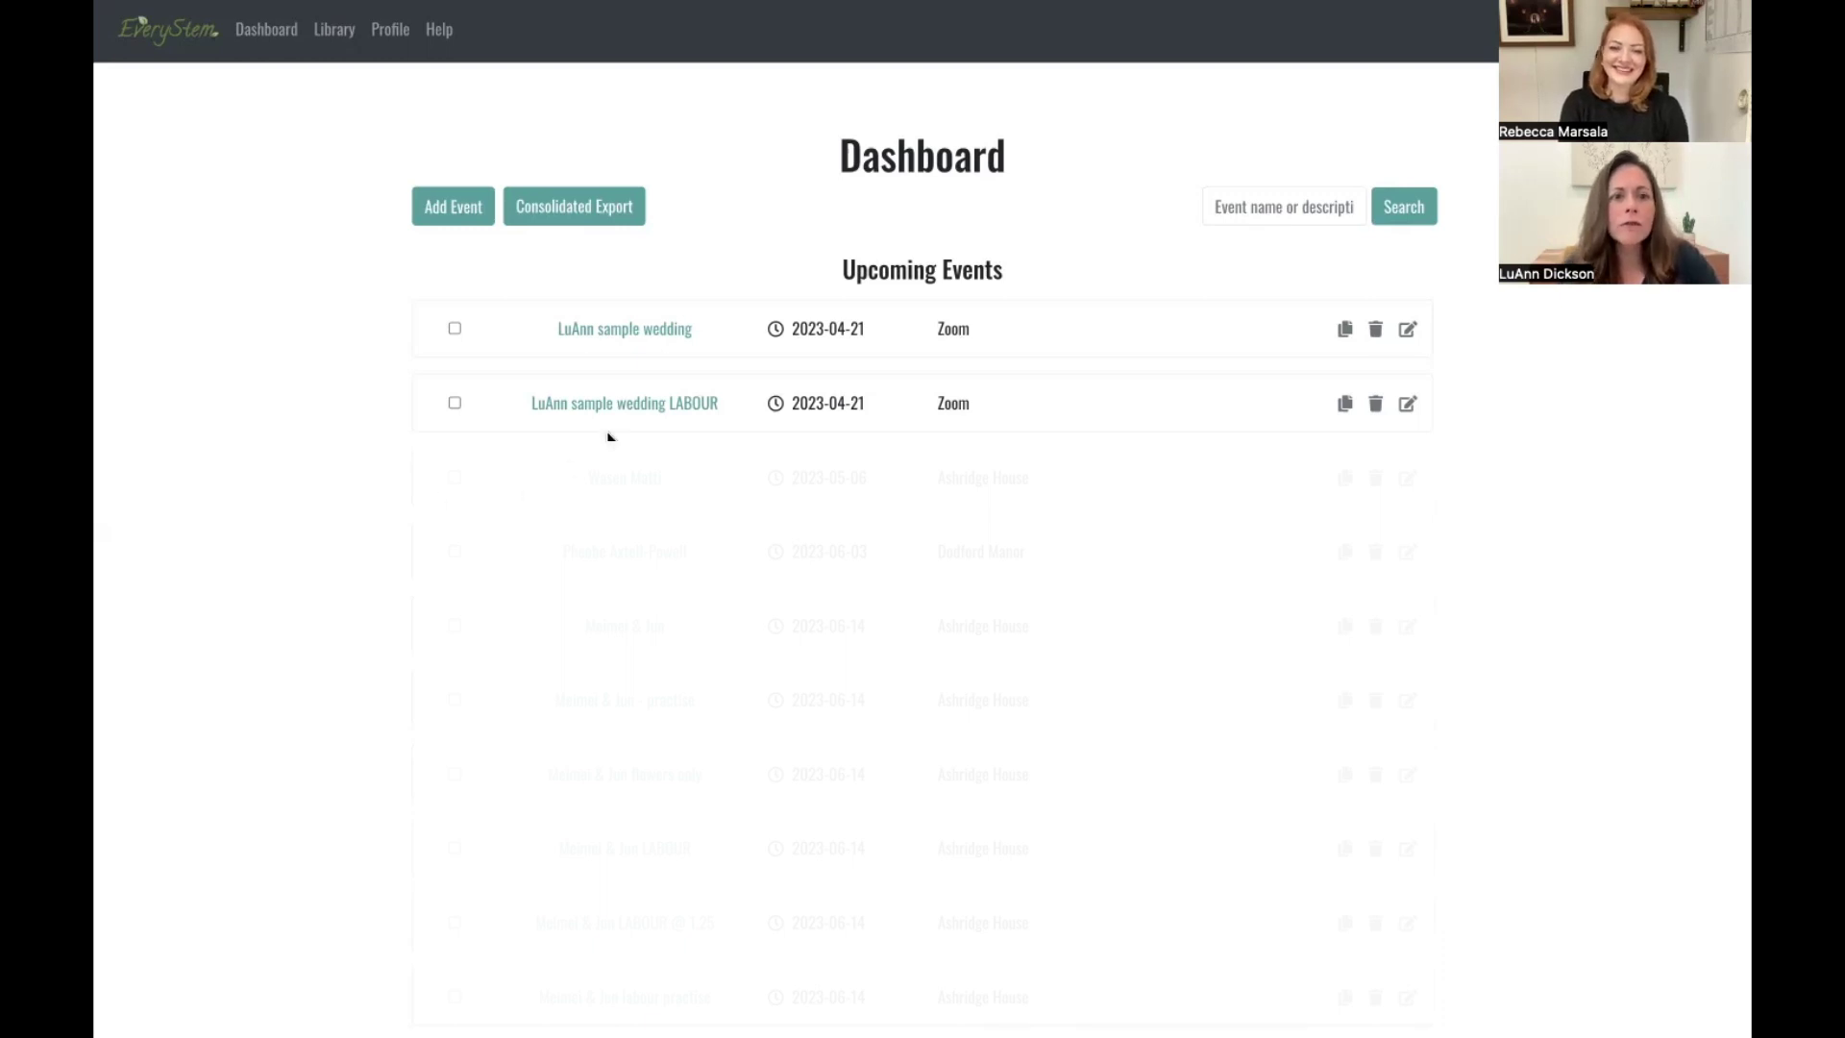
Open the sample wedding event without LABOUR in its name and review its flower quantities and profit margin on flowers in the summary
left_click(620, 328)
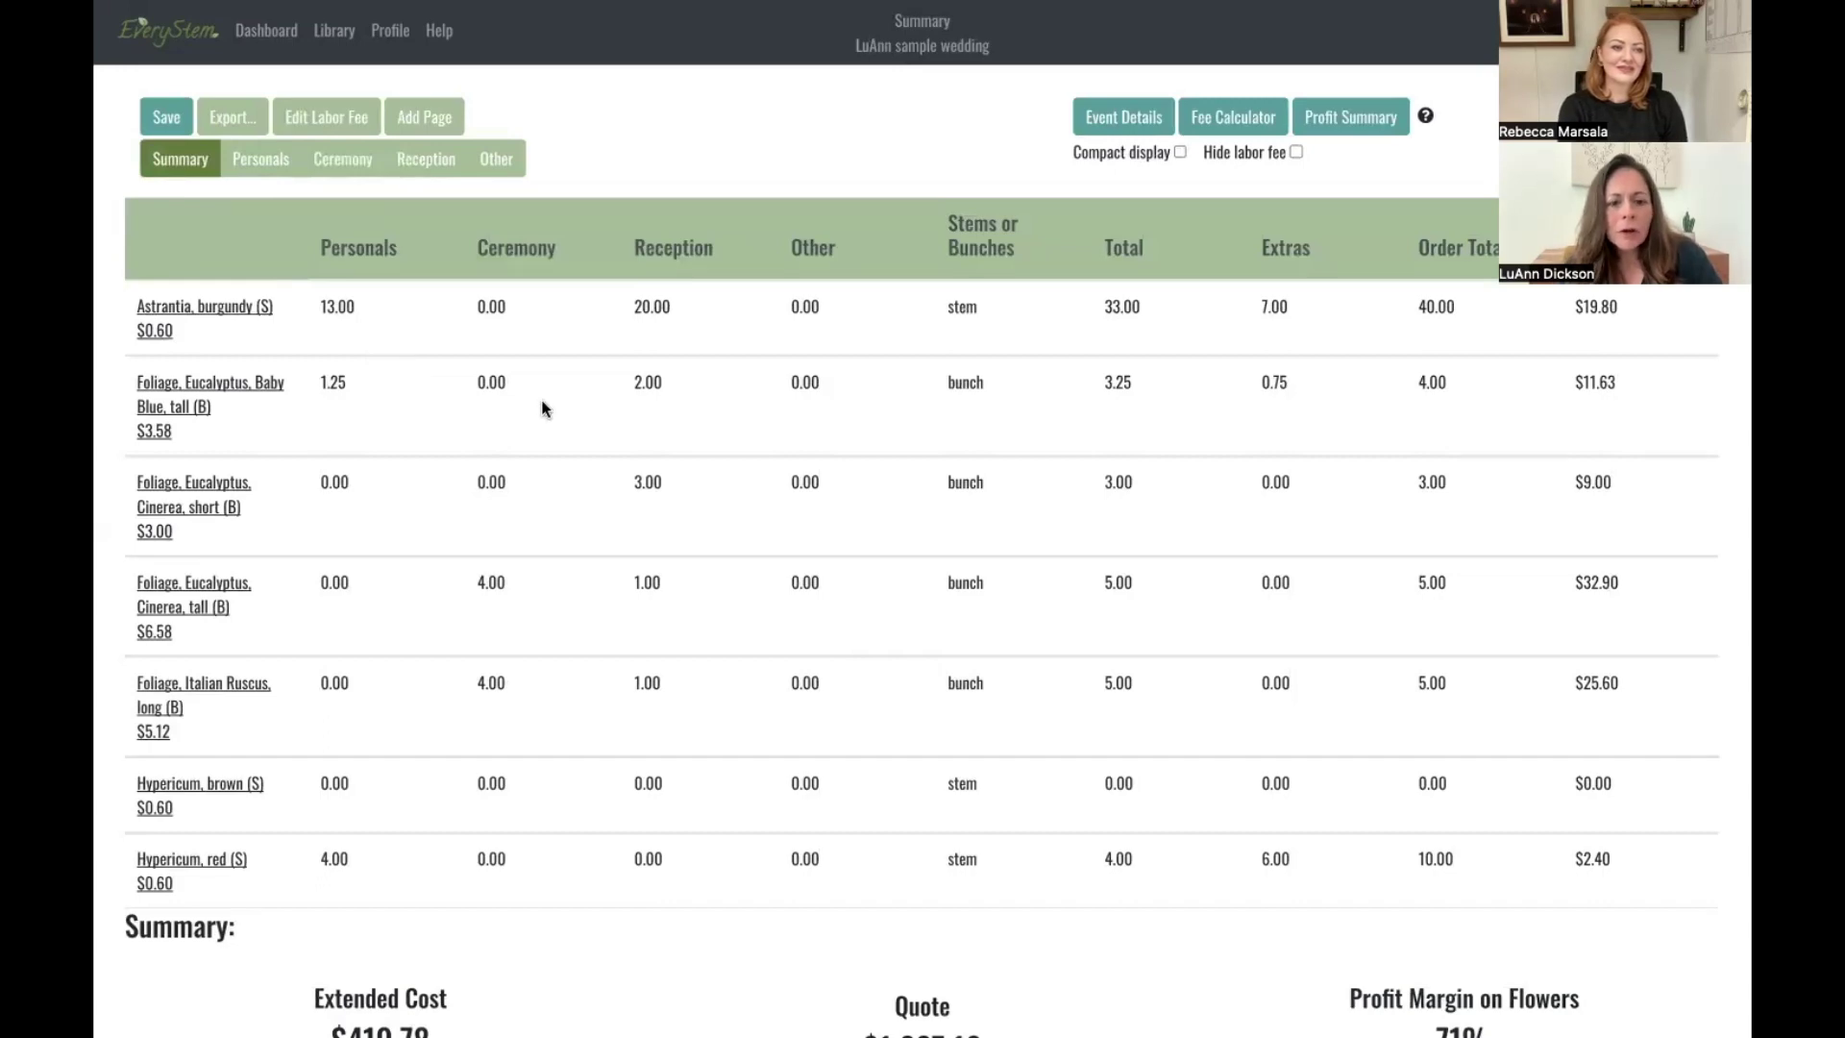
scroll(541, 408, "down", 10)
scroll(541, 407, "down", 5)
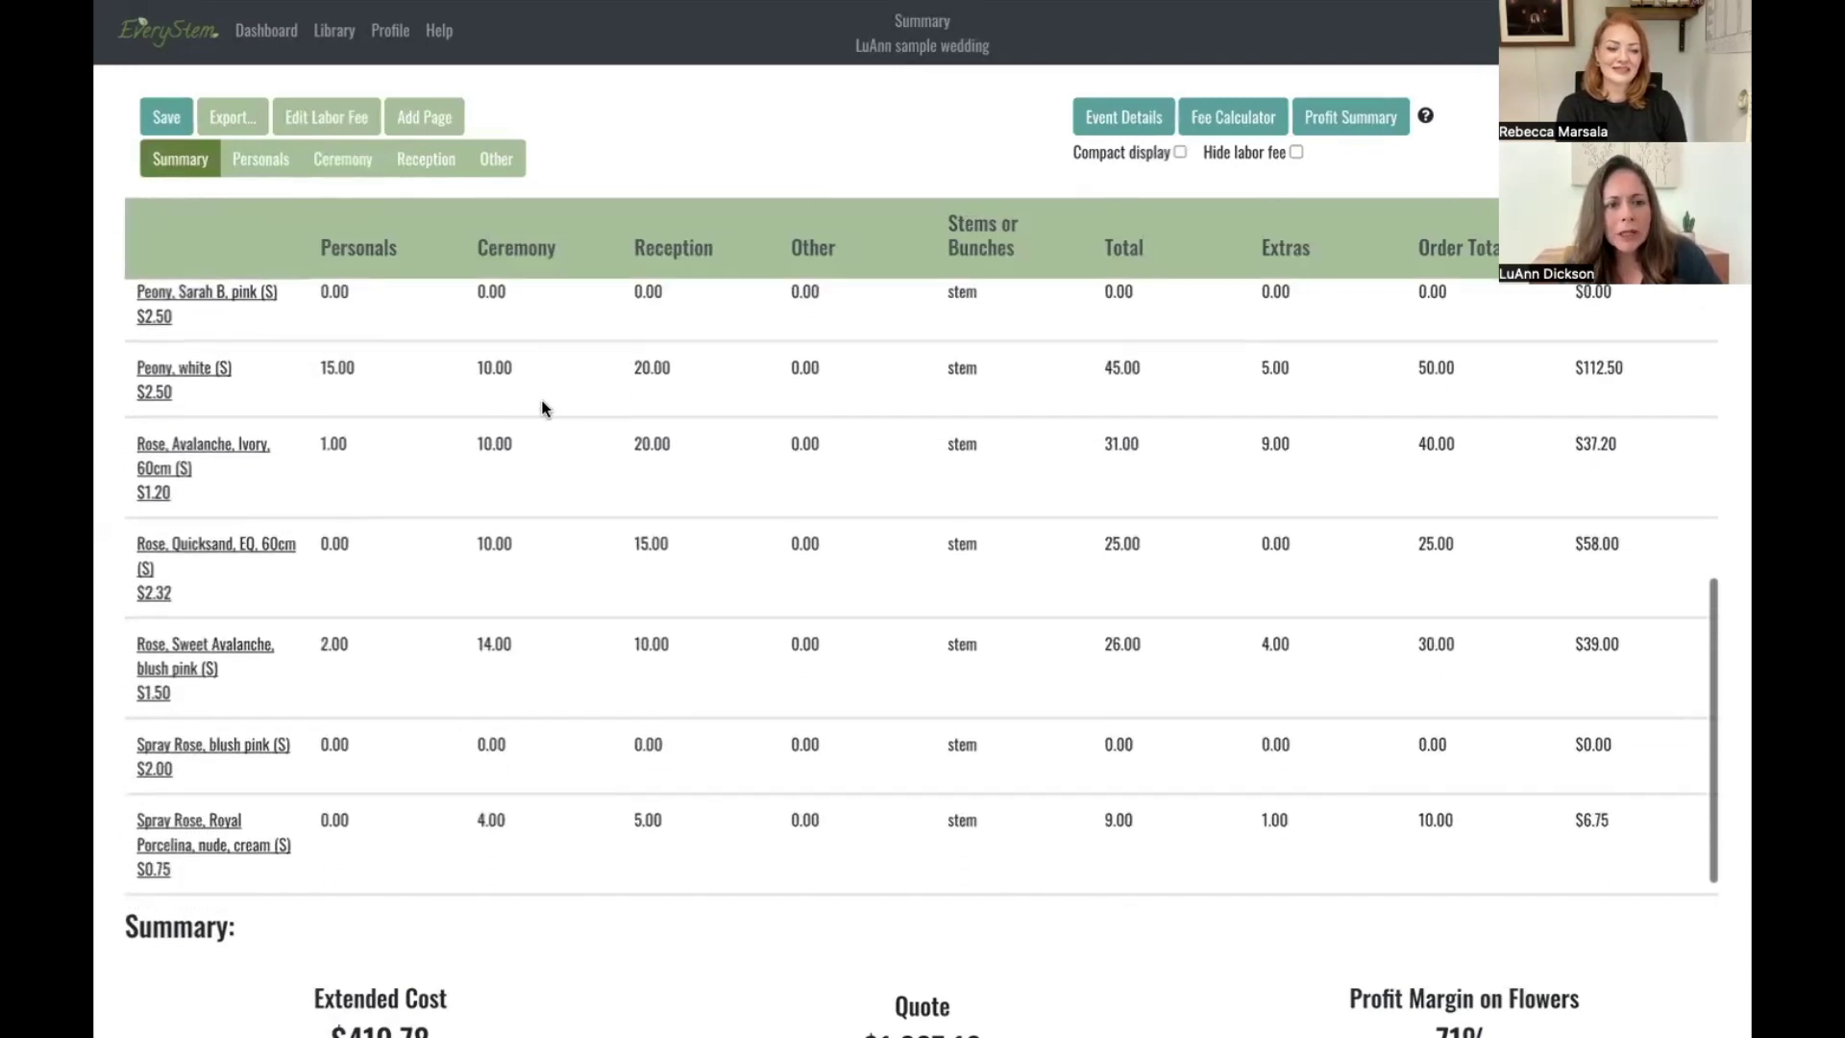
scroll(541, 407, "up", 4)
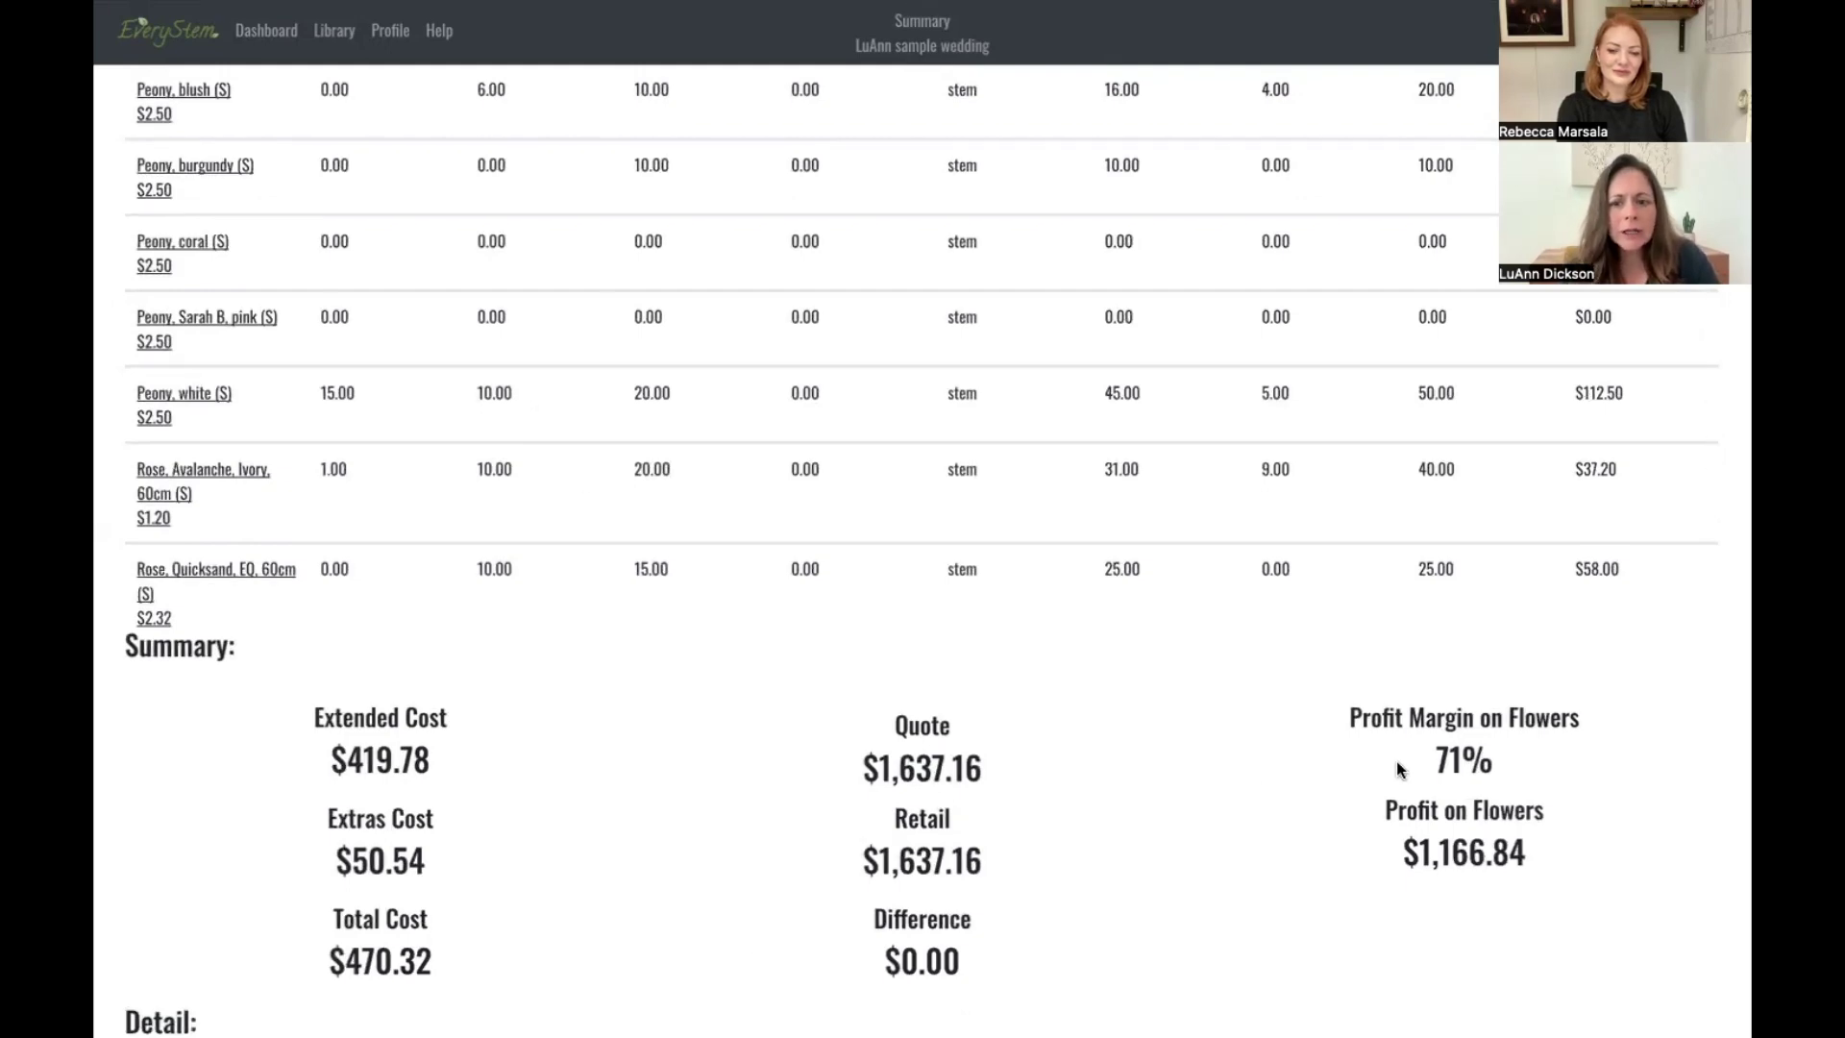
left_click_drag(1412, 763, 1505, 783)
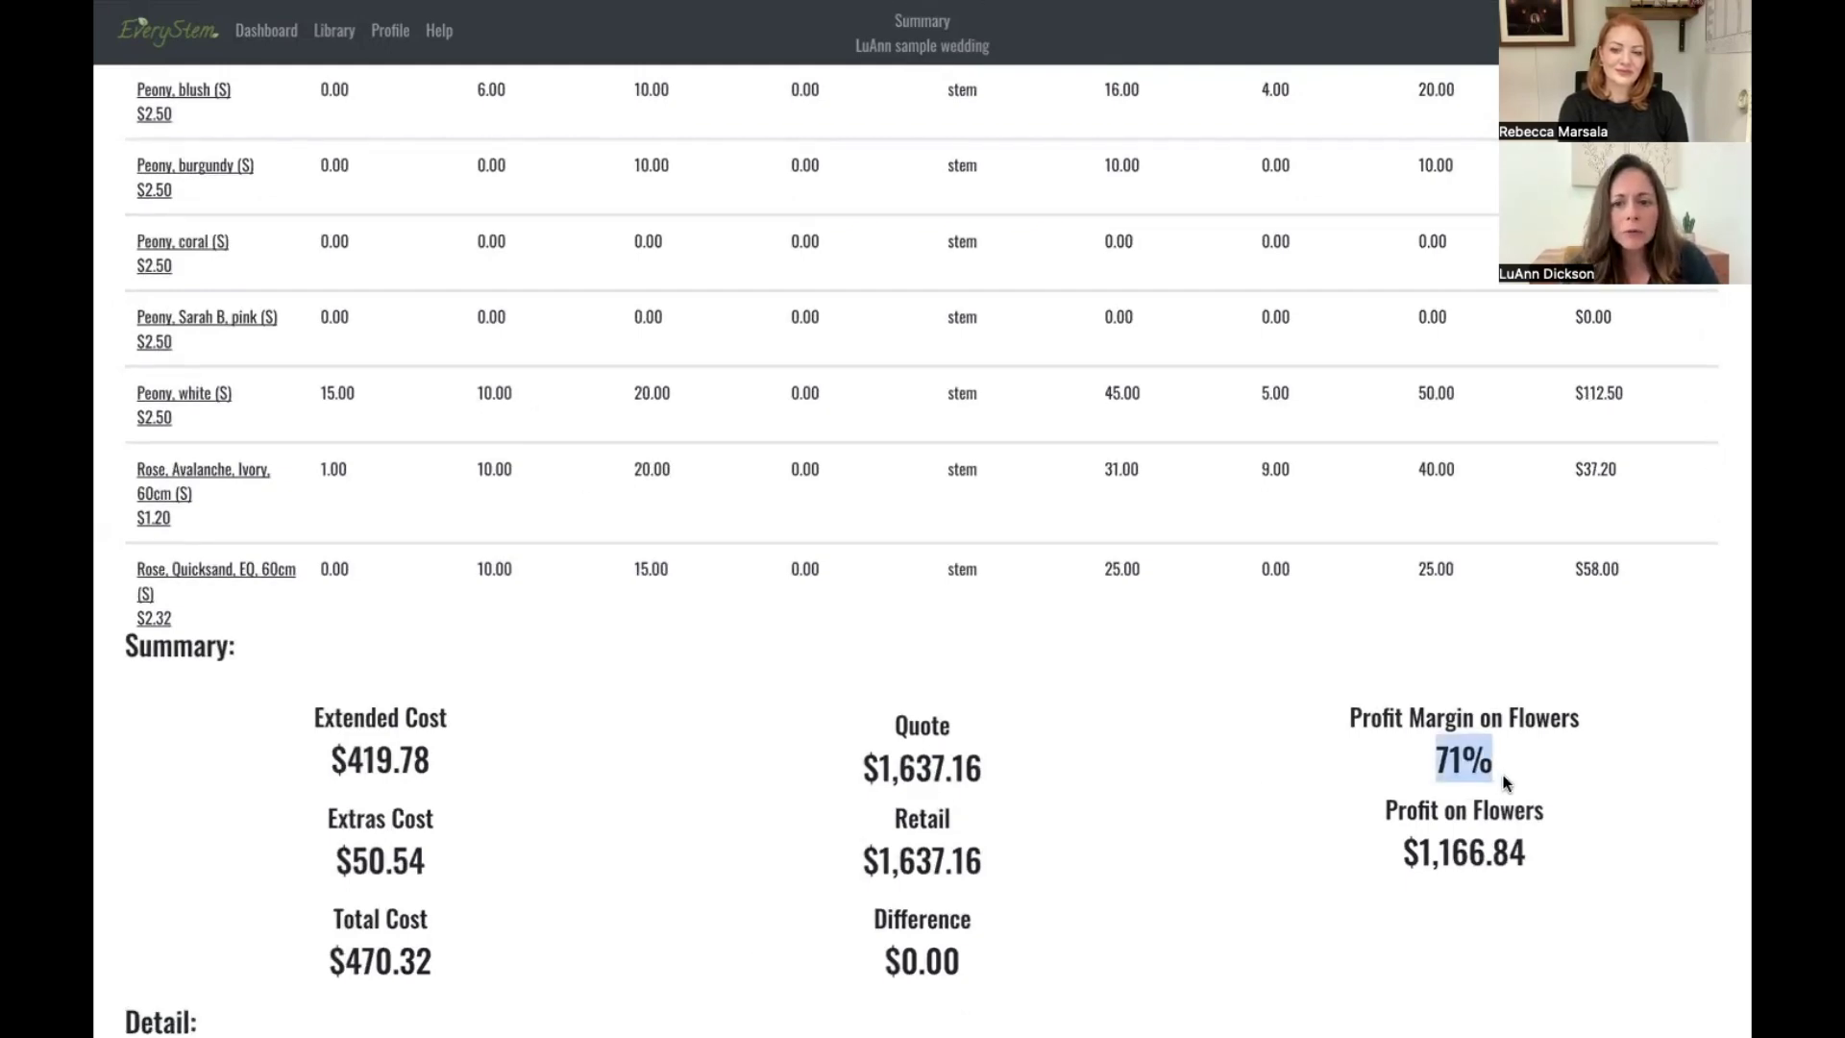
left_click(1505, 776)
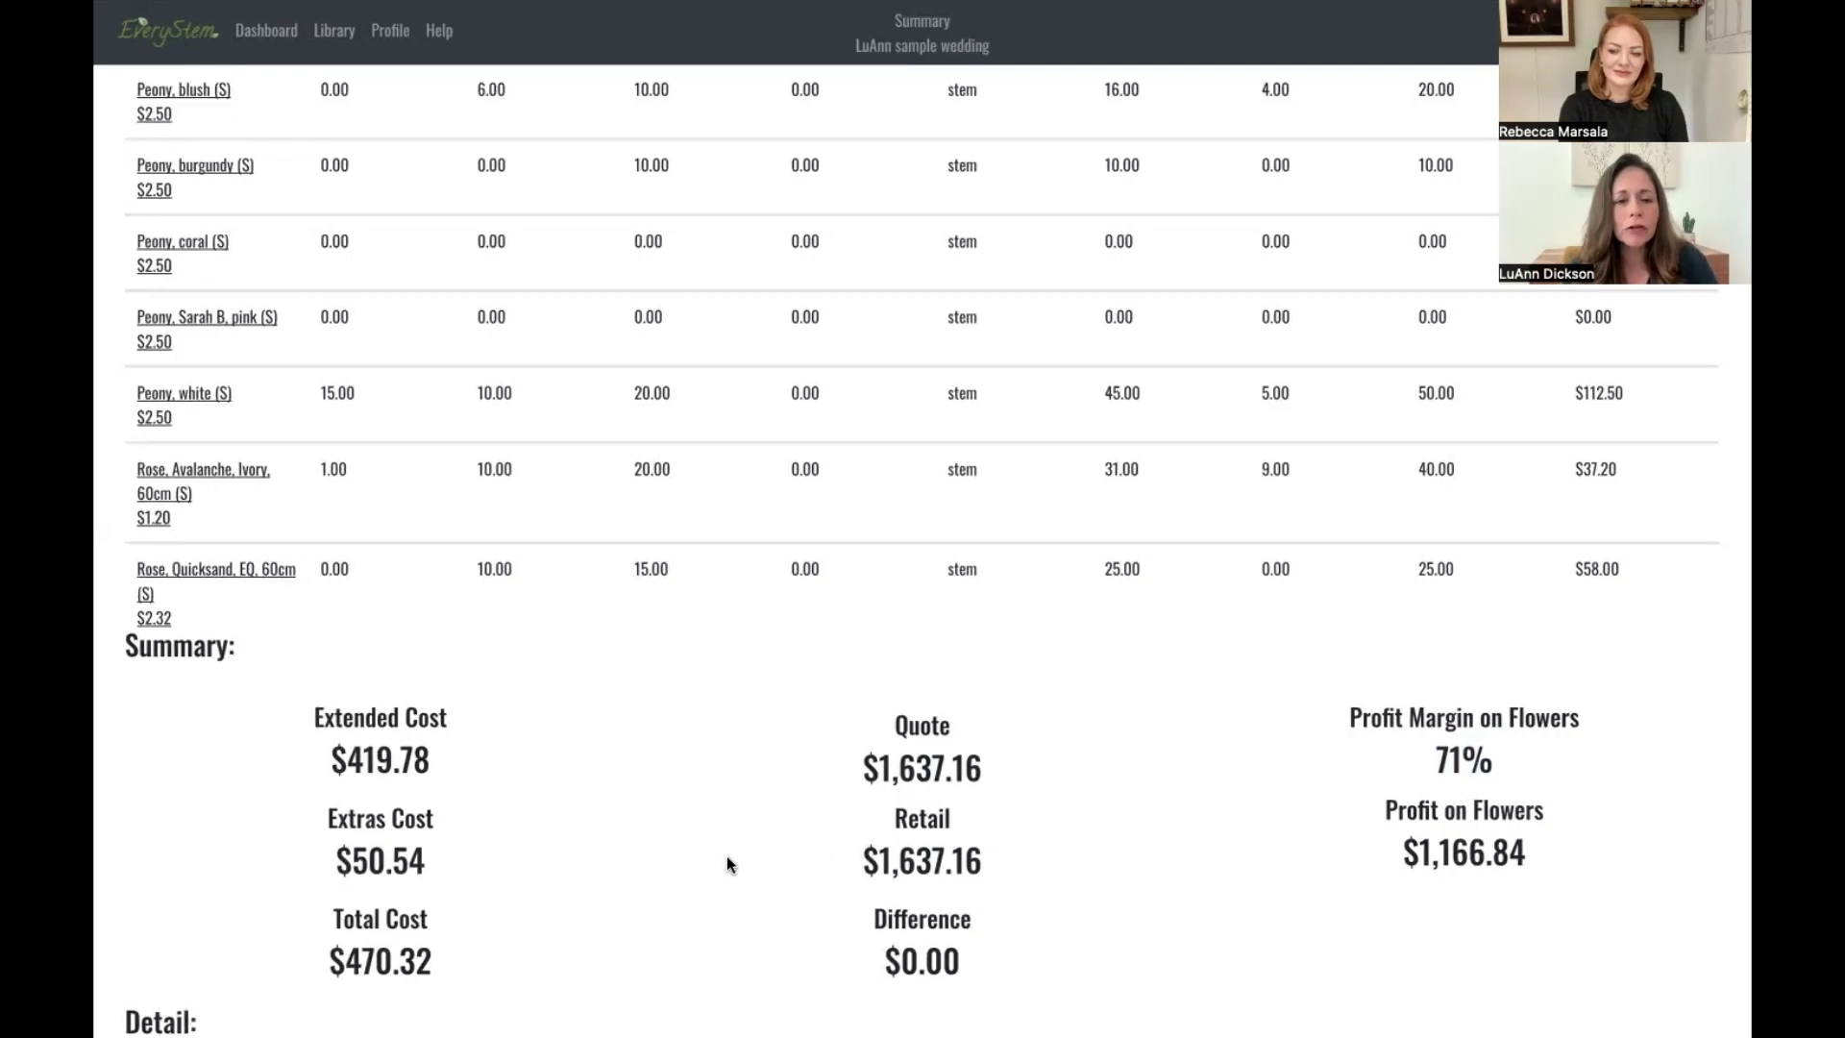
scroll(677, 851, "up", 3)
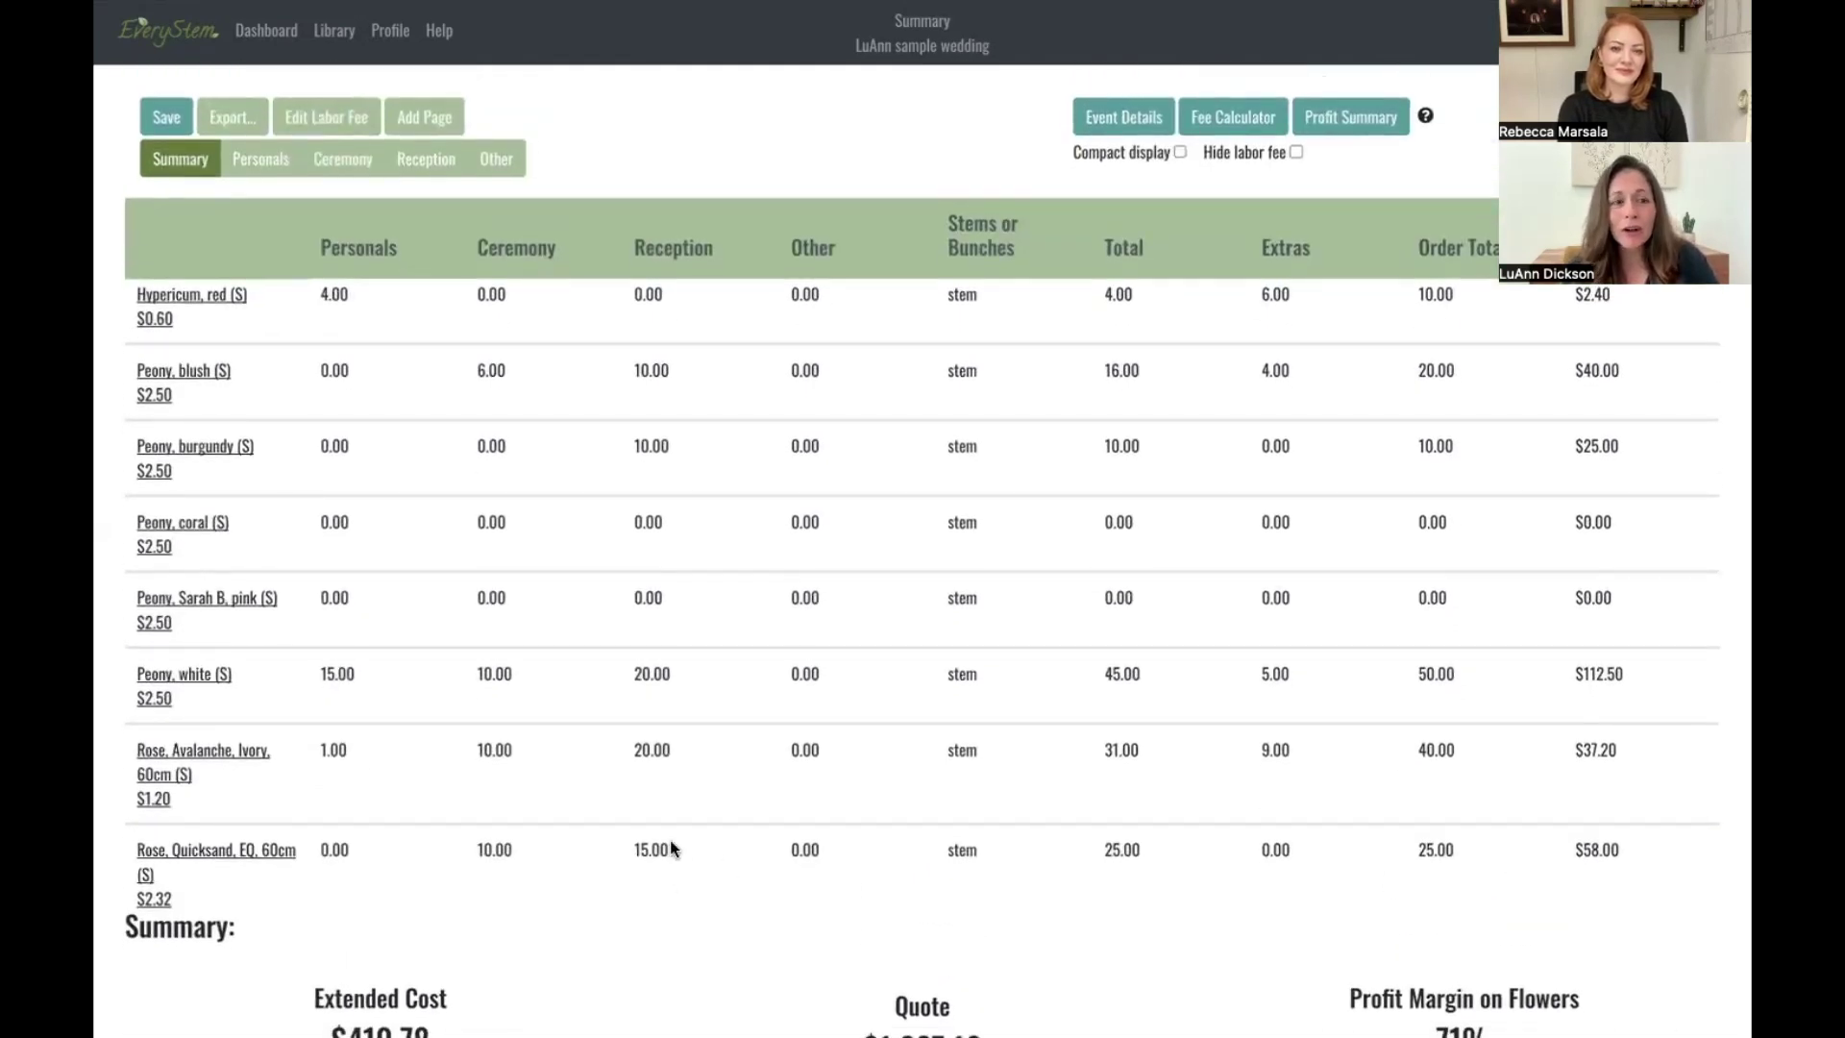
Check the item details of the white peony on the Personals page without changing them
left_click(268, 168)
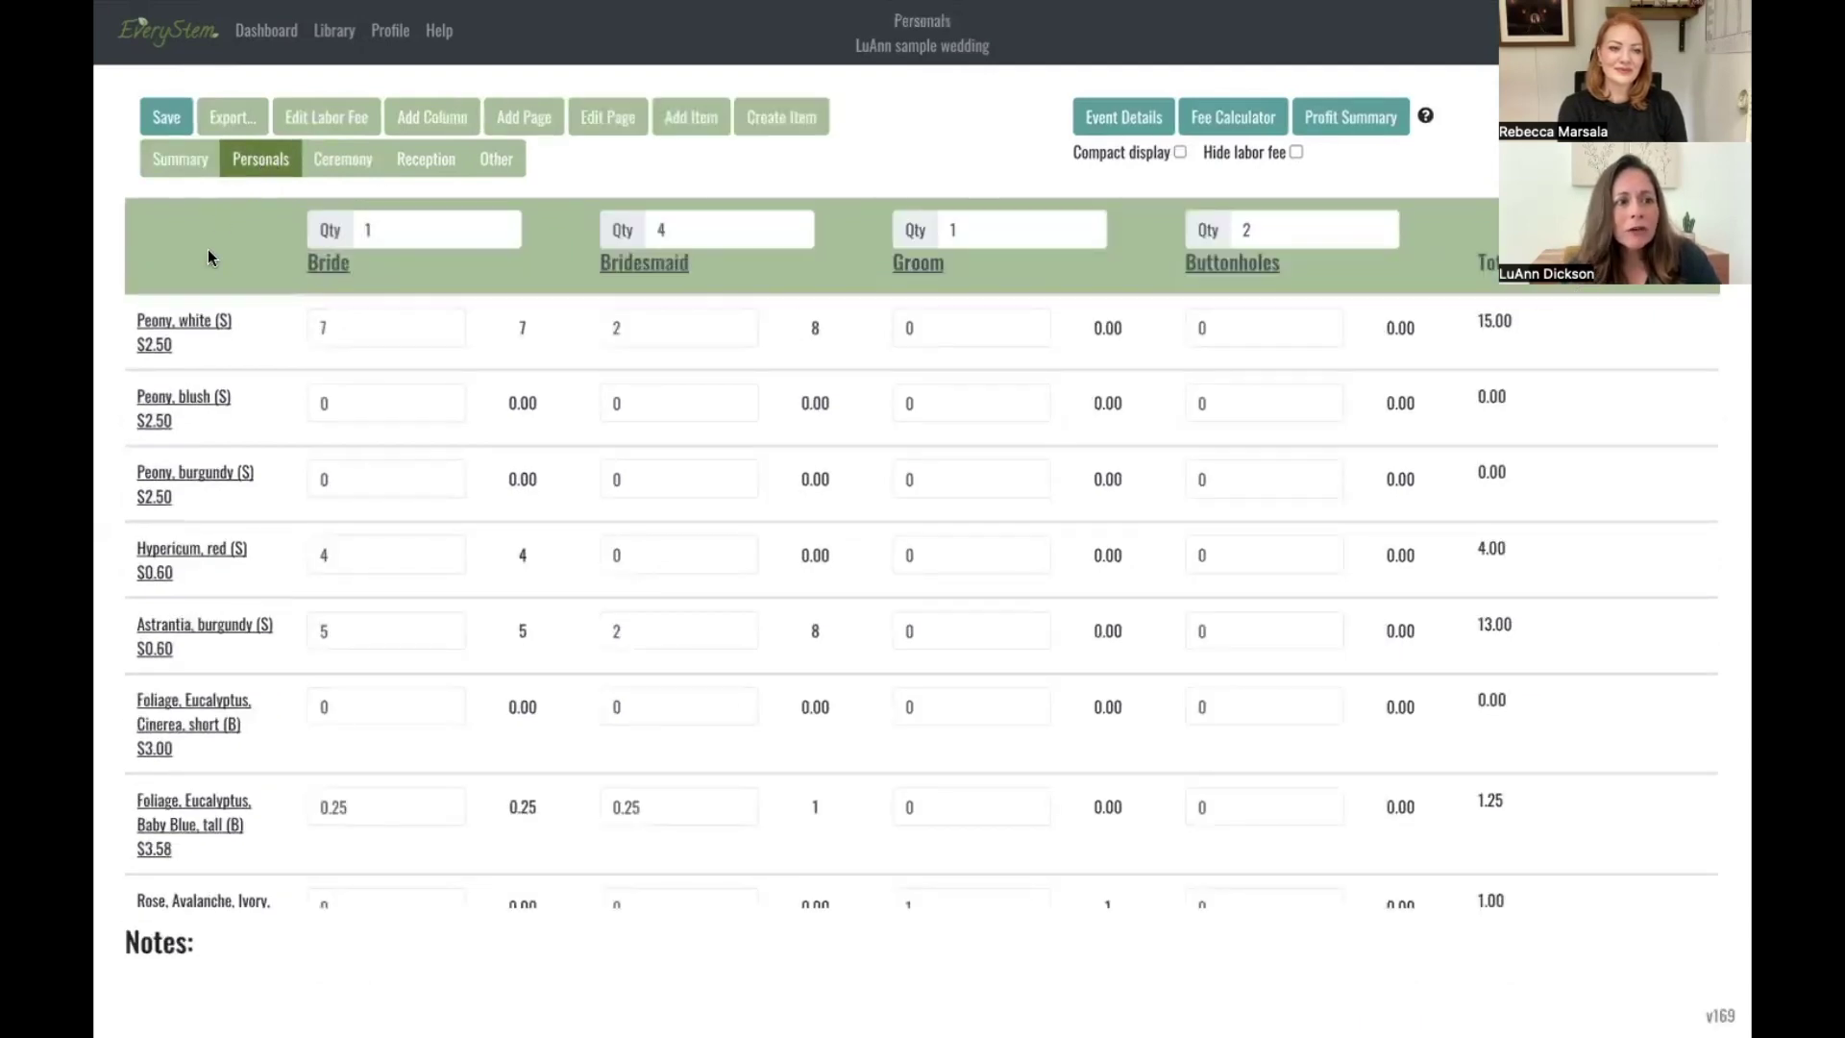
left_click(203, 332)
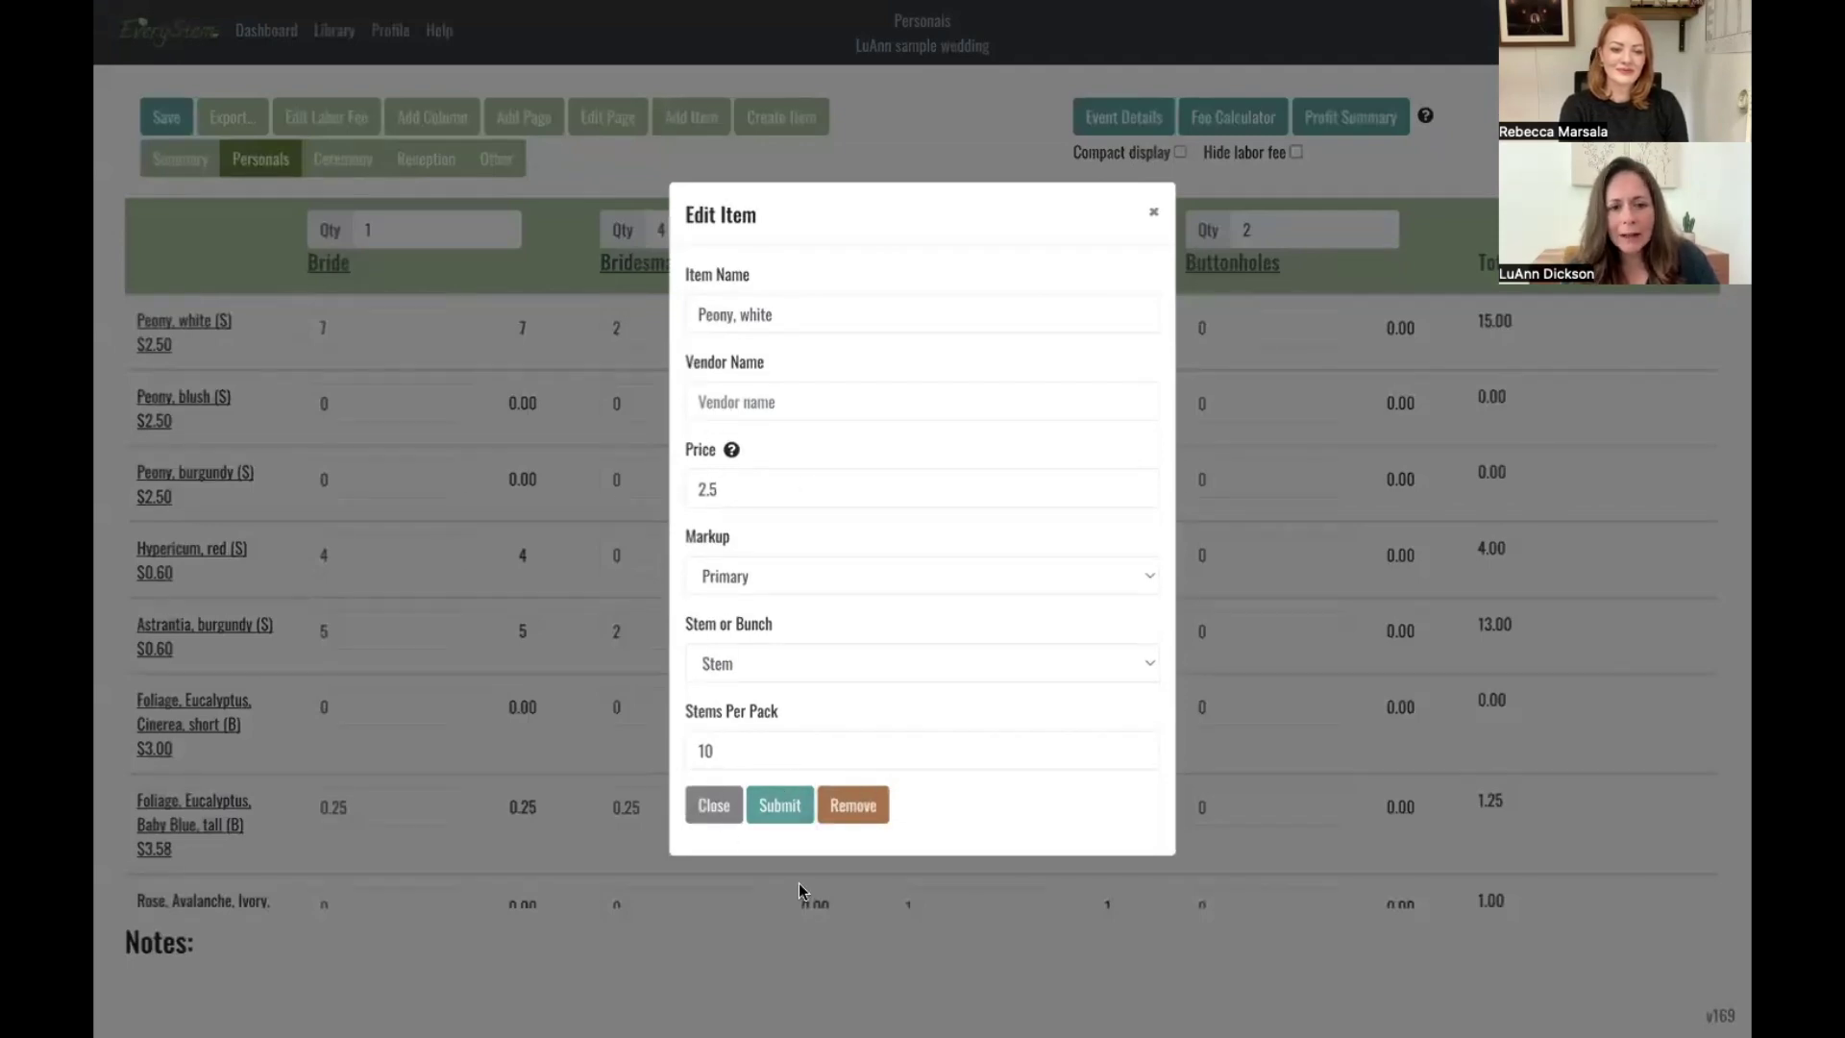
left_click(1154, 212)
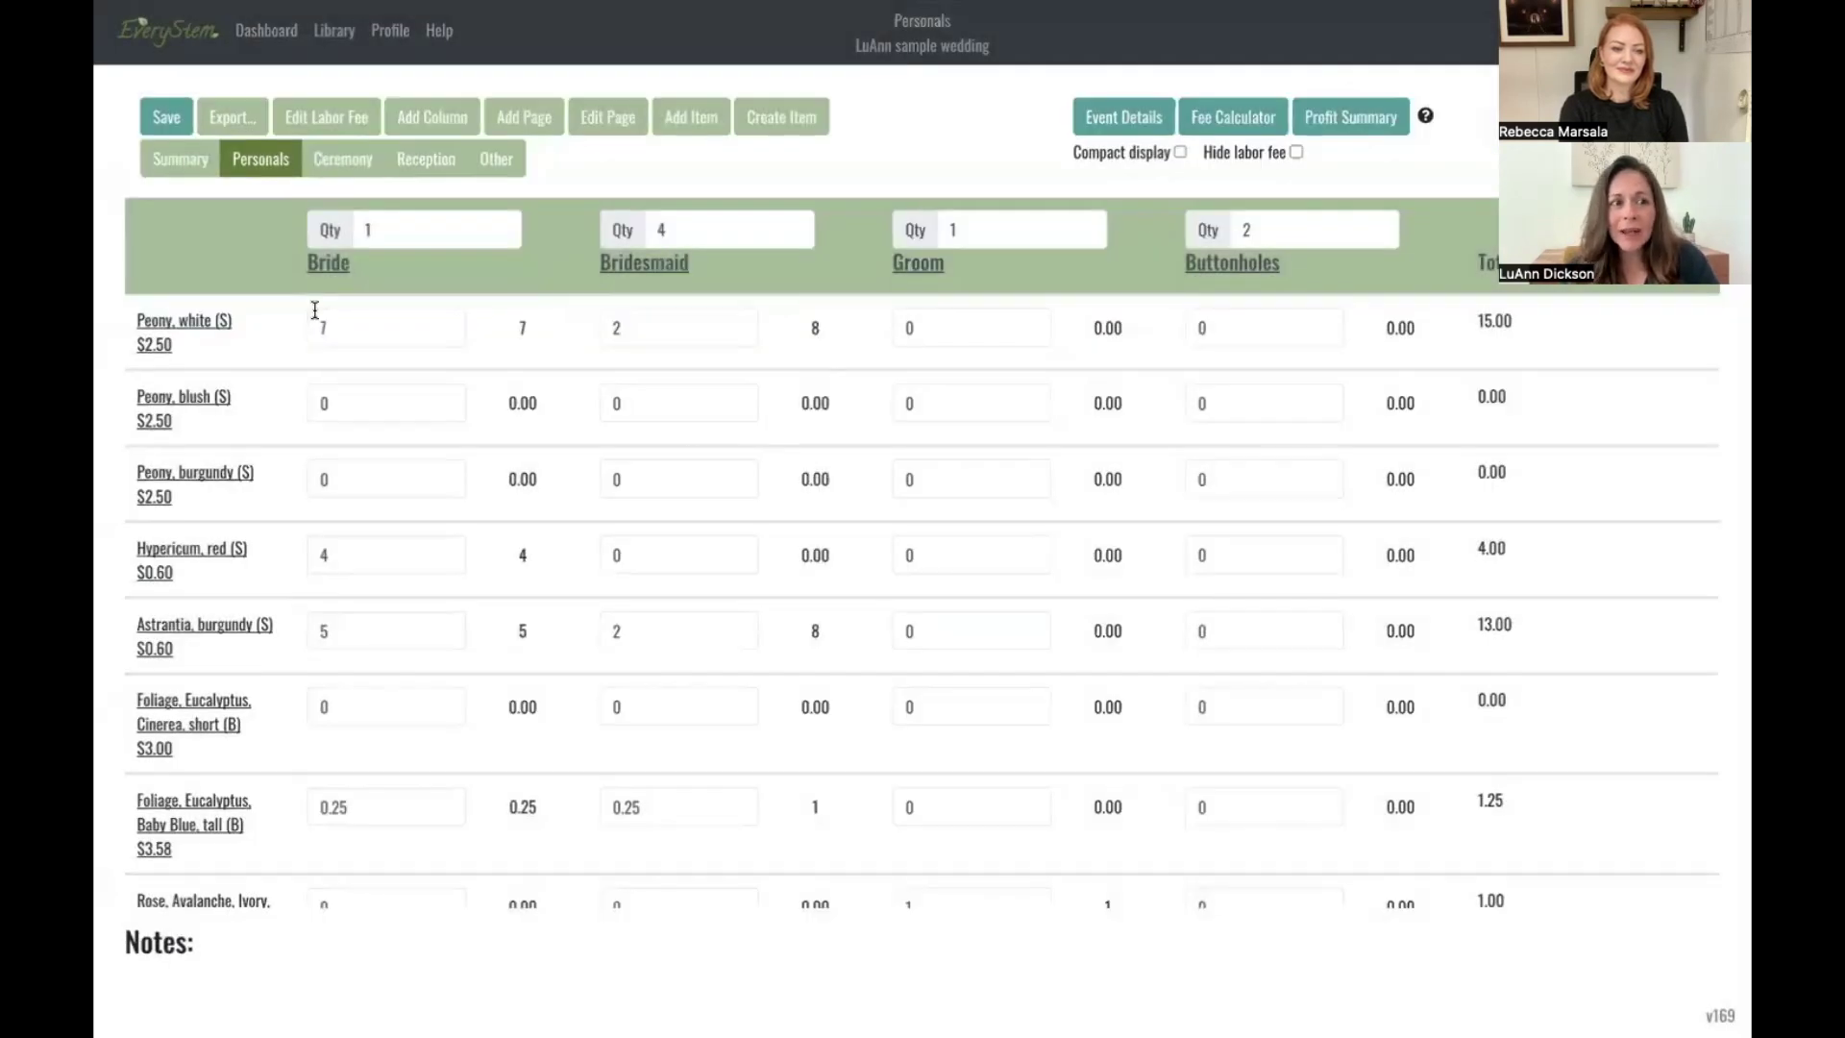
Review the labor fee total and the total cost in the event's summary
left_click(181, 161)
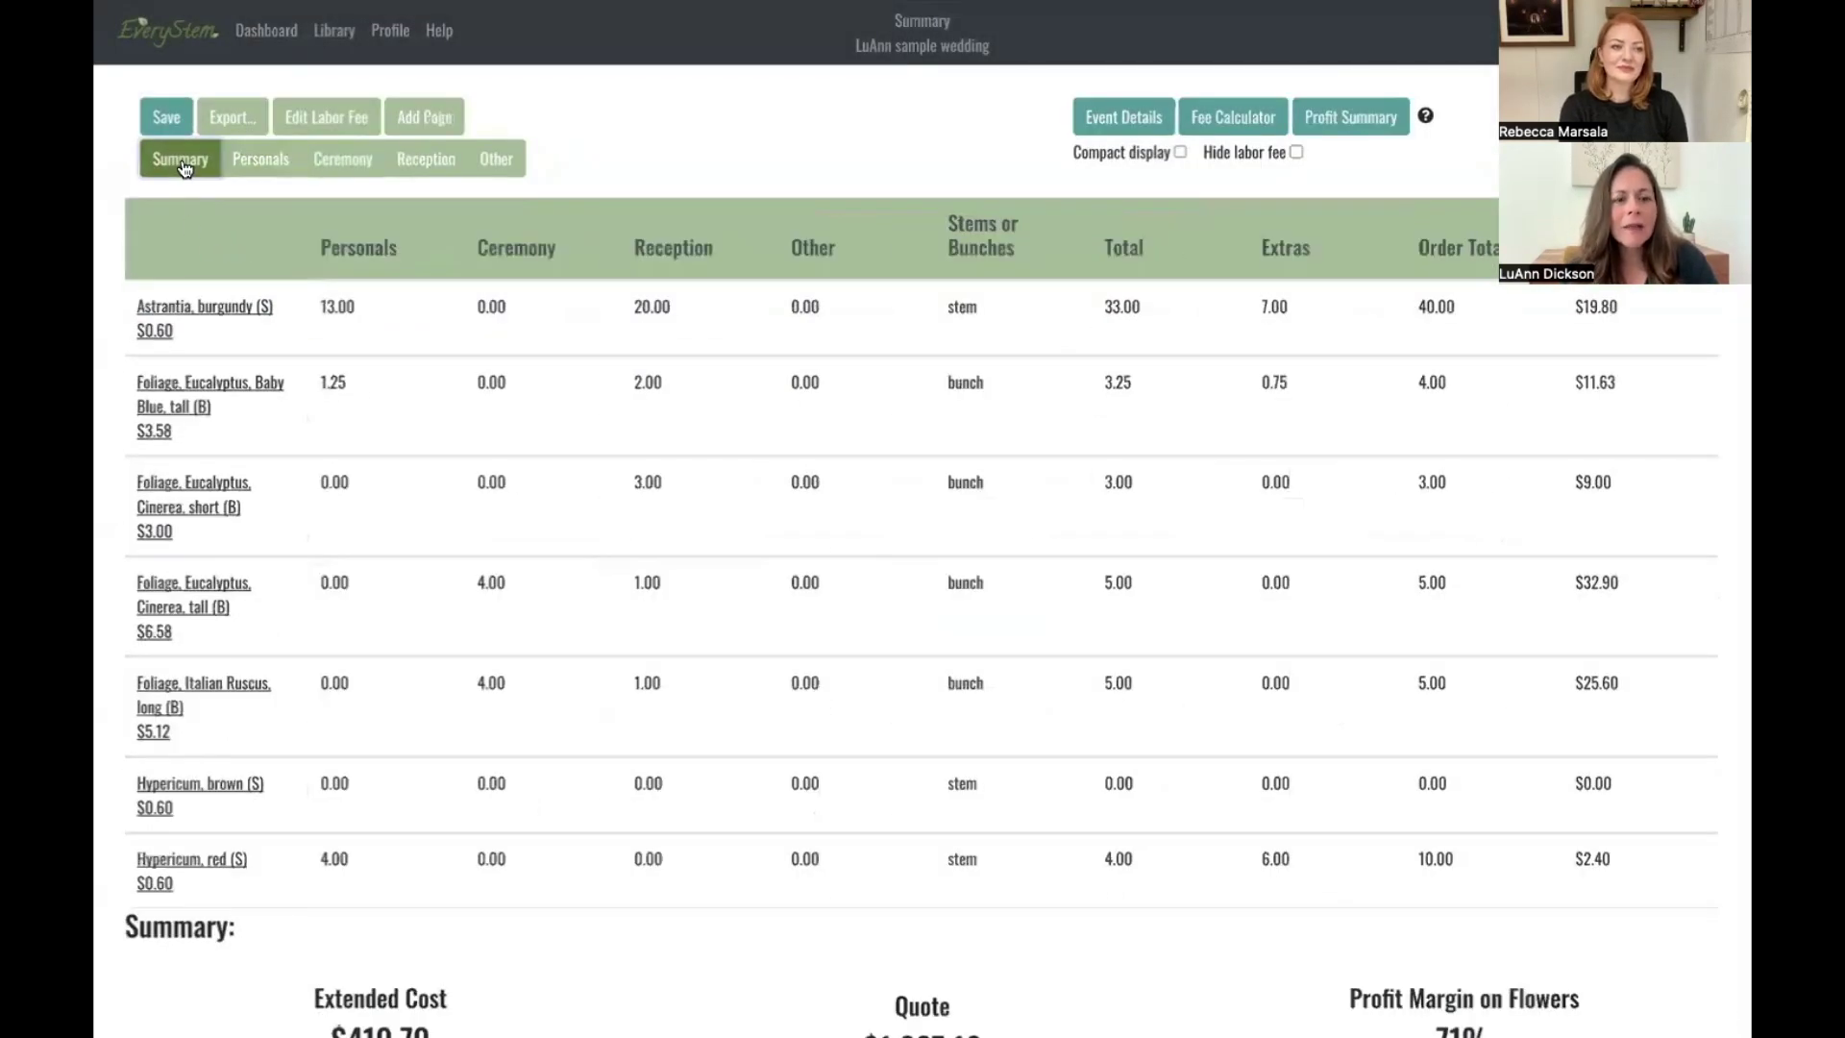
scroll(653, 735, "down", 2)
scroll(652, 735, "down", 10)
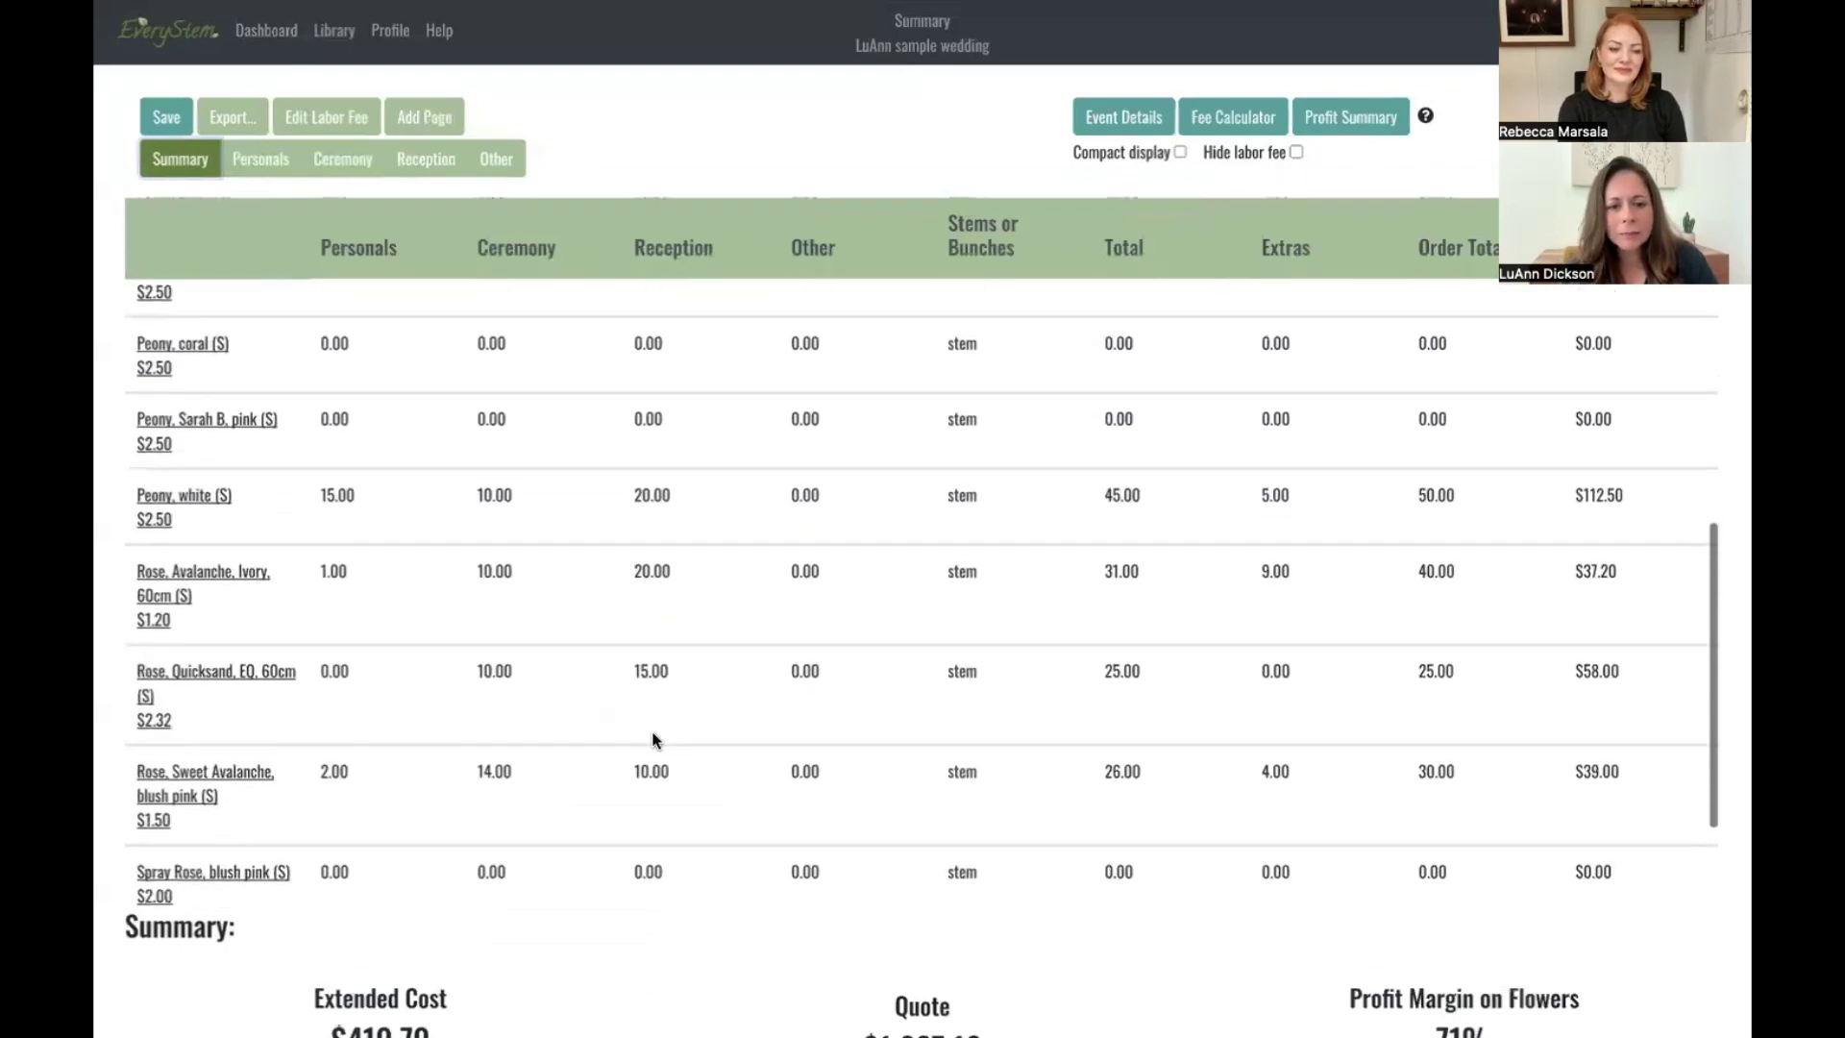
scroll(652, 738, "down", 1)
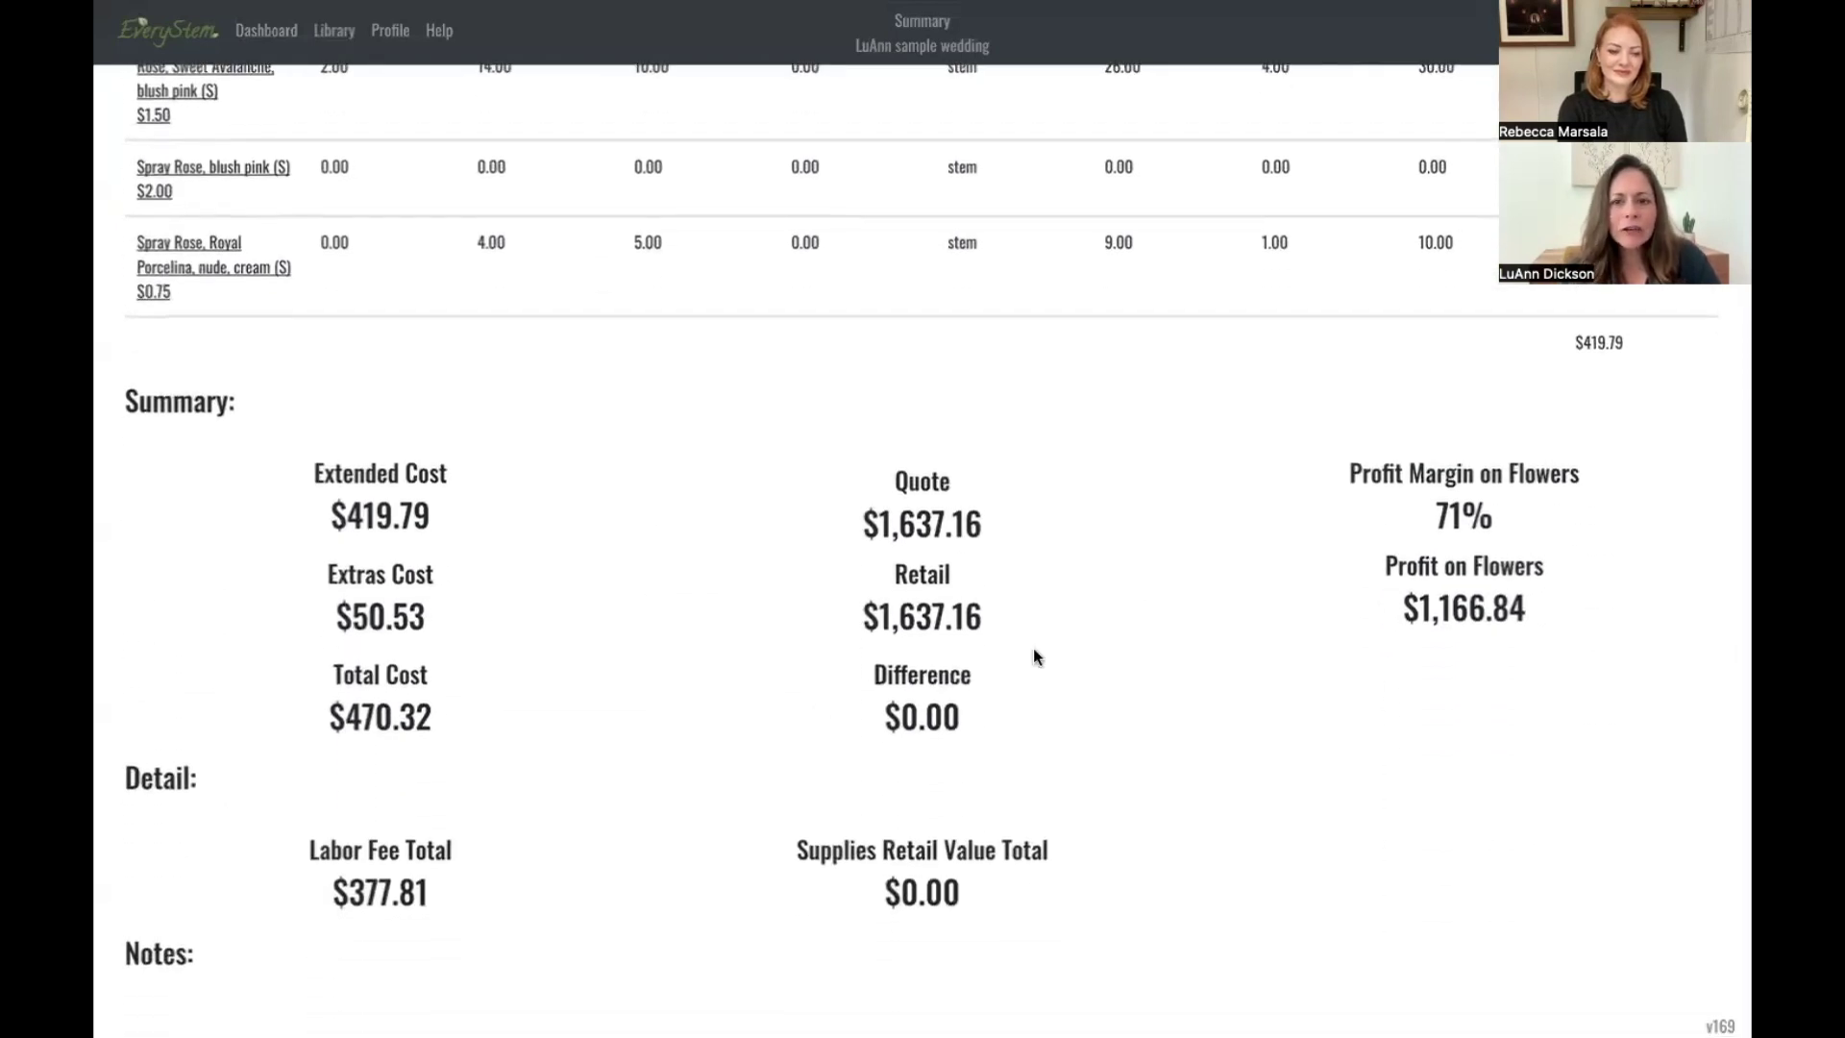
left_click_drag(320, 893, 463, 910)
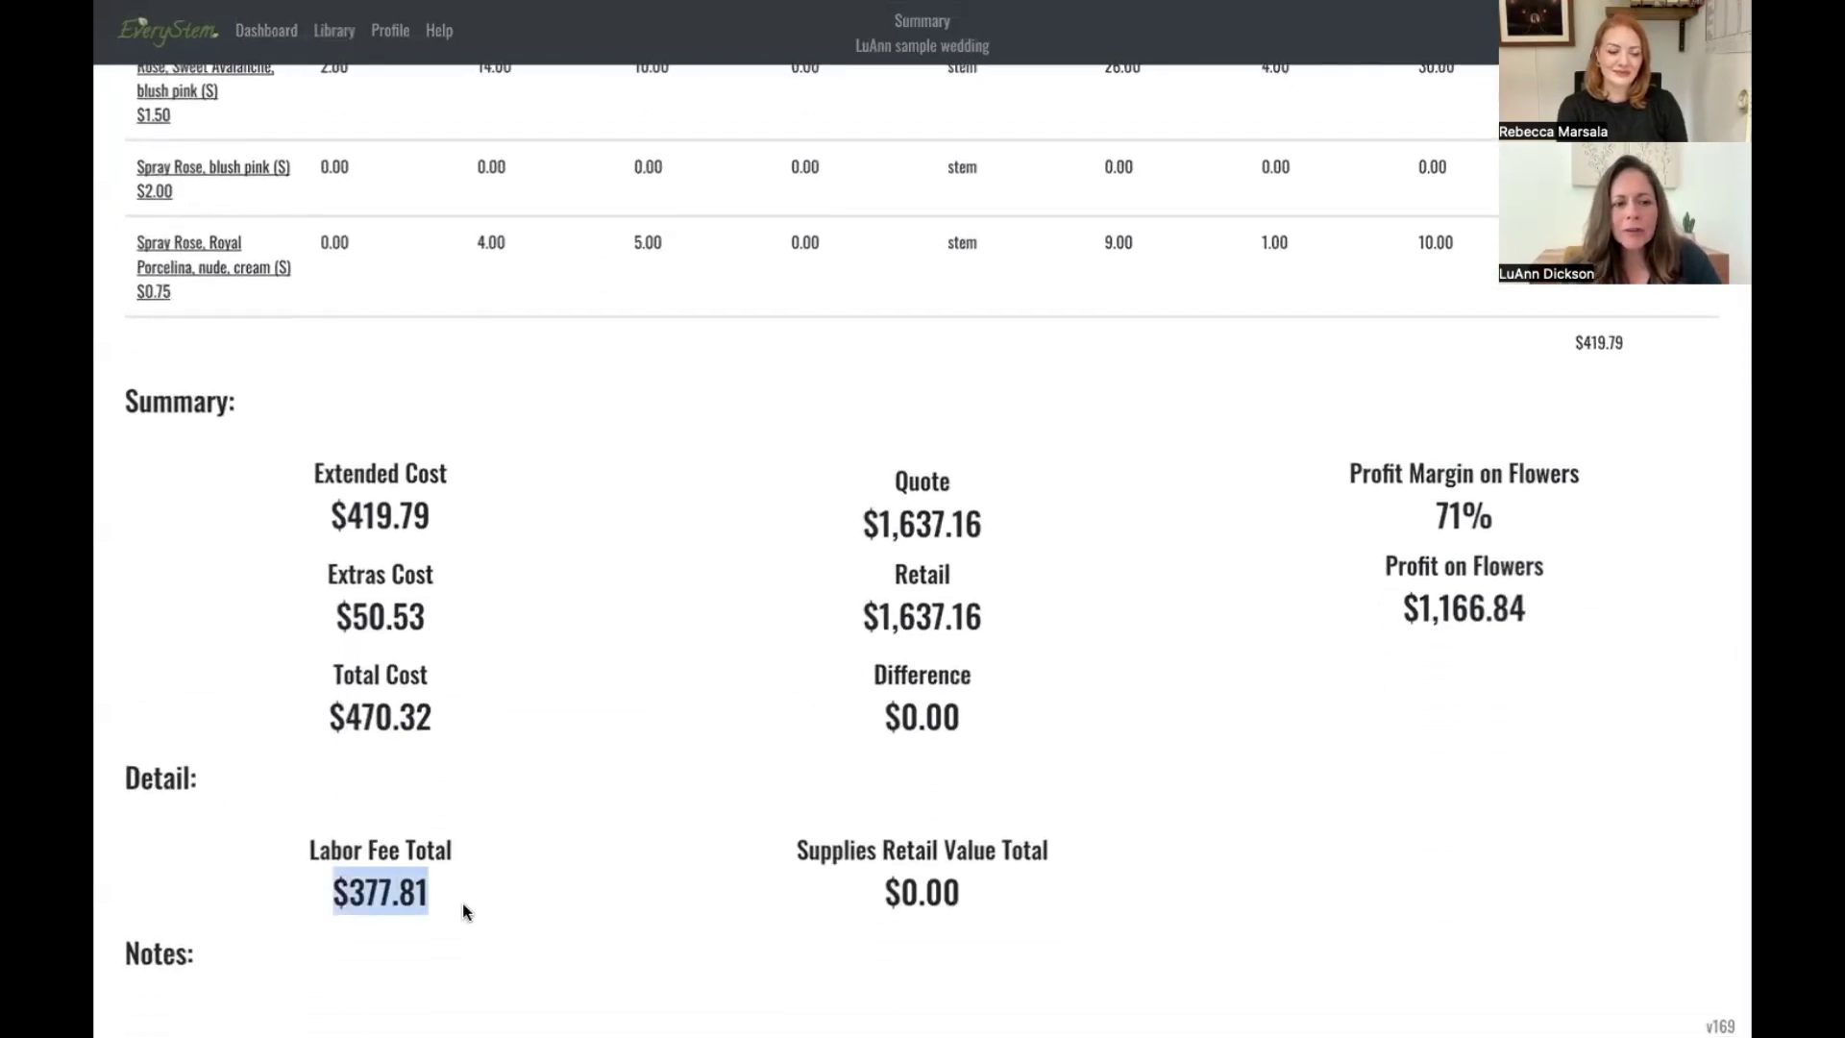
left_click(463, 908)
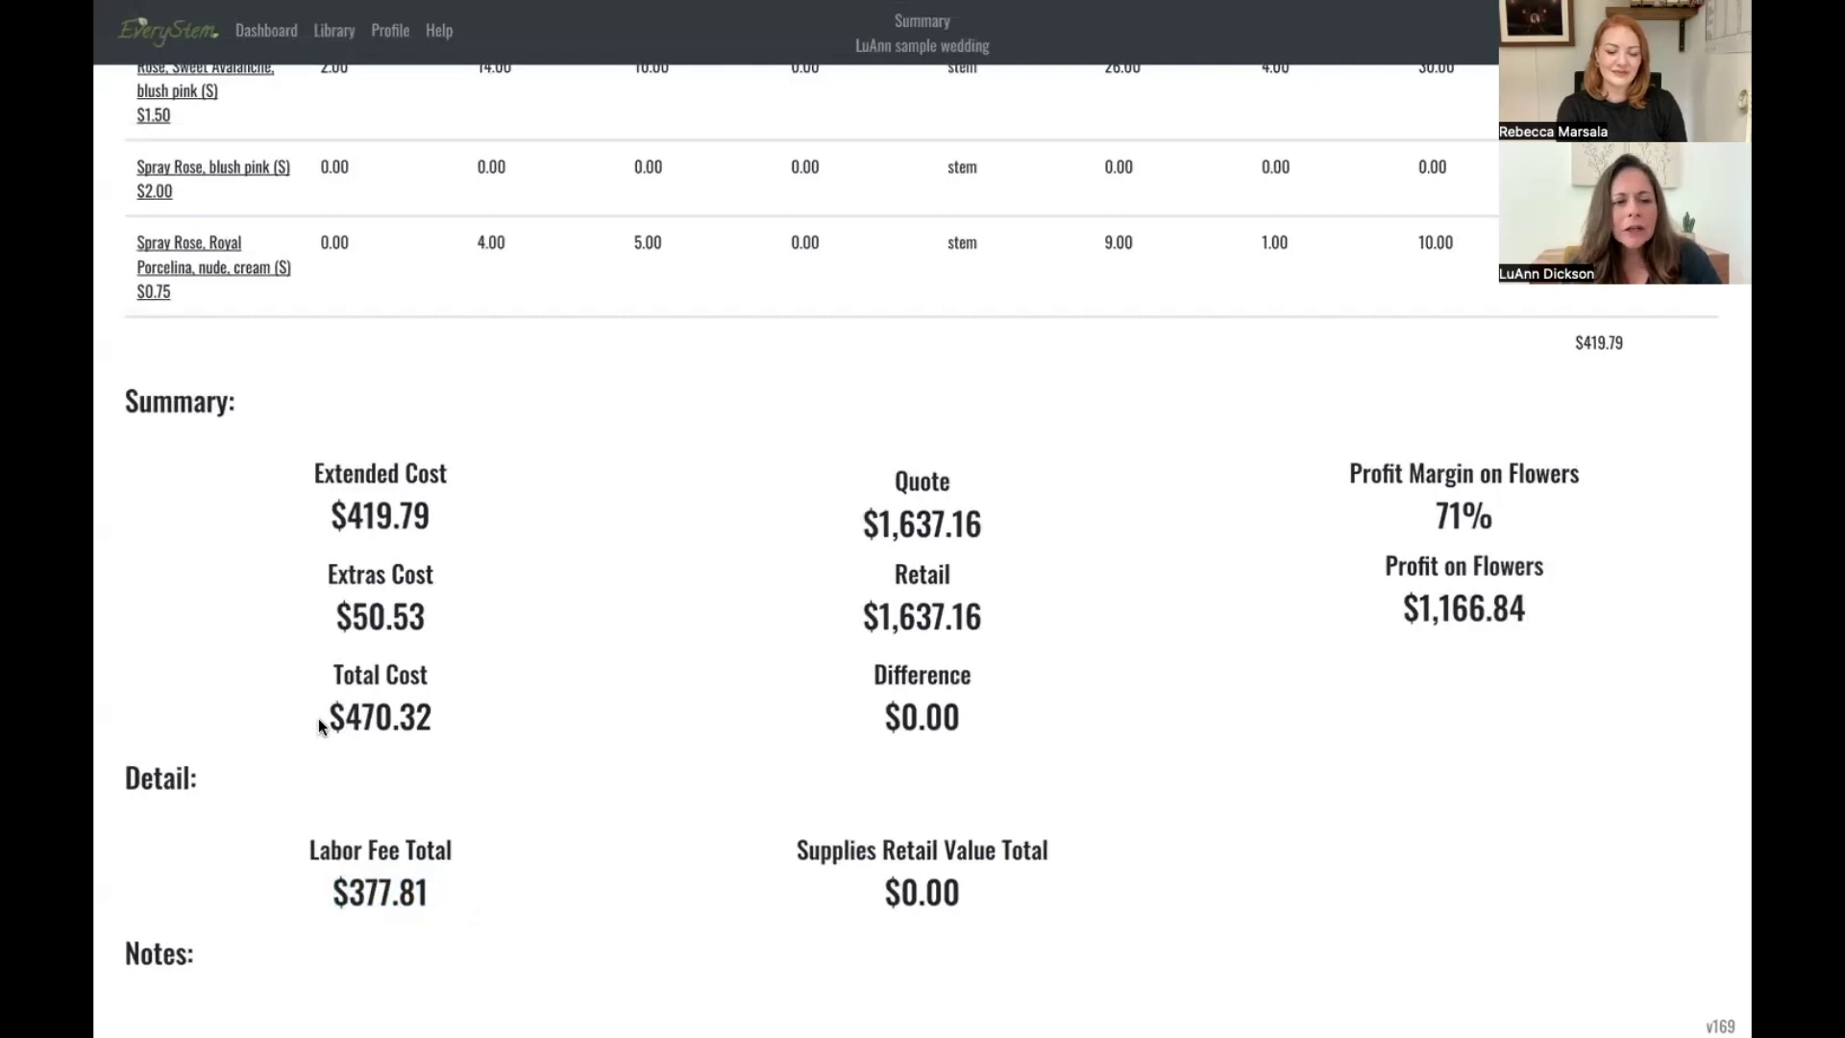
left_click_drag(320, 717, 436, 735)
left_click(446, 738)
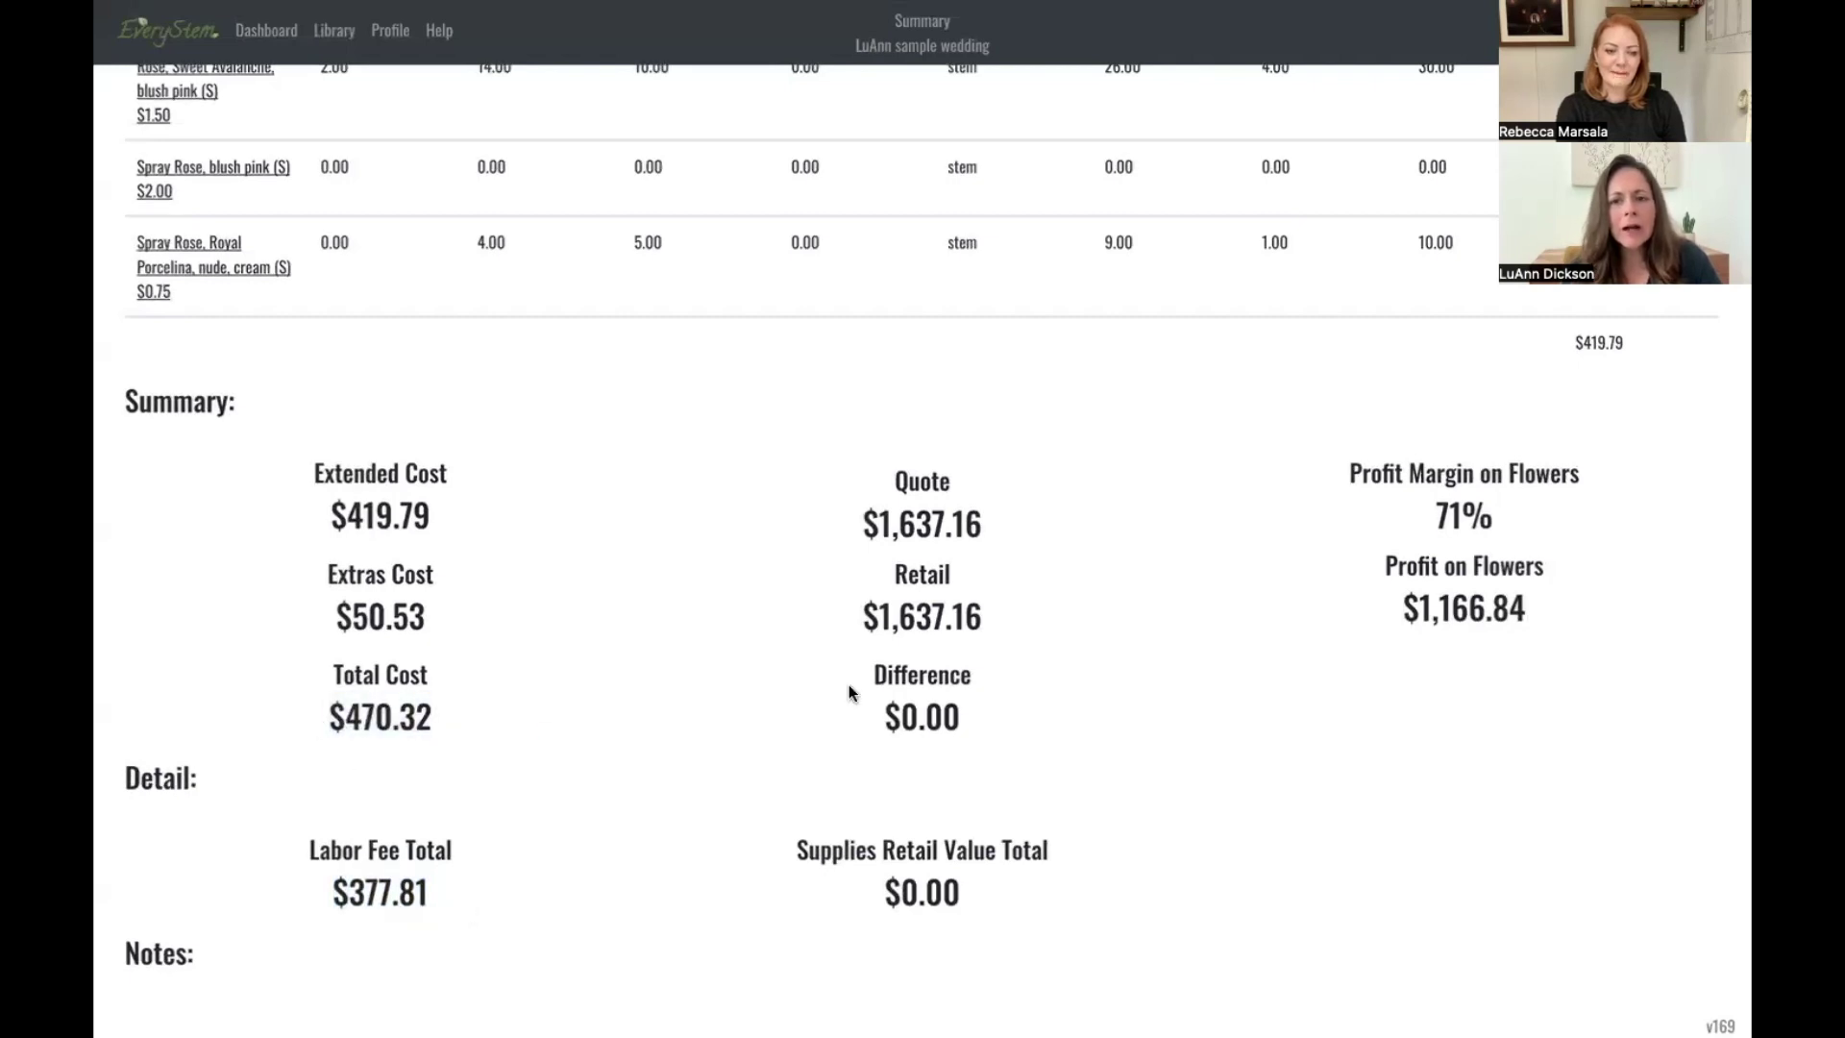
Examine the profit margin on flowers and the profit on flowers in the summary
left_click_drag(1418, 533, 1505, 527)
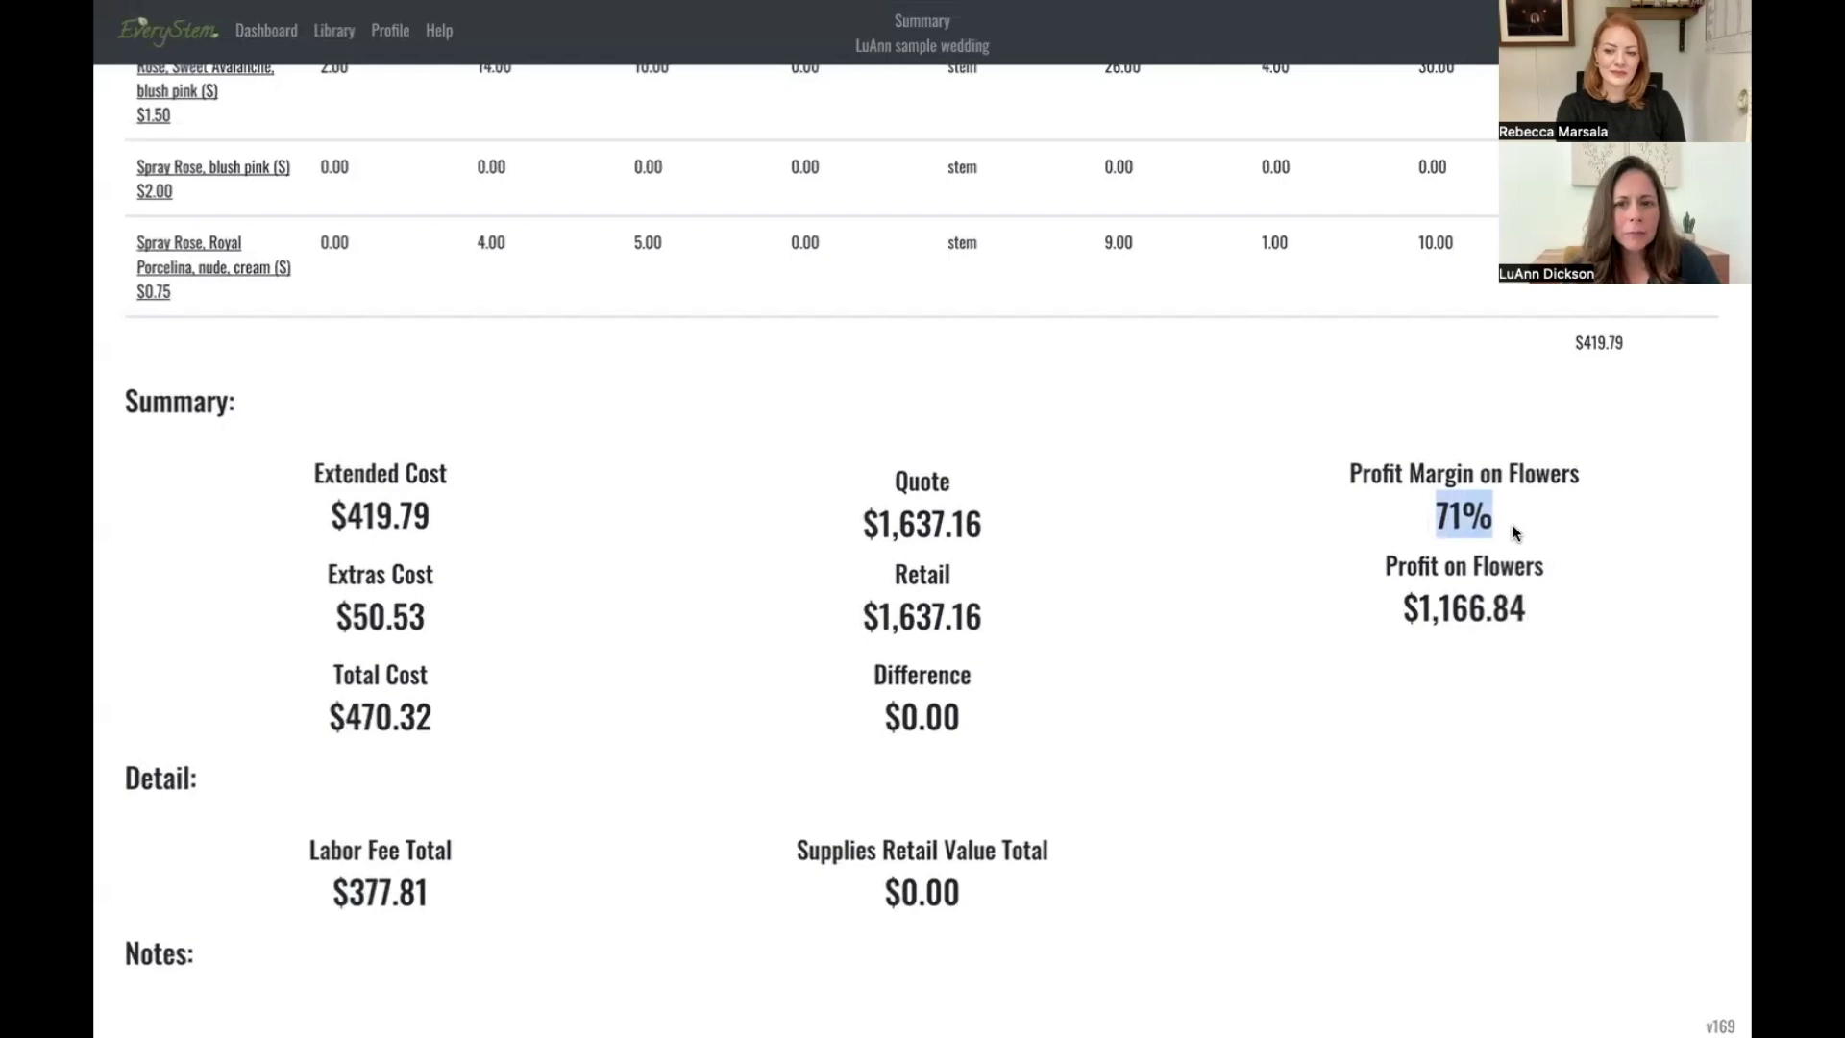
left_click(1504, 528)
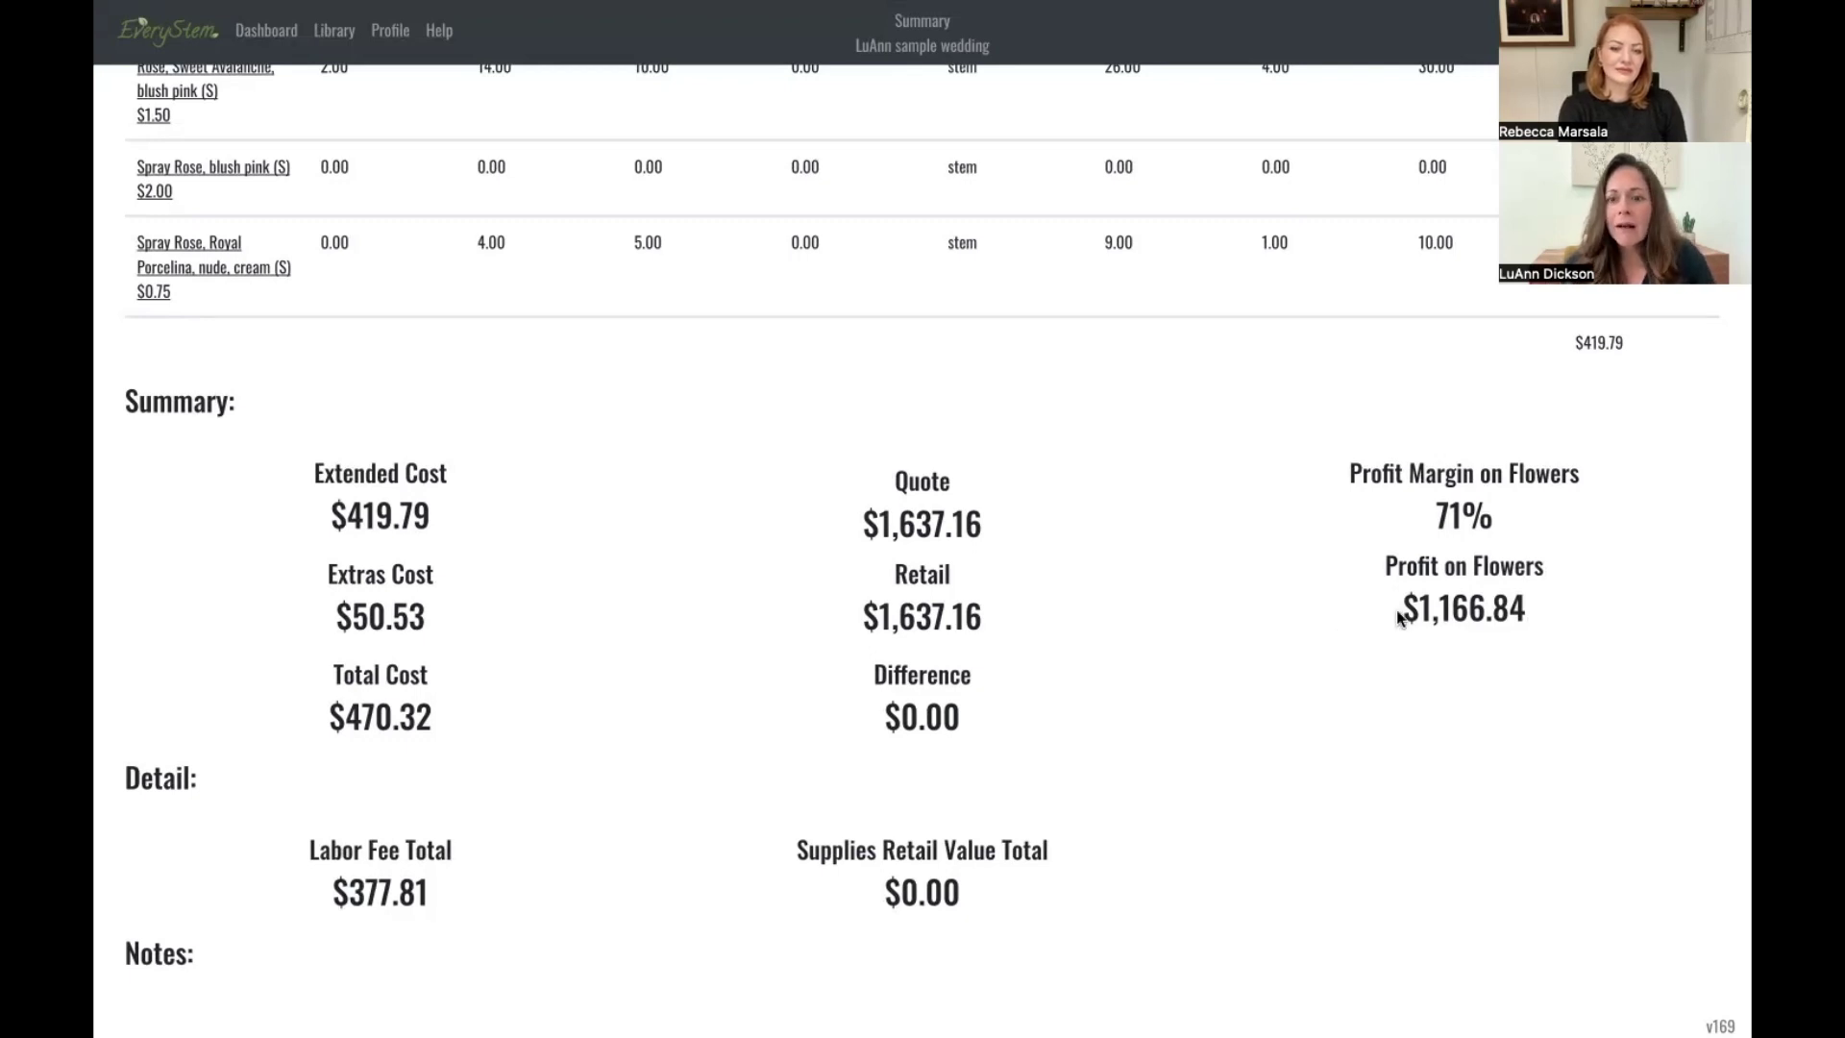
left_click_drag(1403, 607, 1512, 611)
left_click(1432, 663)
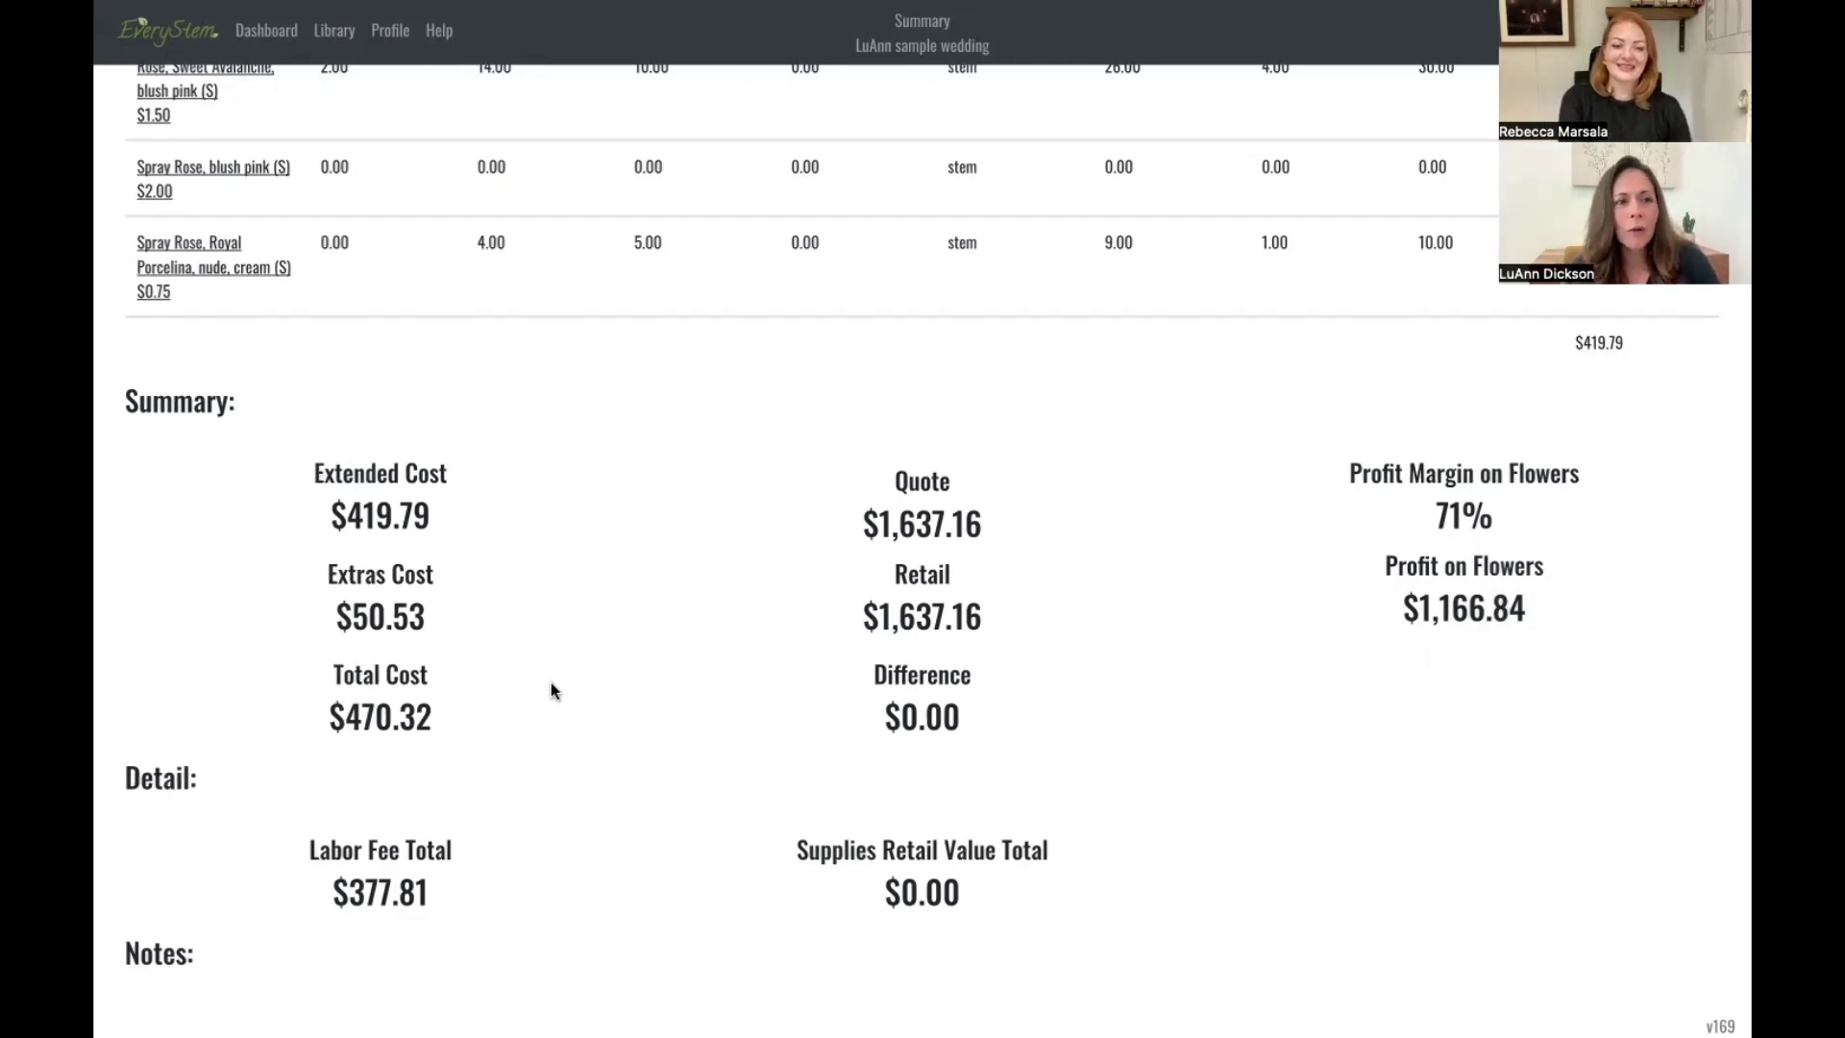
Return to the dashboard and open the sample wedding LABOUR event
scroll(551, 682, "up", 10)
scroll(550, 682, "up", 10)
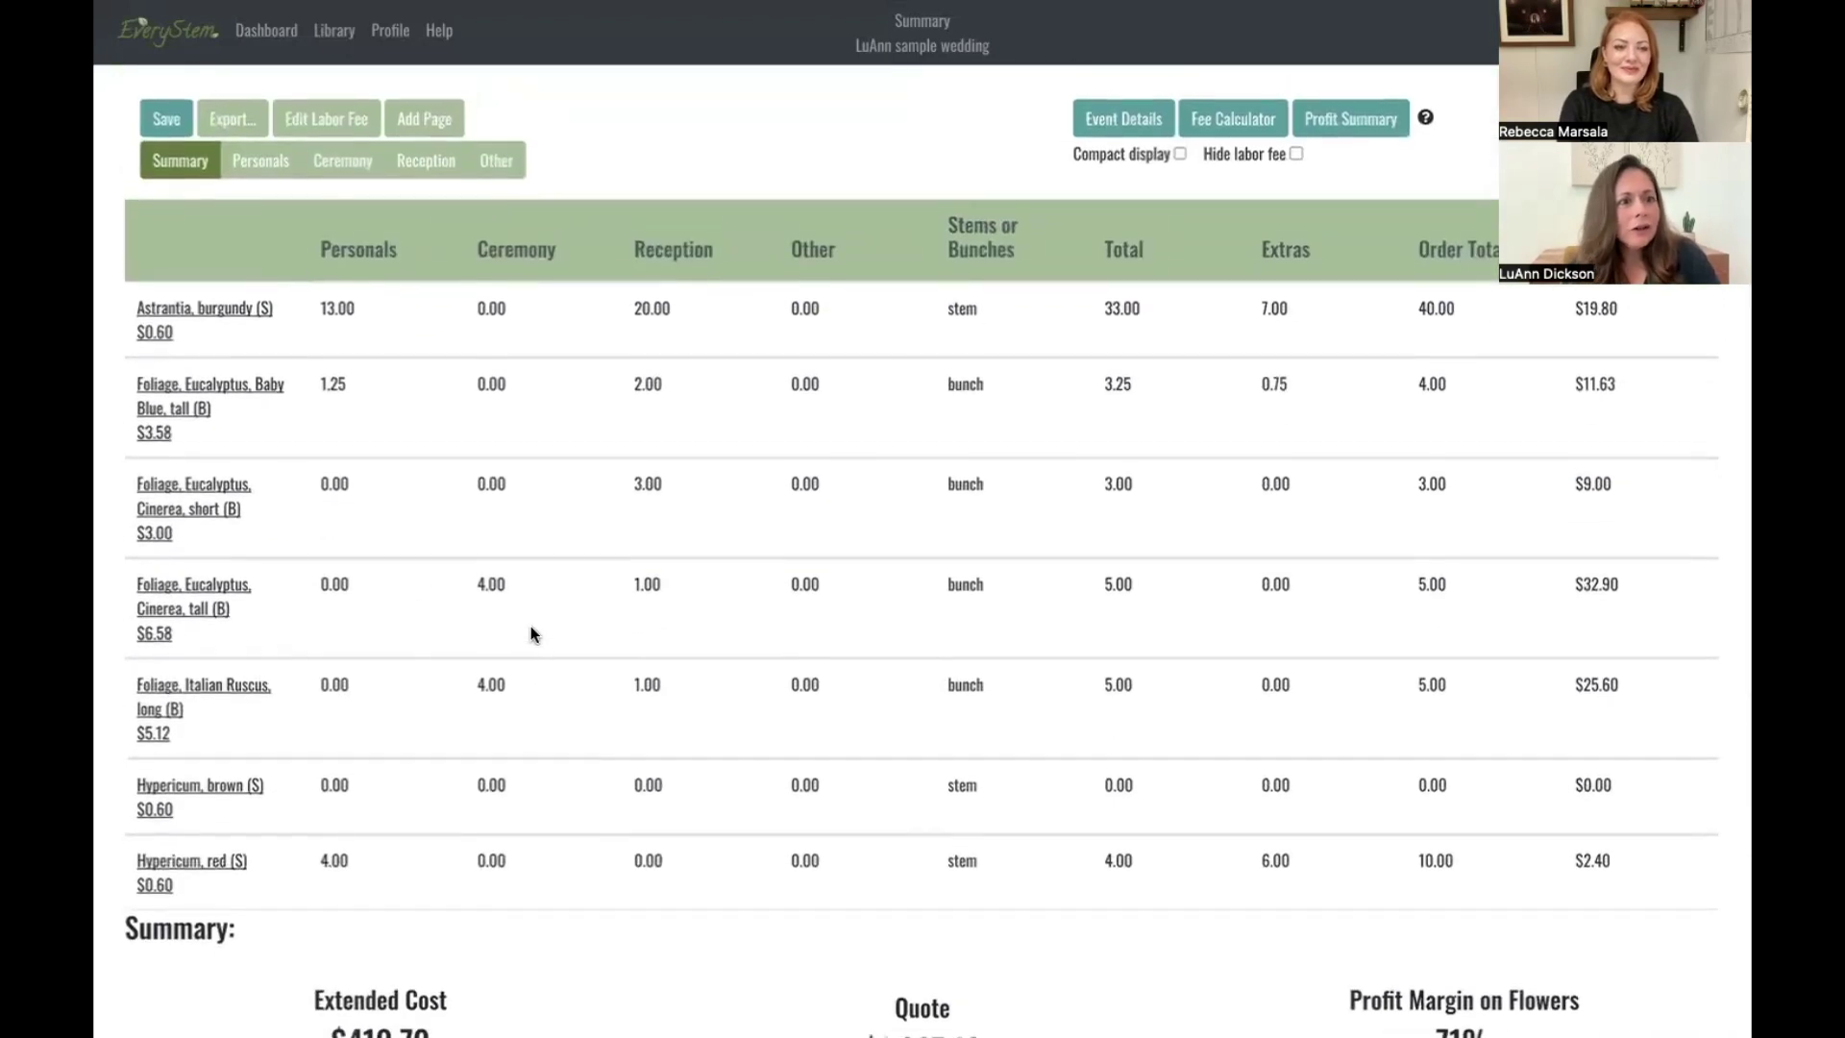
left_click(266, 32)
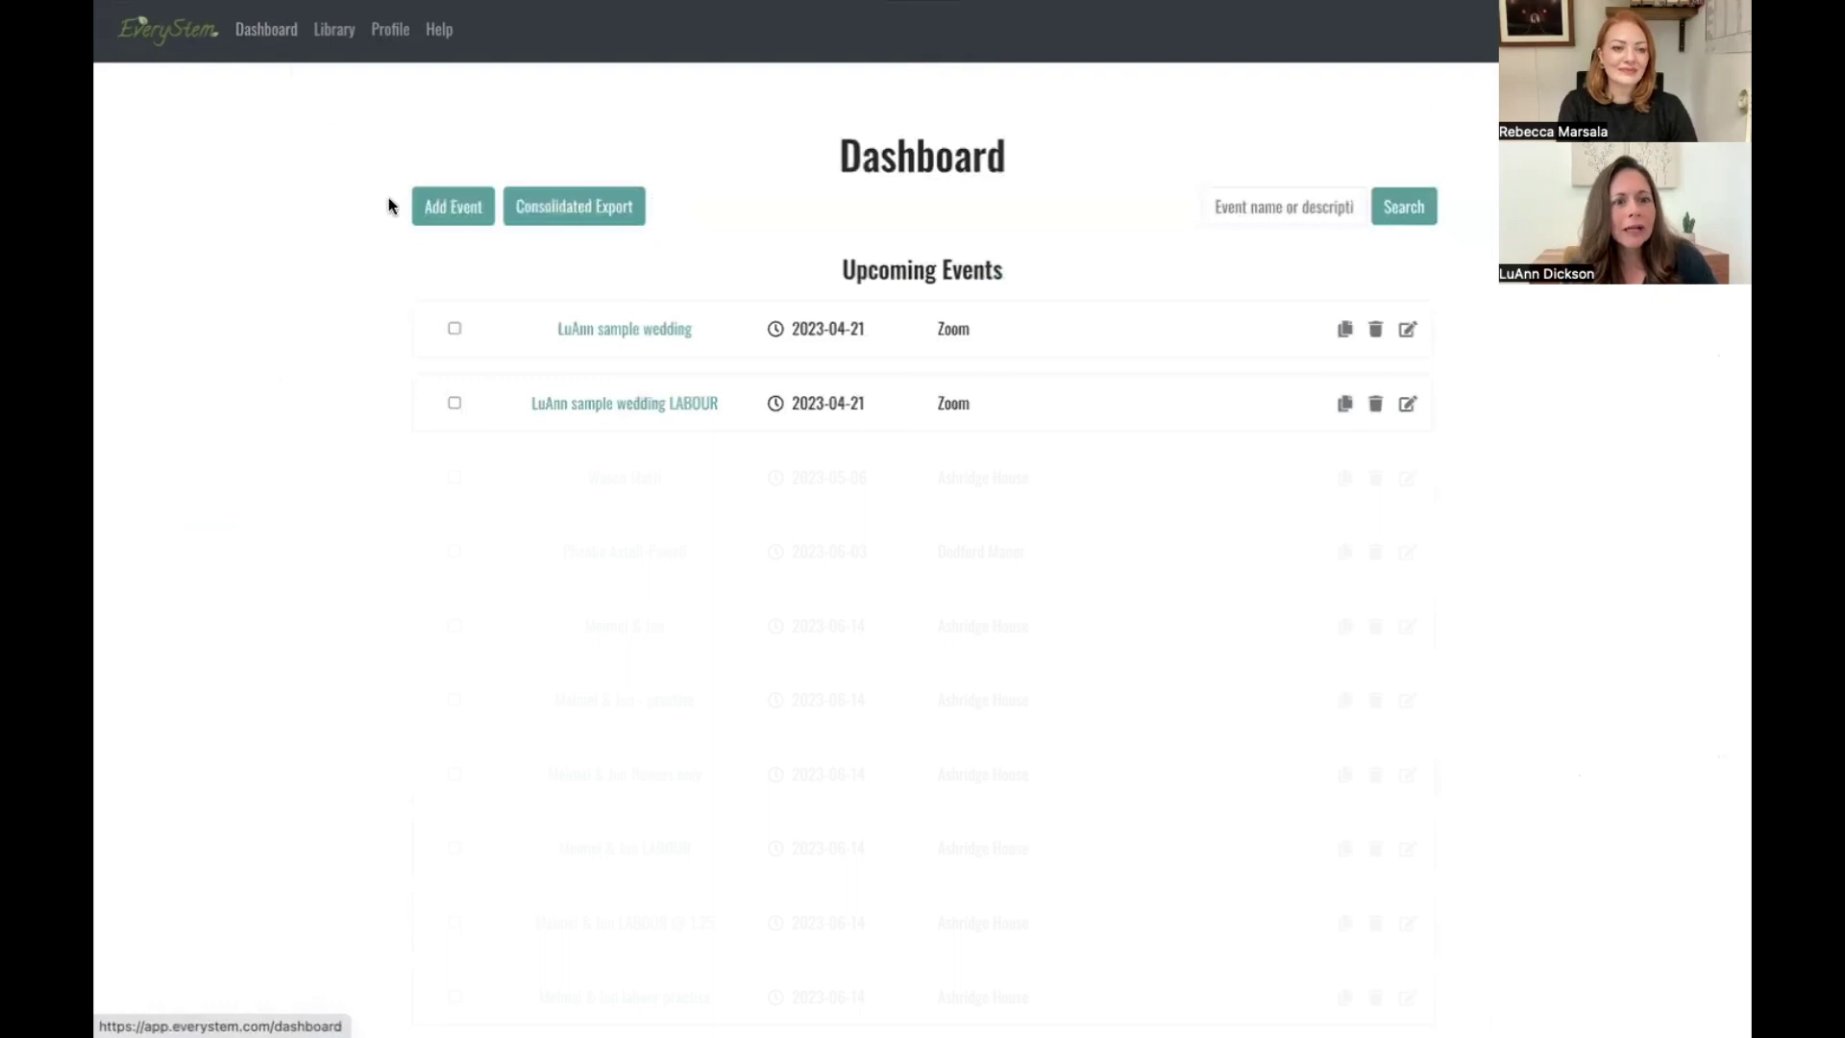
left_click(616, 405)
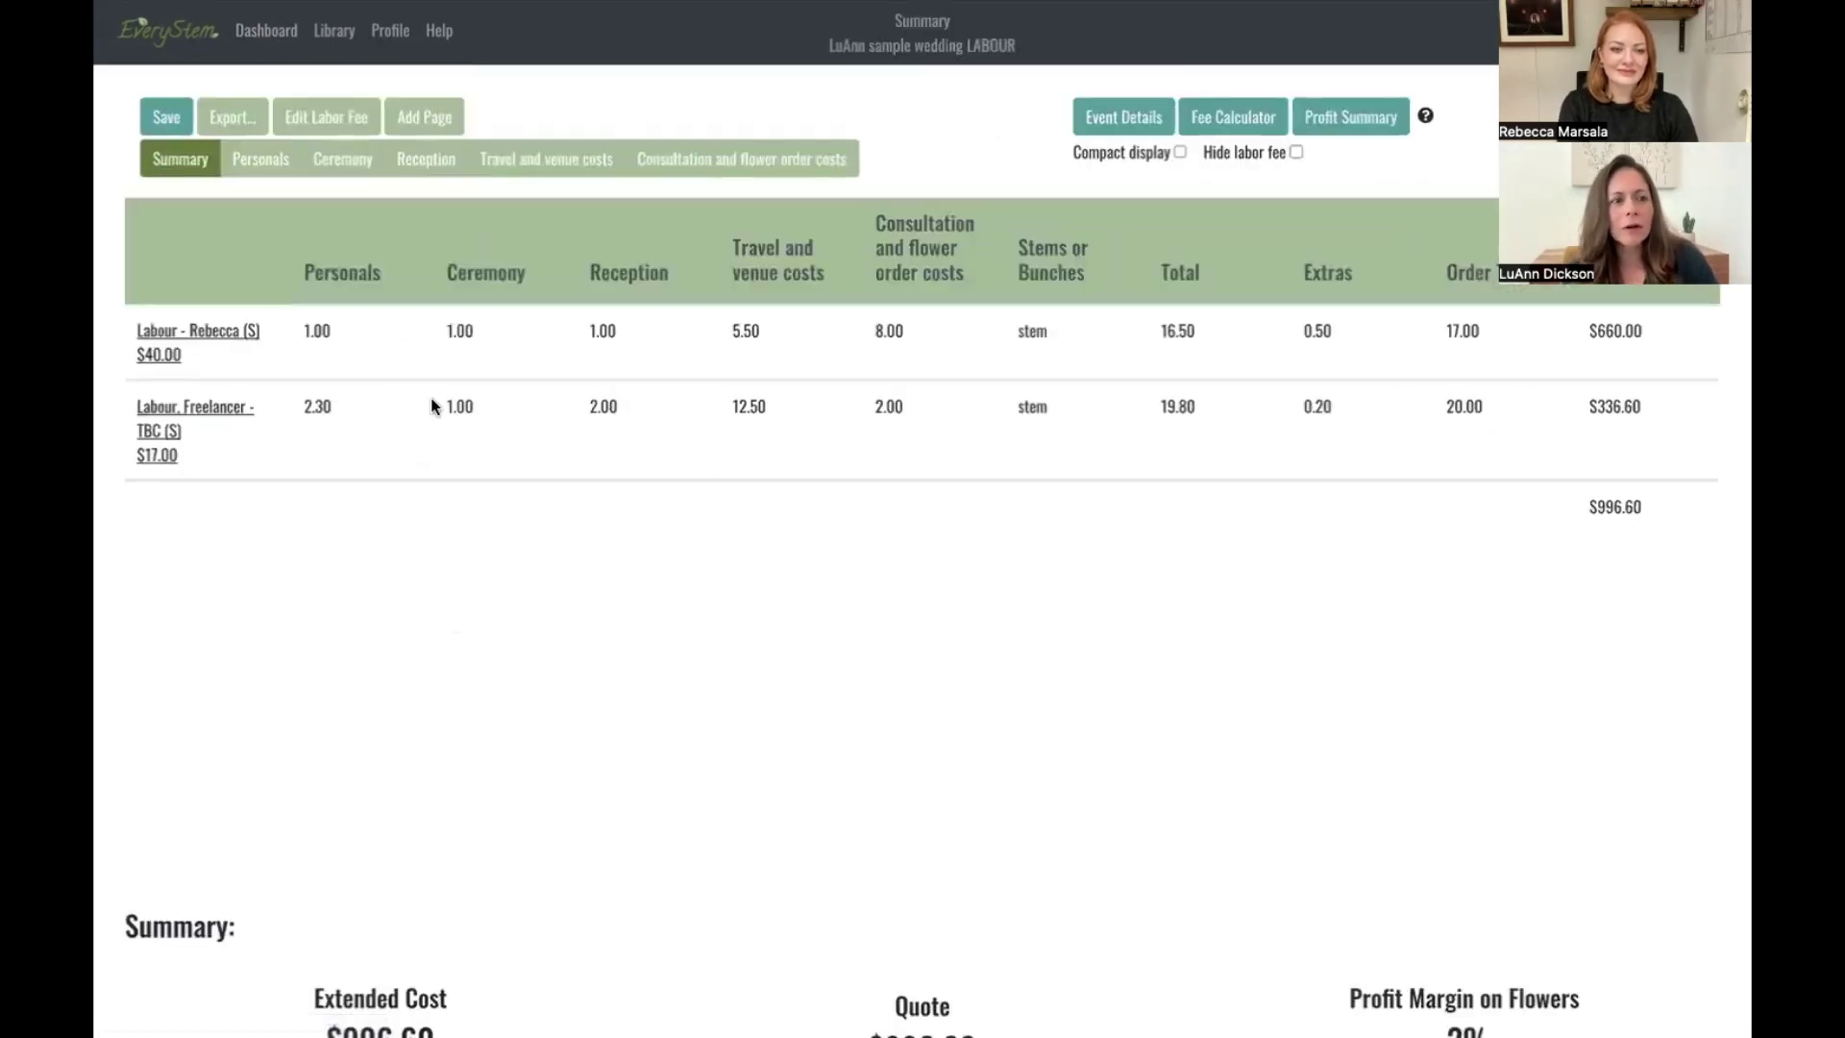
Check the item details of the $40.00 labour entry on the Personals page without changing them
left_click(265, 164)
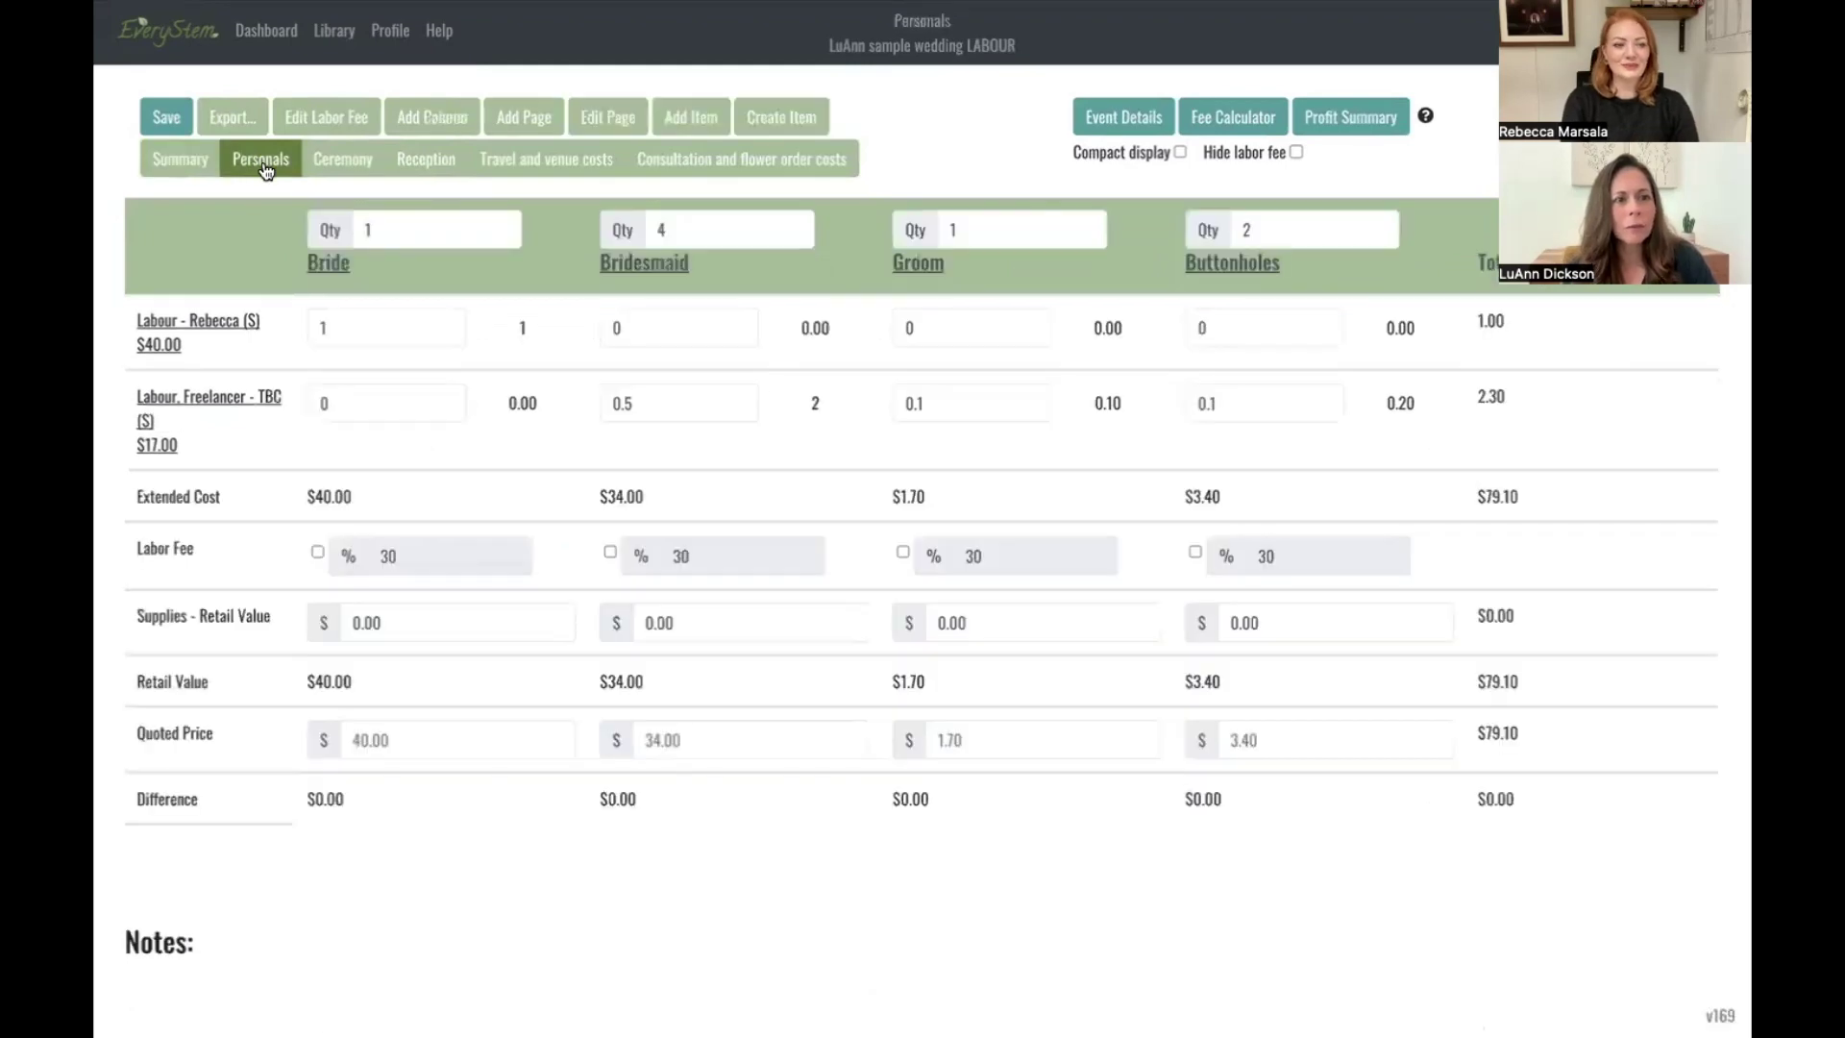
left_click(196, 326)
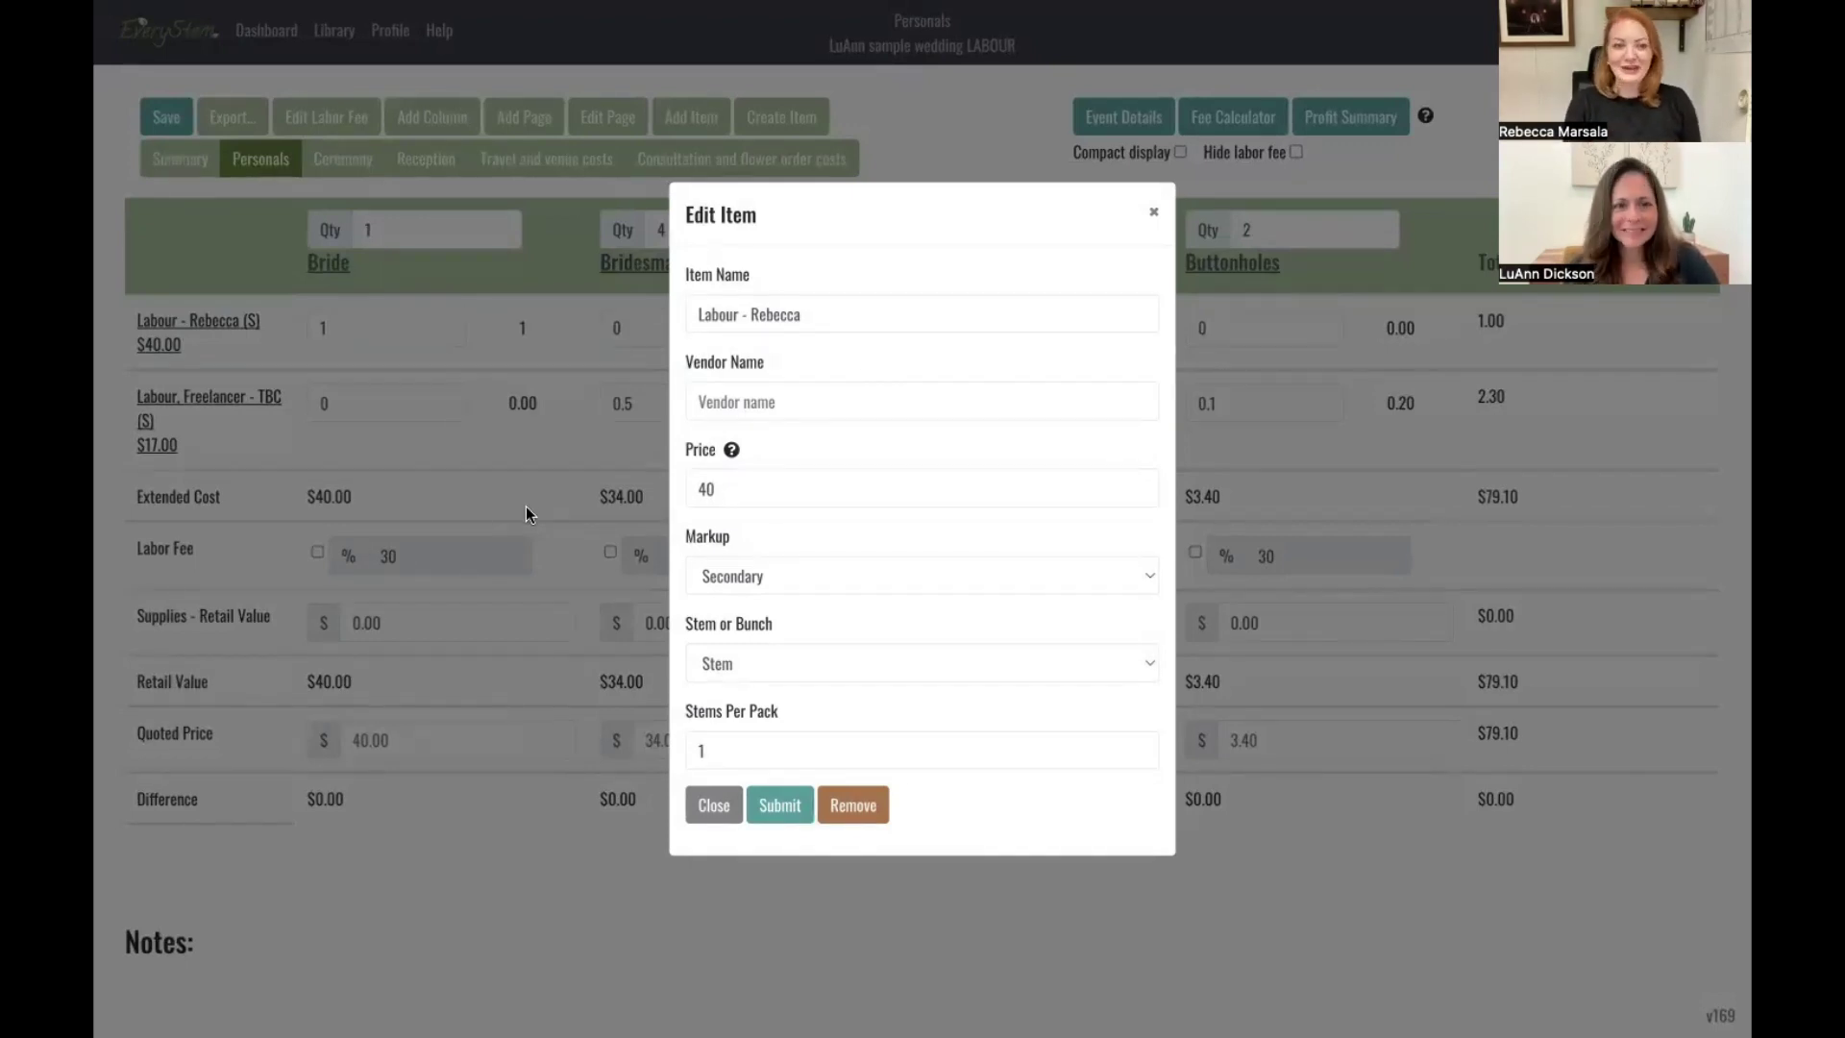
left_click(1153, 215)
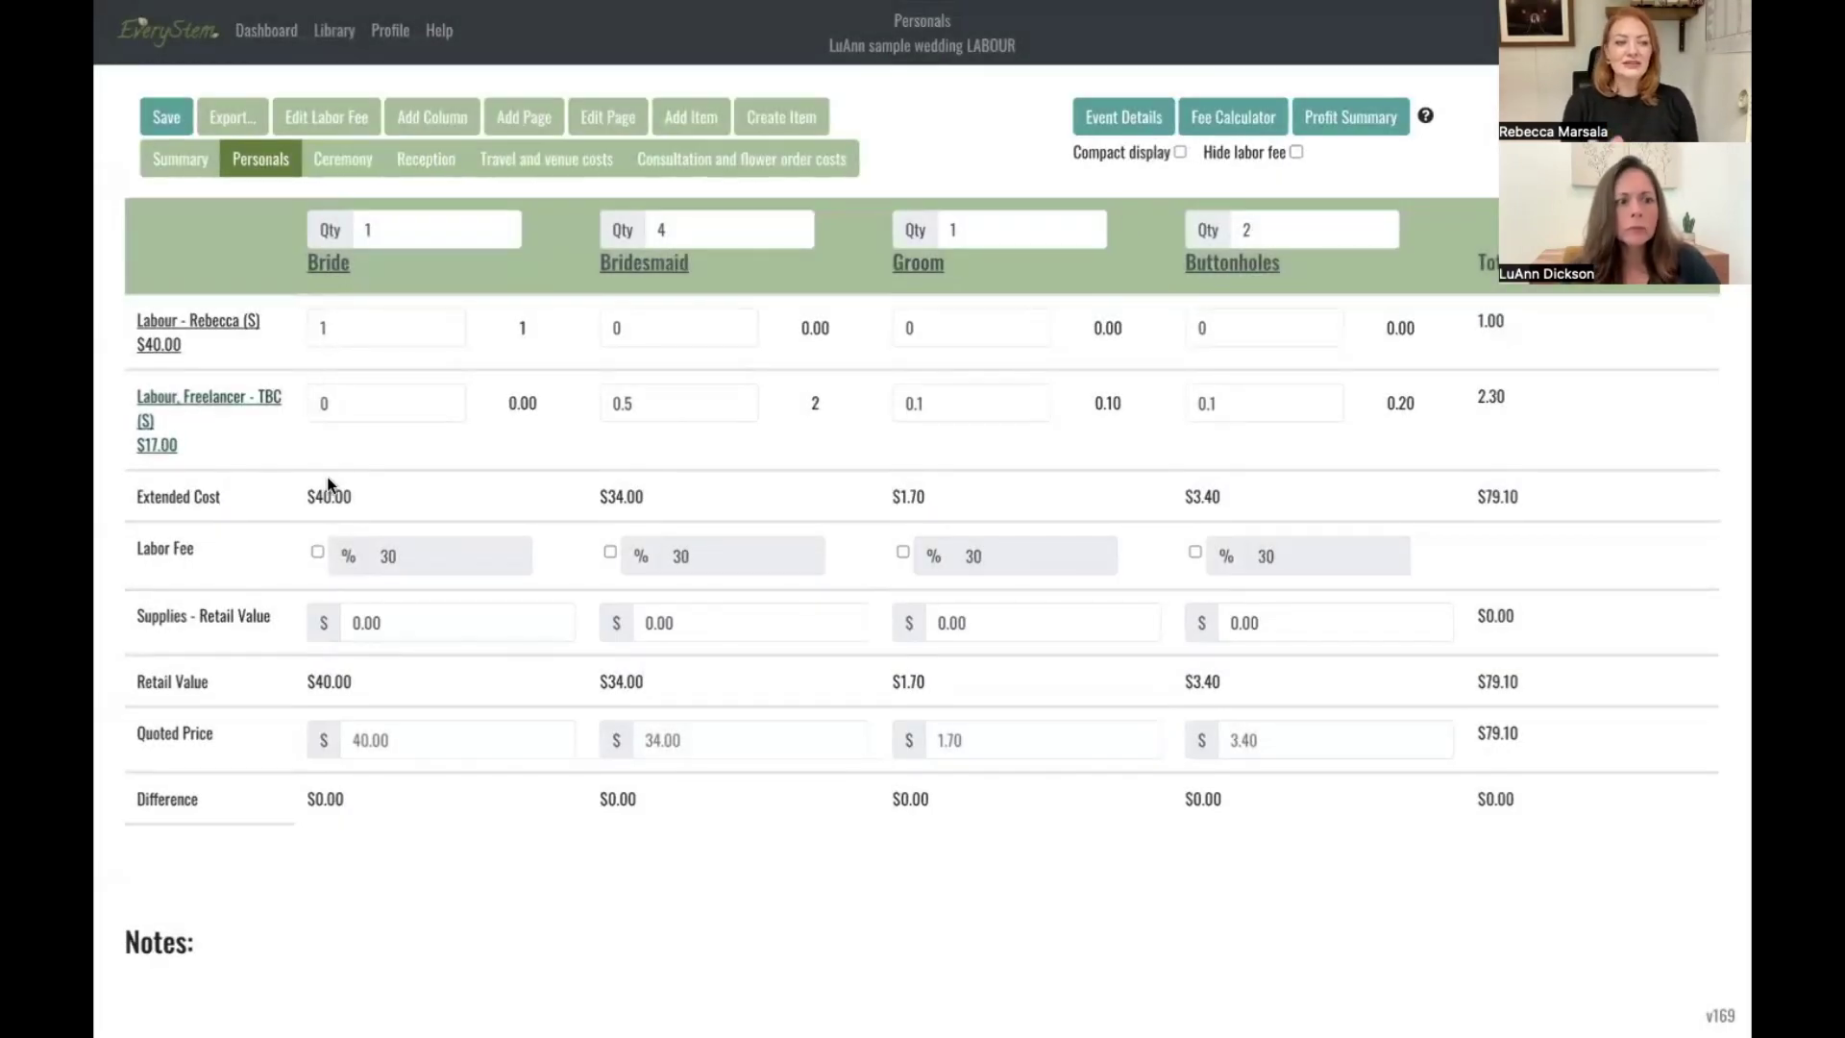
Examine the extended cost of labour for the bride and the freelancer hours for the bridesmaids
left_click_drag(299, 499, 403, 511)
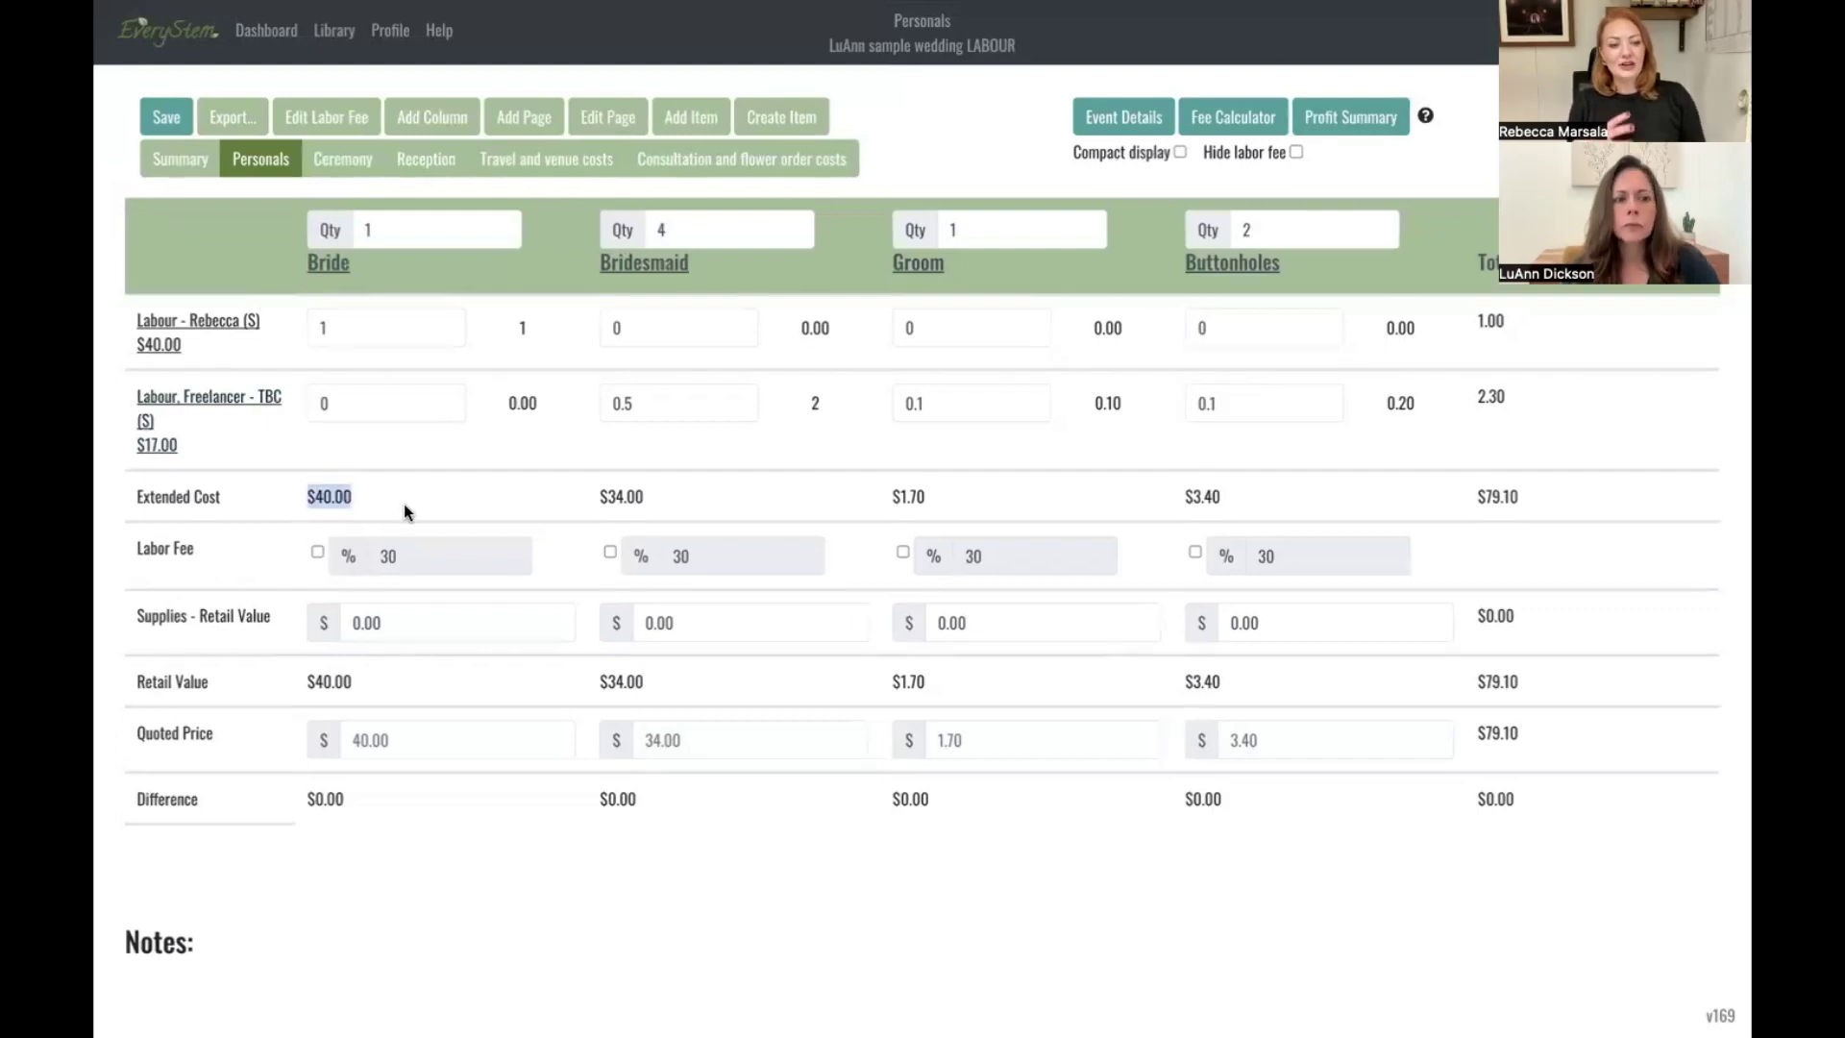
left_click(404, 511)
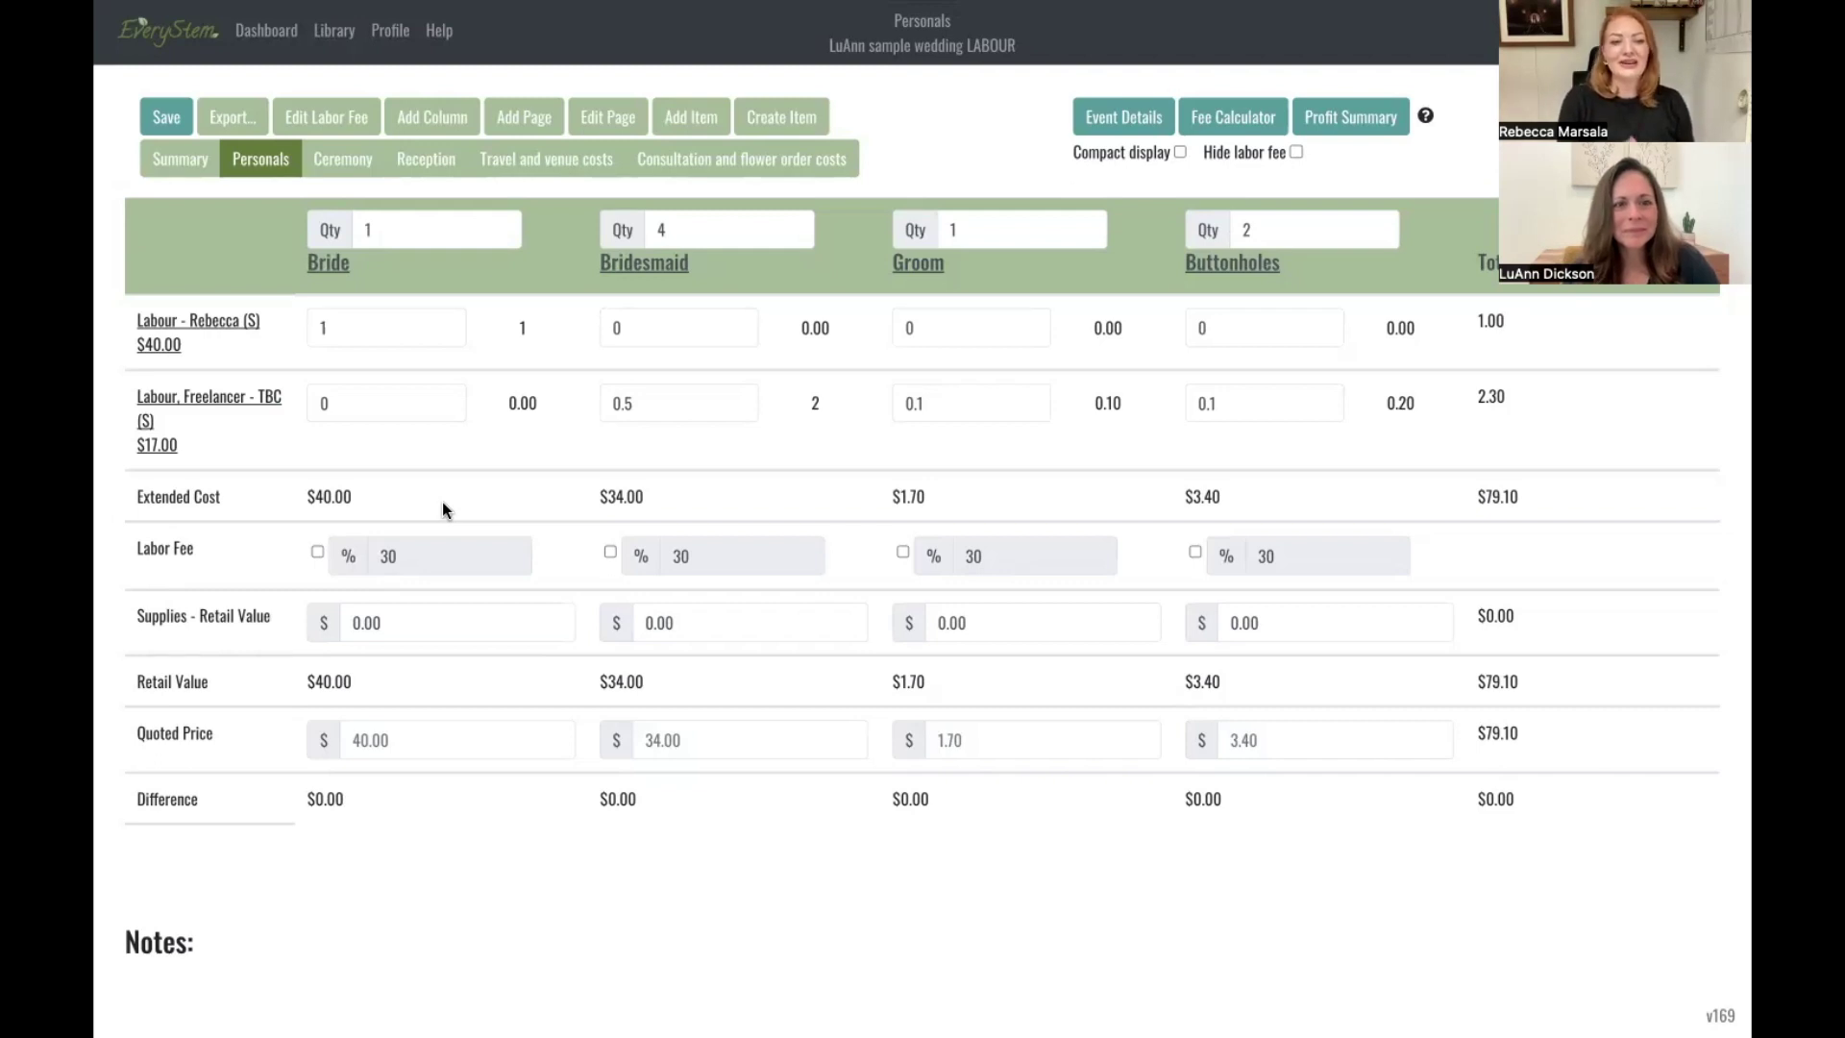
left_click(669, 394)
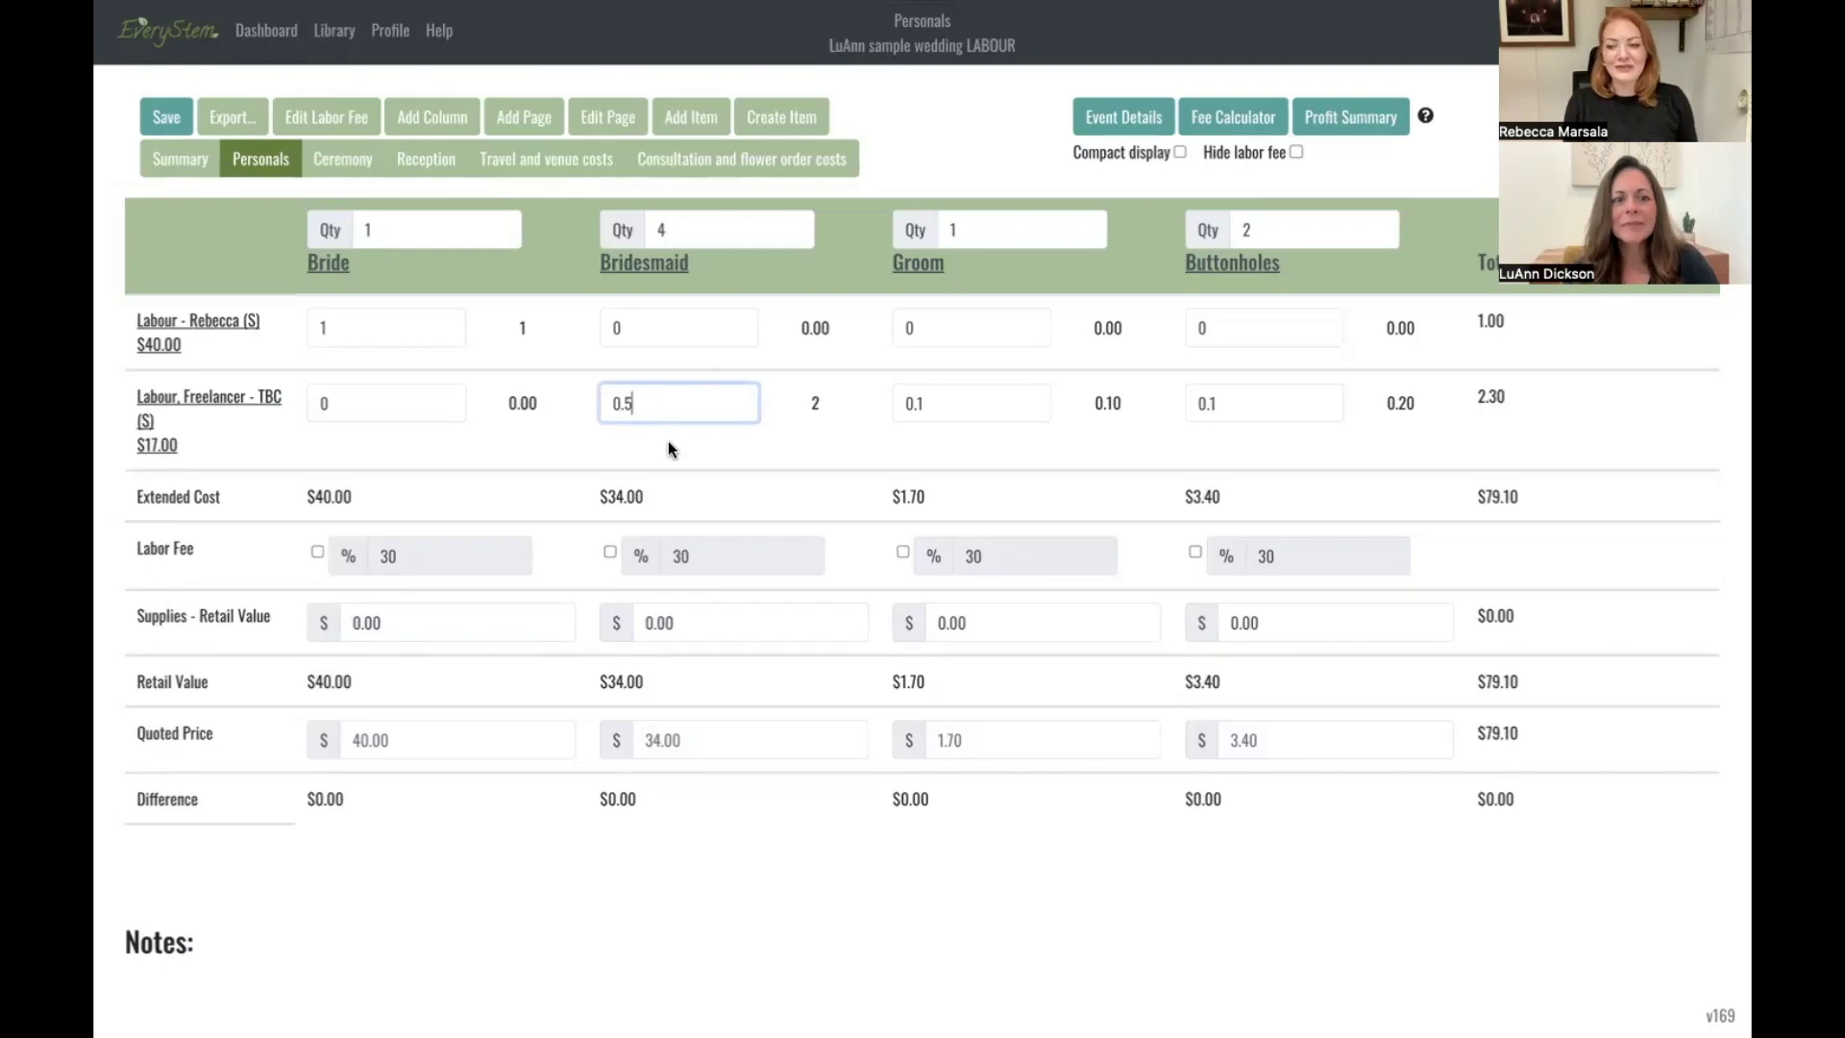
left_click(667, 512)
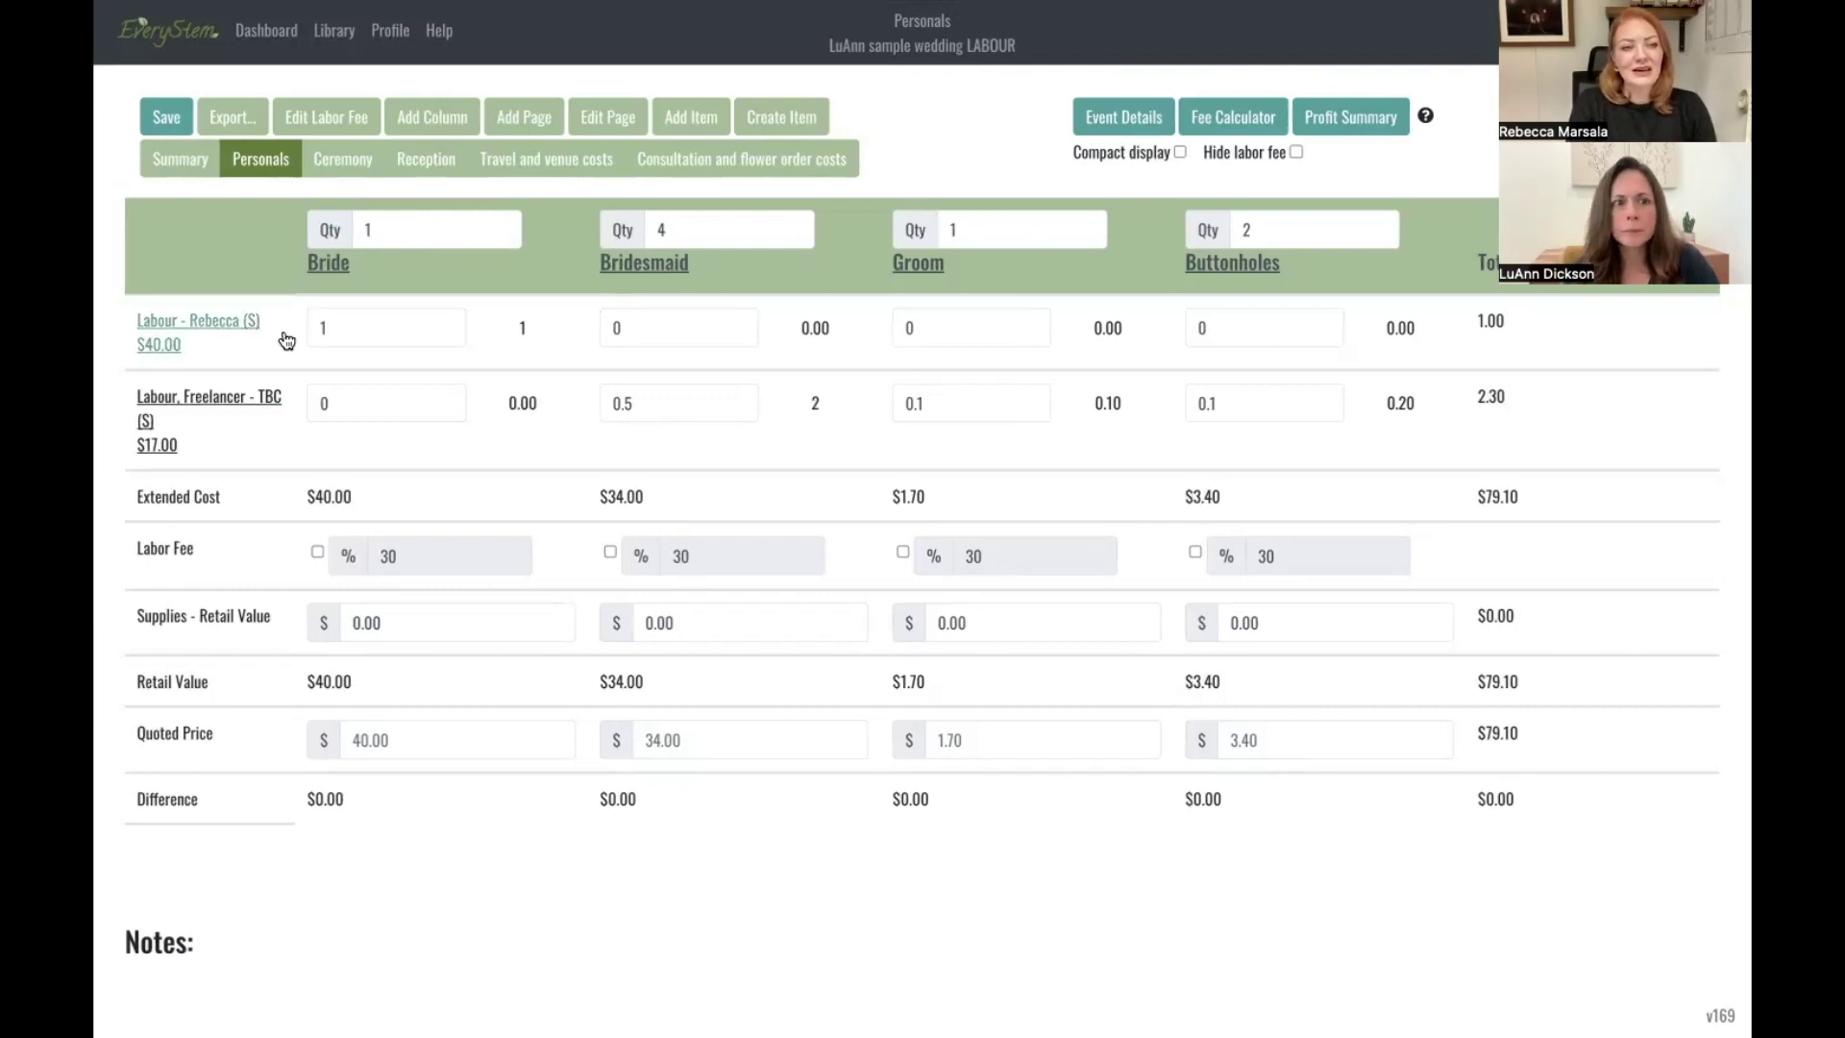
Review the labour hours on the Ceremony and Reception pages and open the Travel and venue costs page
left_click(355, 169)
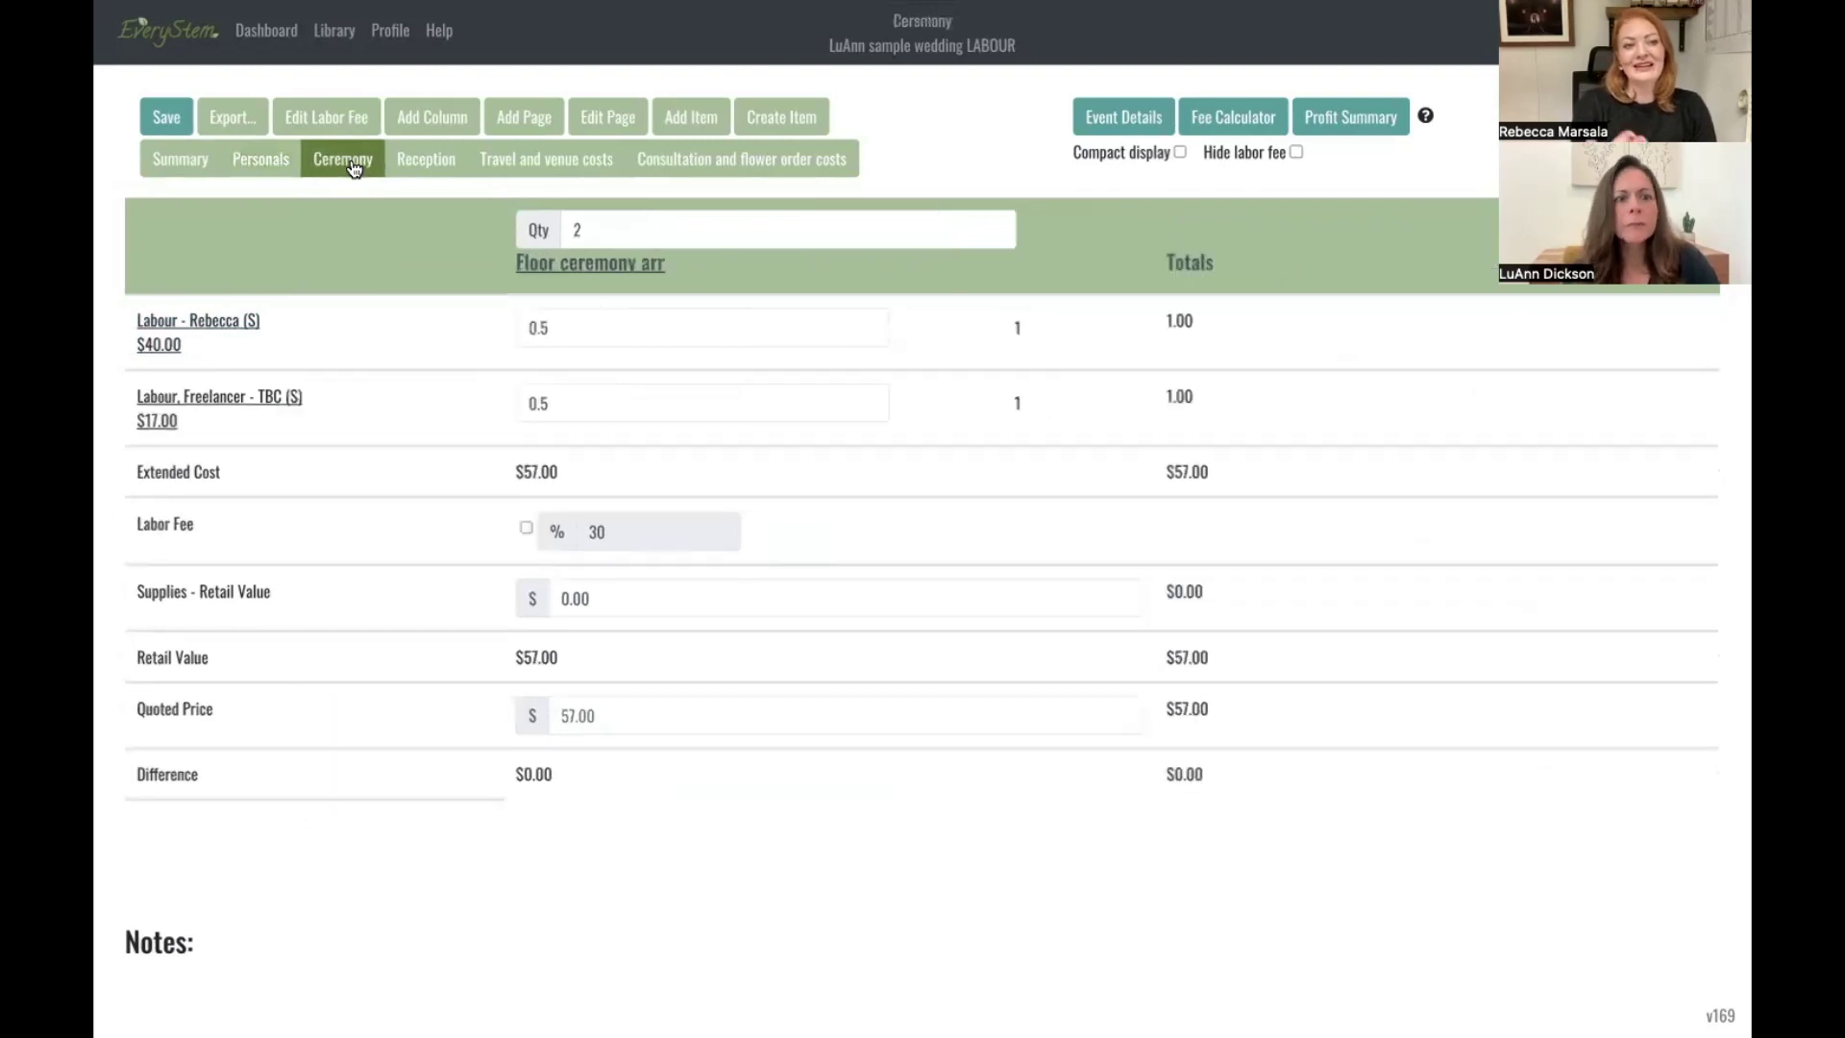
left_click(428, 173)
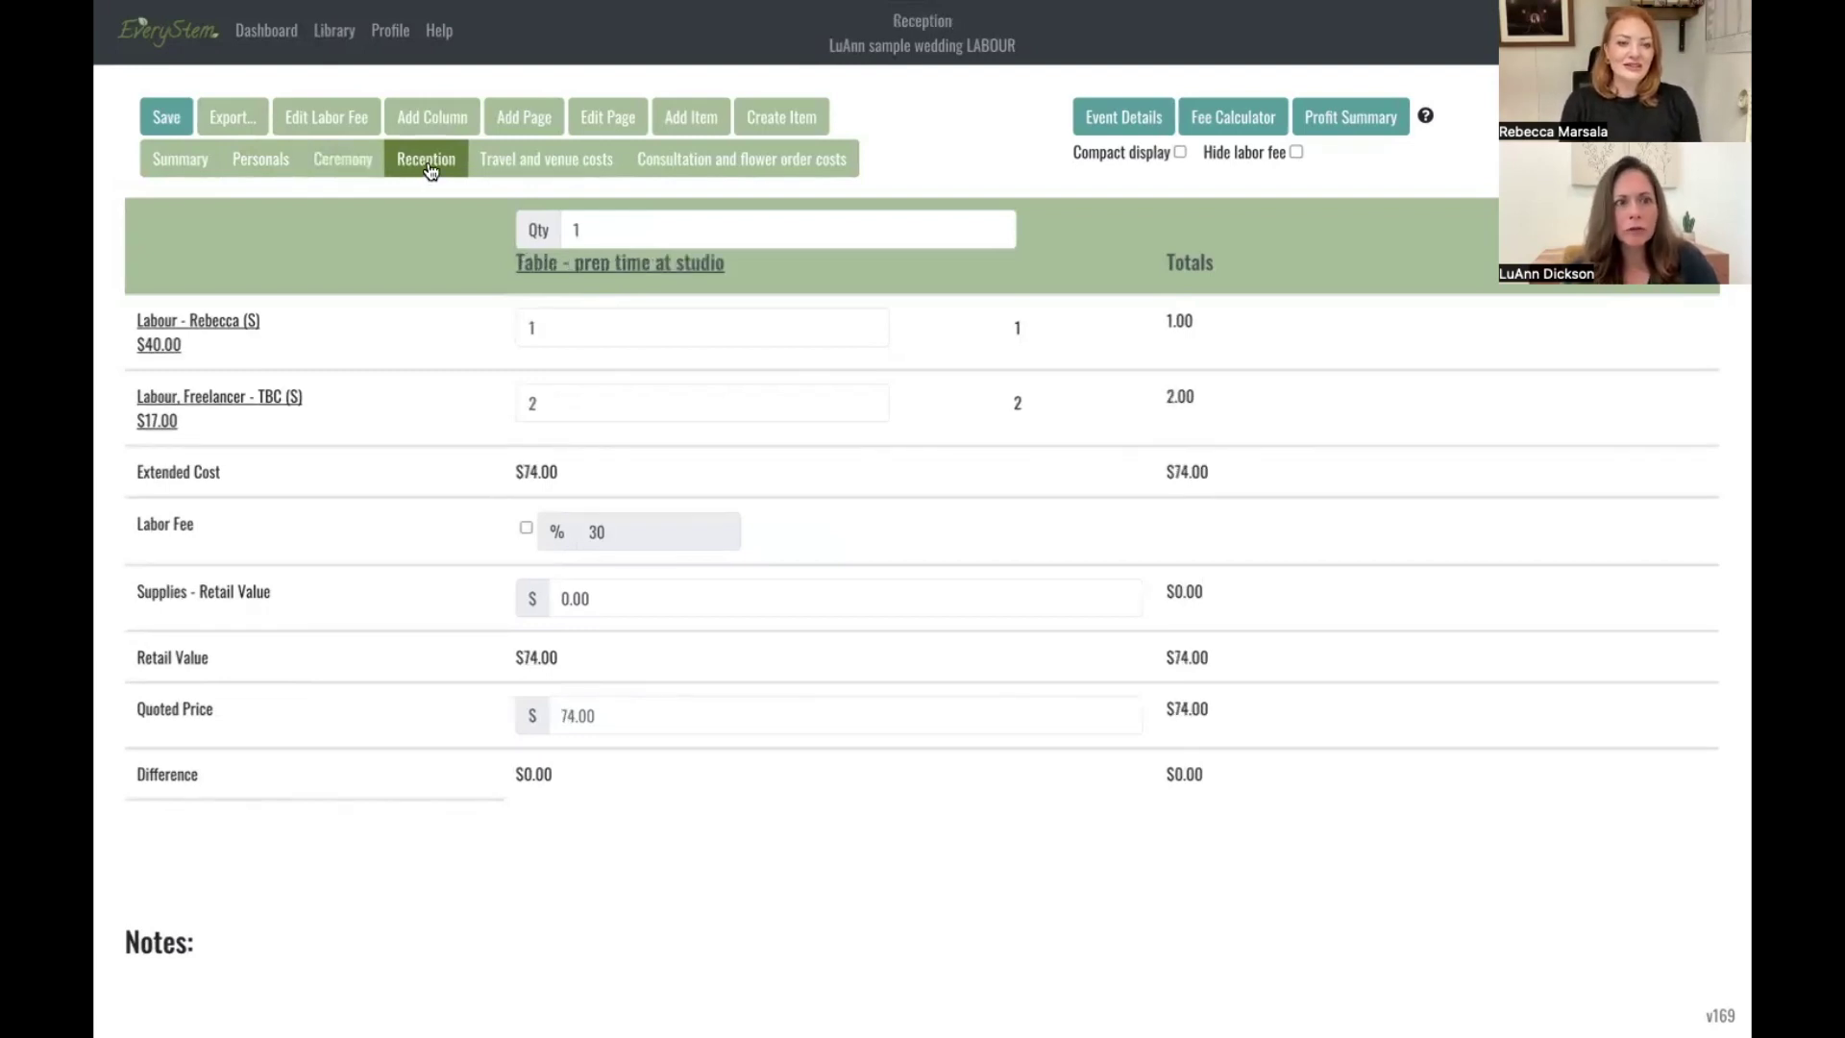
left_click(524, 173)
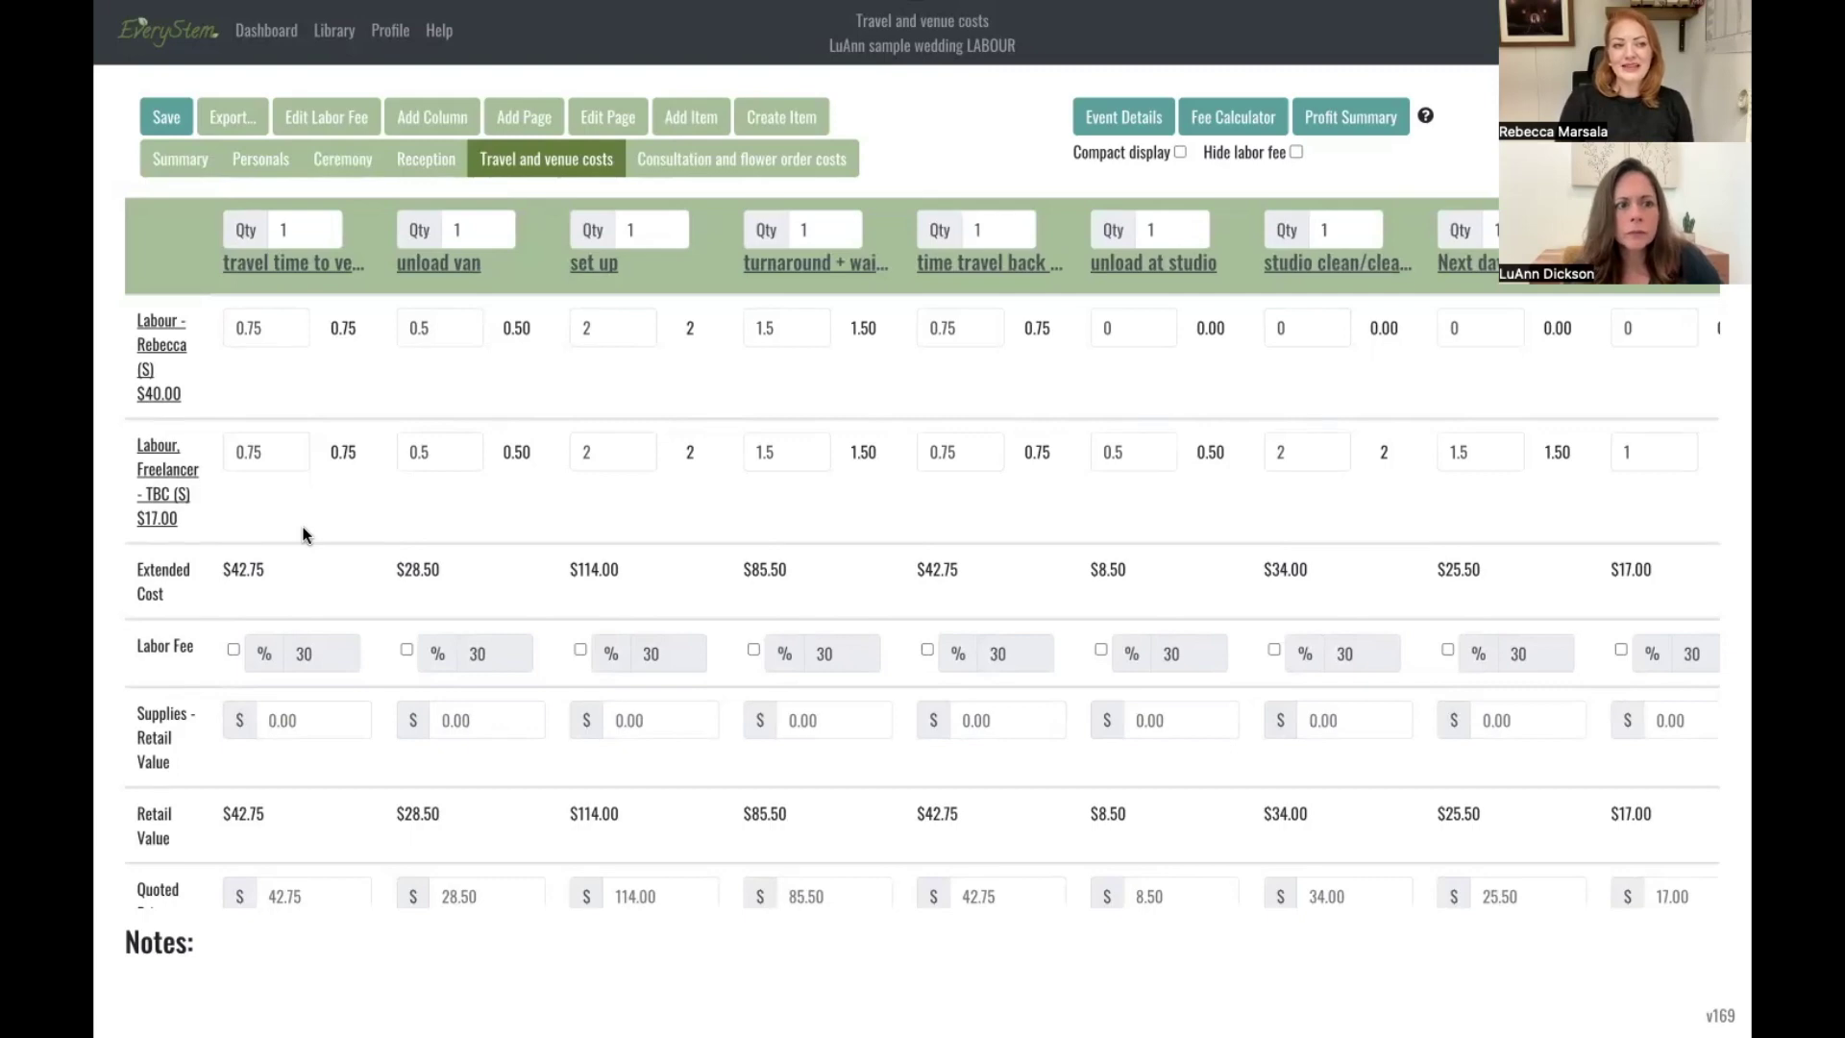
Examine both workers' hours for travel time to the venue and the remaining travel and venue tasks through to the totals
left_click(252, 324)
left_click(267, 453)
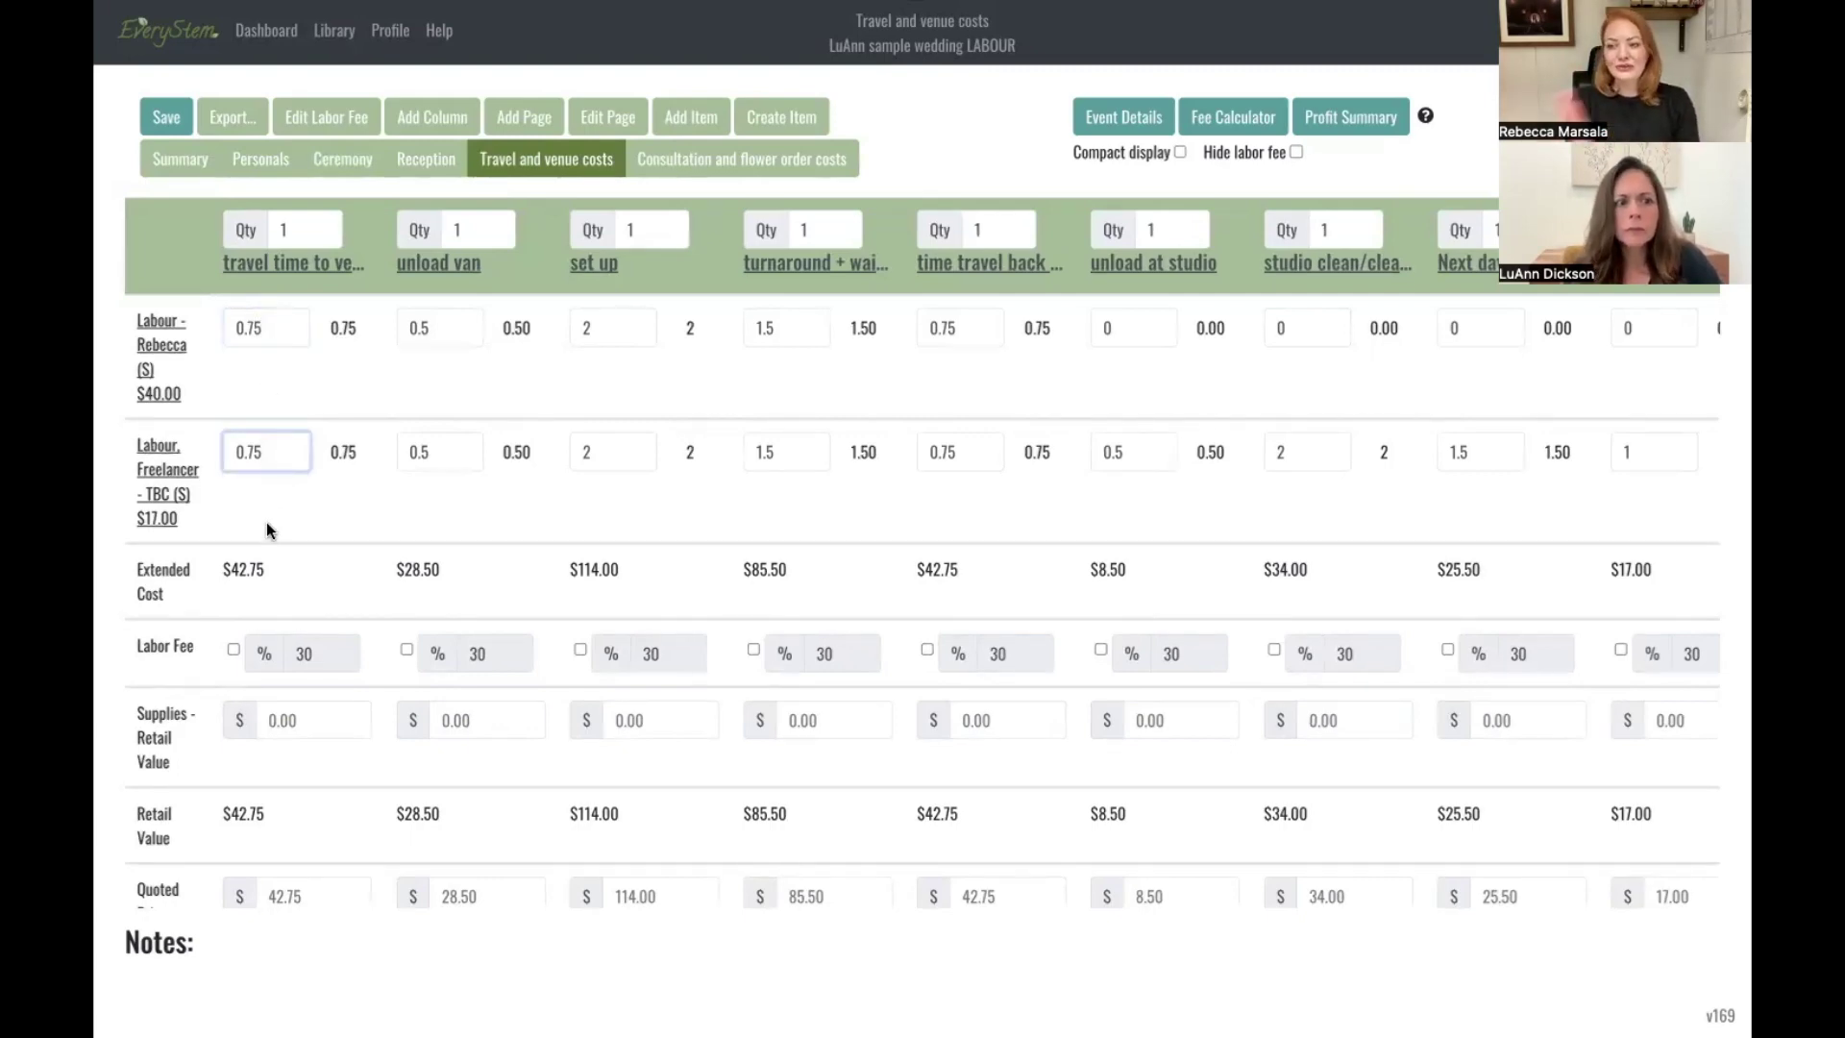
left_click(279, 594)
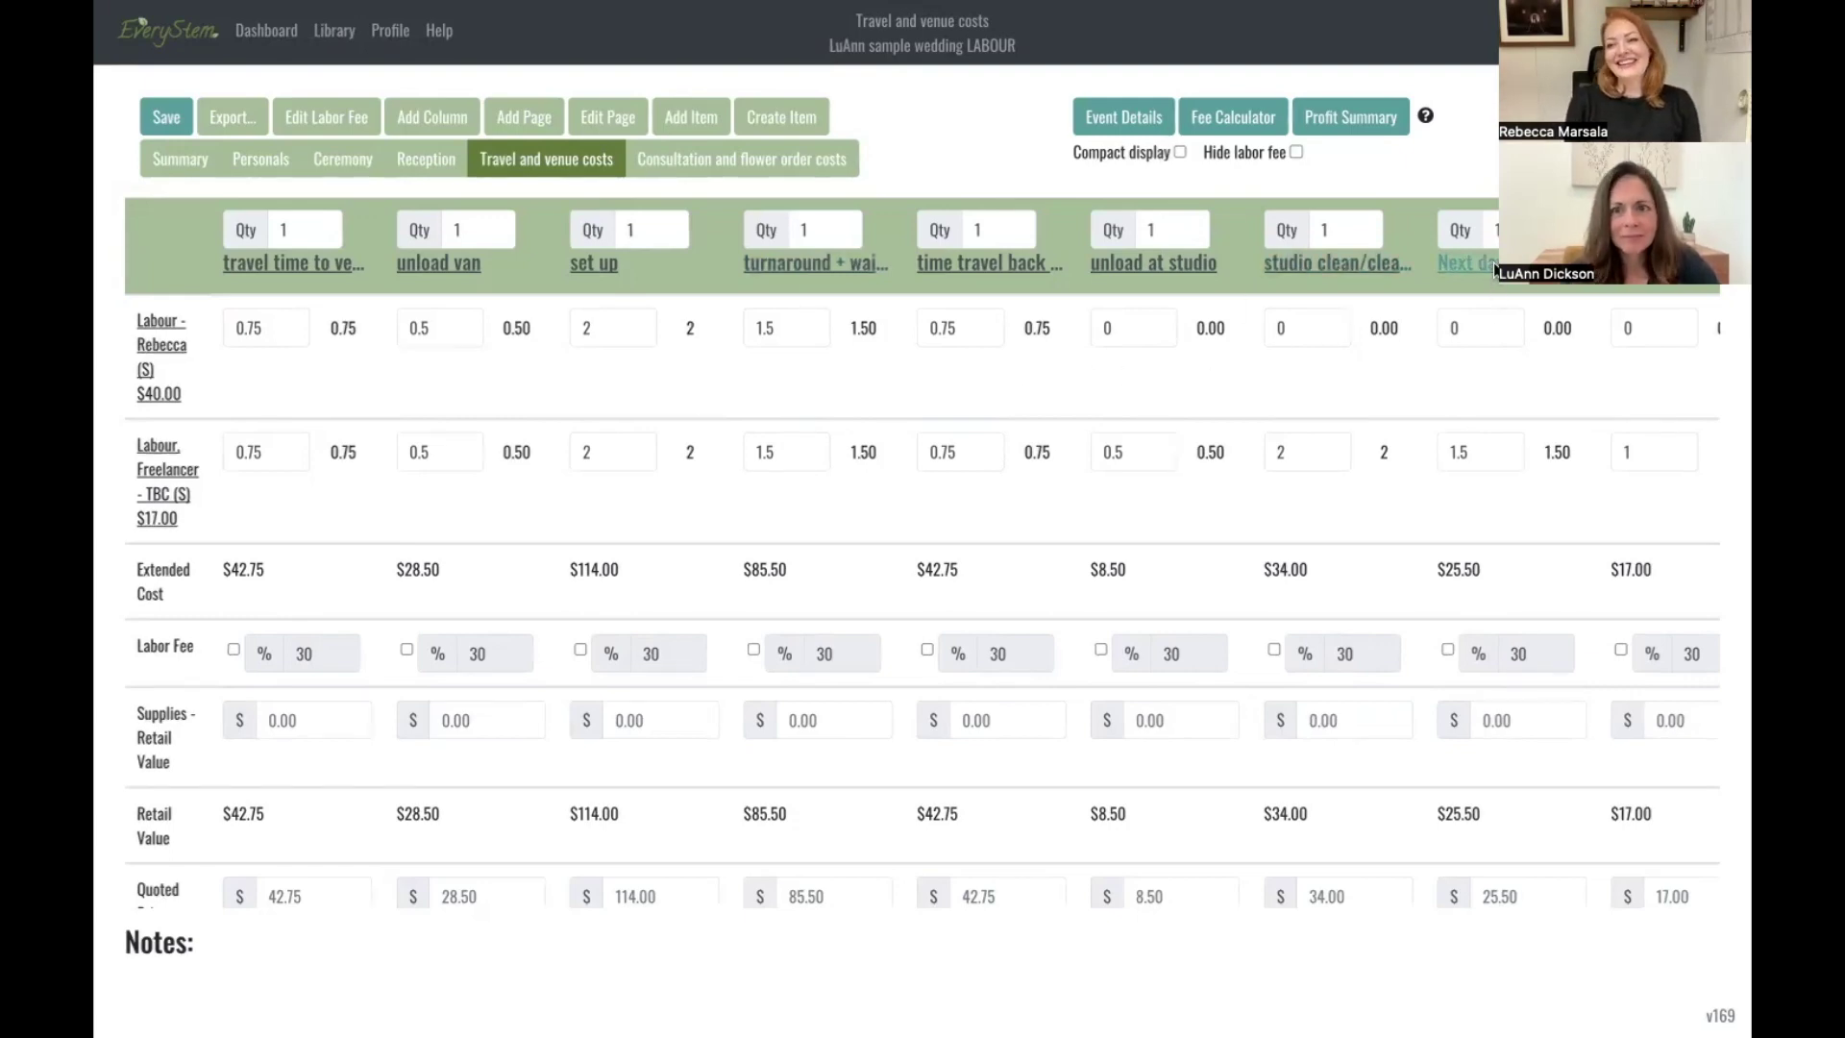
scroll(1641, 286, "right", 5)
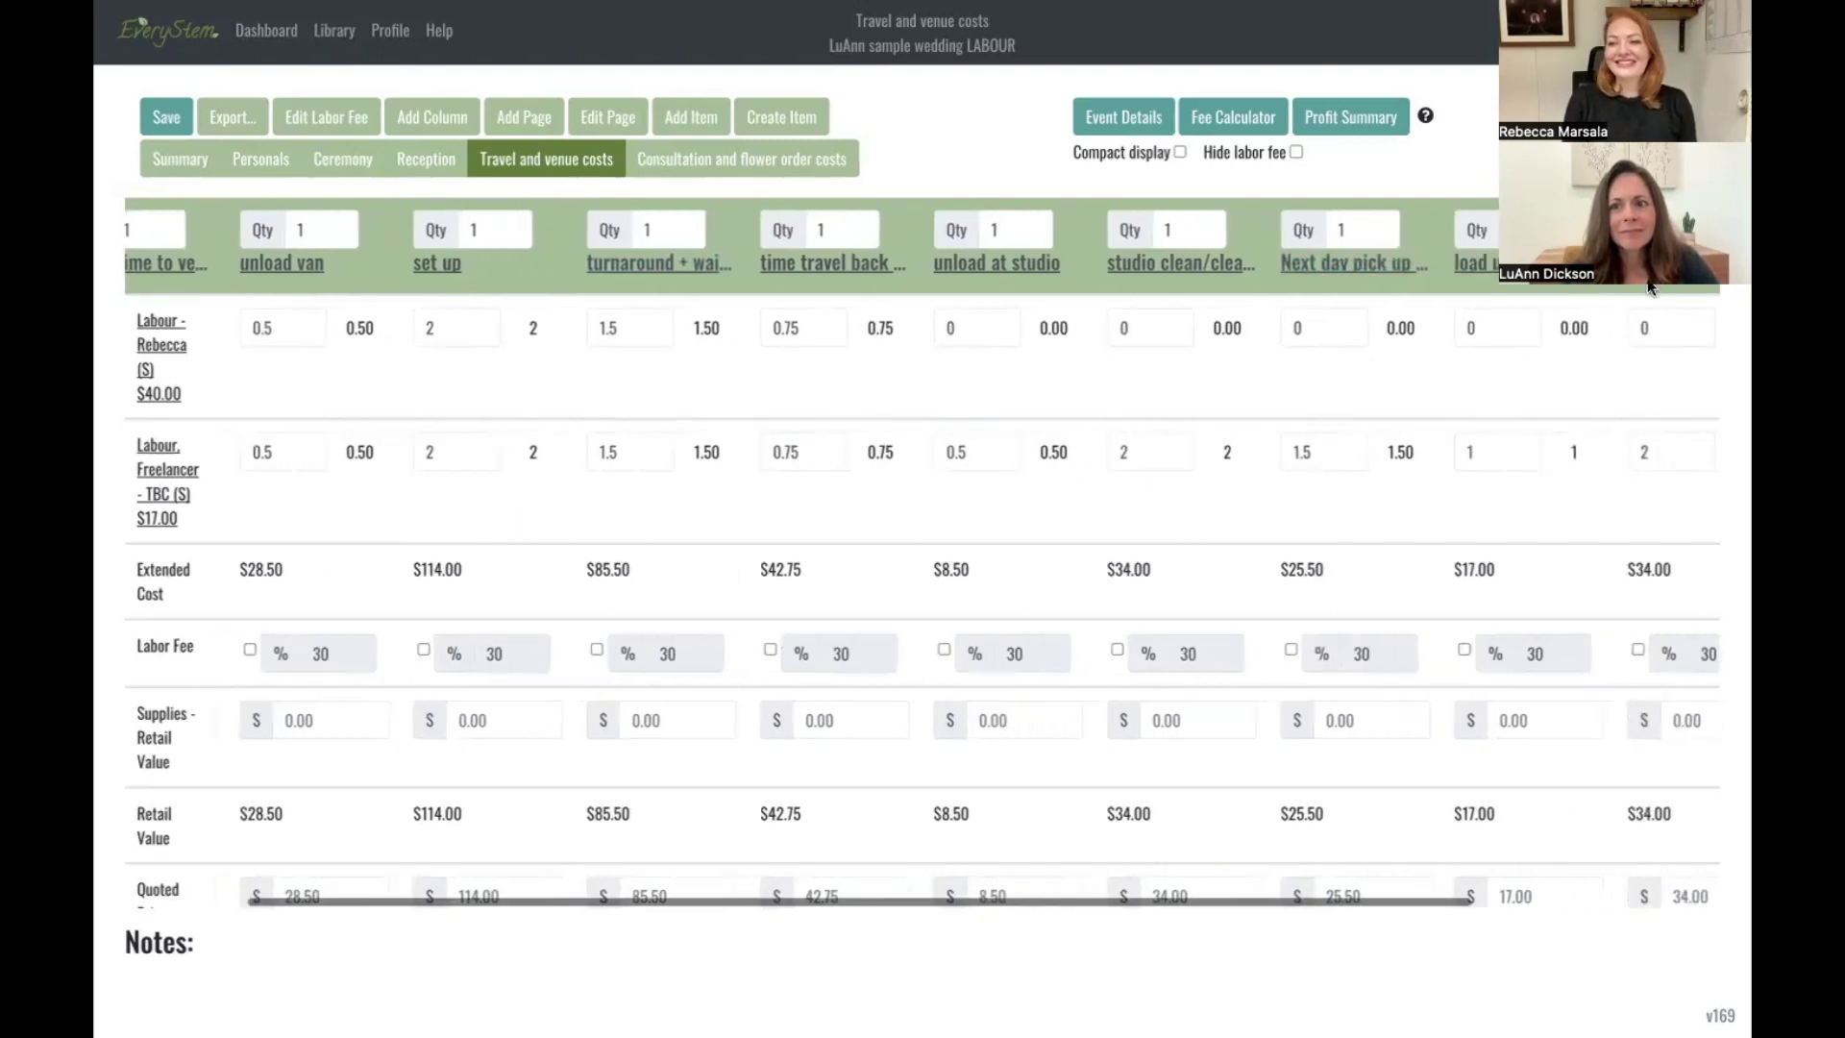
scroll(1648, 286, "right", 1)
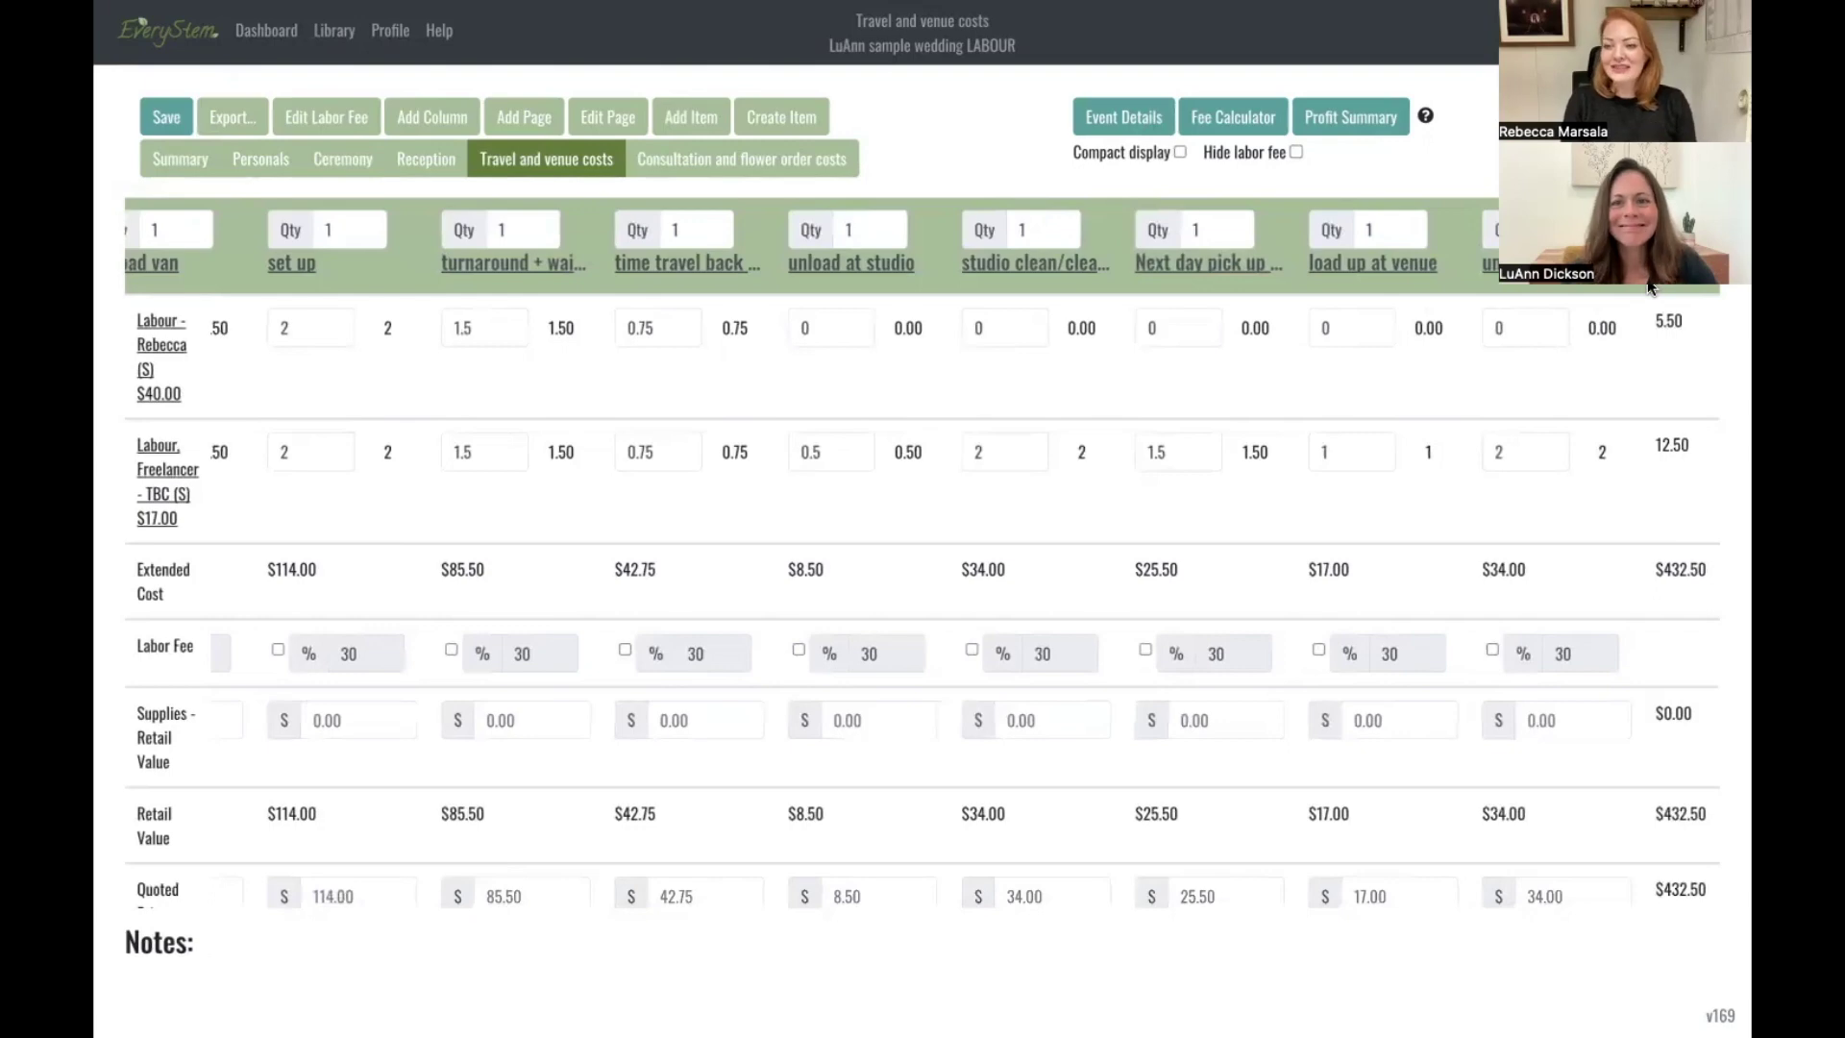
Review the labour hours on the Consultation and flower order costs page and open the LABOUR event's Summary page
scroll(1597, 296, "left", 1)
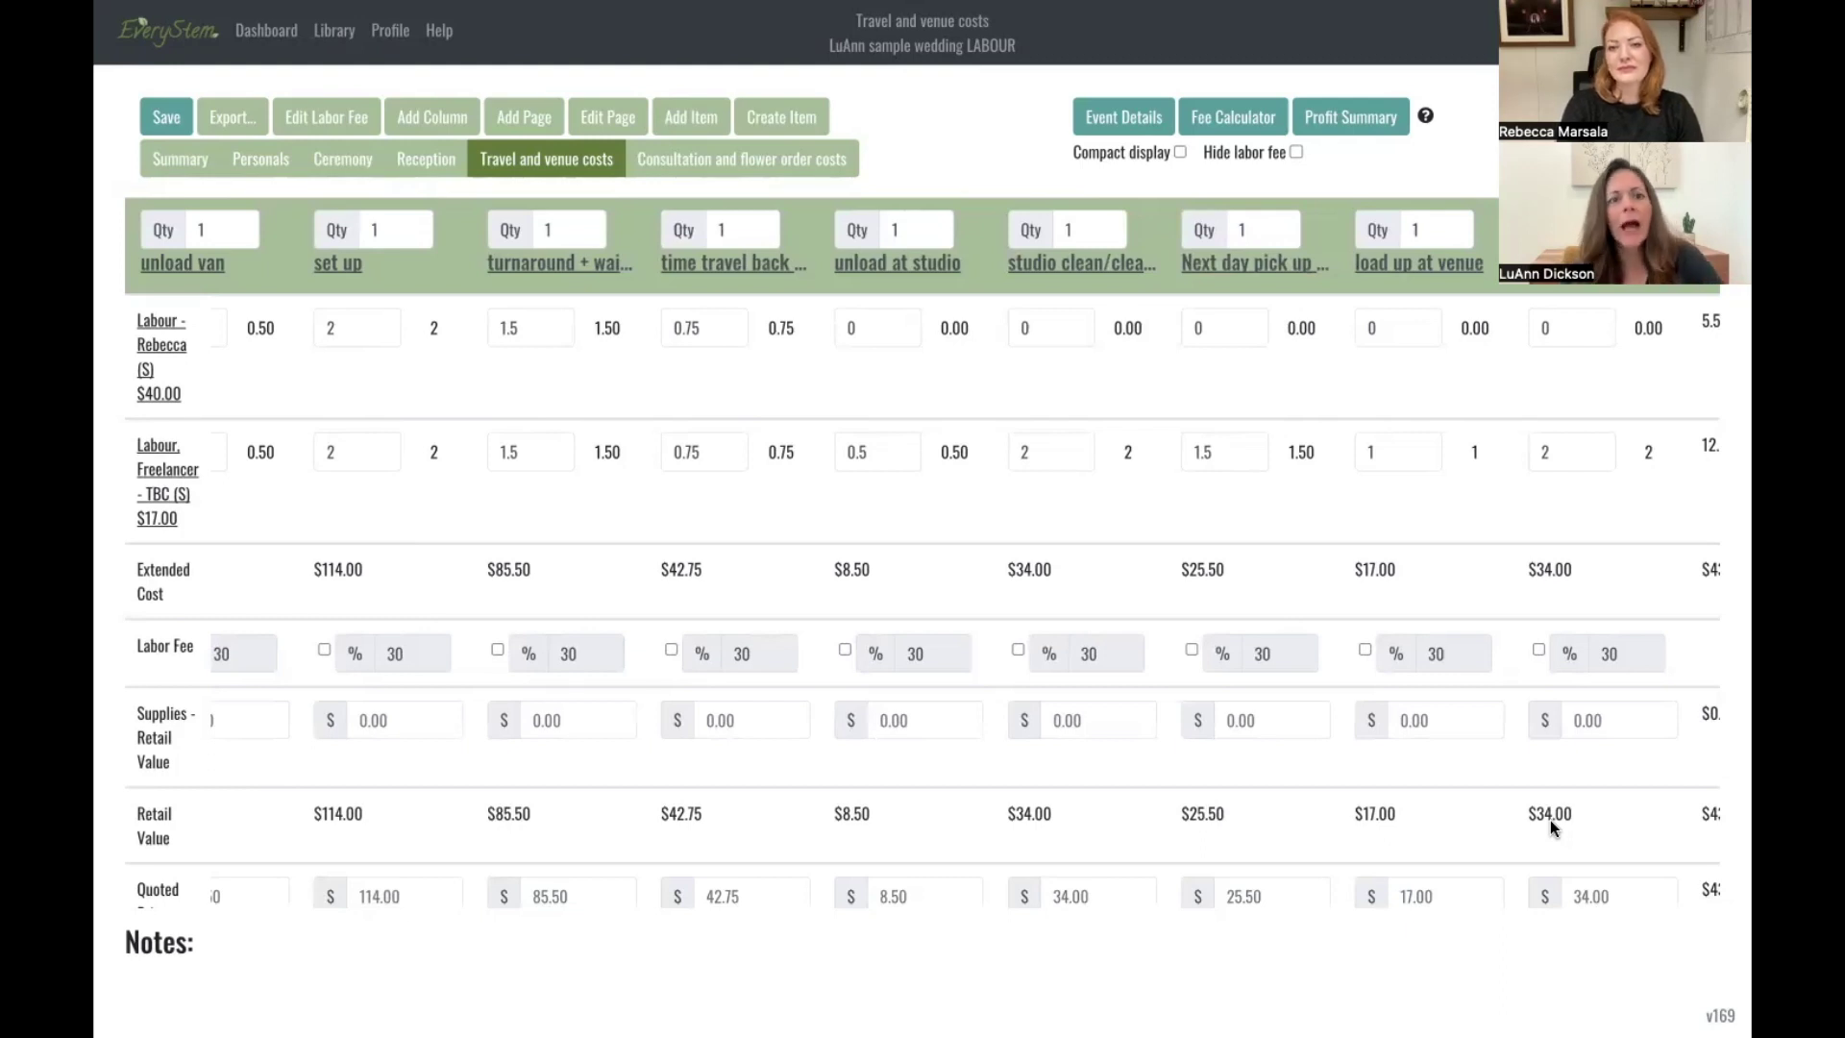
left_click(756, 167)
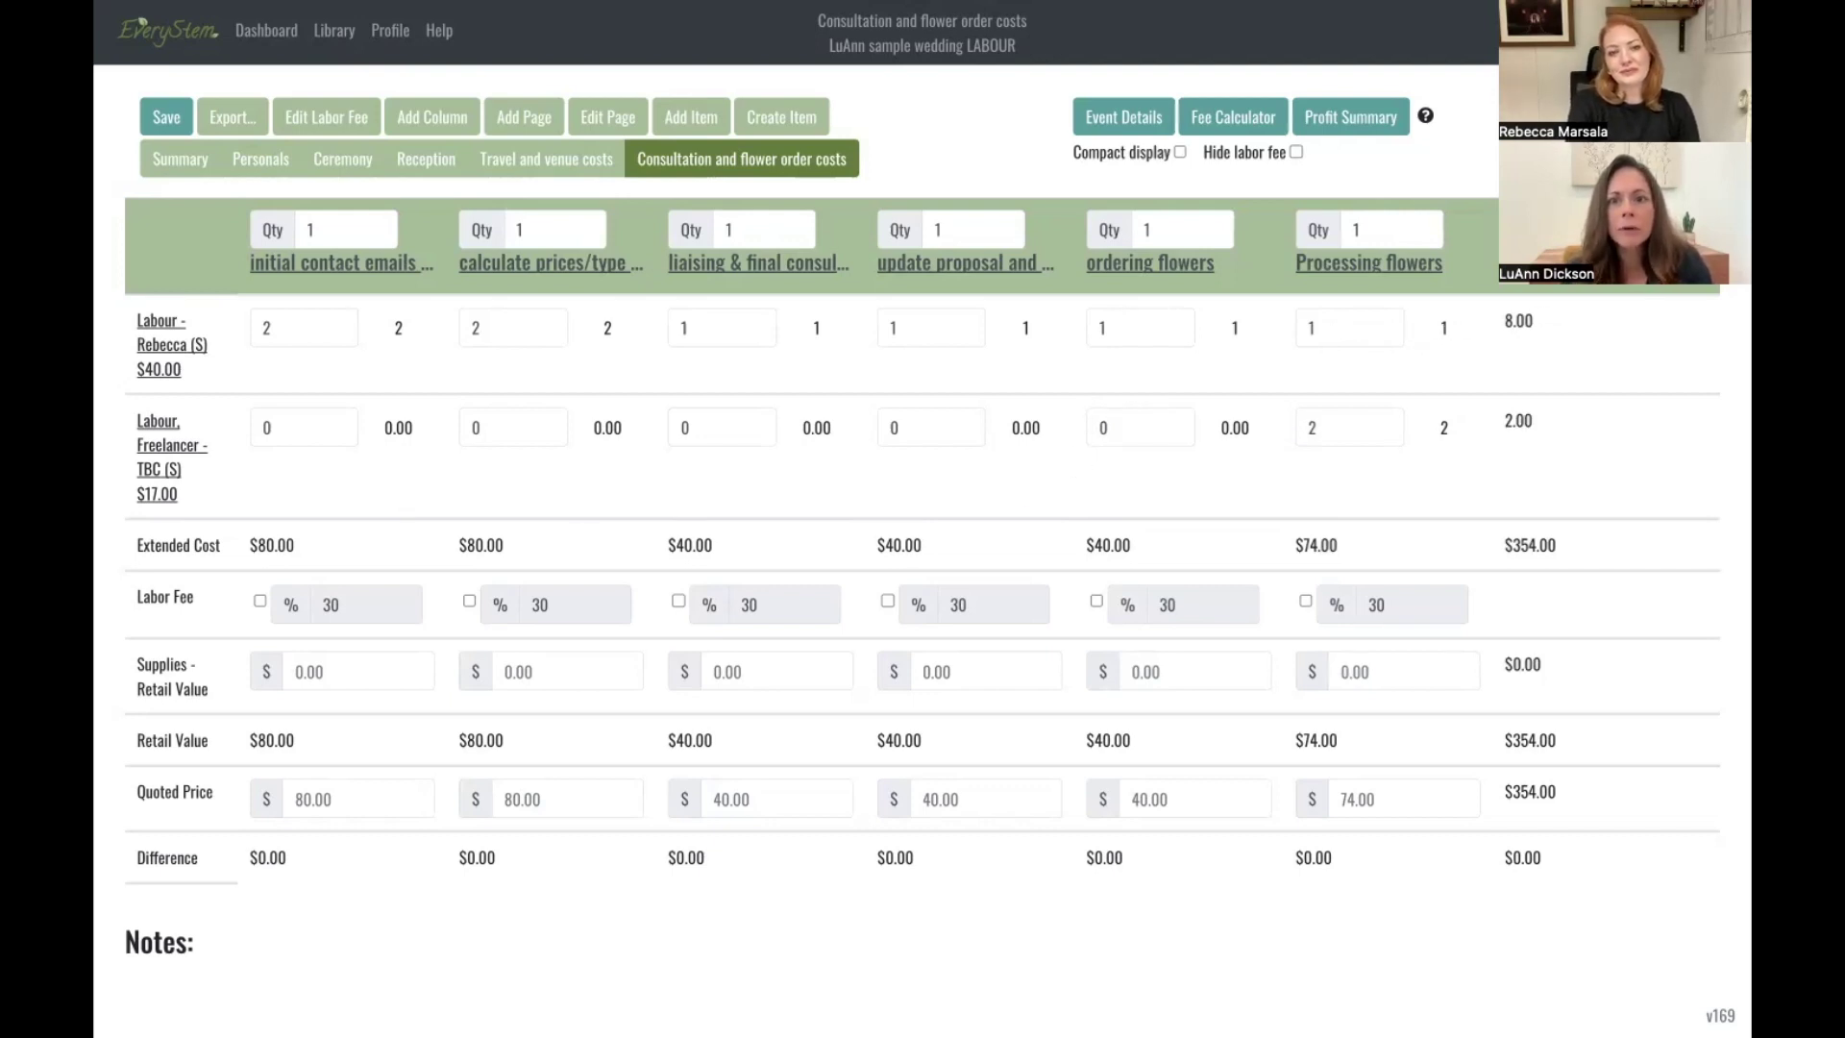
left_click(177, 159)
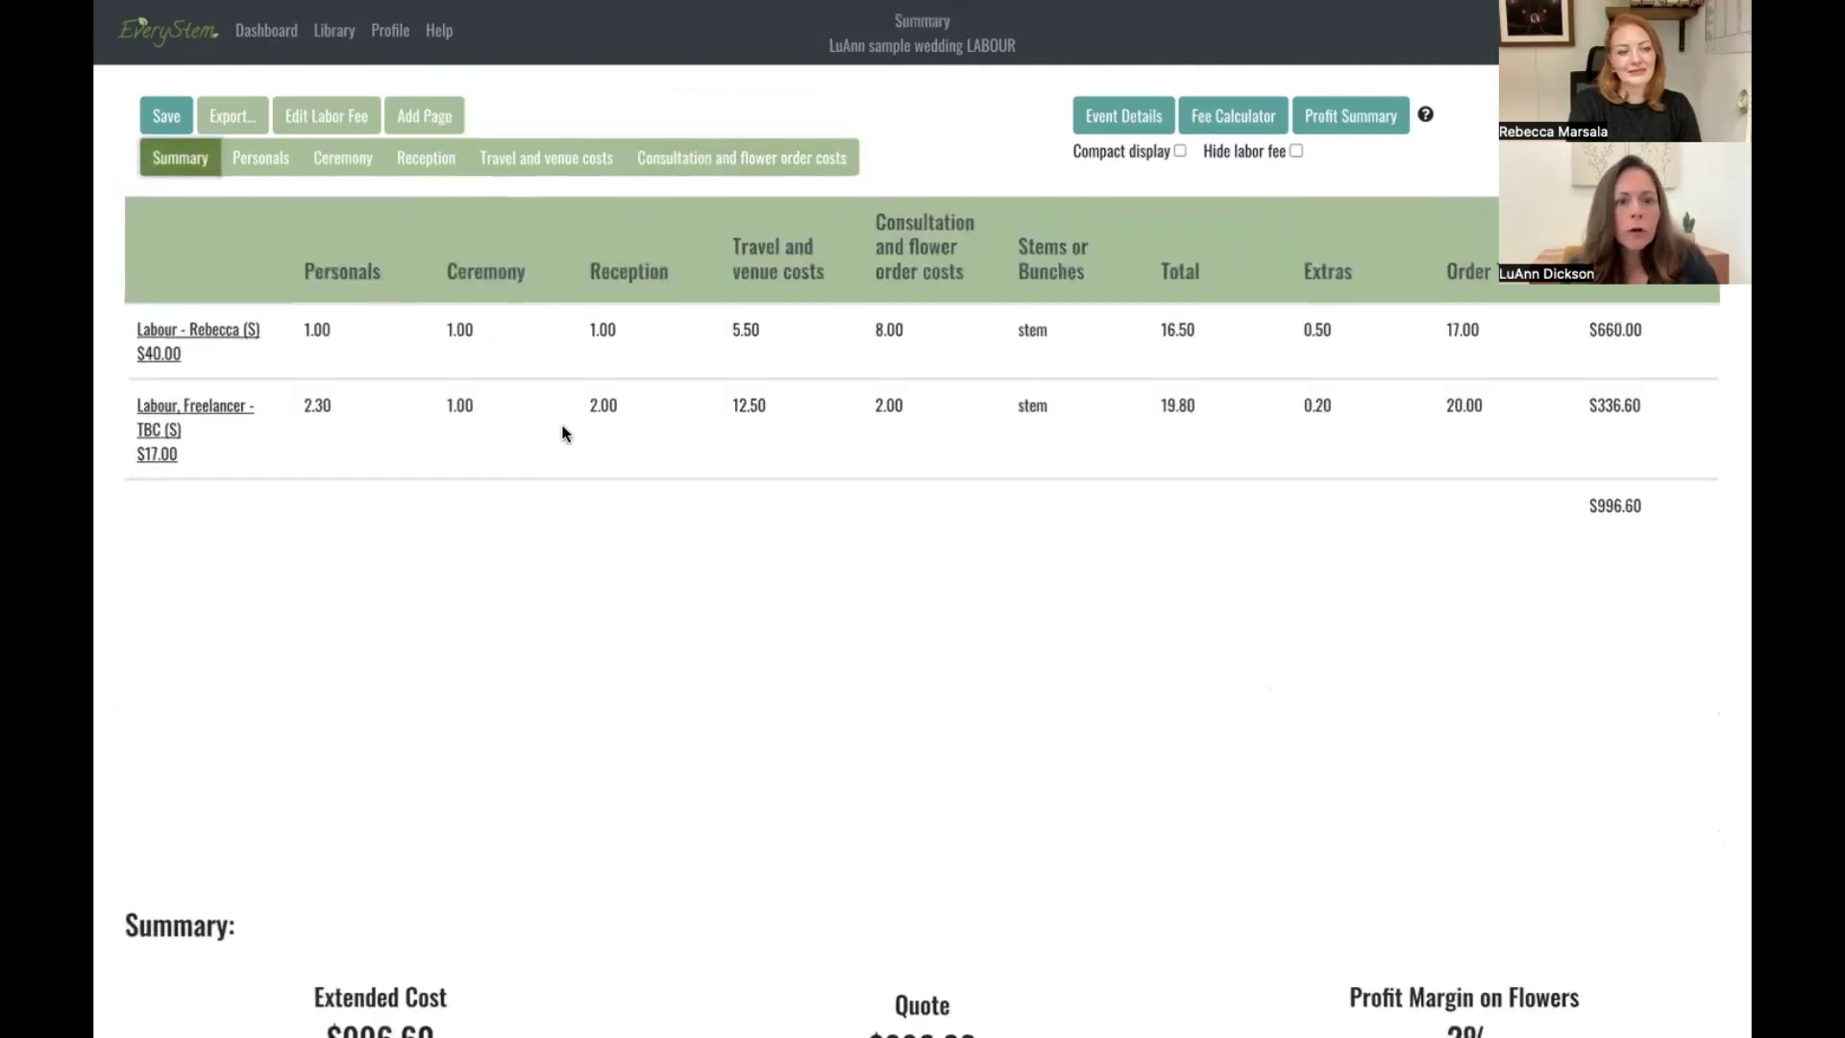
Examine the Quote and Extended Cost totals in the LABOUR event's summary
scroll(564, 433, "down", 5)
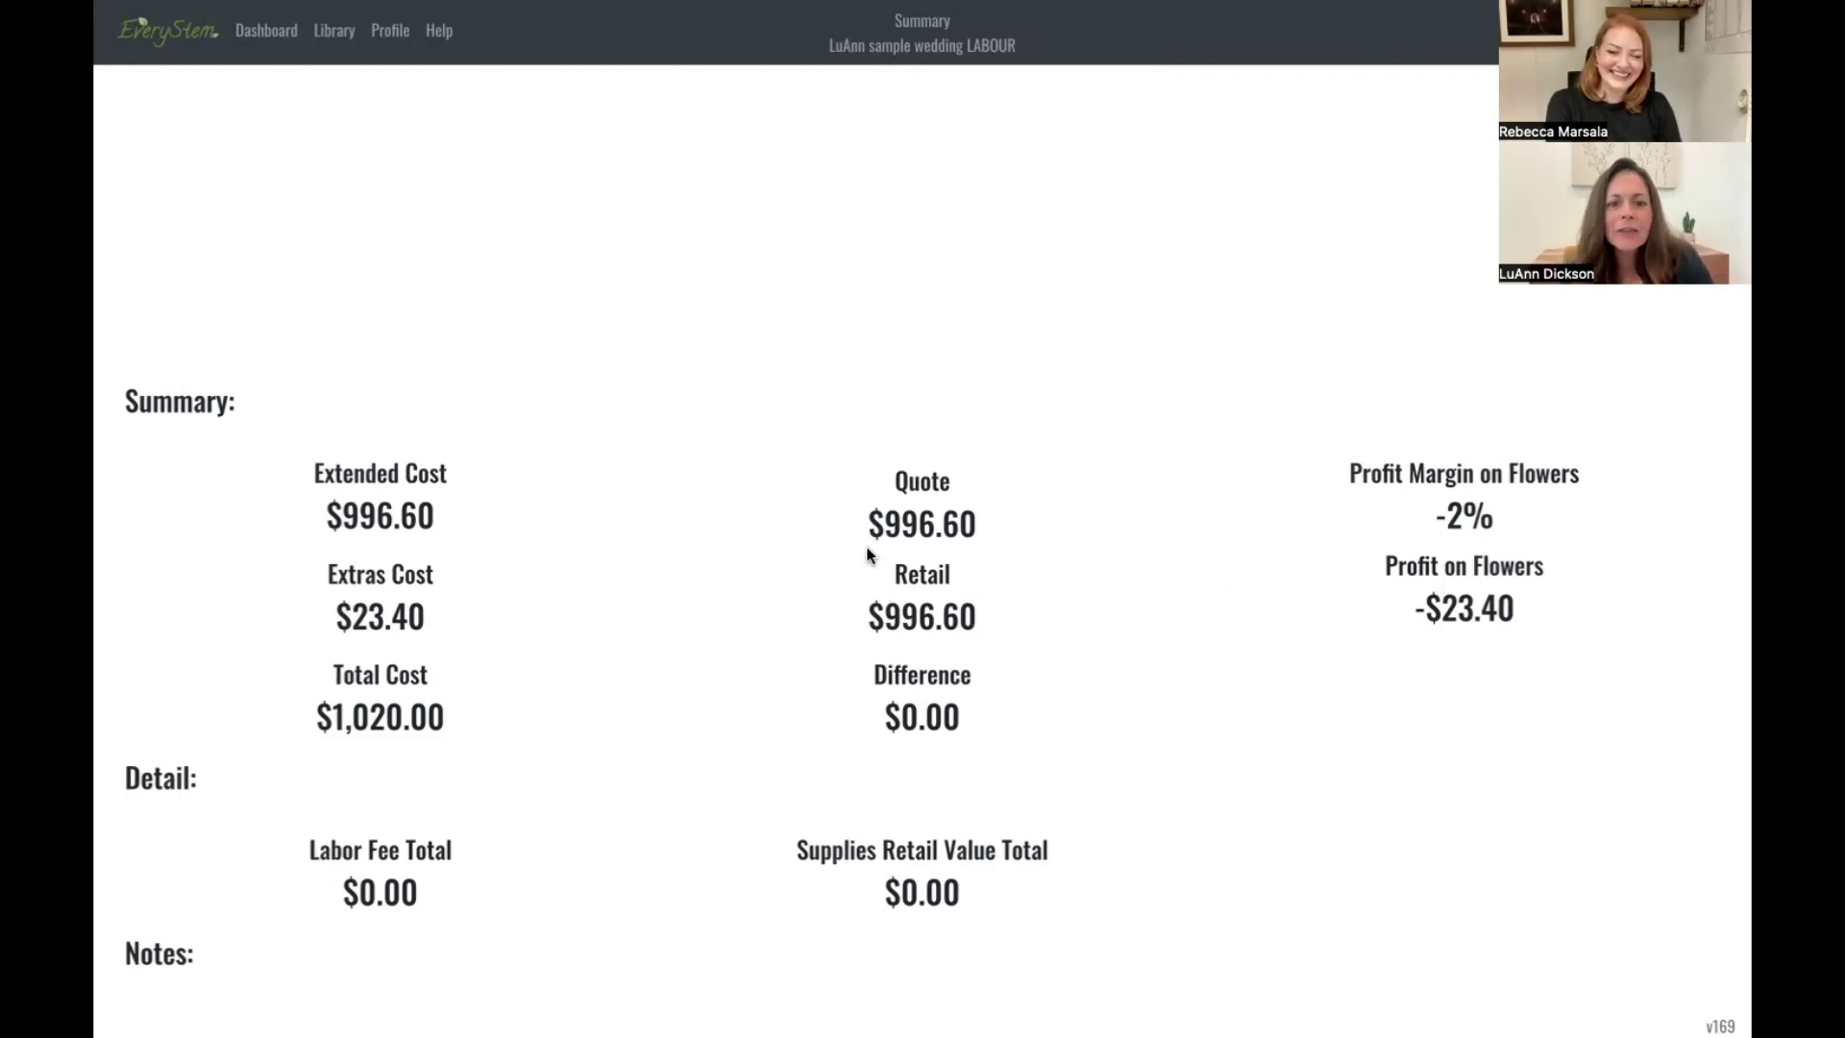
left_click_drag(865, 524, 972, 536)
left_click(835, 628)
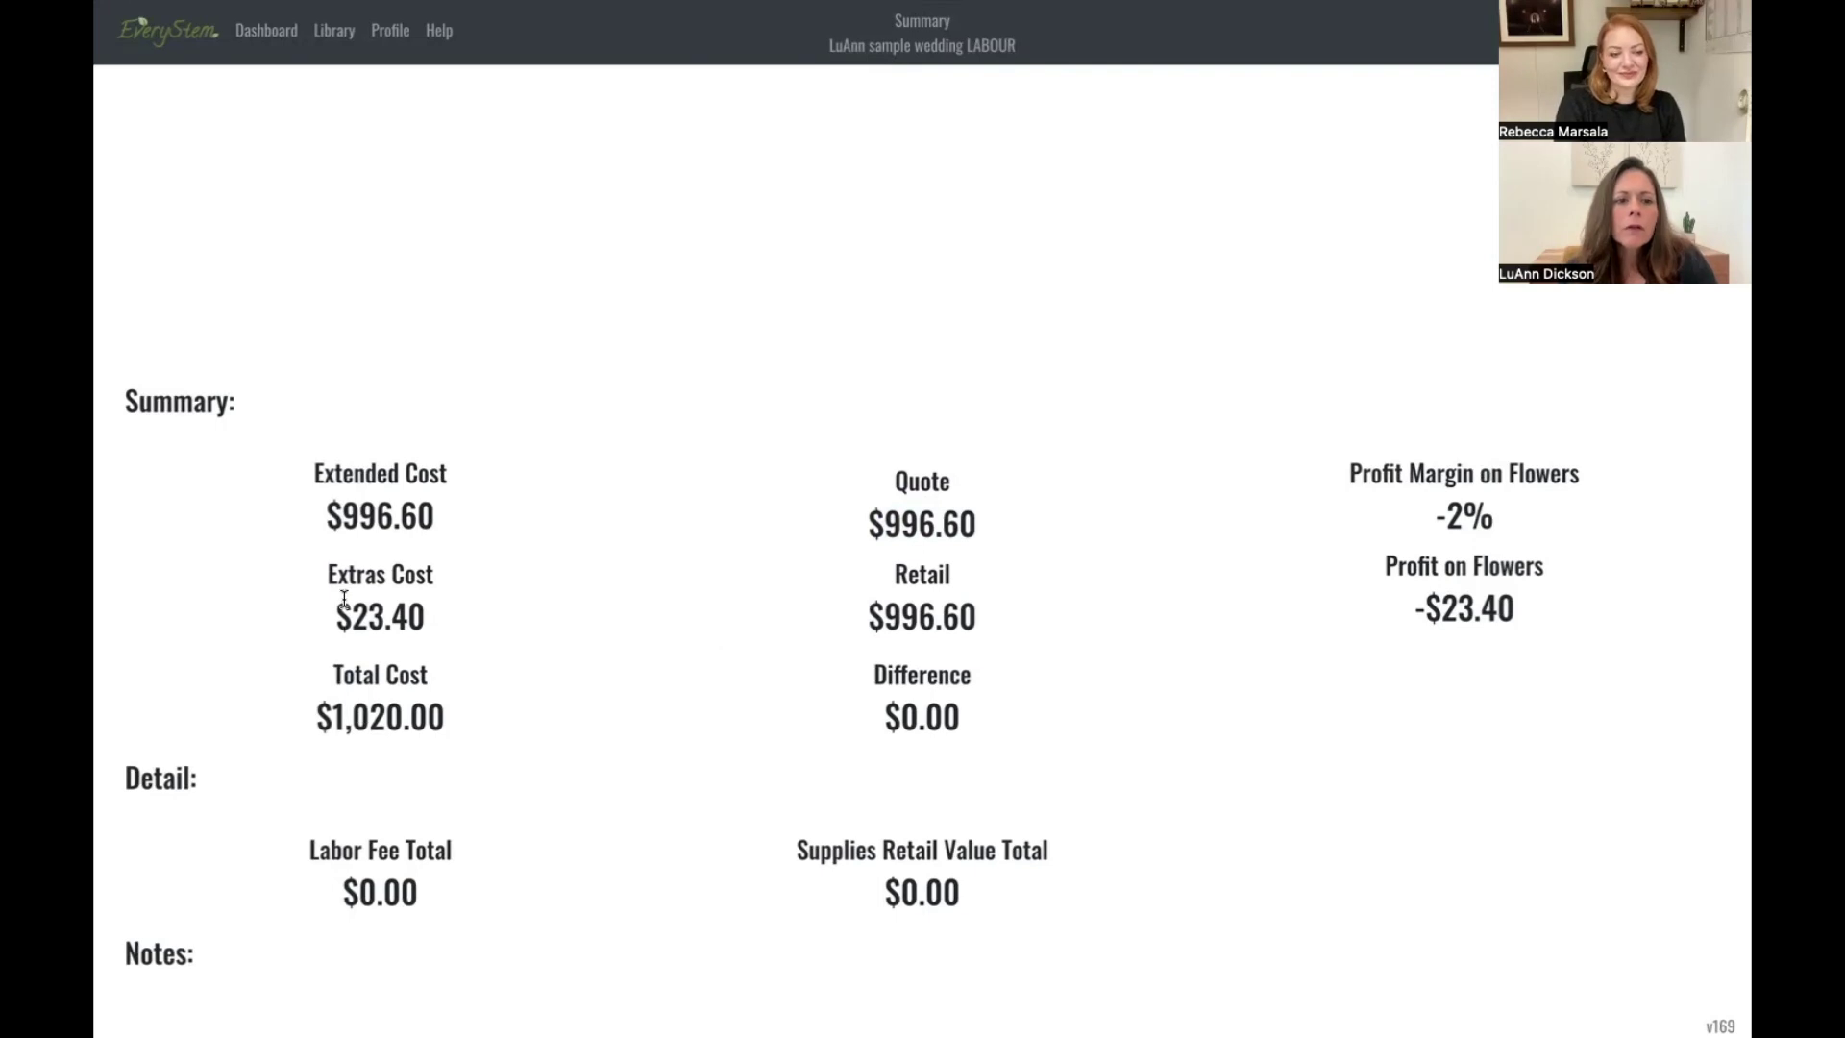
left_click_drag(319, 515, 443, 521)
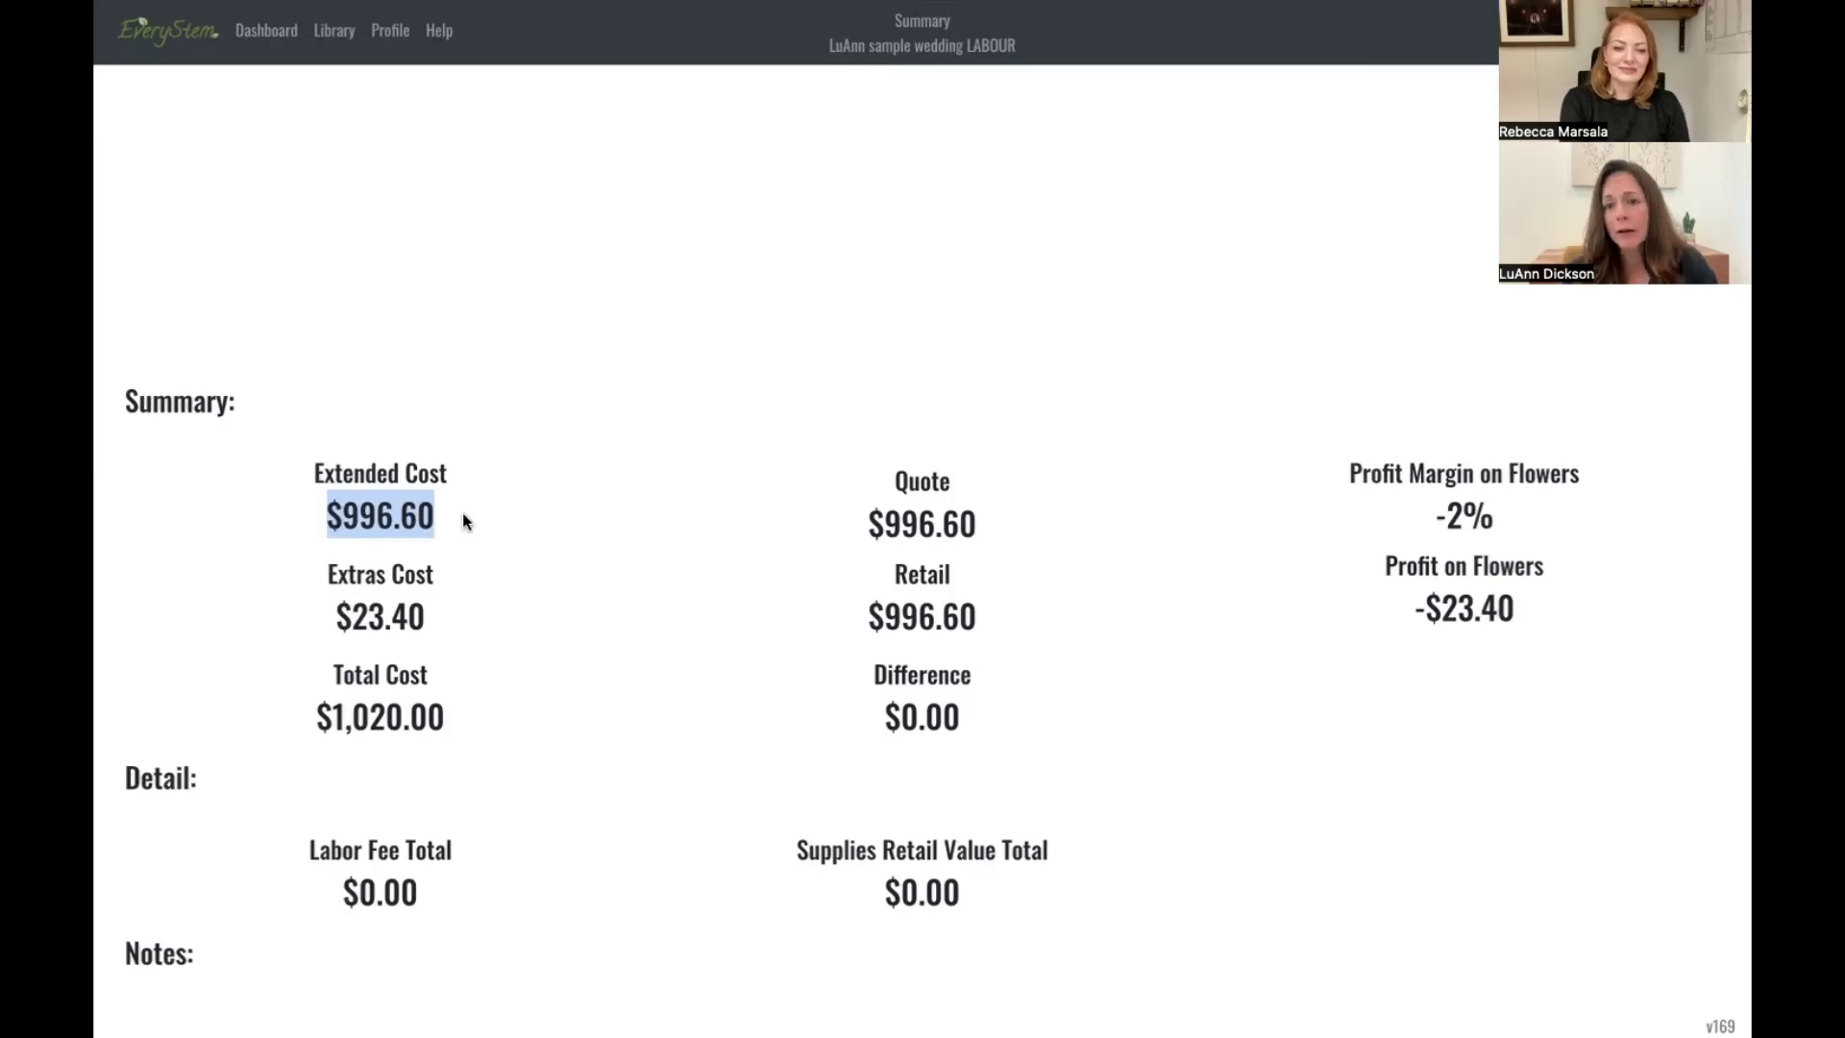
left_click(512, 523)
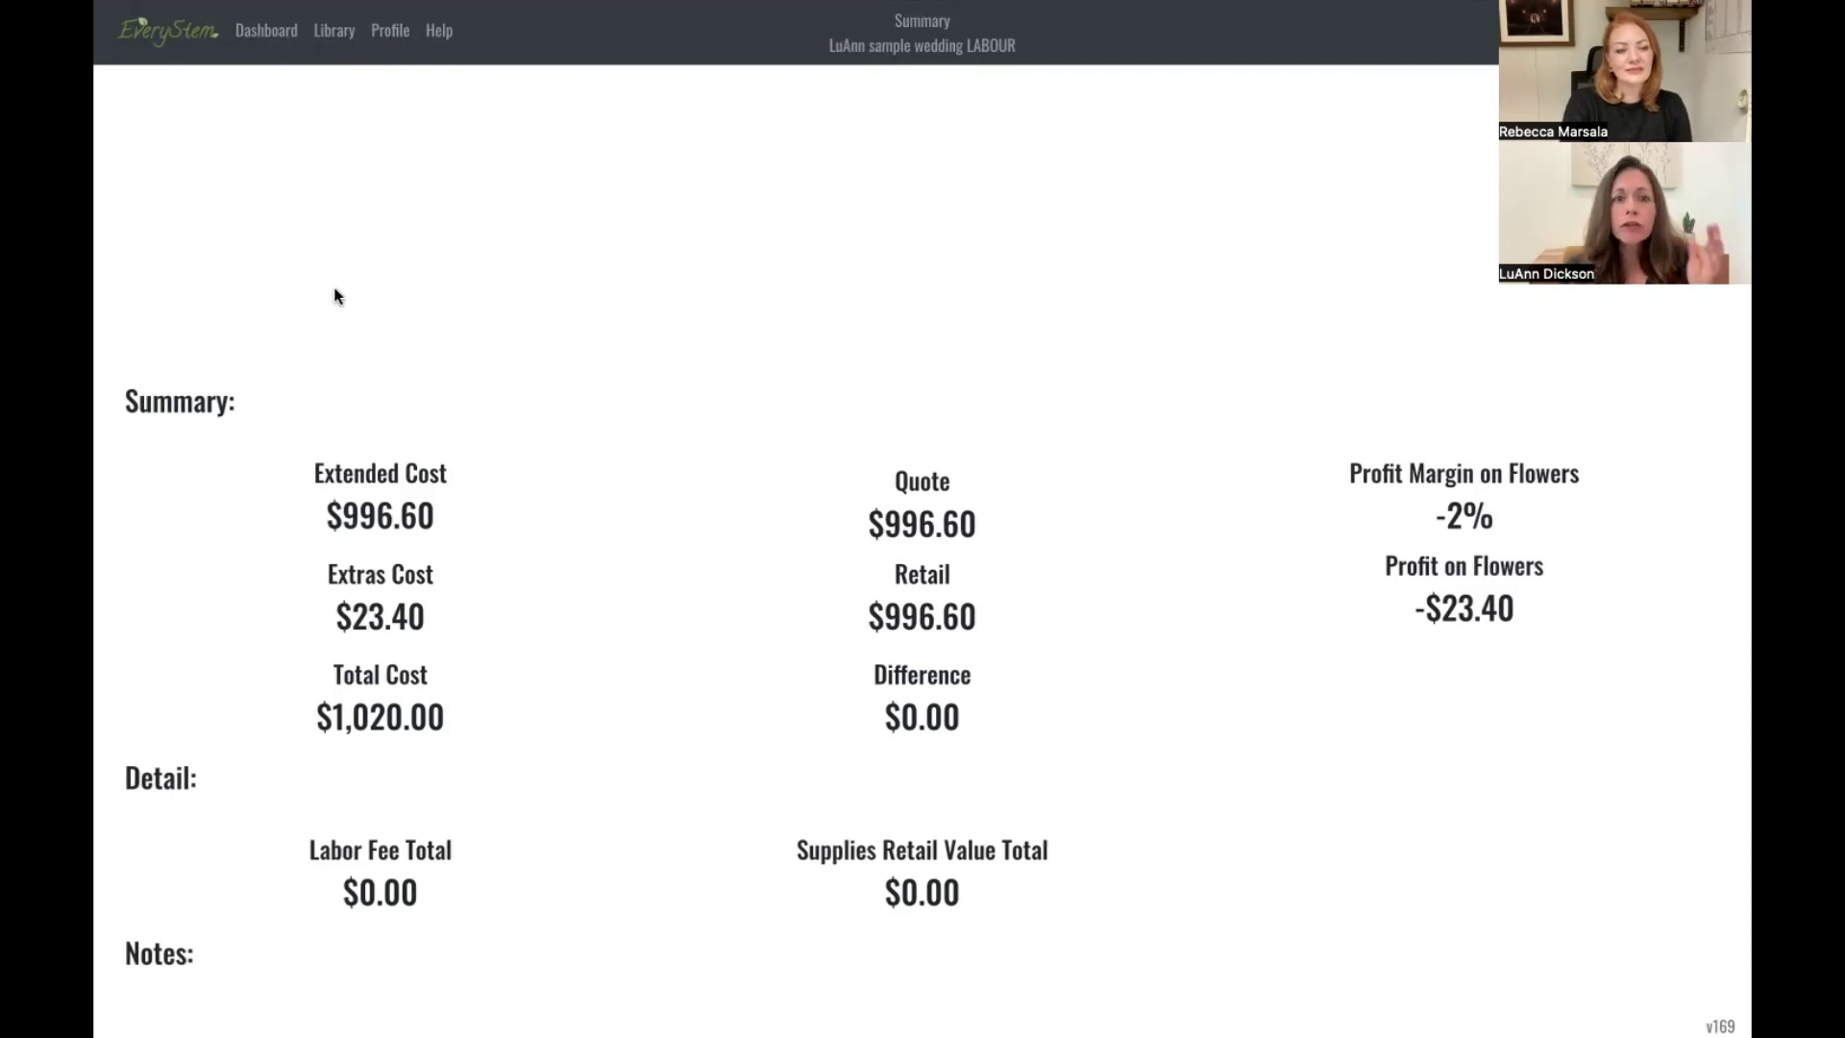
Check the secondary markup in the LABOUR event's details without changing it, and look over the summary again
scroll(417, 292, "up", 6)
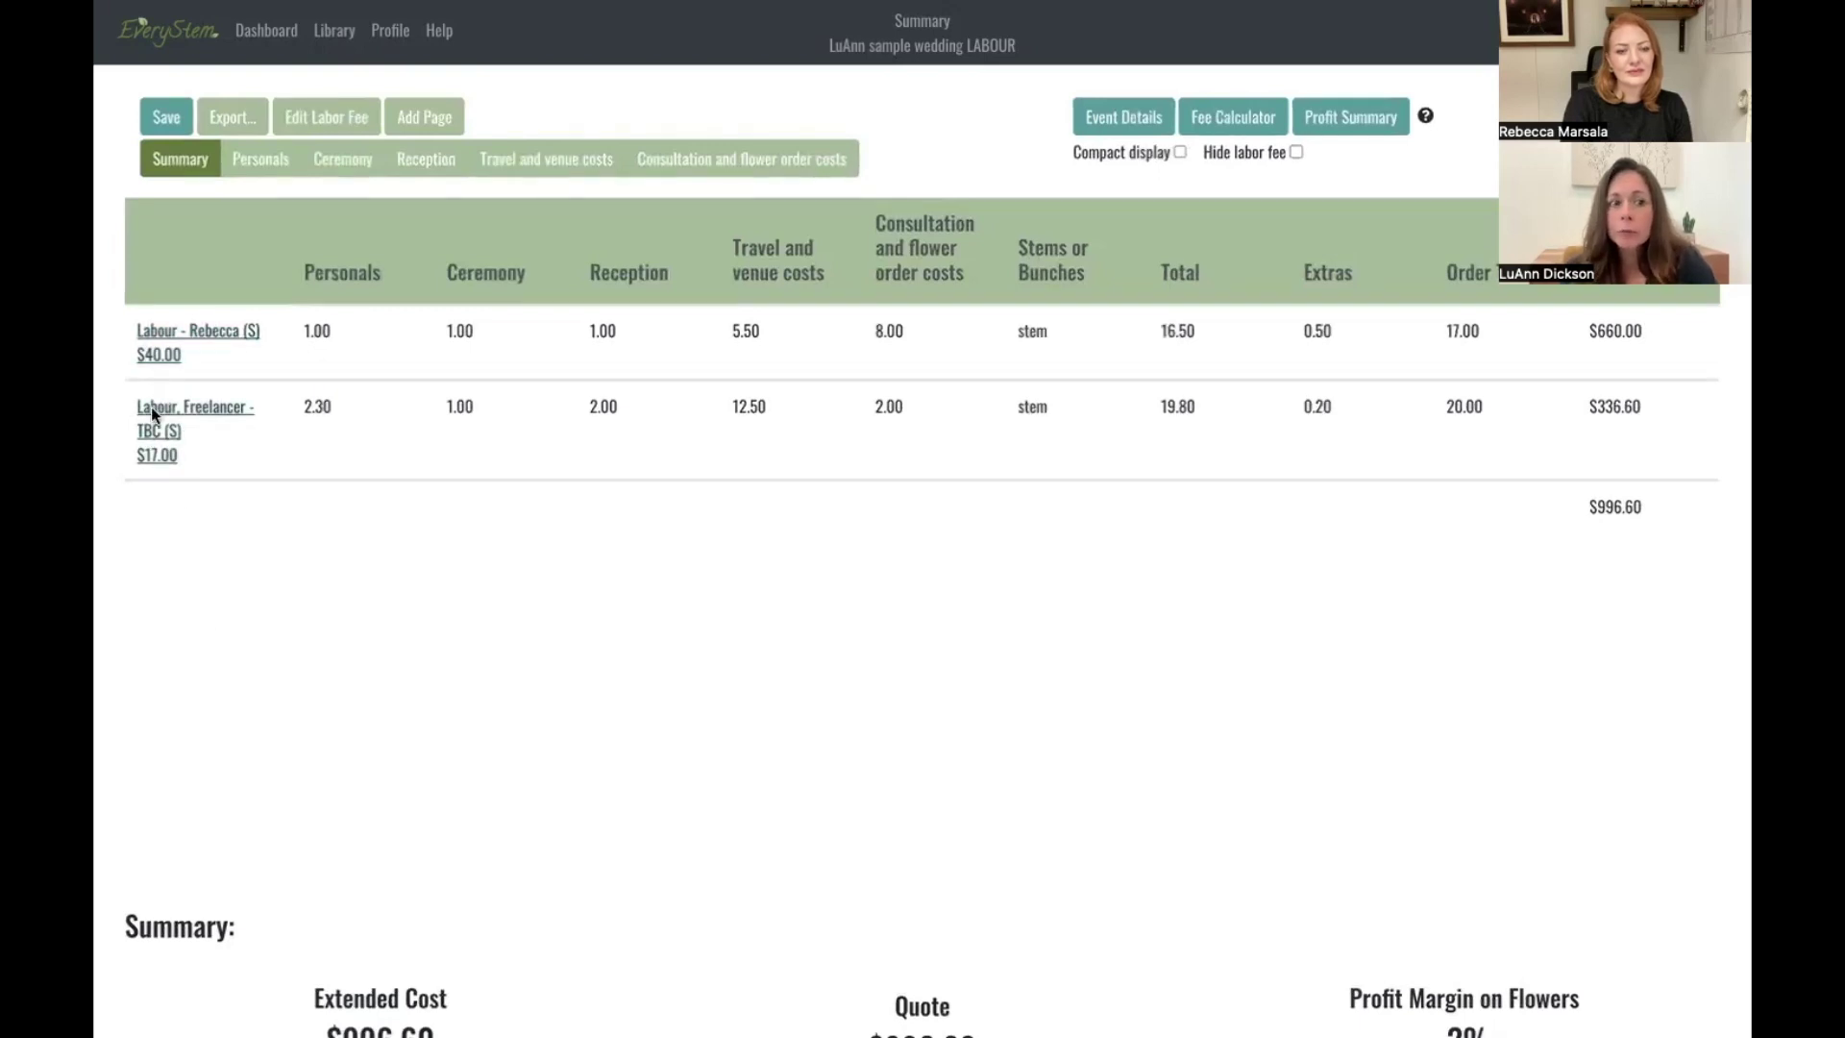
left_click(1130, 117)
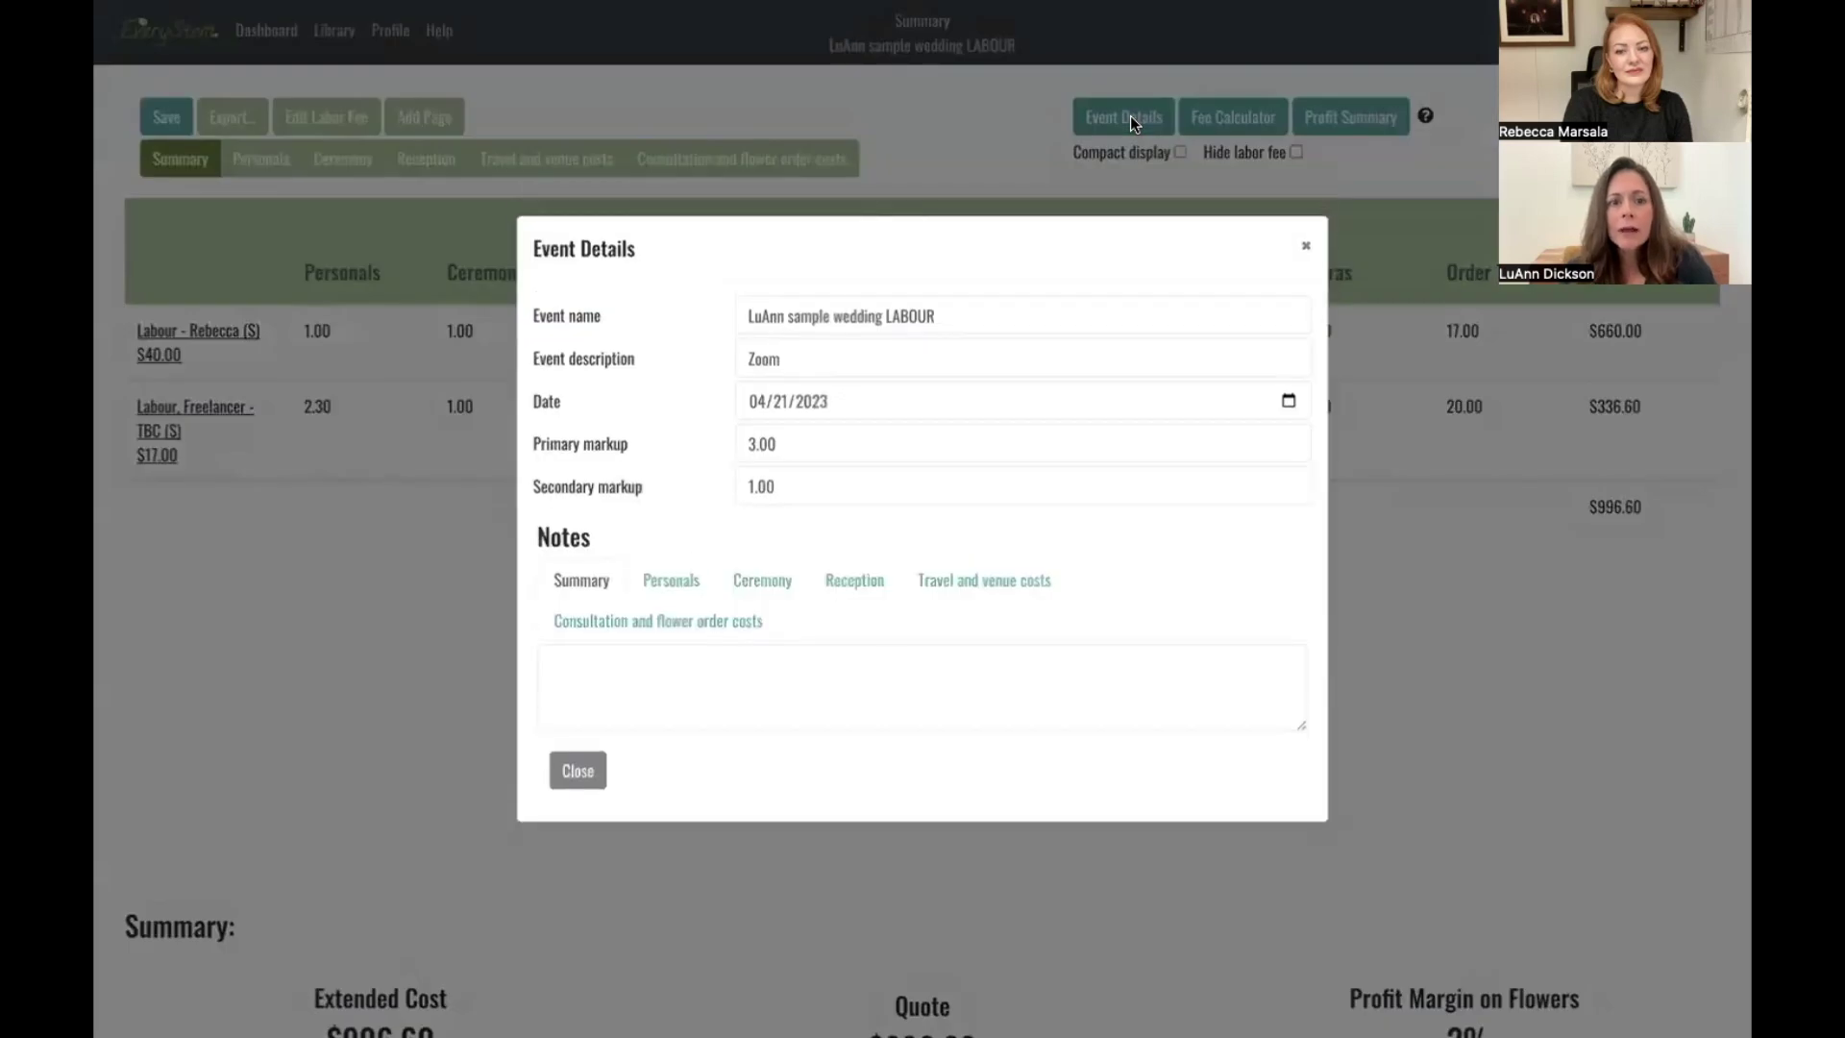
left_click(788, 486)
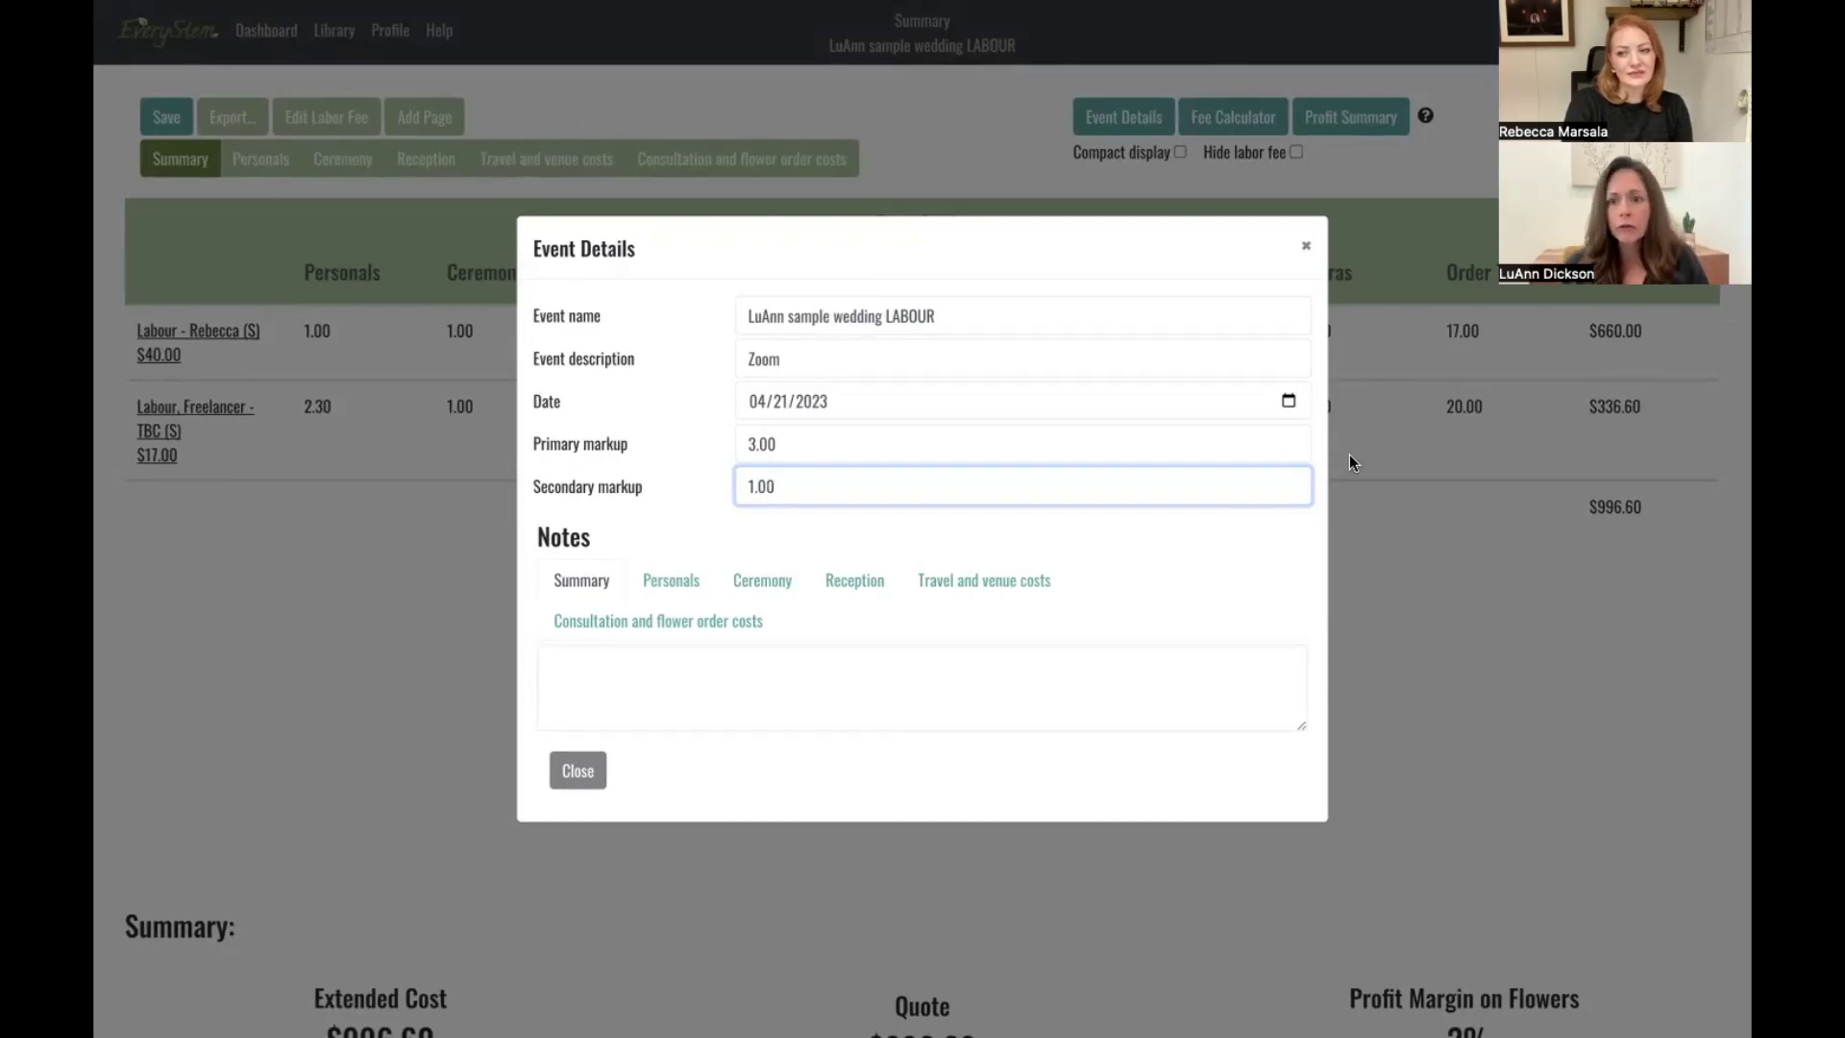
left_click(1306, 246)
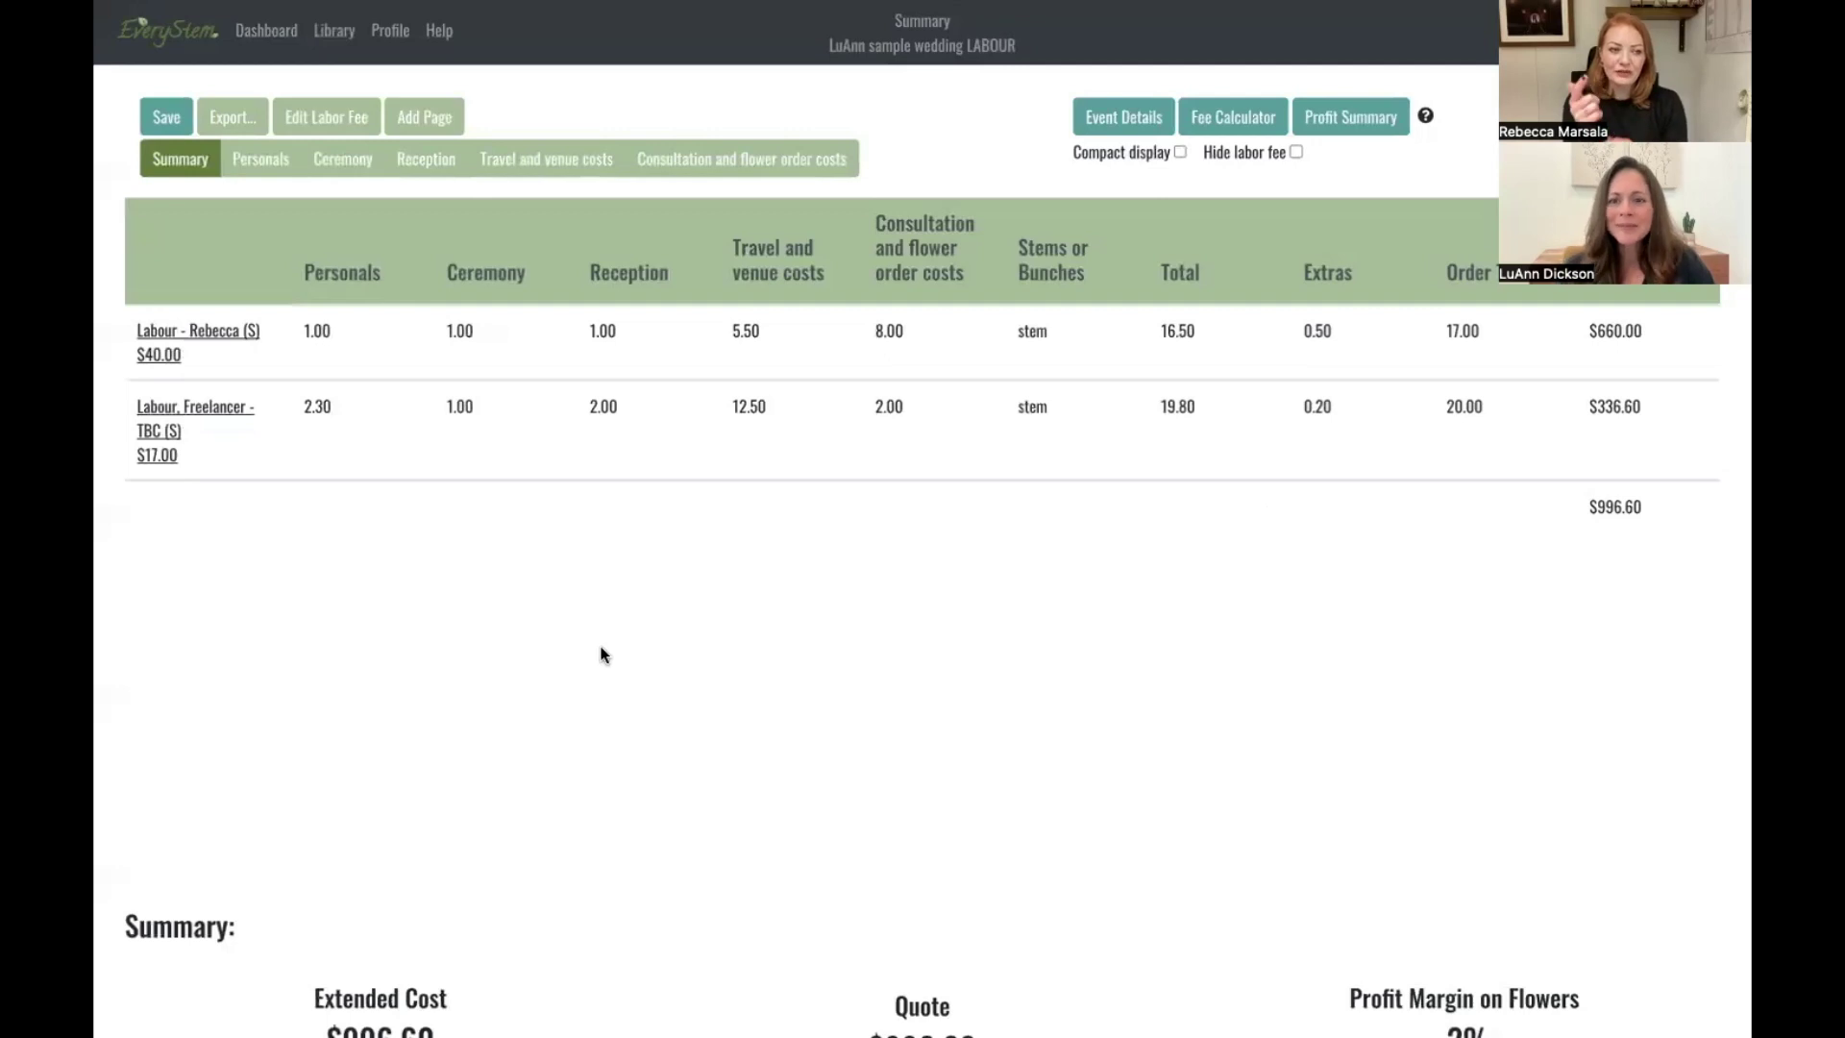
scroll(601, 654, "down", 3)
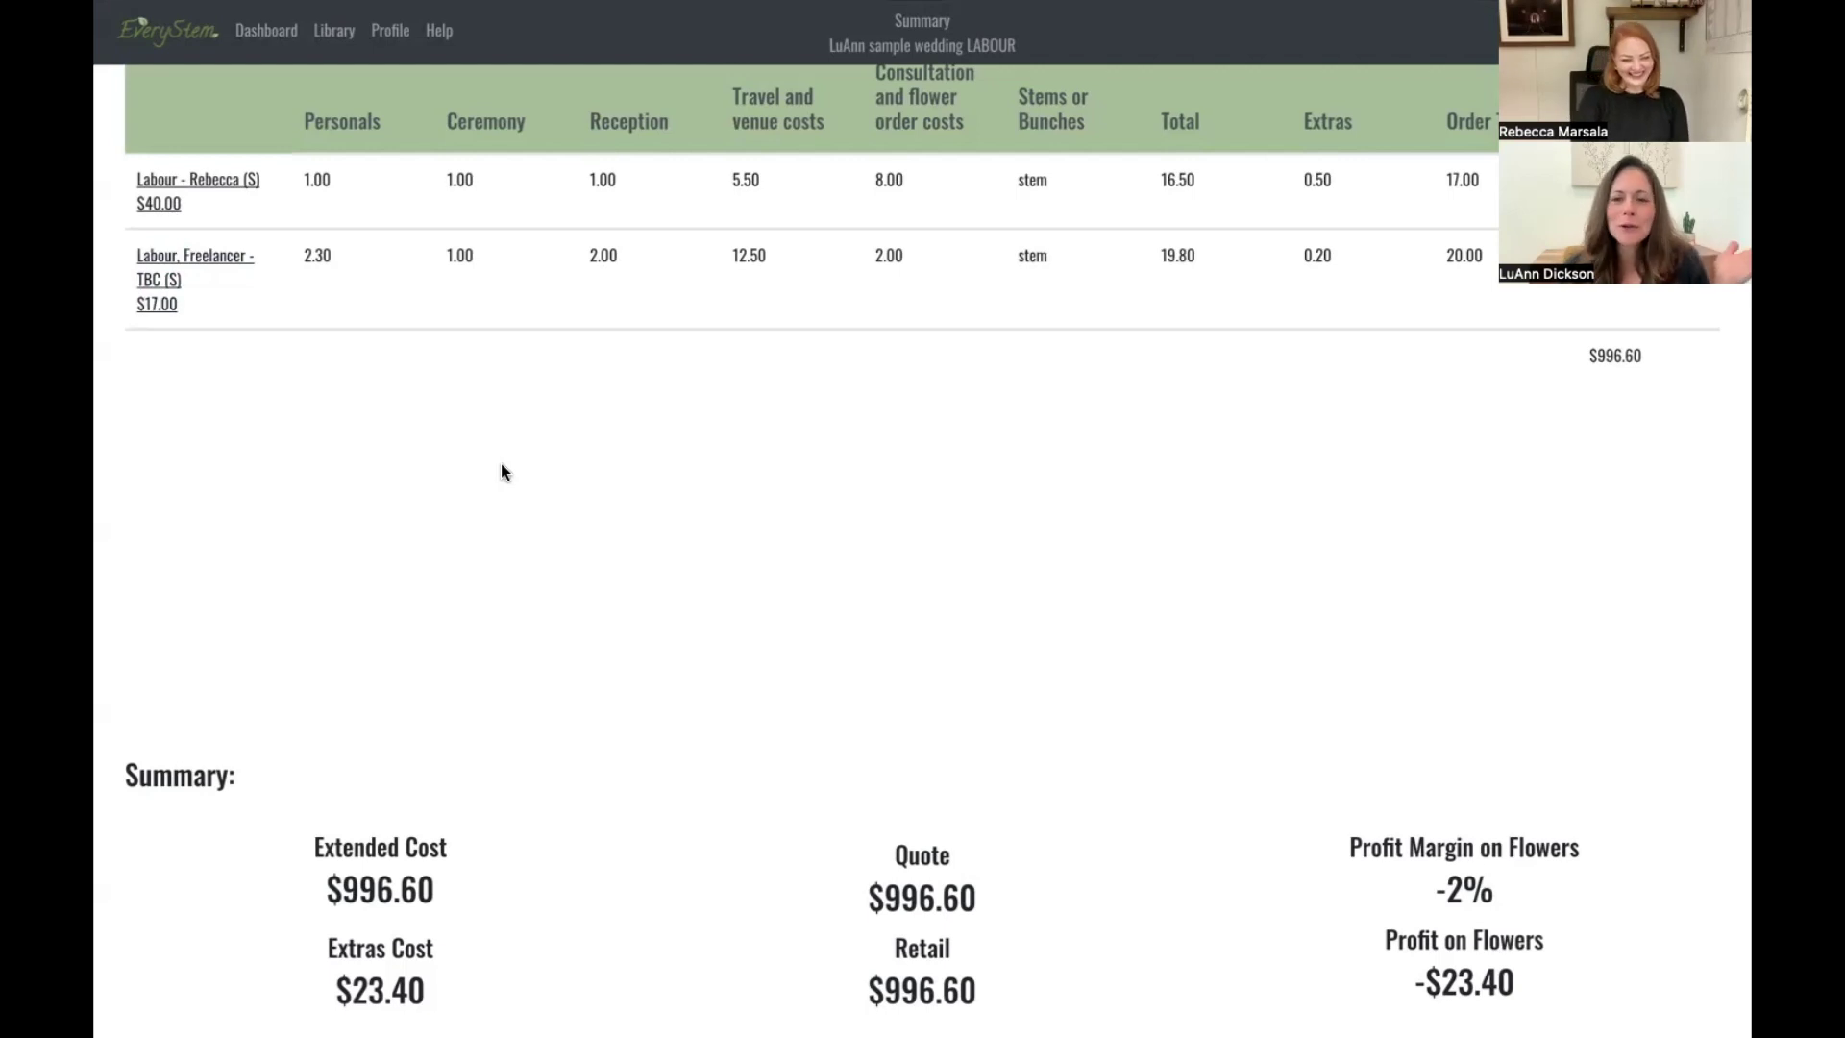
scroll(500, 463, "up", 3)
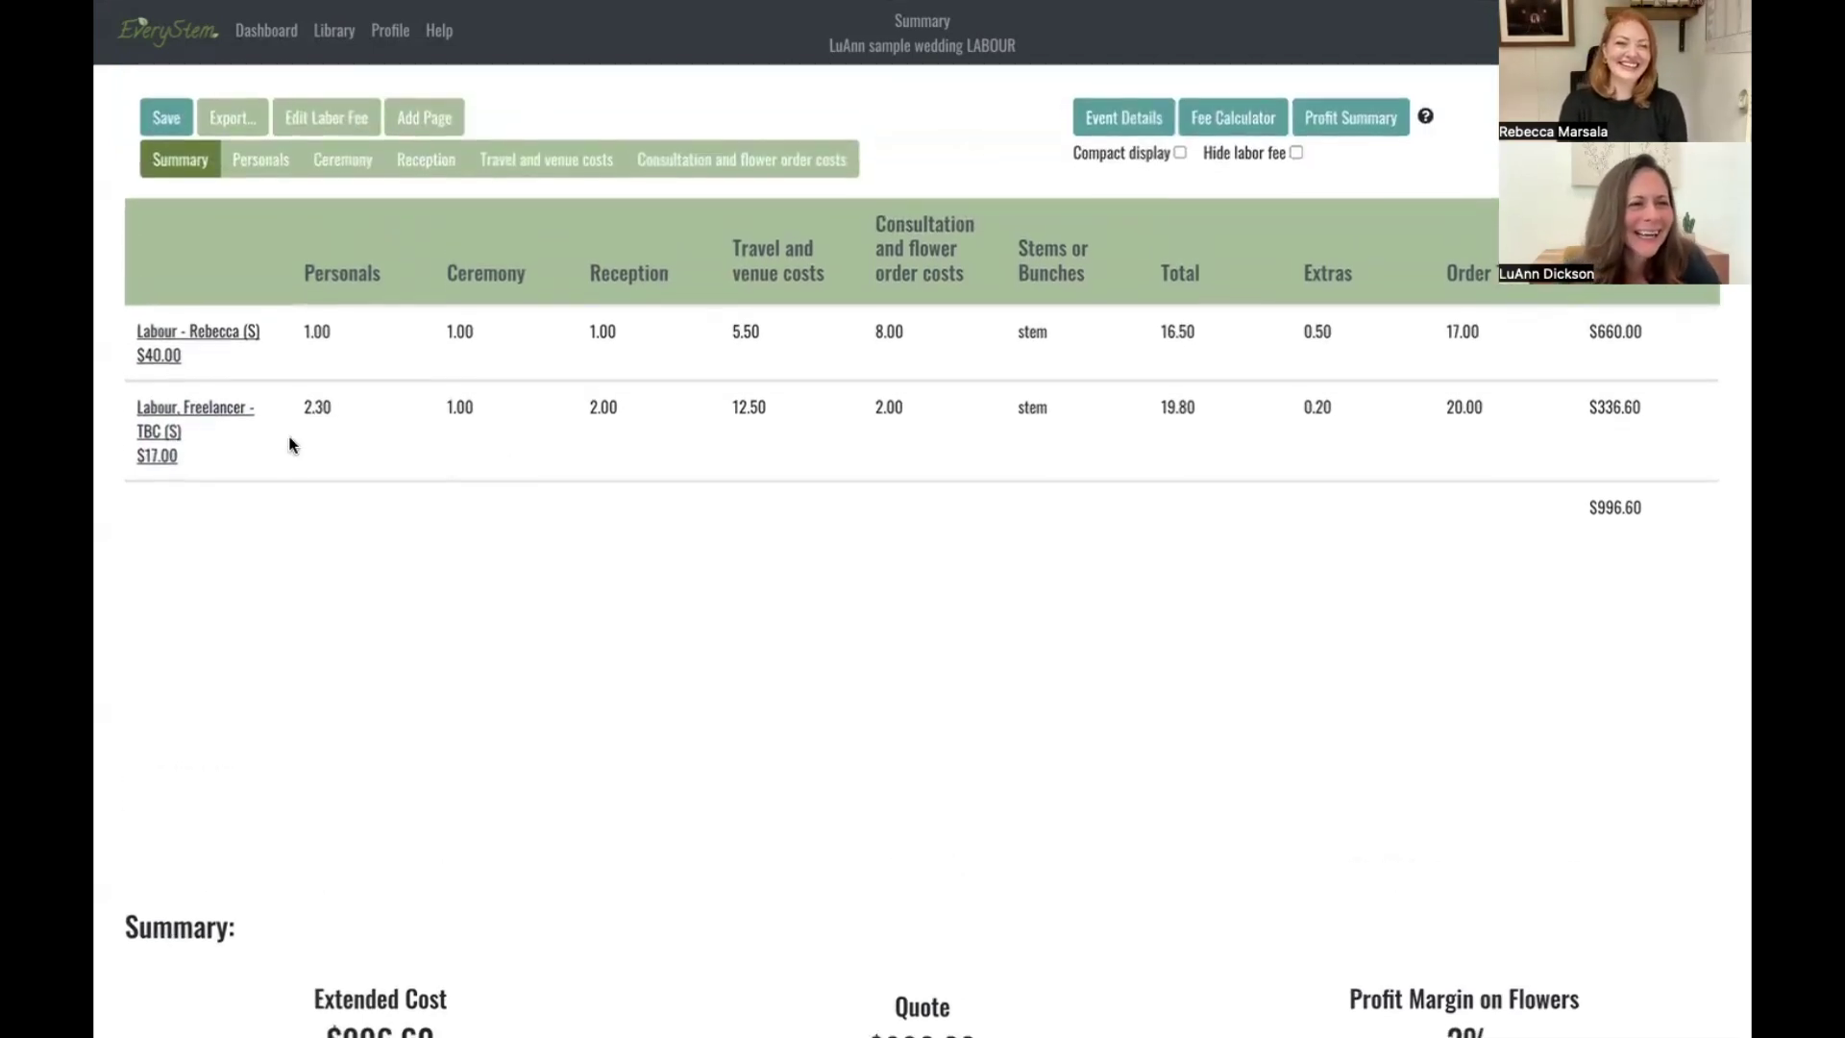
Open the sample wedding's flower event from the Dashboard and examine its Quote and Profit on Flowers totals
left_click(259, 38)
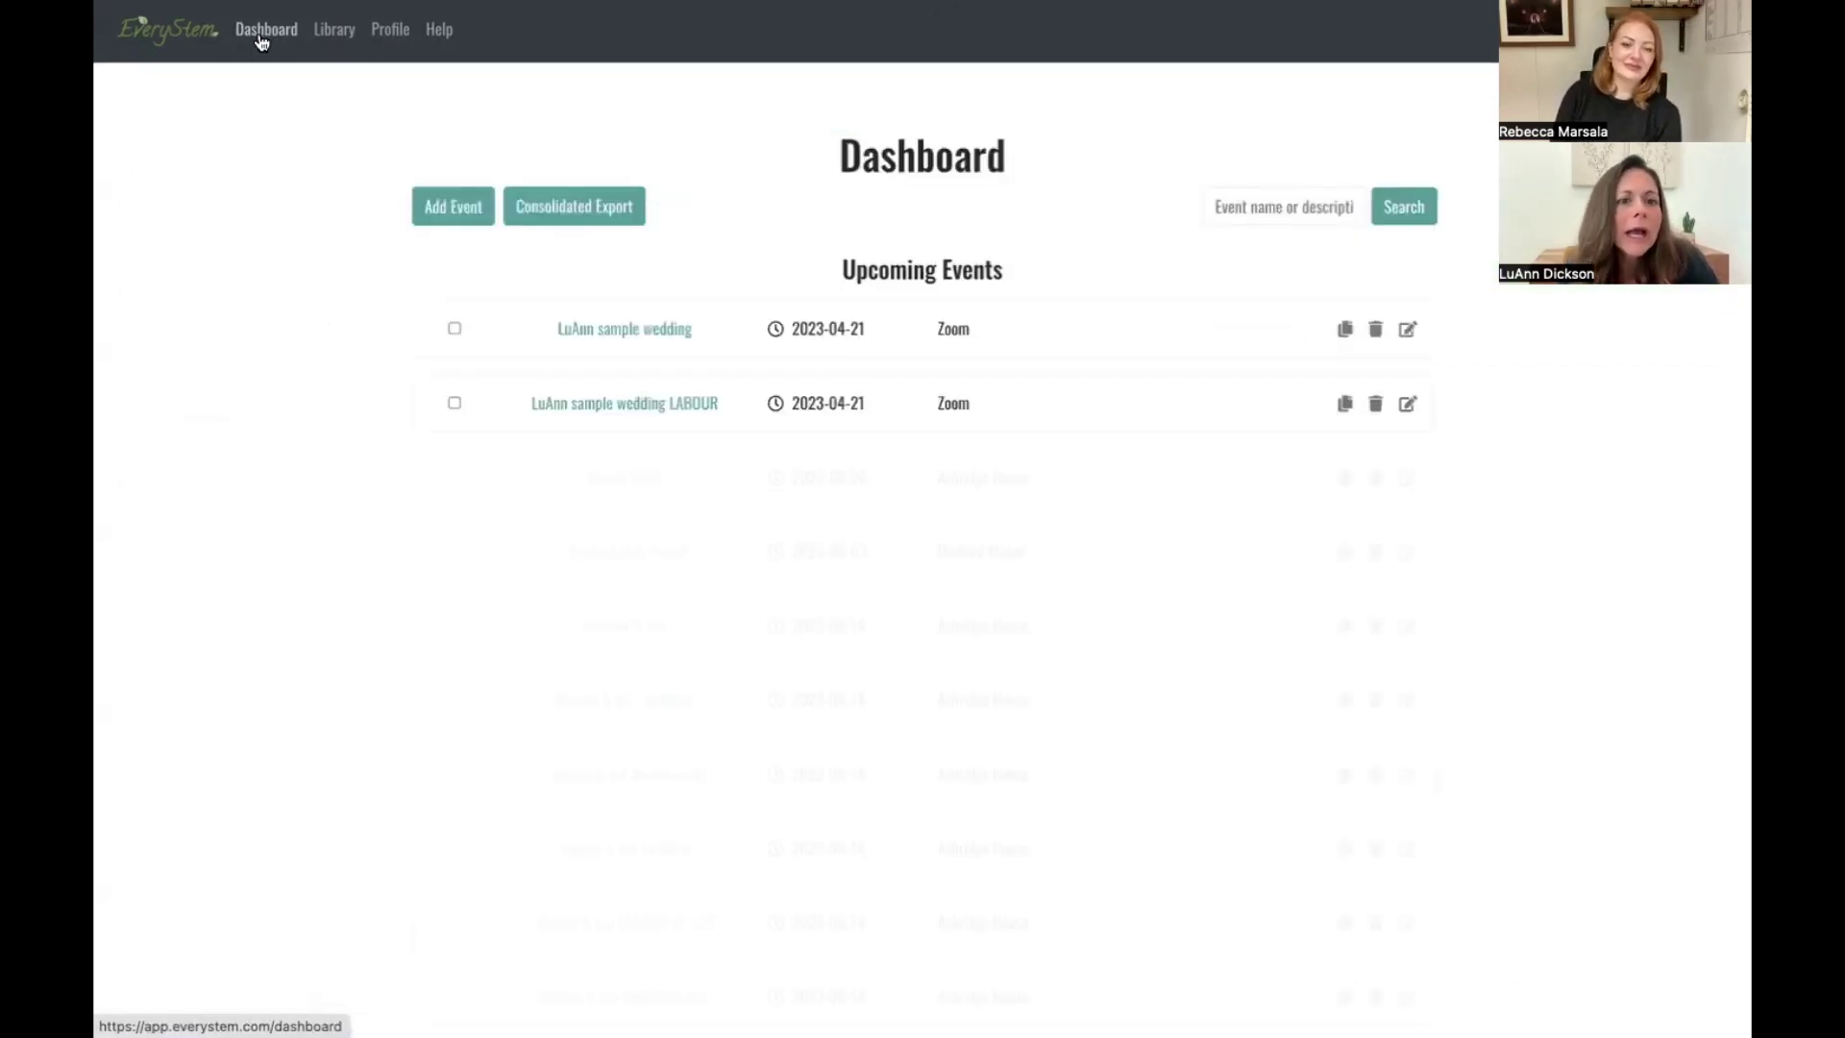
left_click(644, 332)
scroll(642, 336, "down", 1)
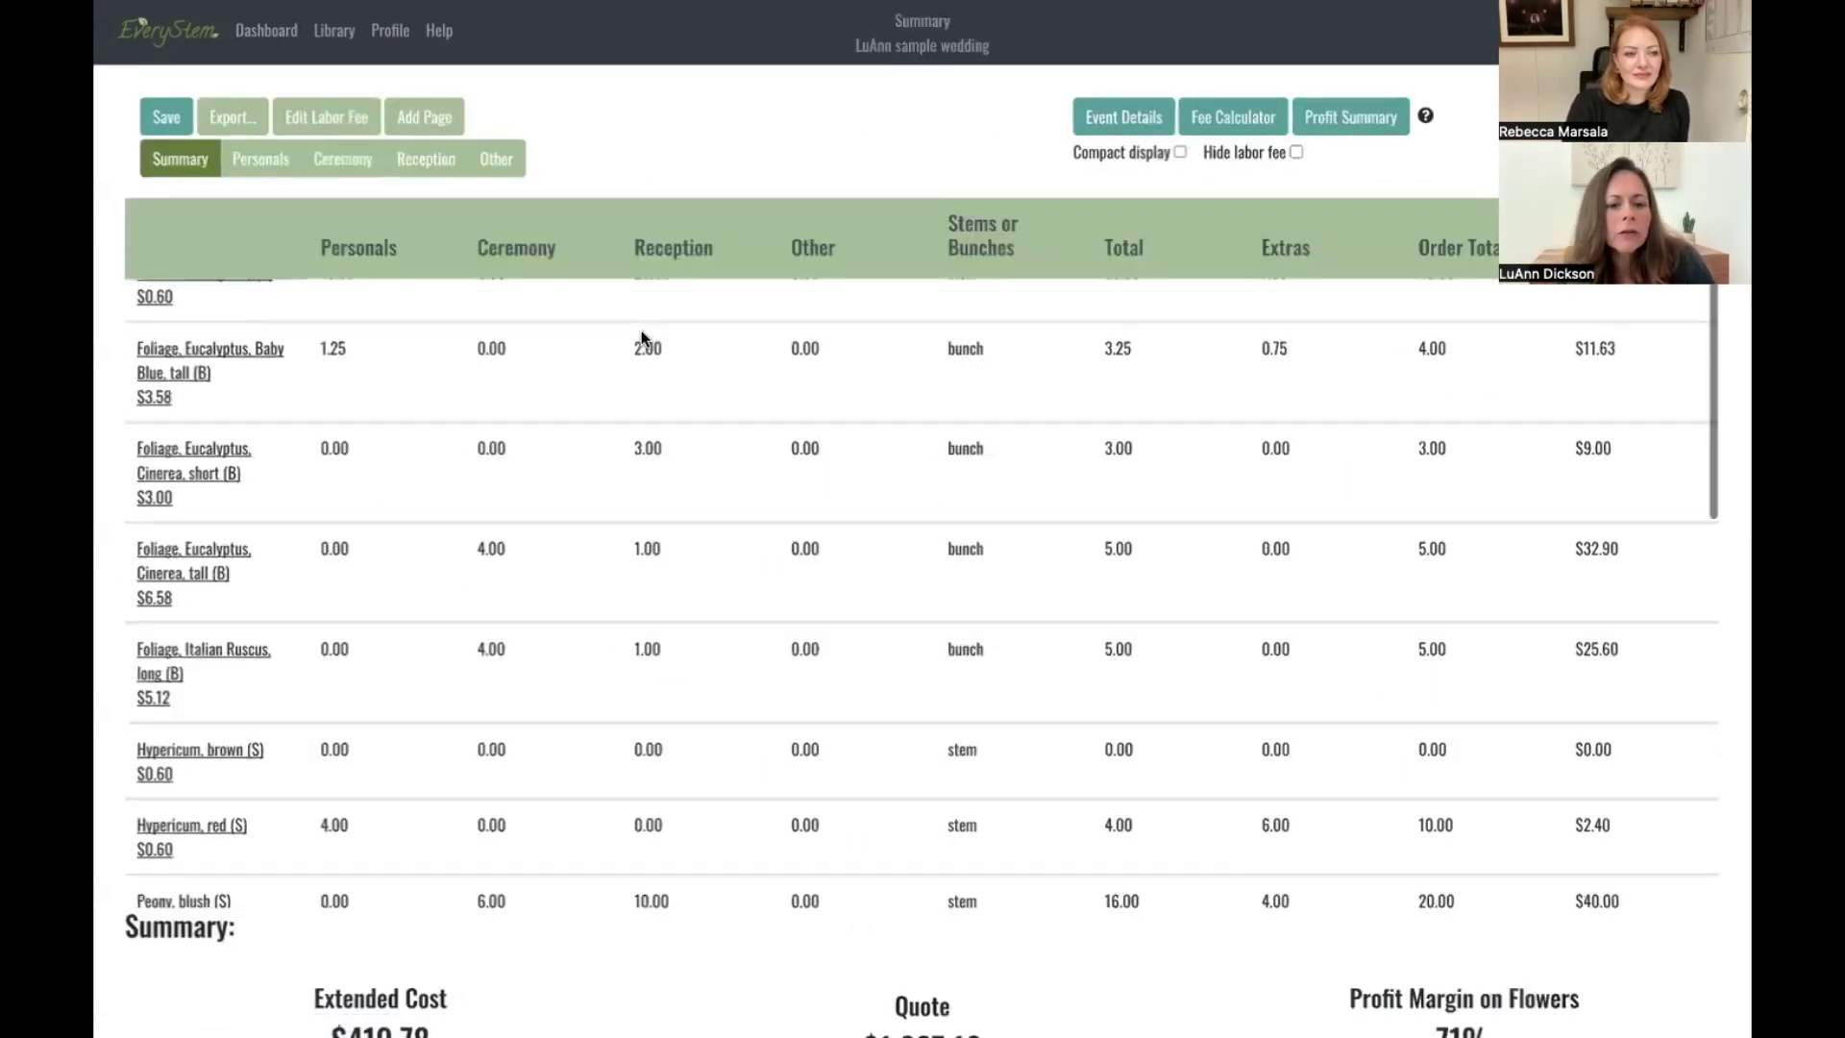
scroll(642, 336, "down", 15)
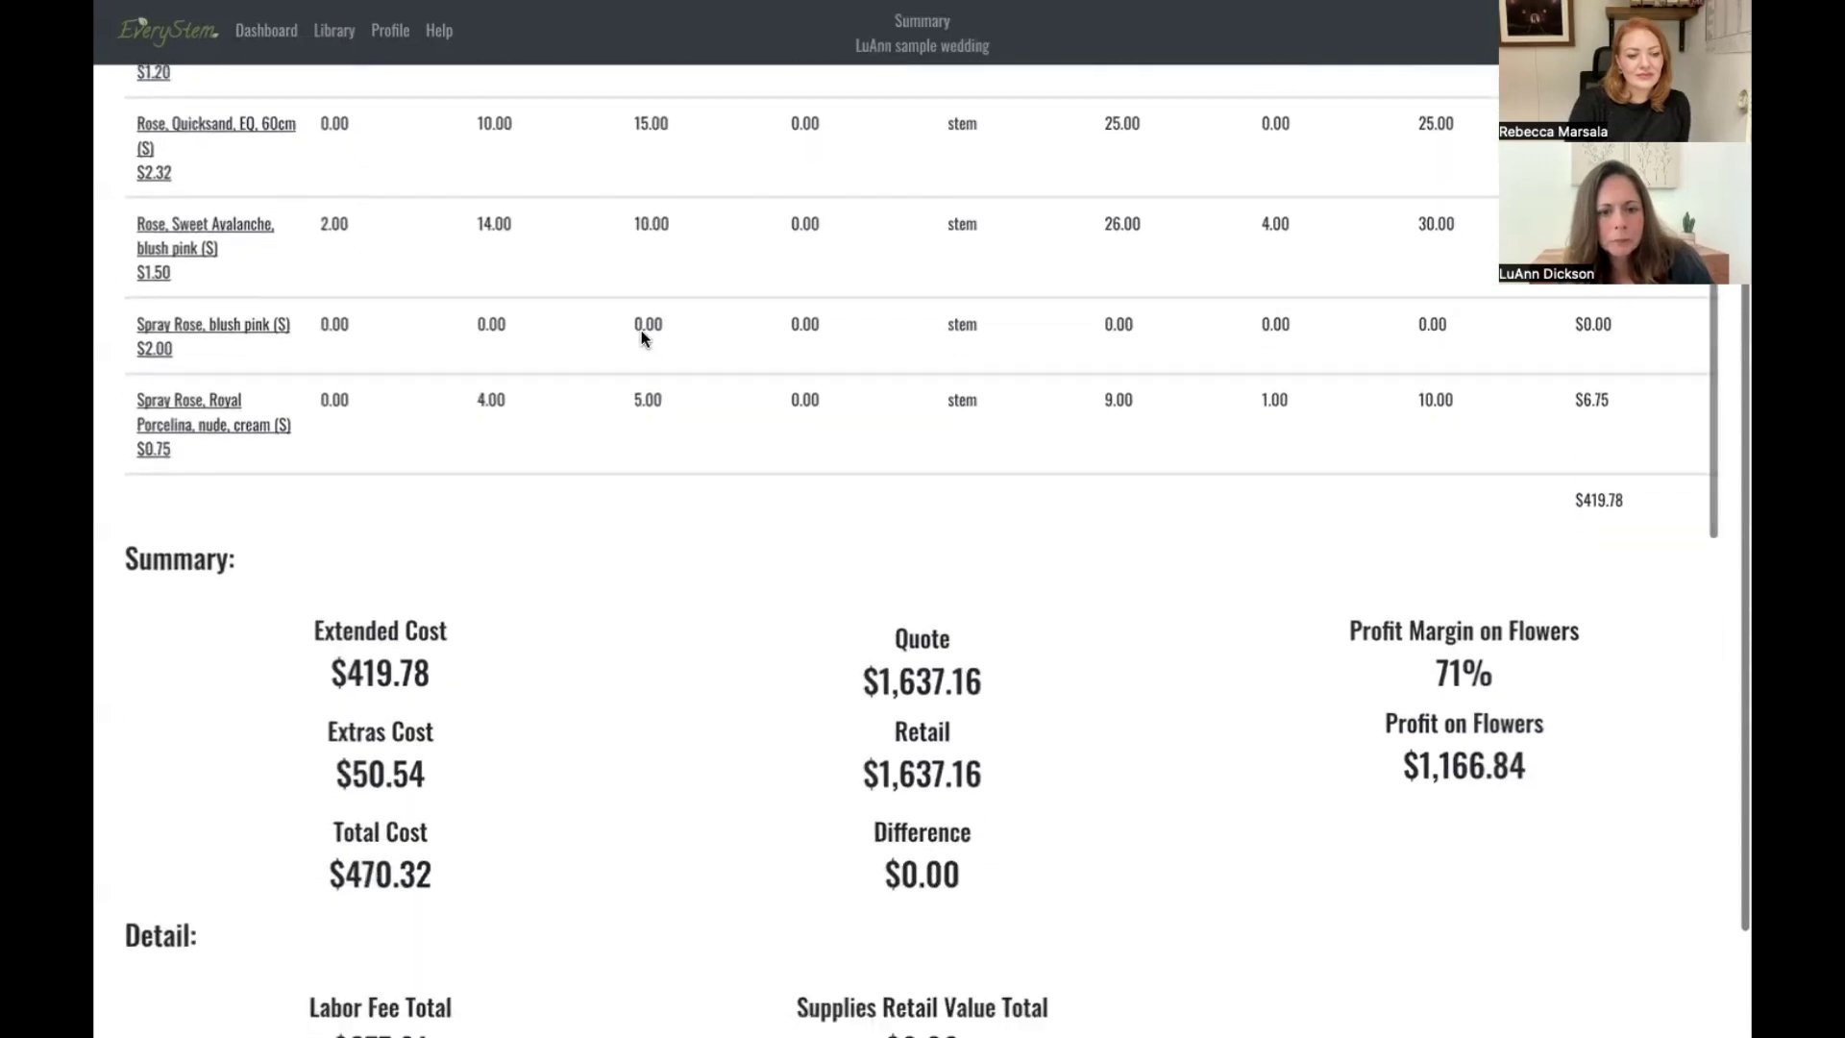
scroll(642, 331, "down", 1)
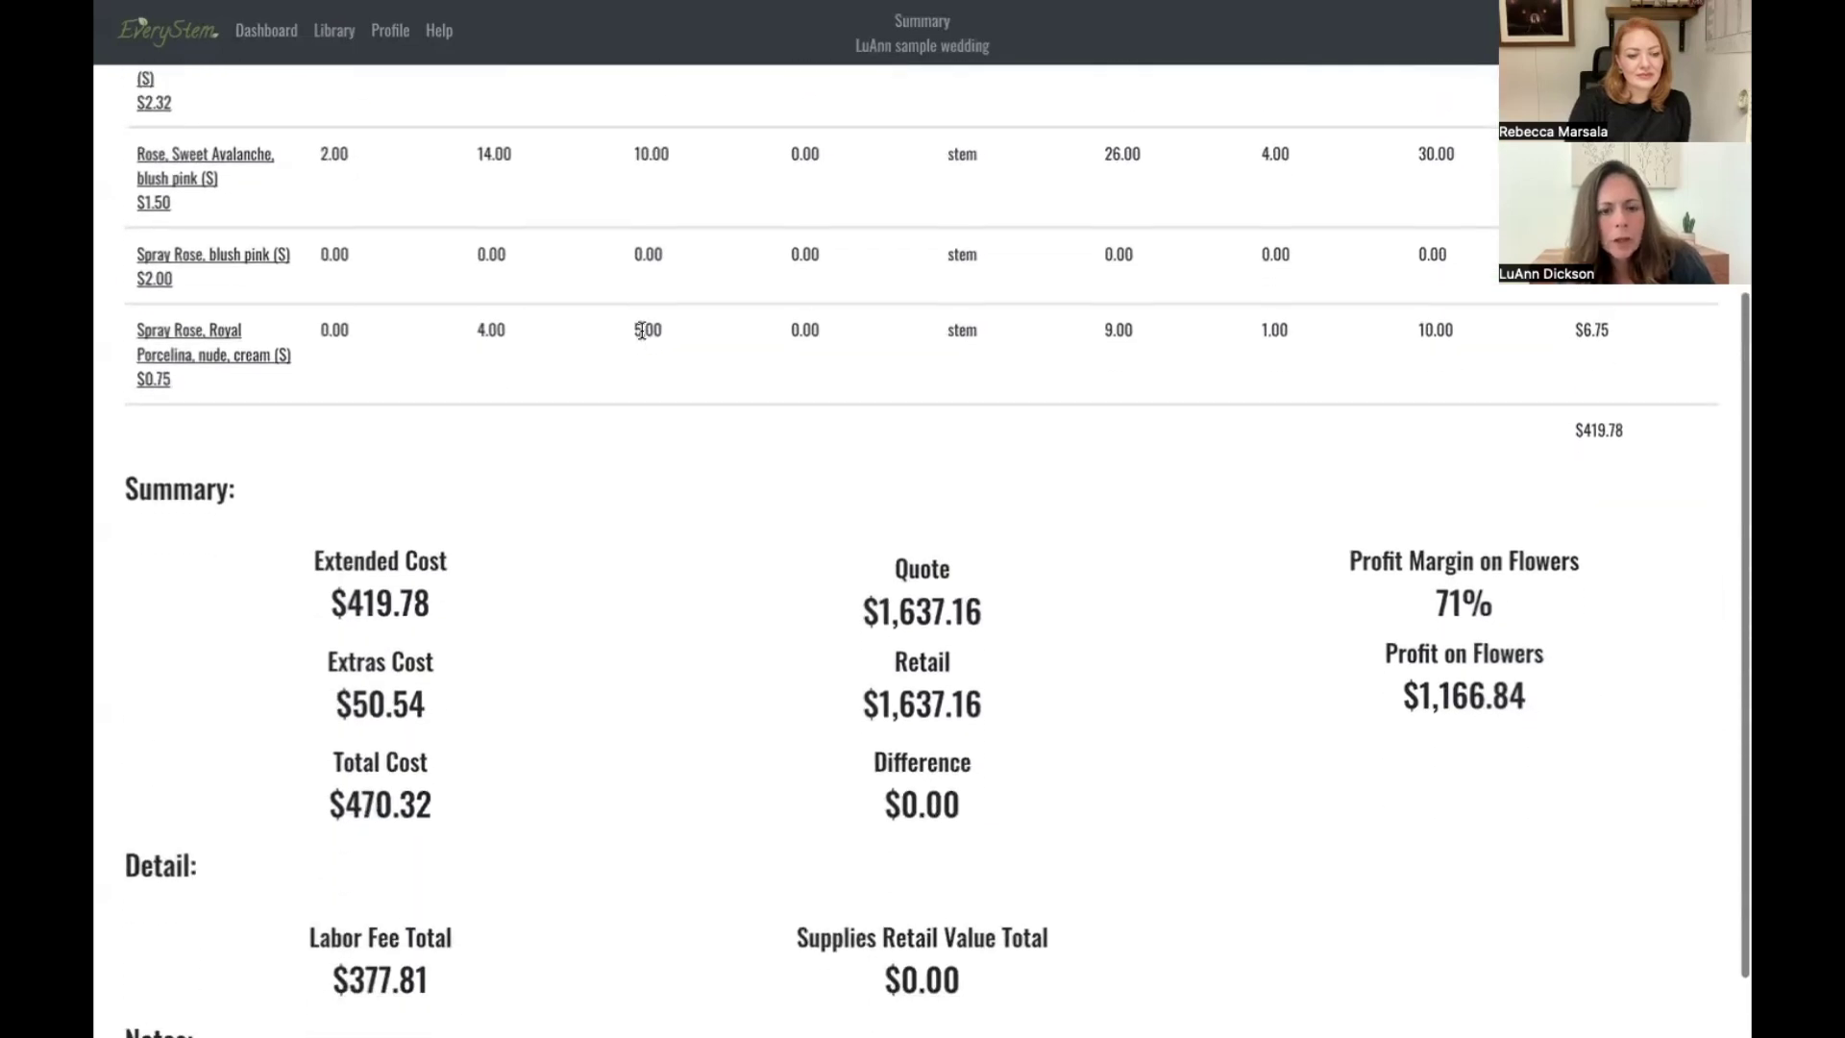
triple_click(885, 612)
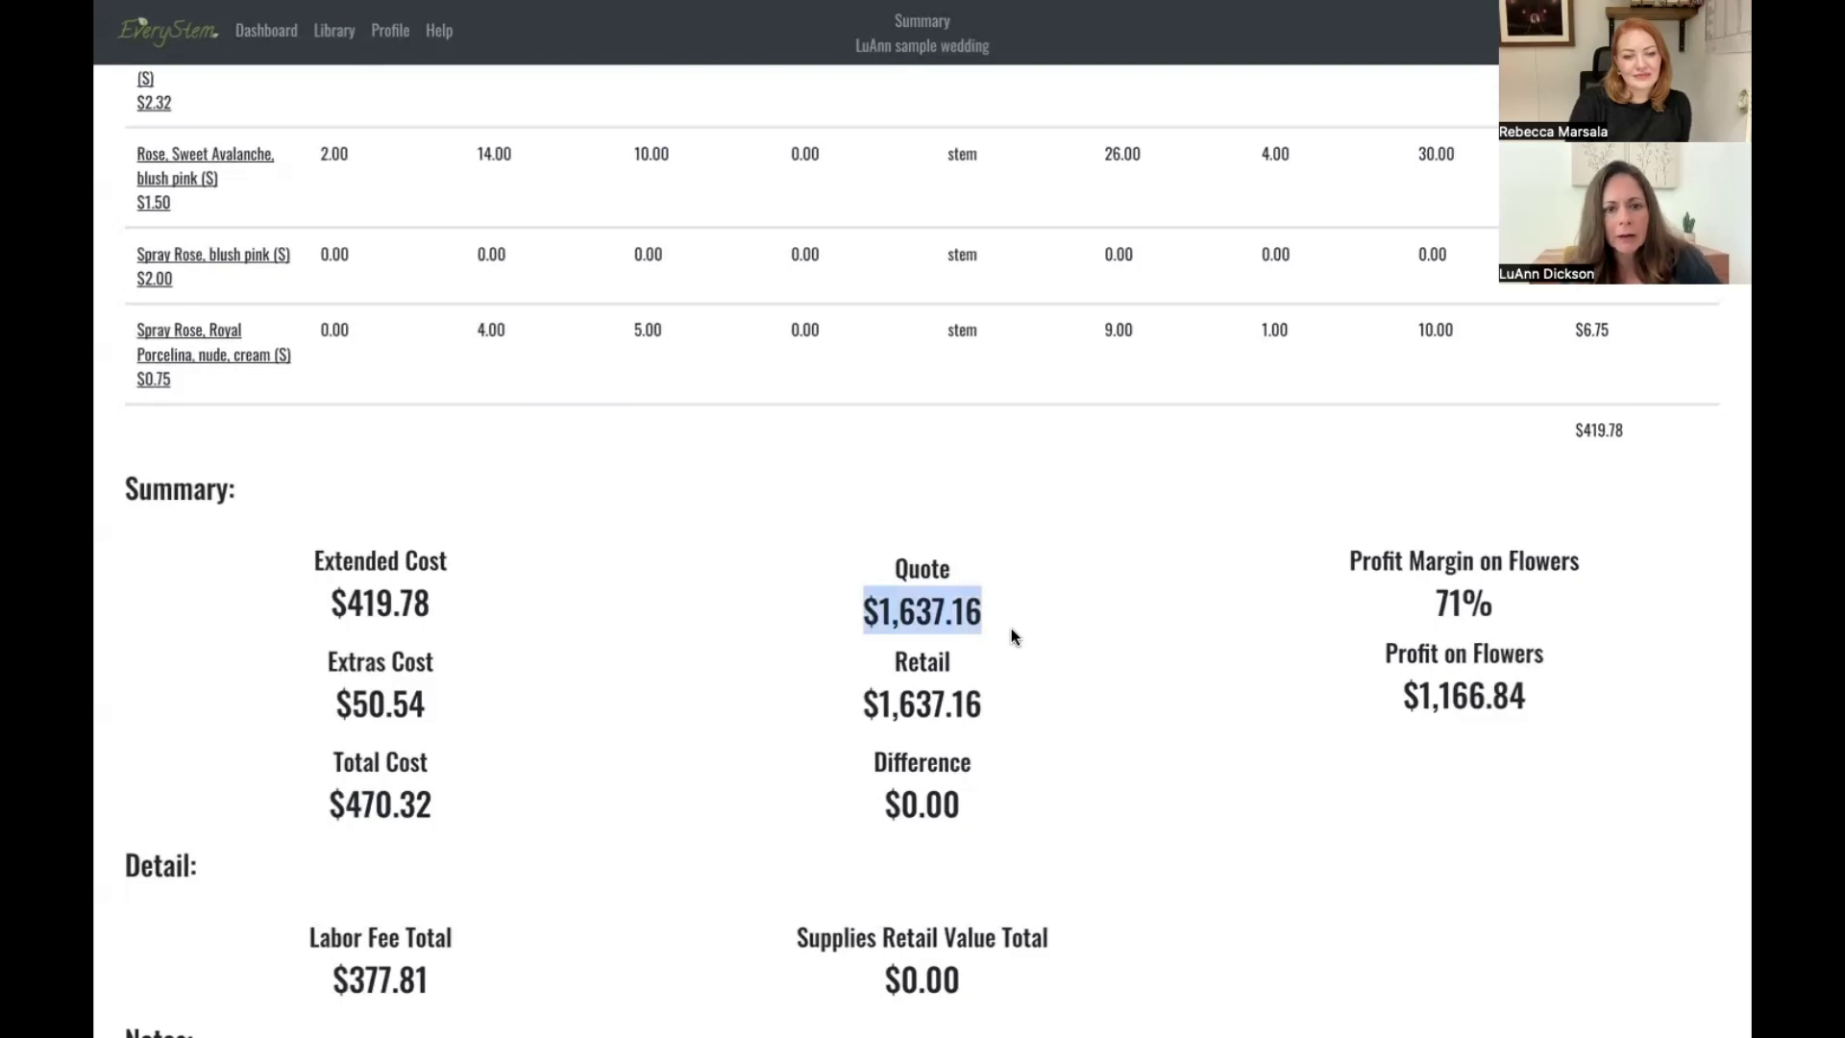
left_click(1011, 630)
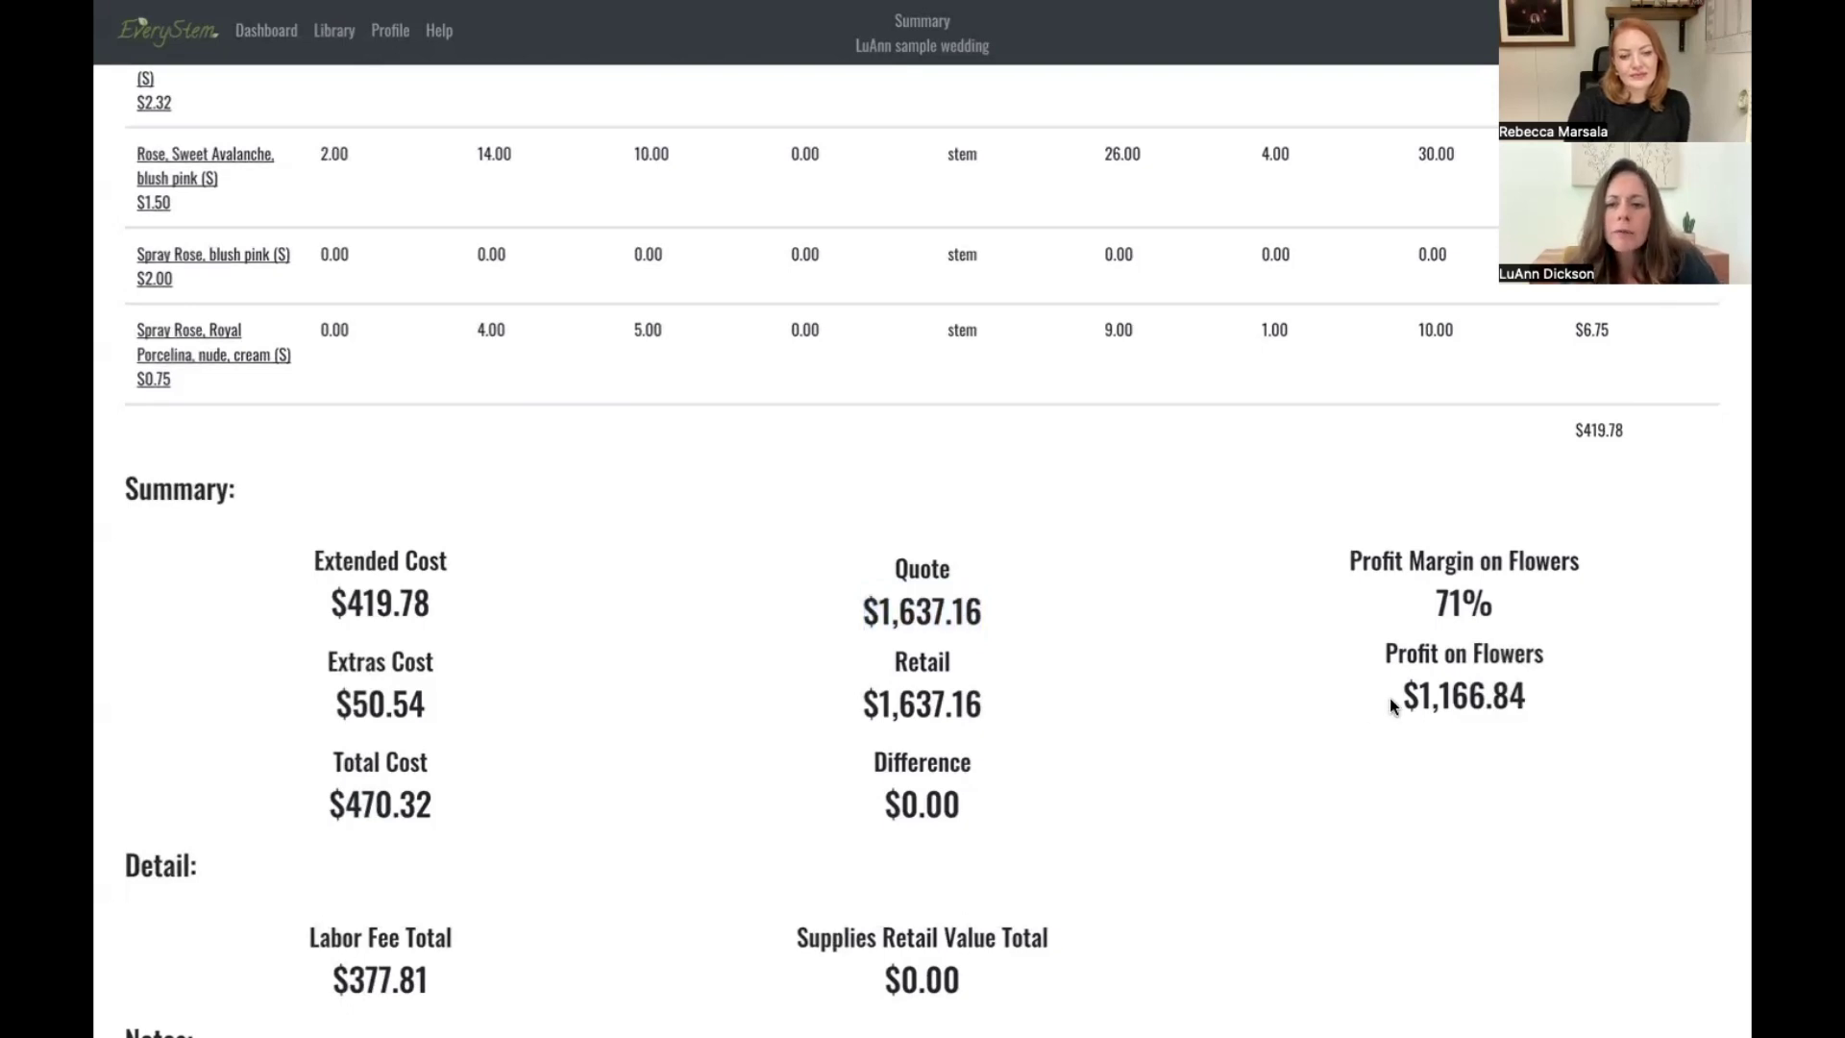
left_click_drag(1399, 702, 1553, 729)
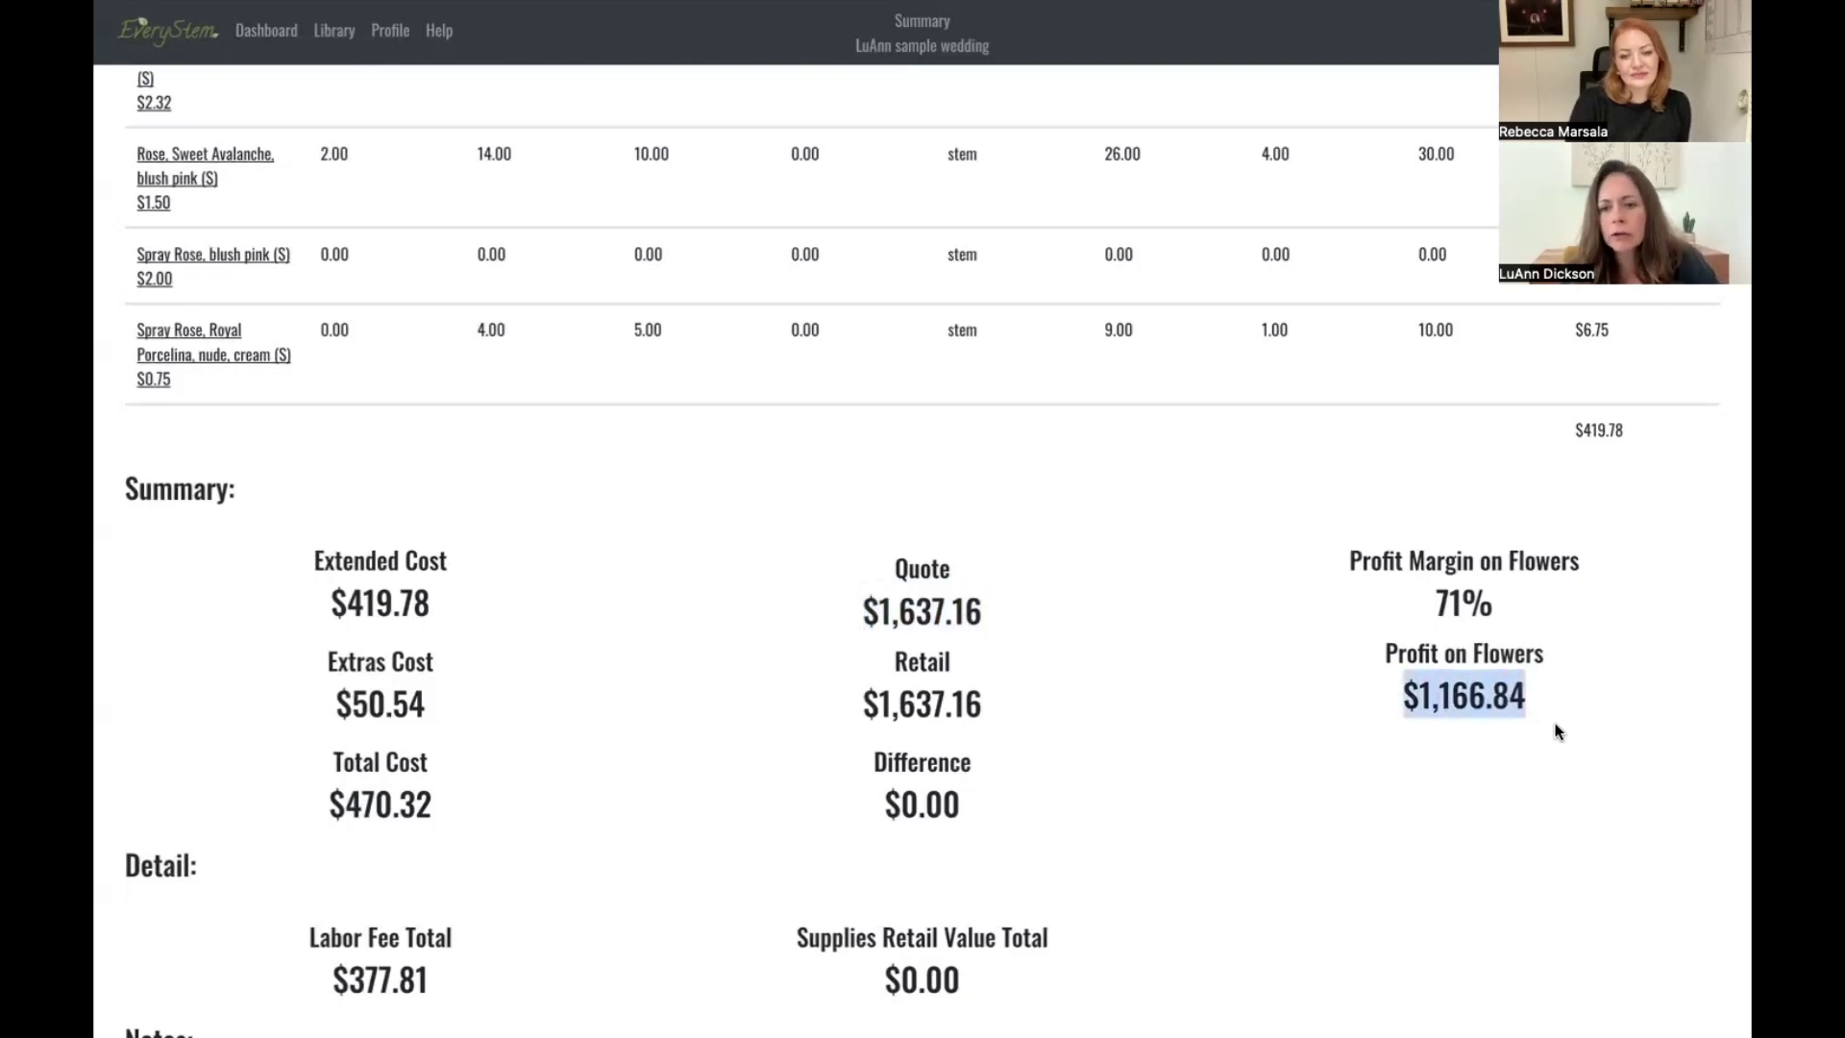
left_click(1558, 787)
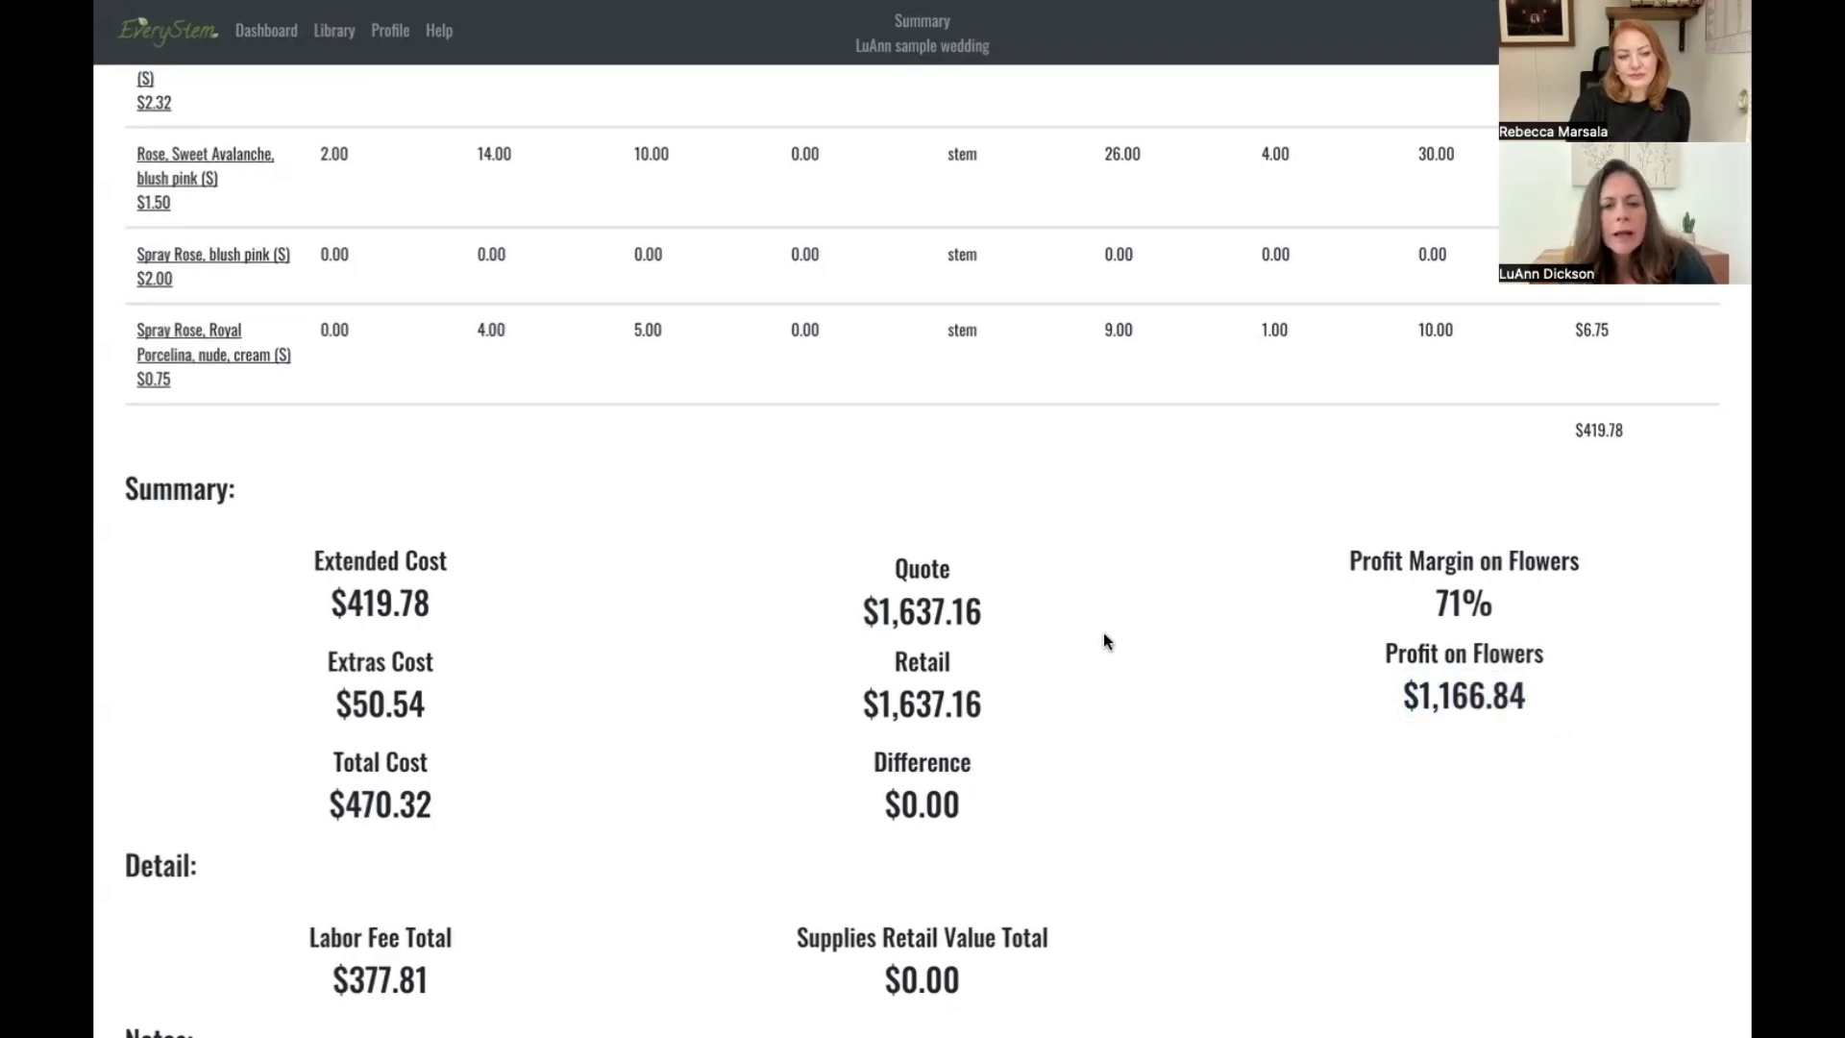
Check the subtotal including the delivery fee in the sample wedding's Fee Calculator without changing any fee
scroll(1103, 641, "up", 4)
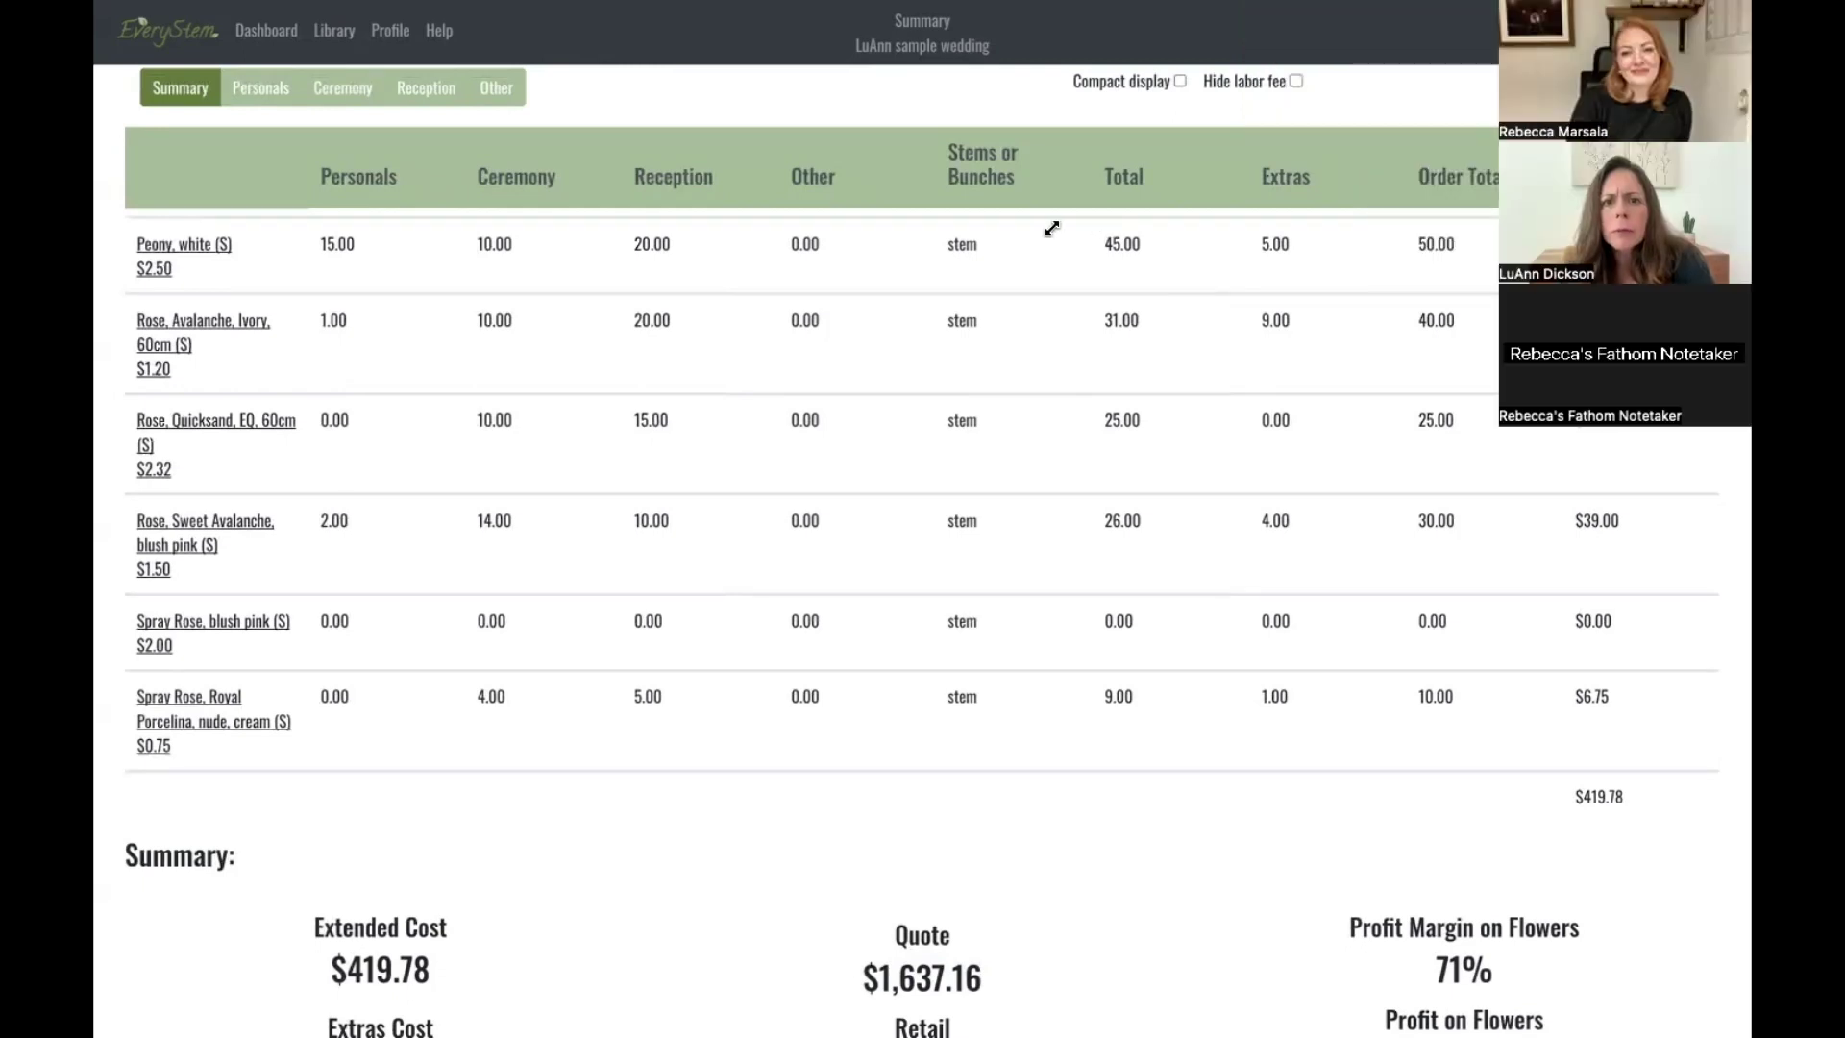
scroll(1253, 374, "up", 10)
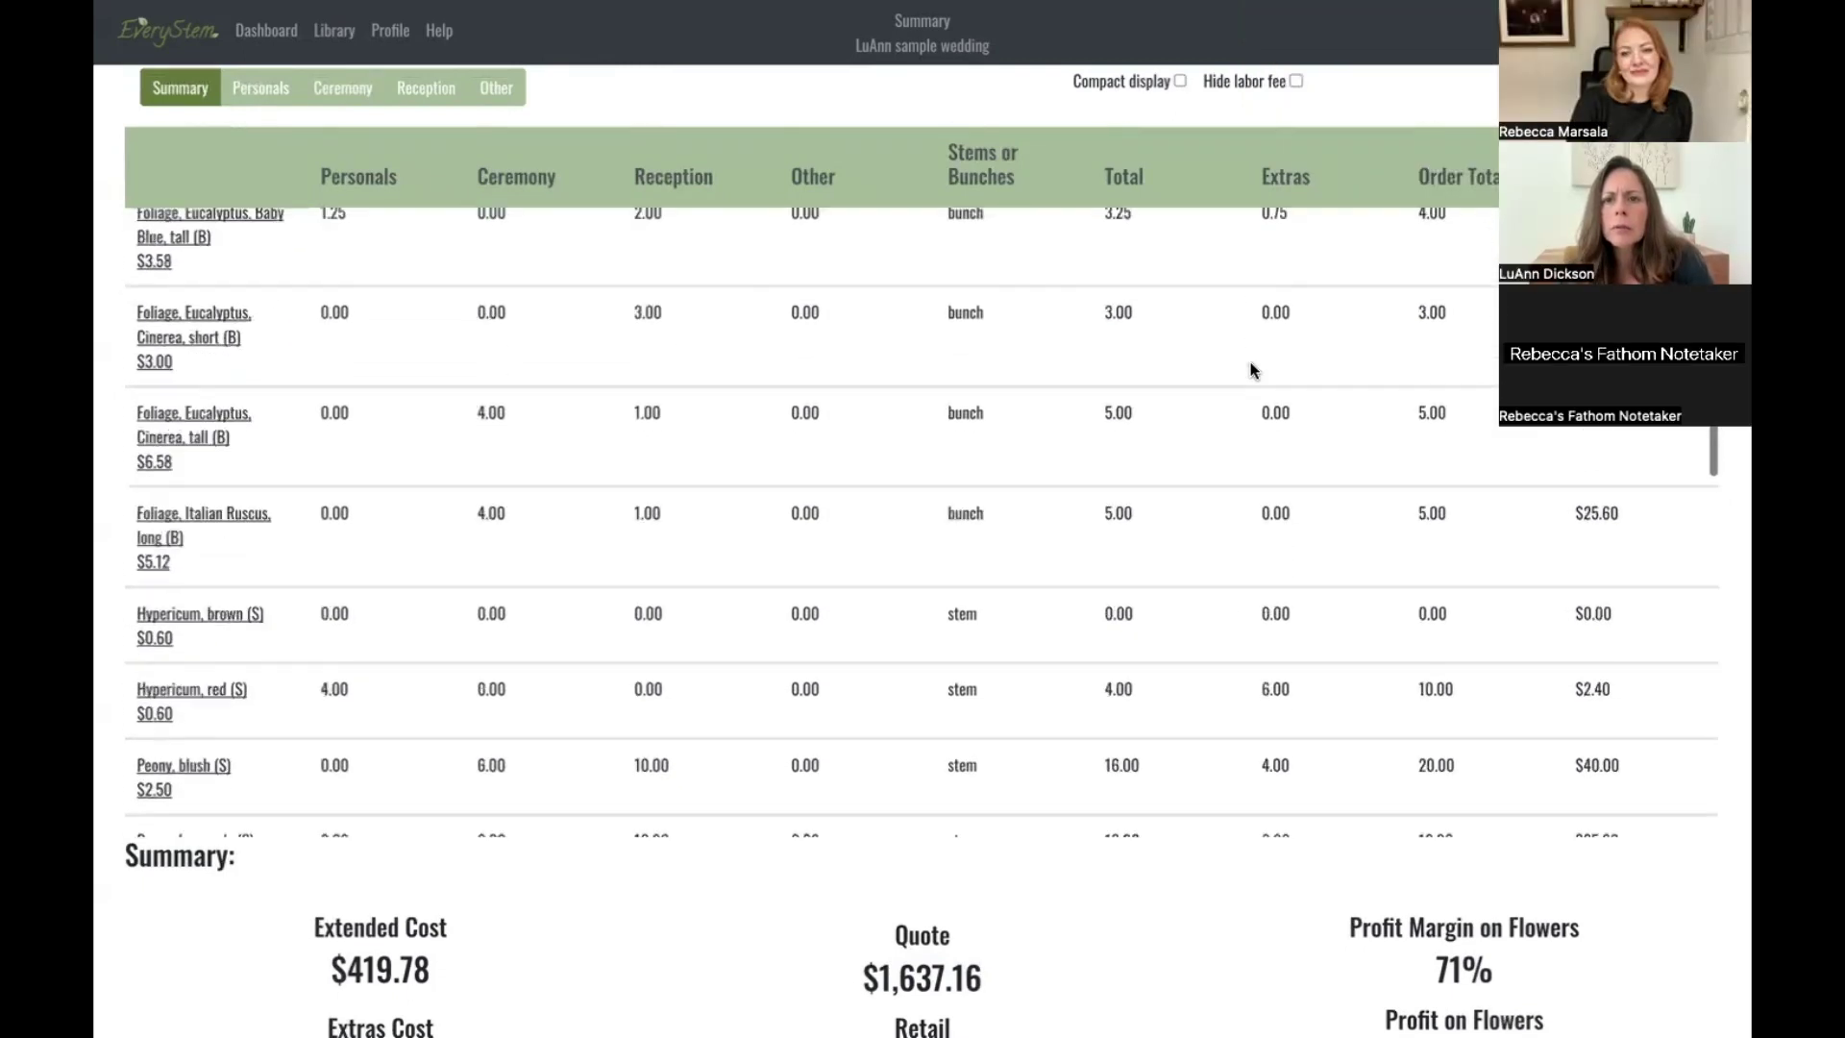
scroll(1253, 370, "up", 5)
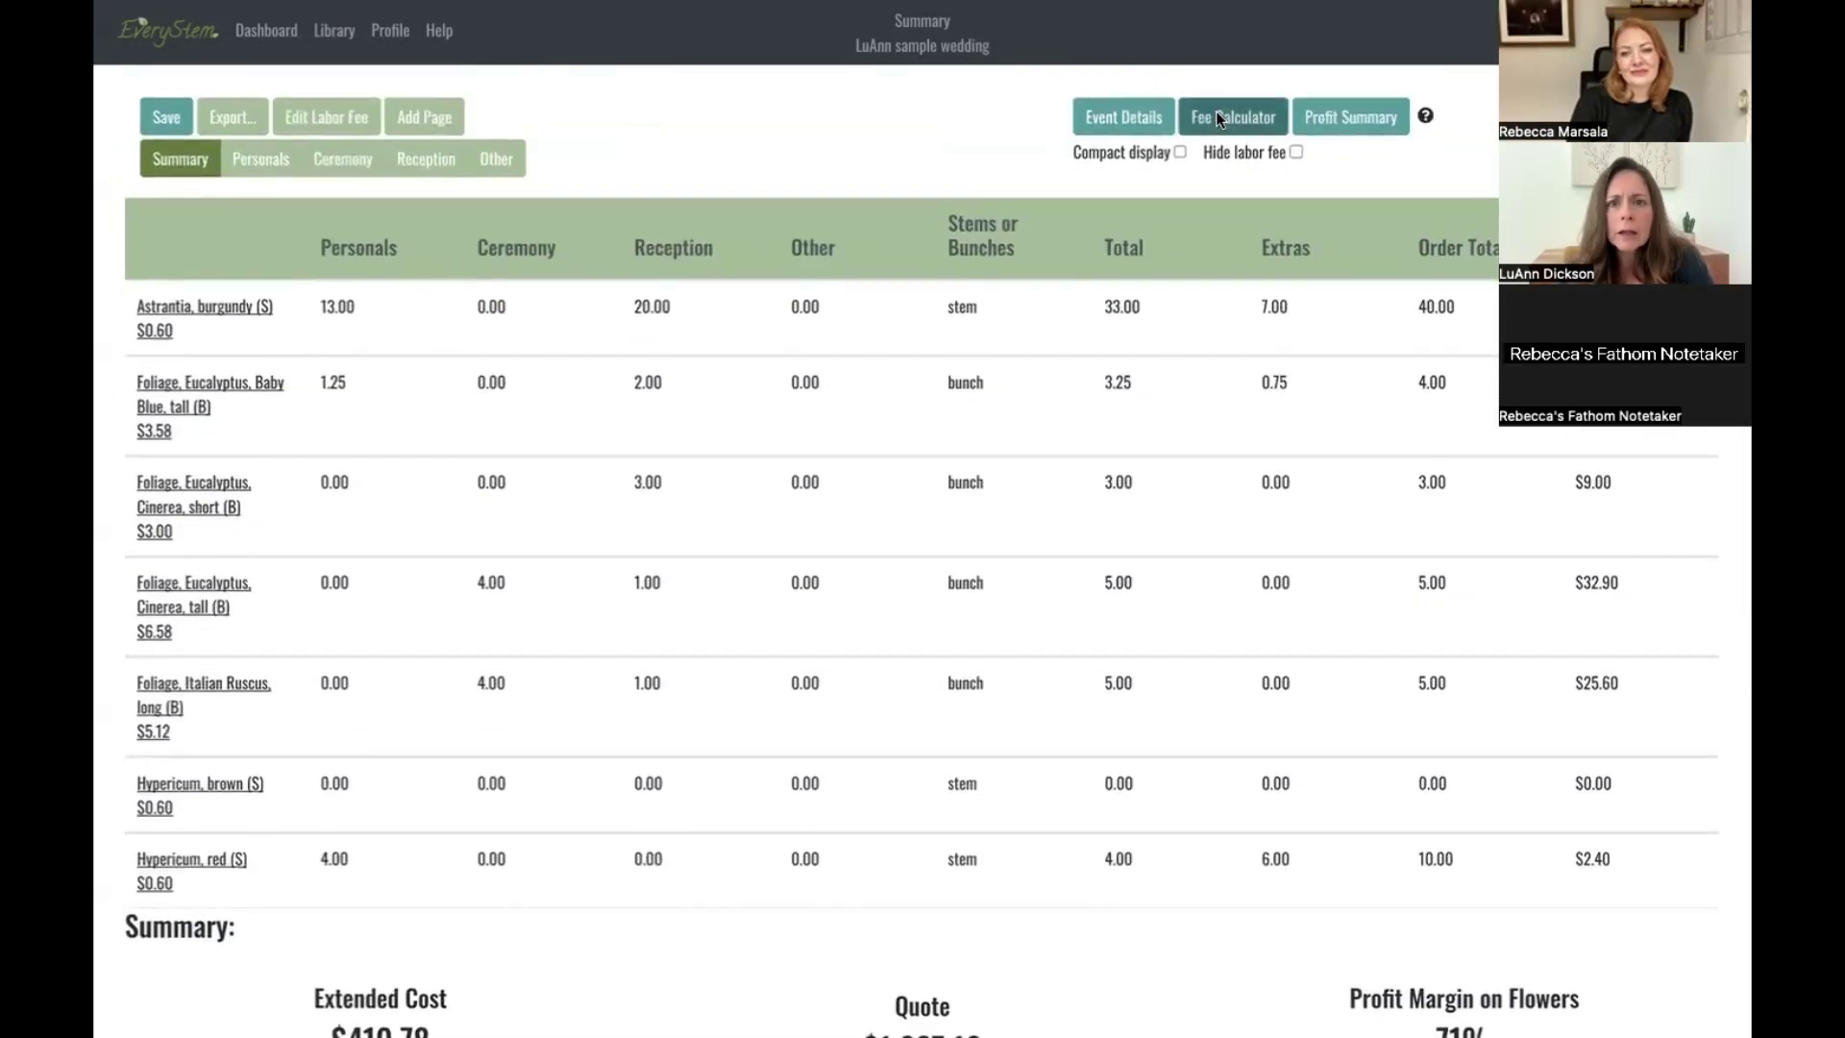
left_click(1218, 116)
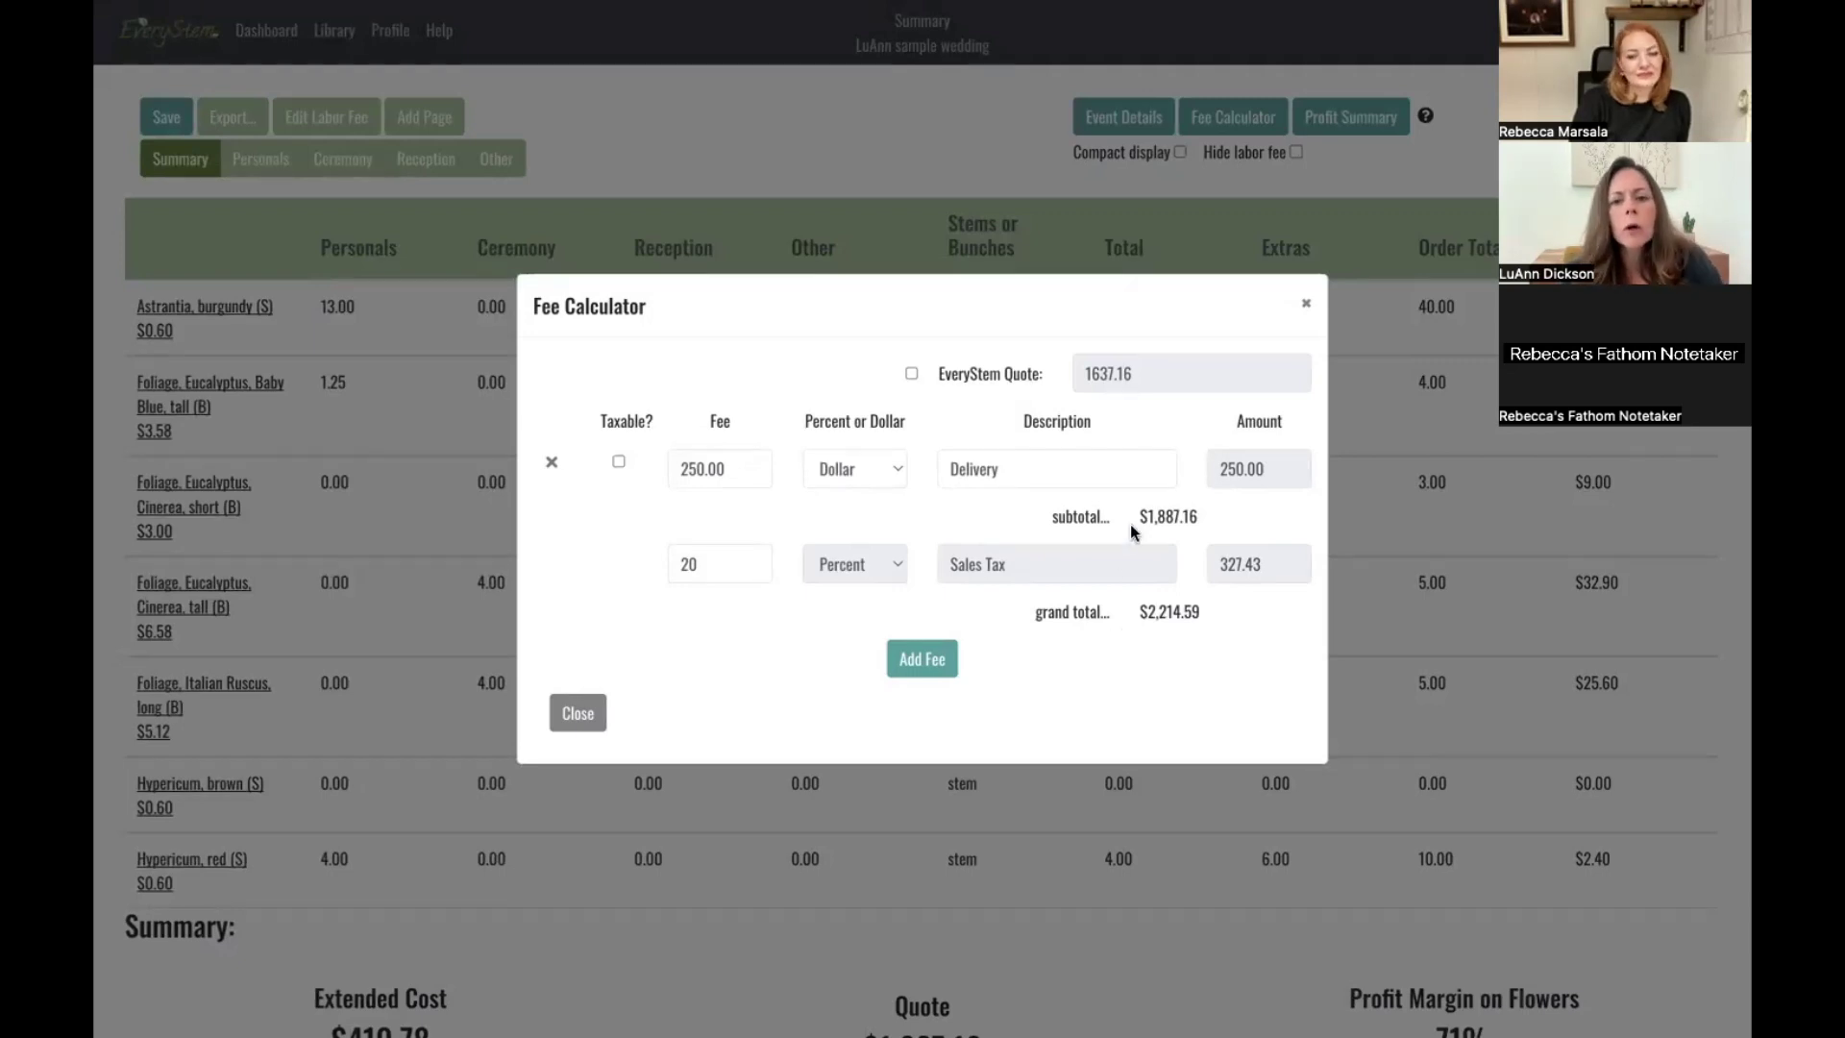
left_click_drag(1131, 525, 1224, 527)
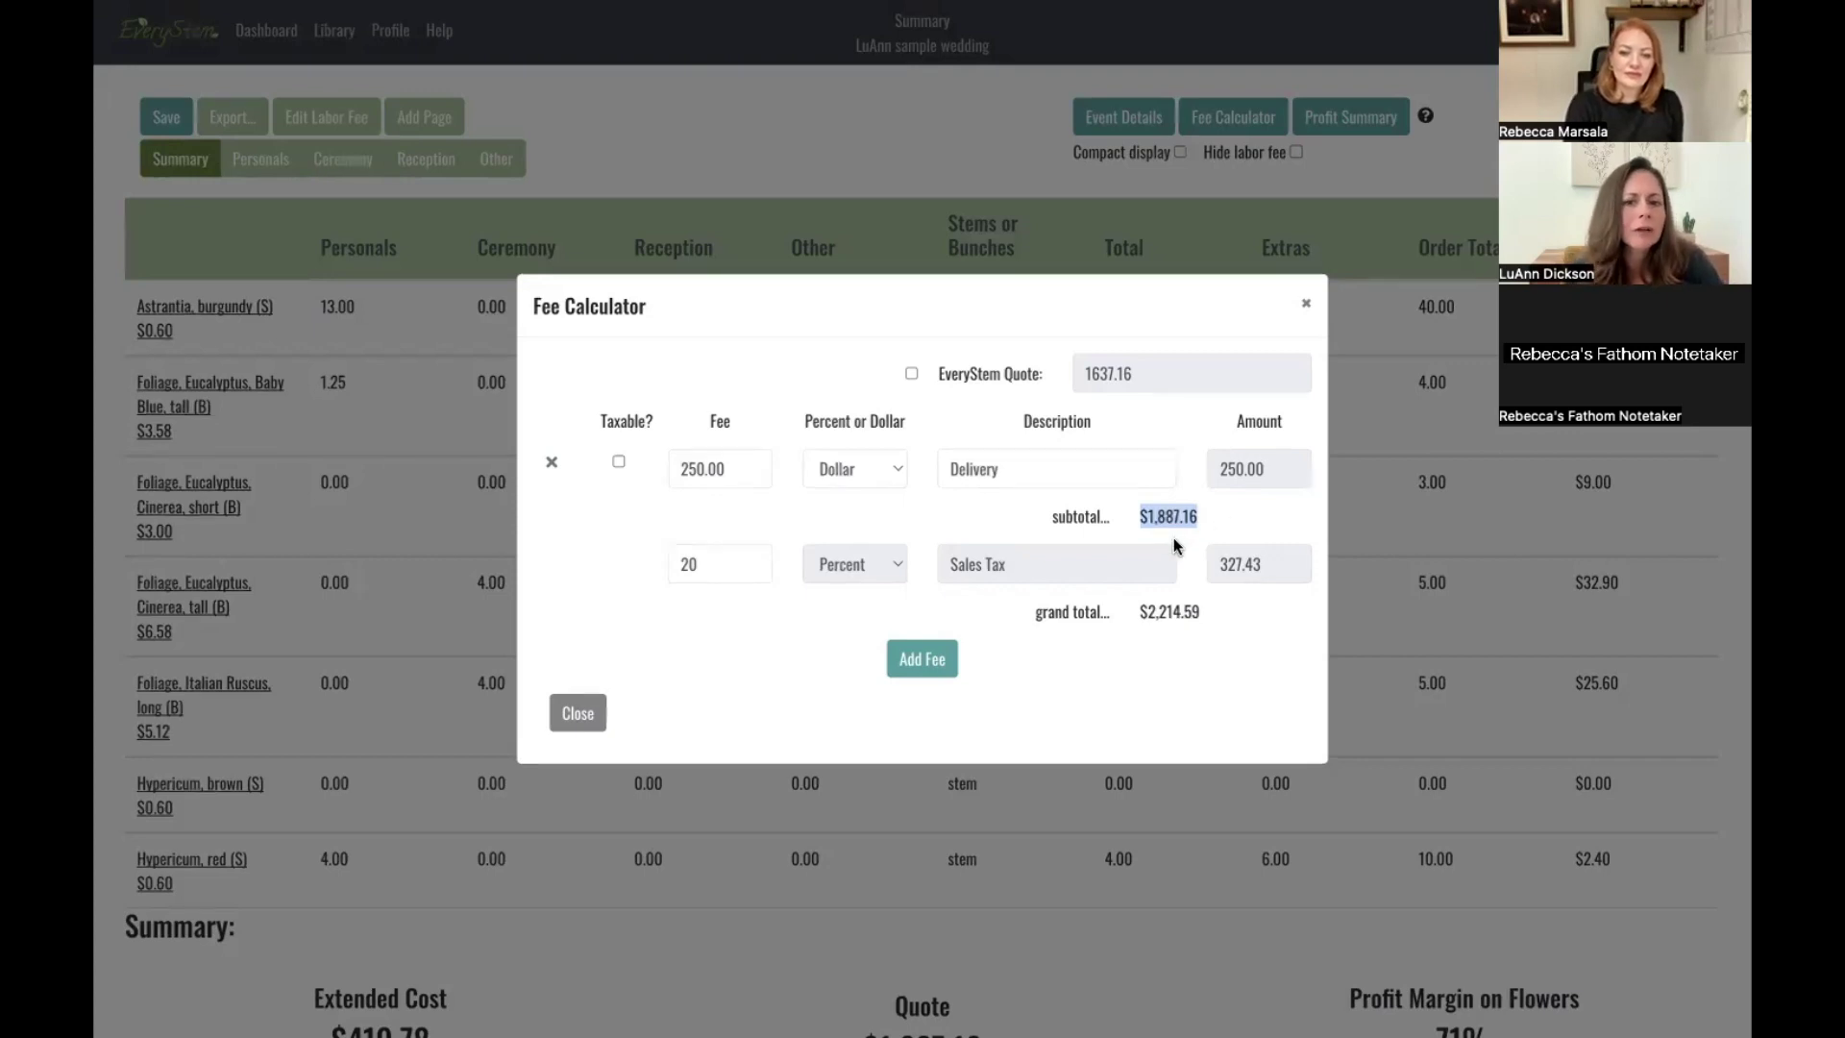
left_click(1309, 307)
Examine the Total Cost figure in the sample wedding's flower summary
scroll(1040, 574, "down", 10)
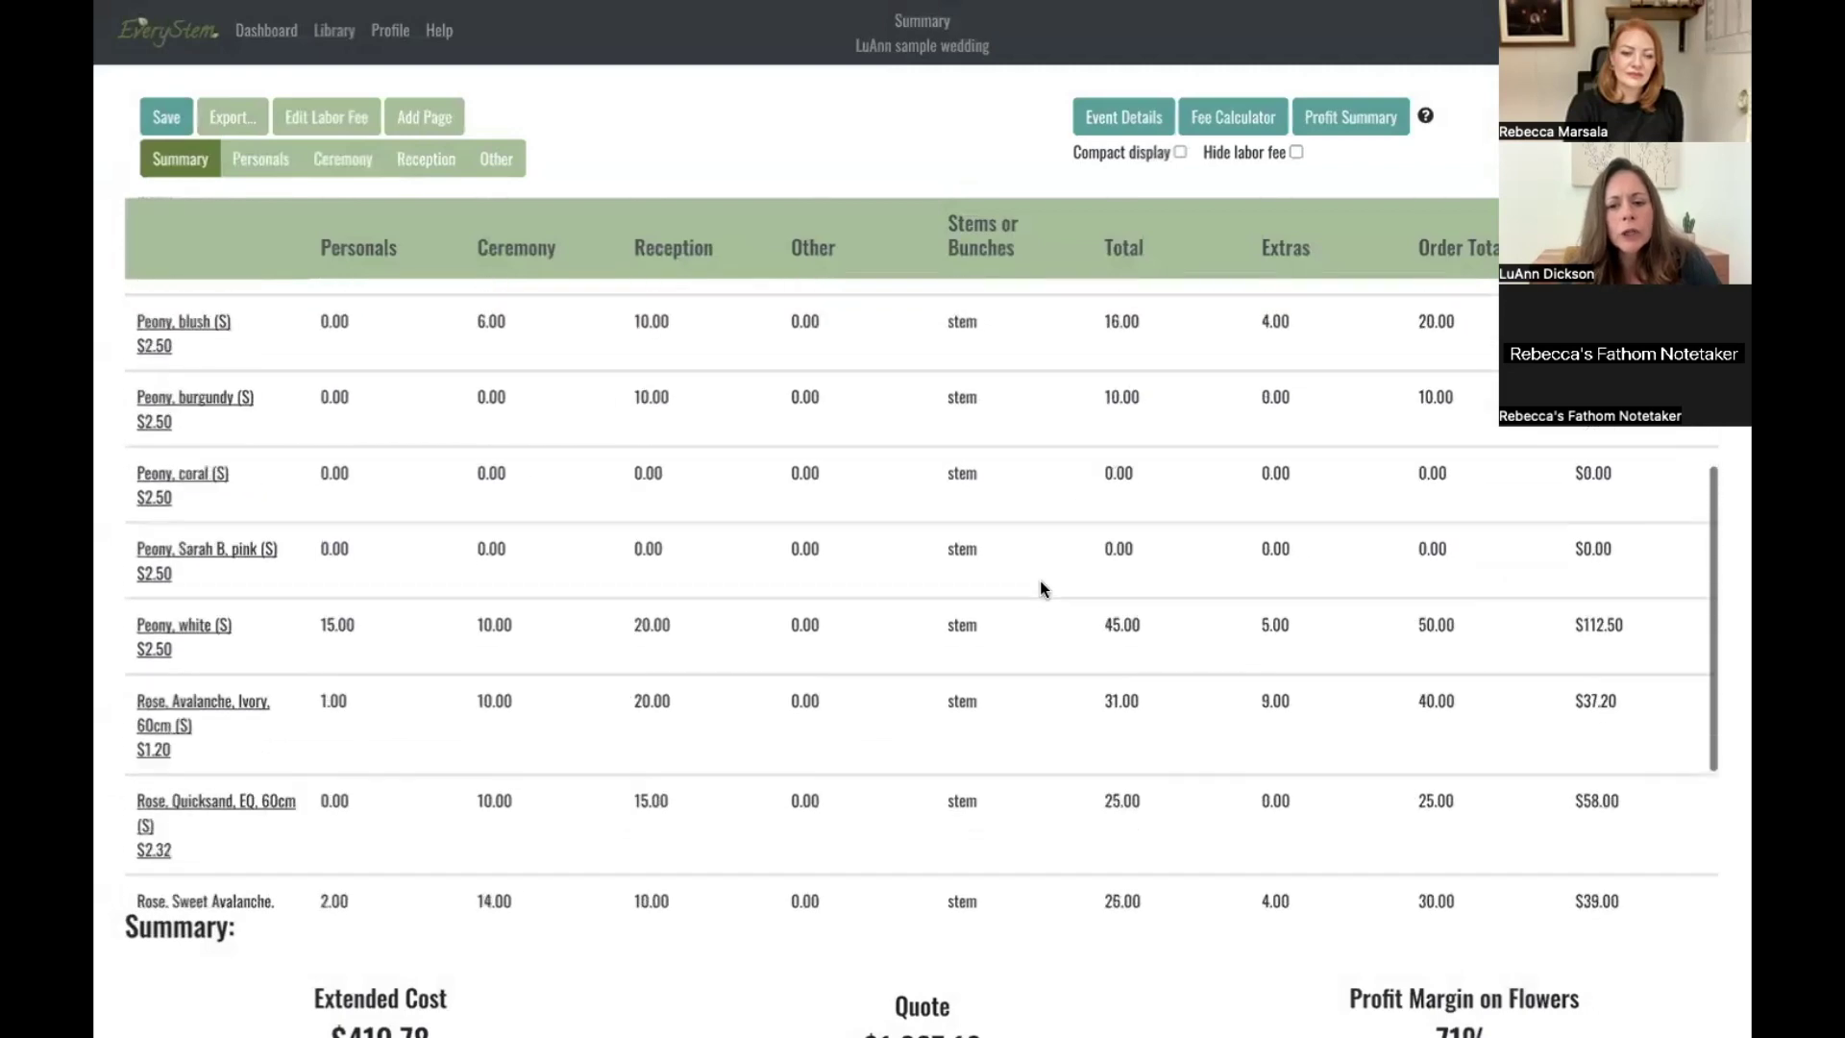
scroll(1041, 583, "down", 3)
scroll(861, 688, "up", 3)
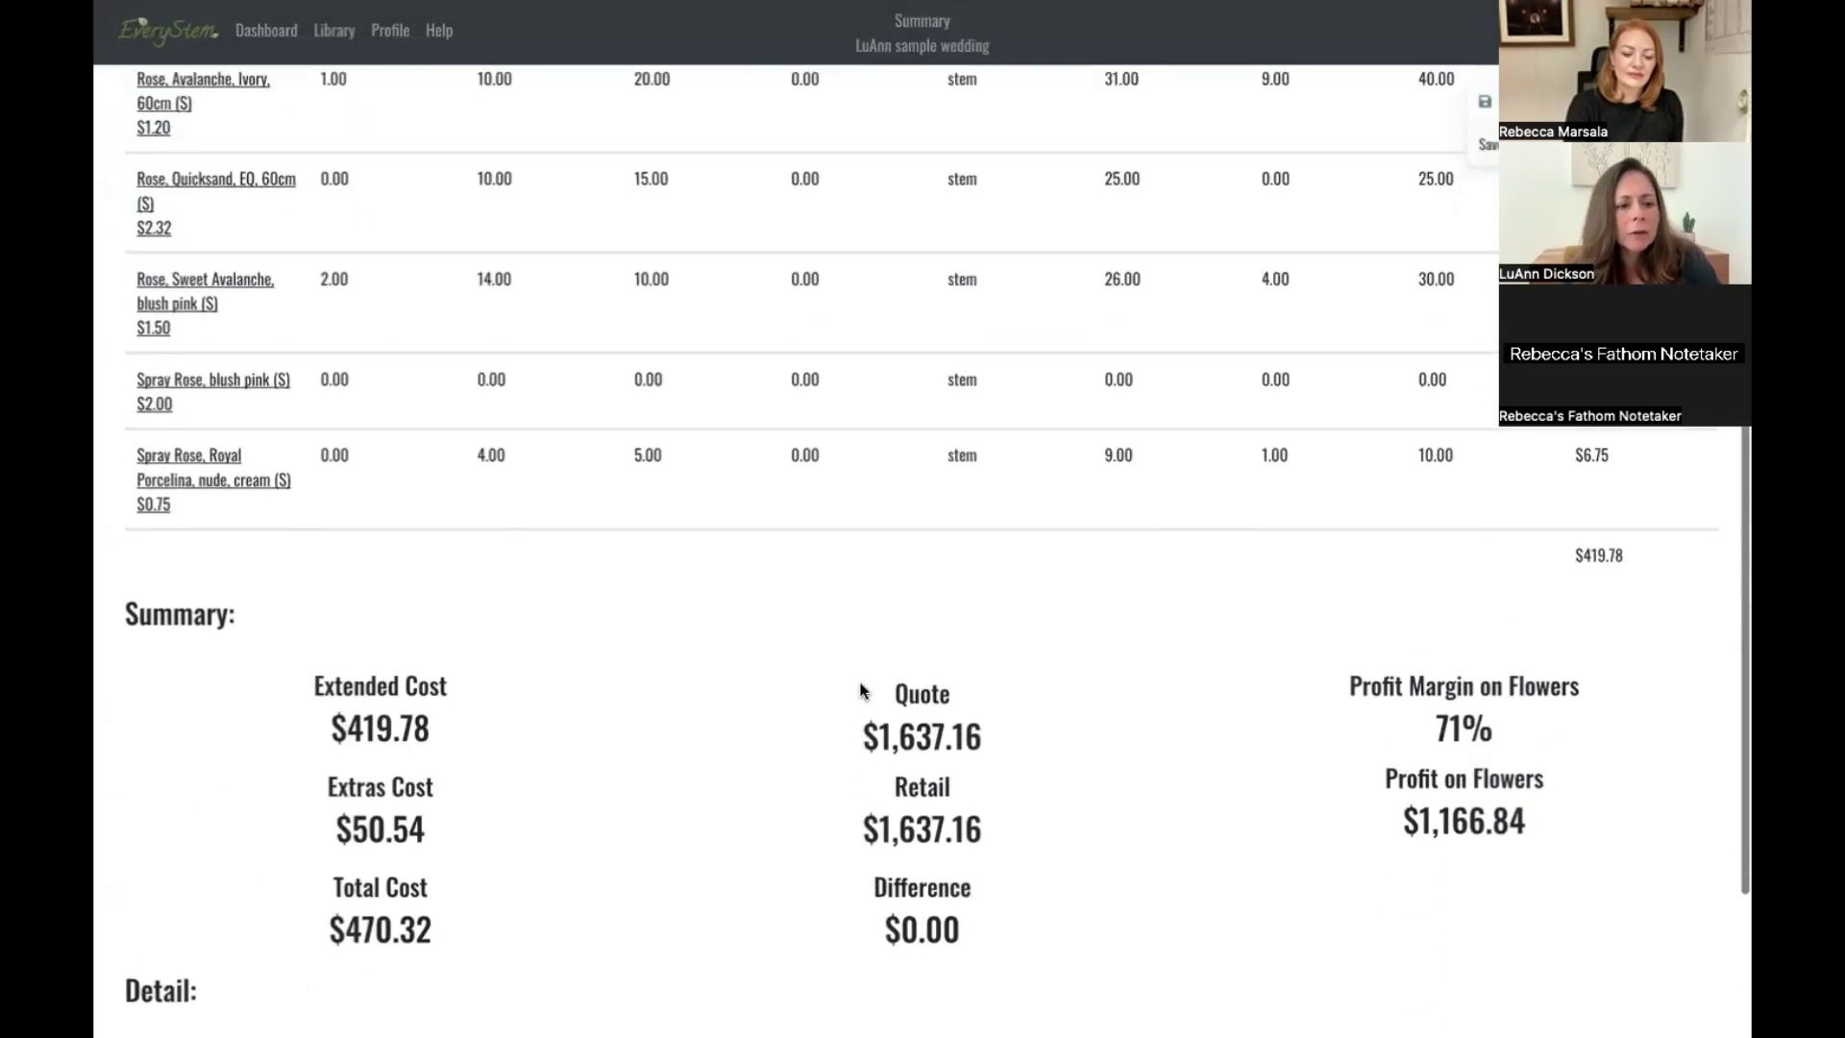
left_click_drag(321, 928, 444, 945)
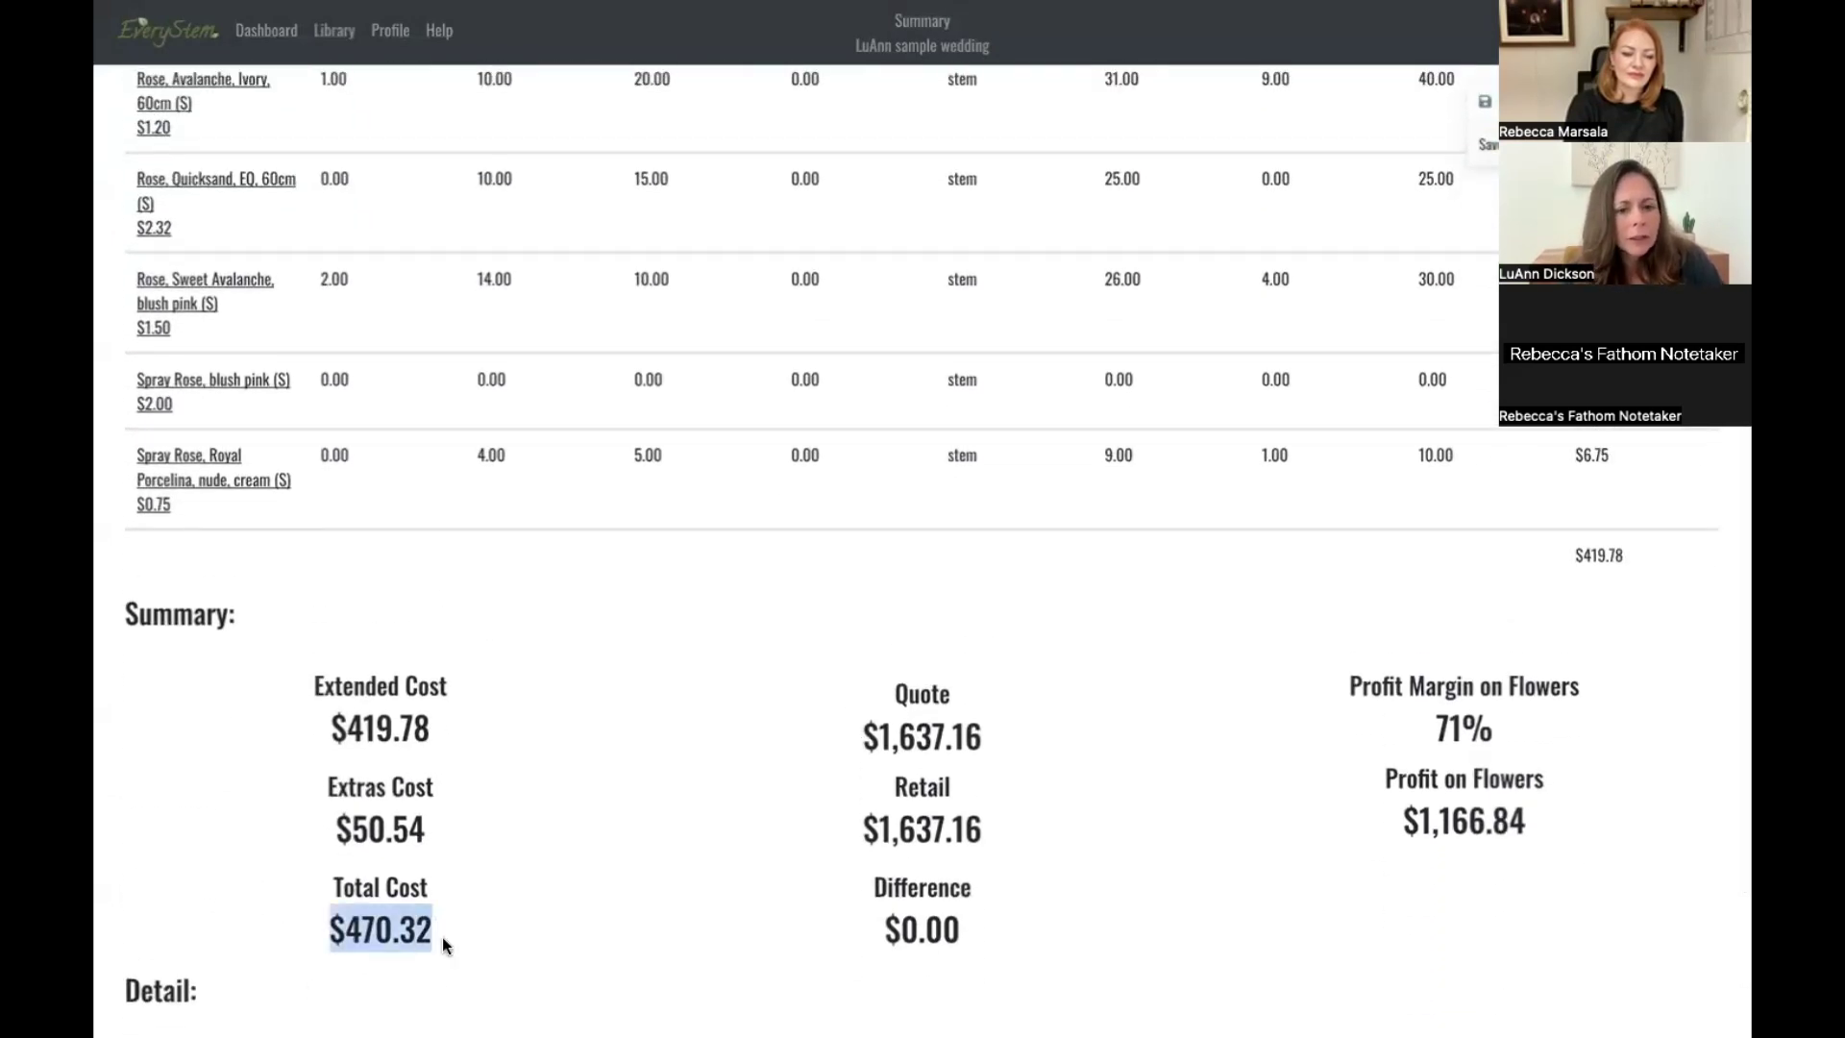
left_click(583, 884)
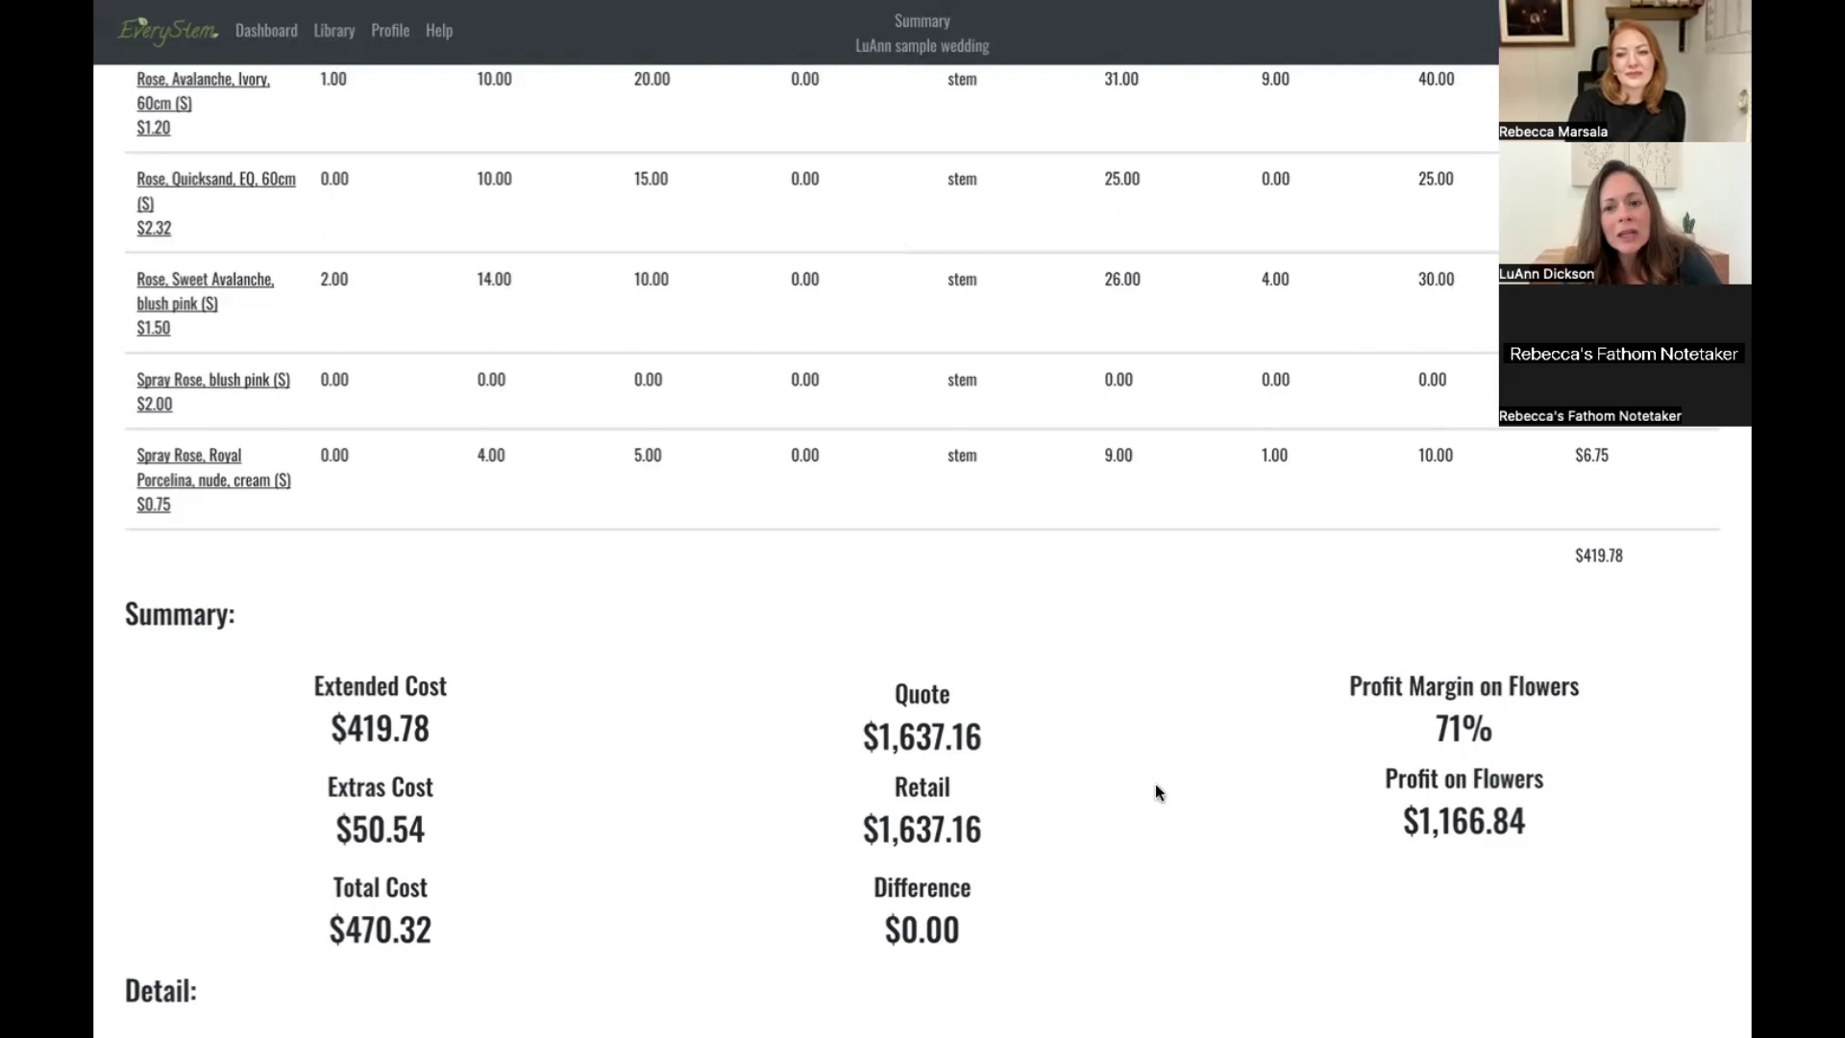
Examine the Labor Fee Total and the Profit Margin on Flowers for the sample wedding
scroll(1149, 783, "down", 1)
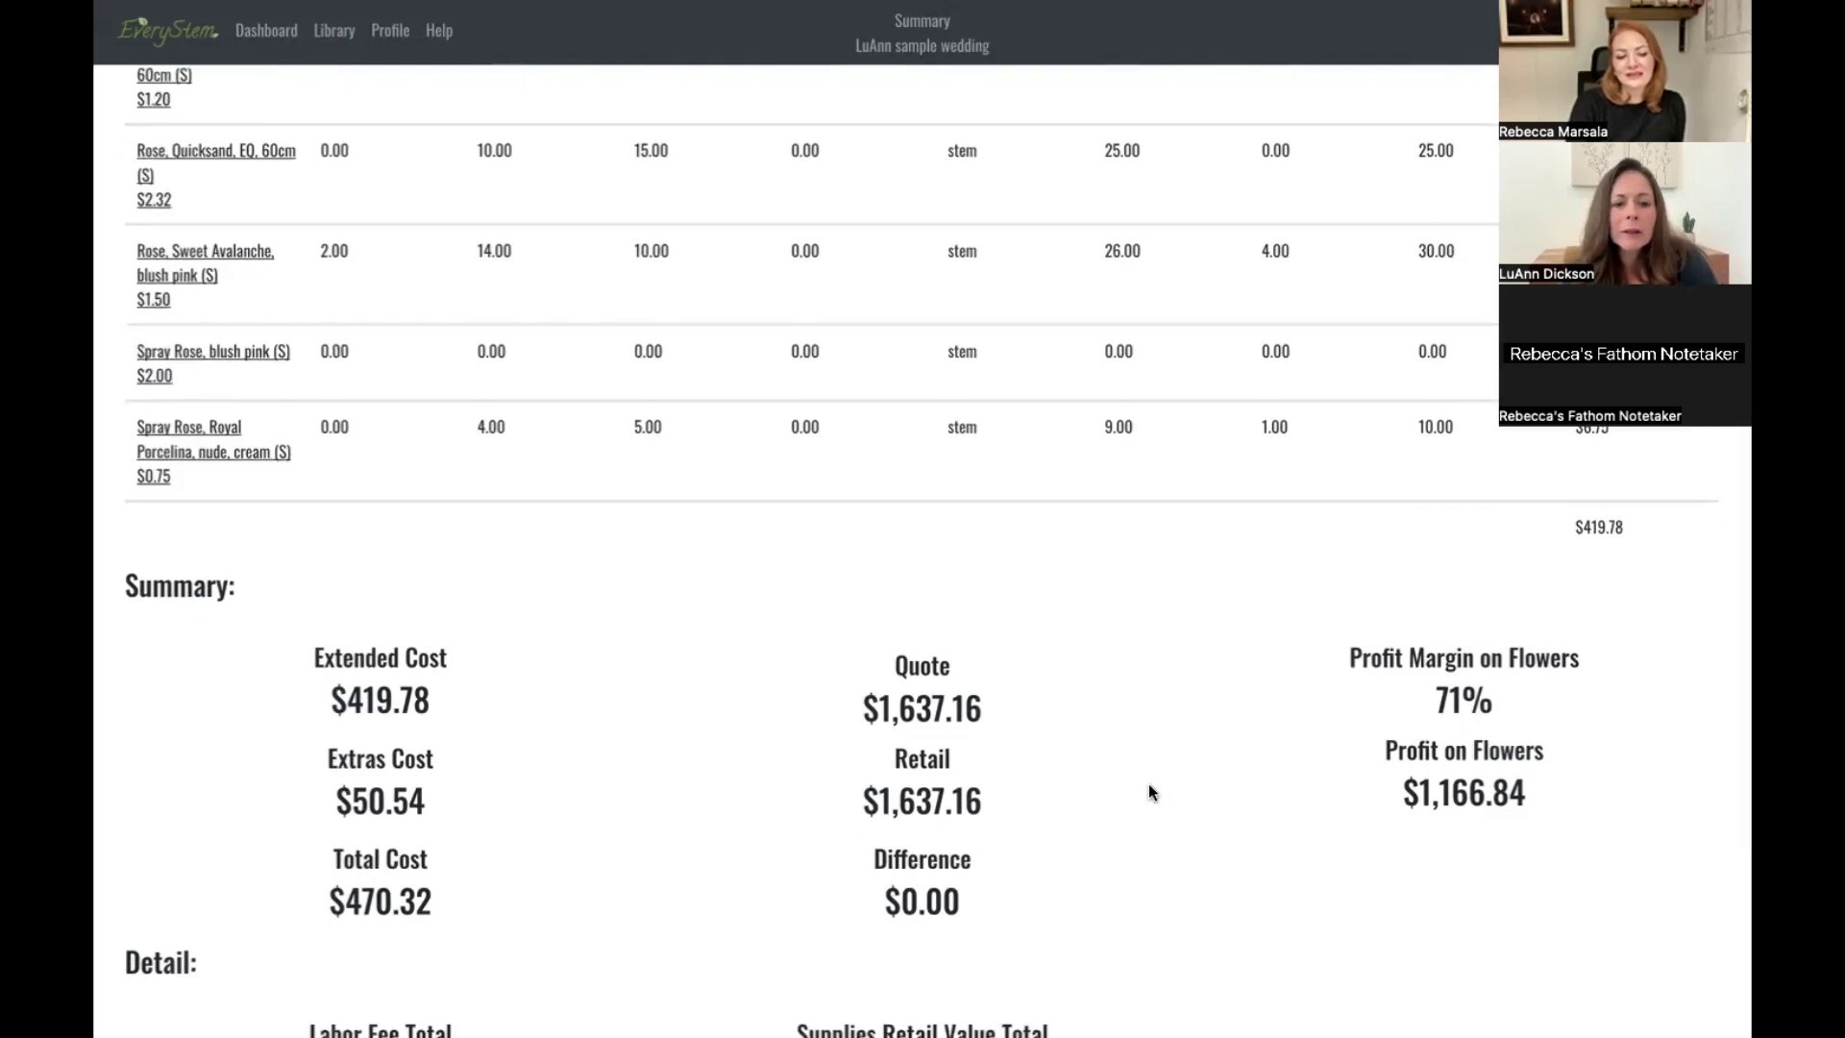
scroll(1149, 785, "down", 3)
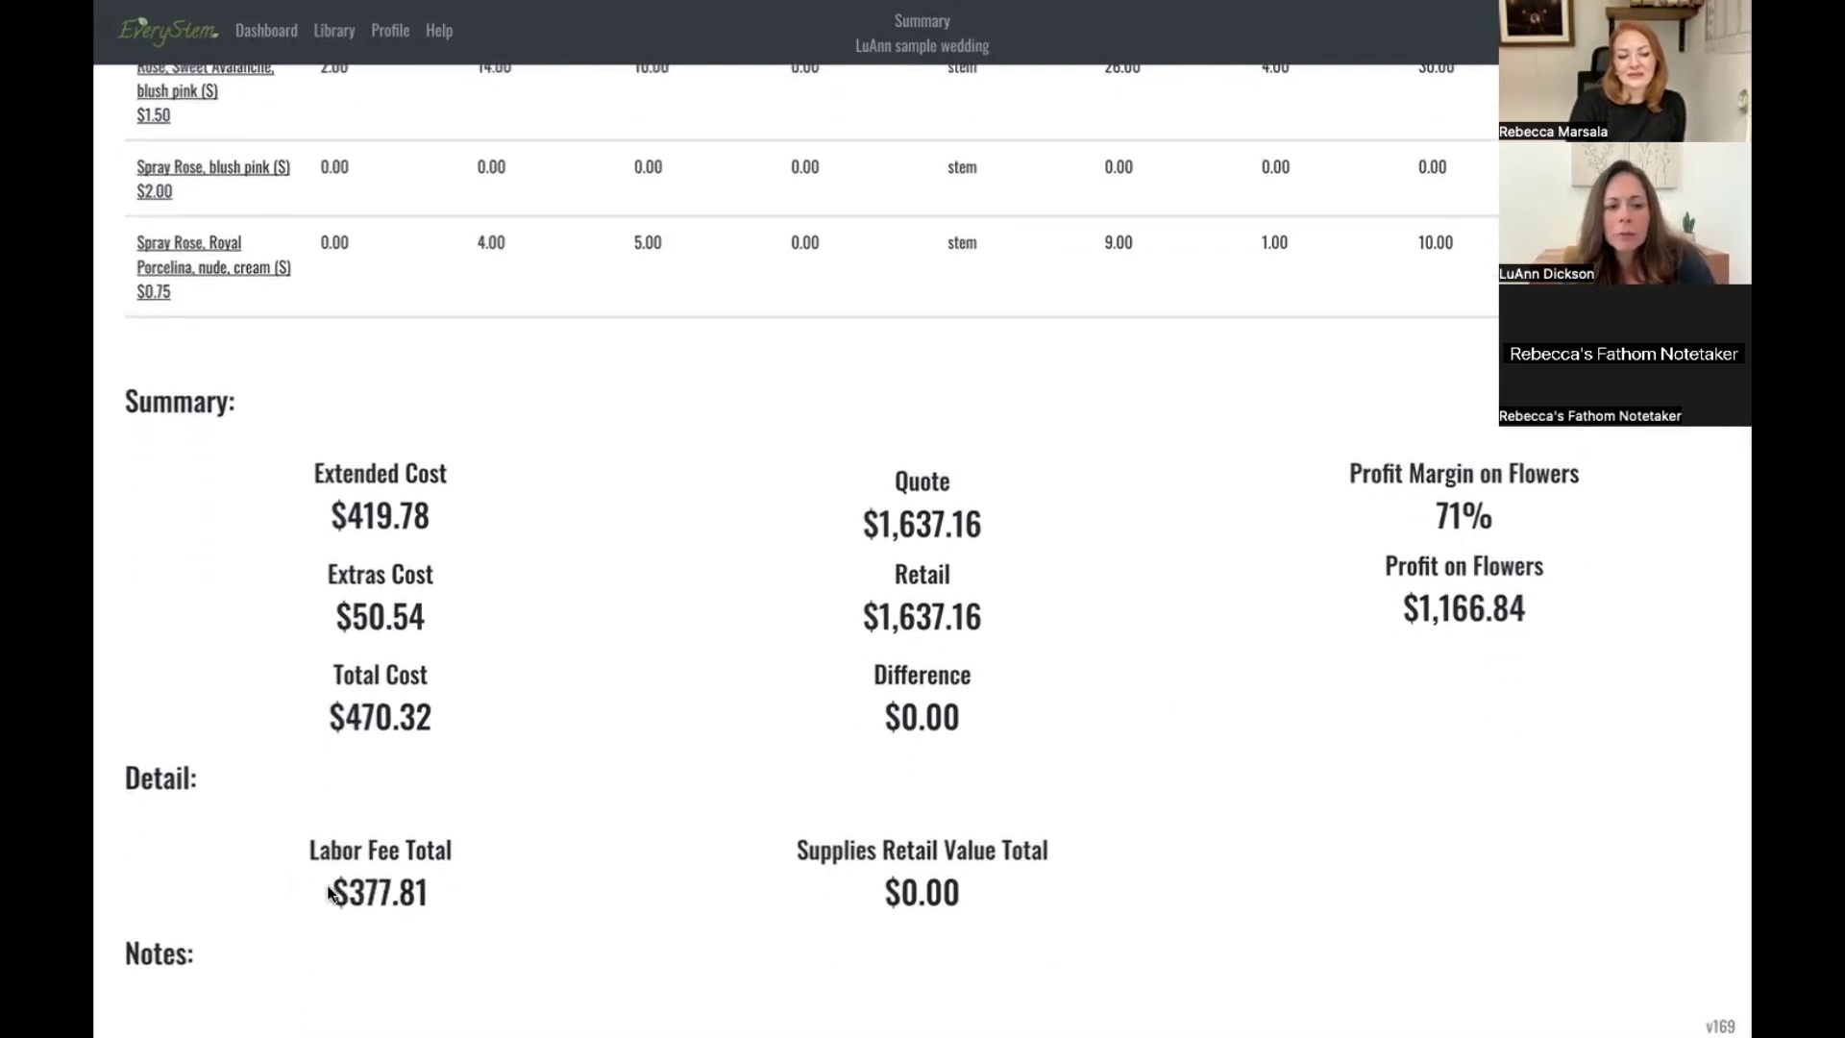
left_click_drag(330, 890, 457, 911)
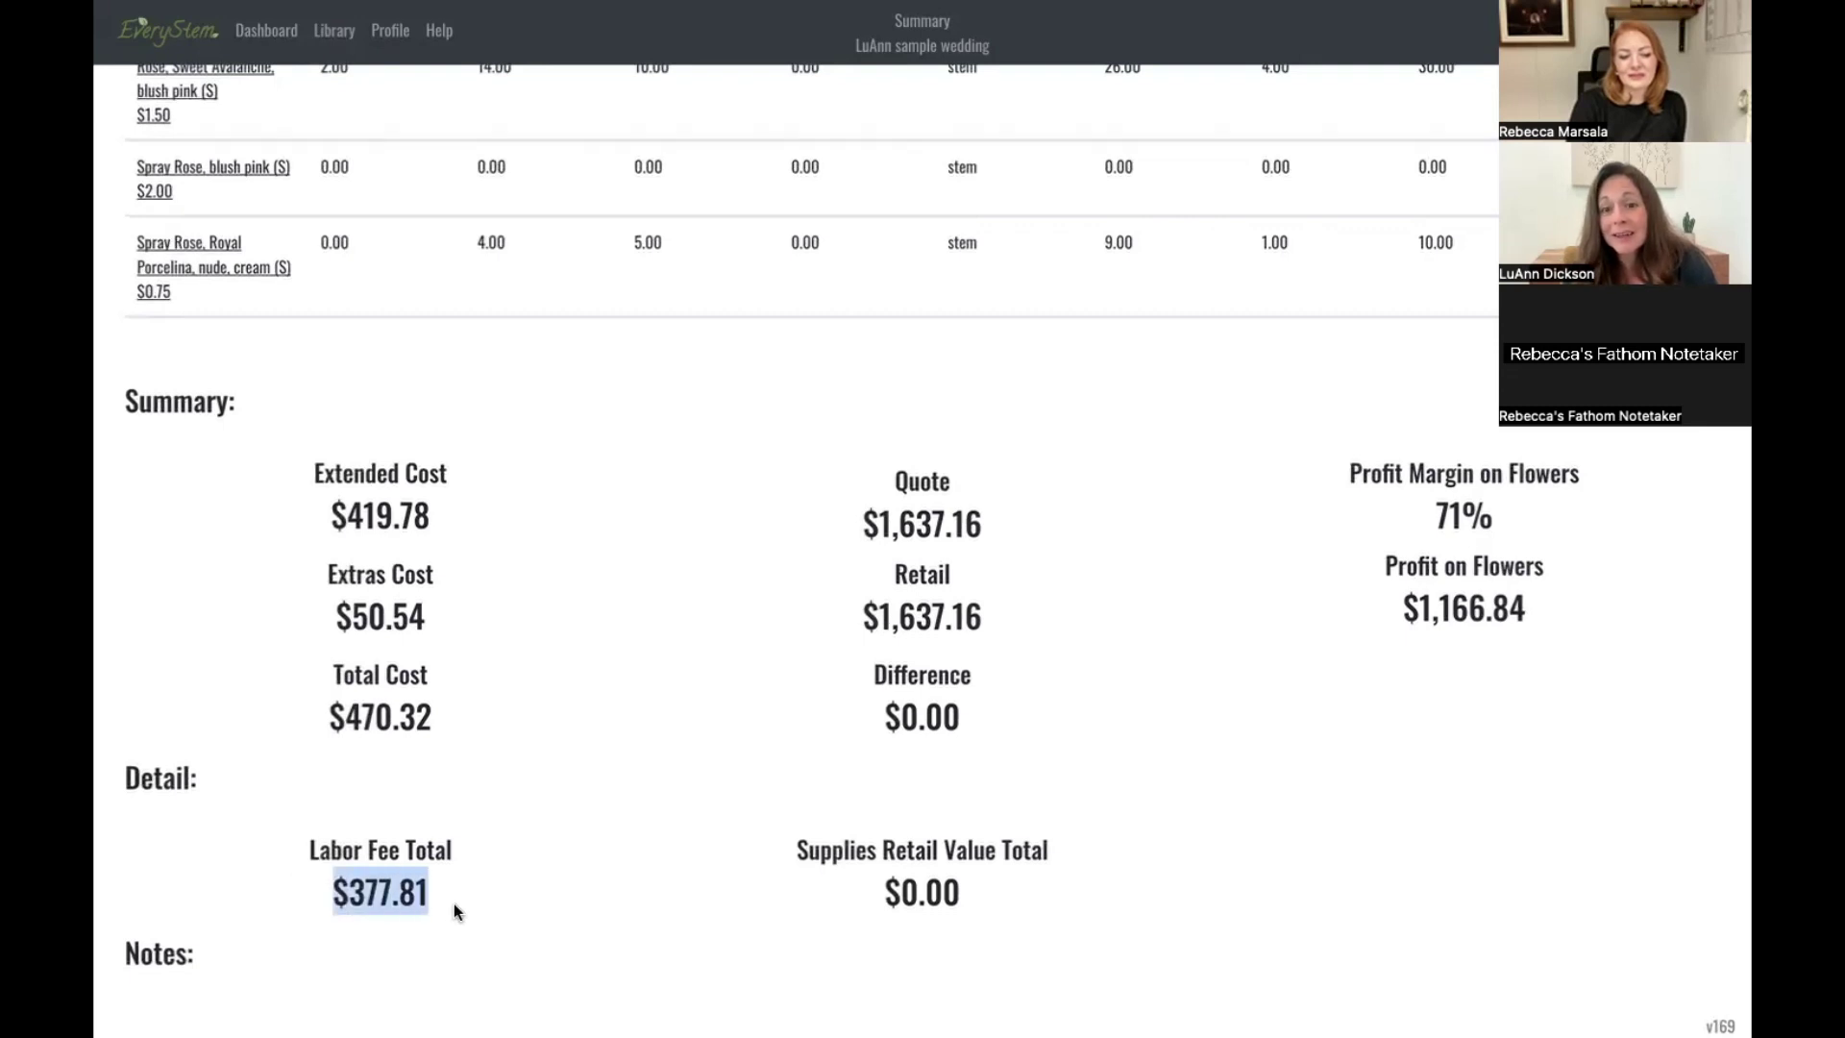
left_click(1128, 735)
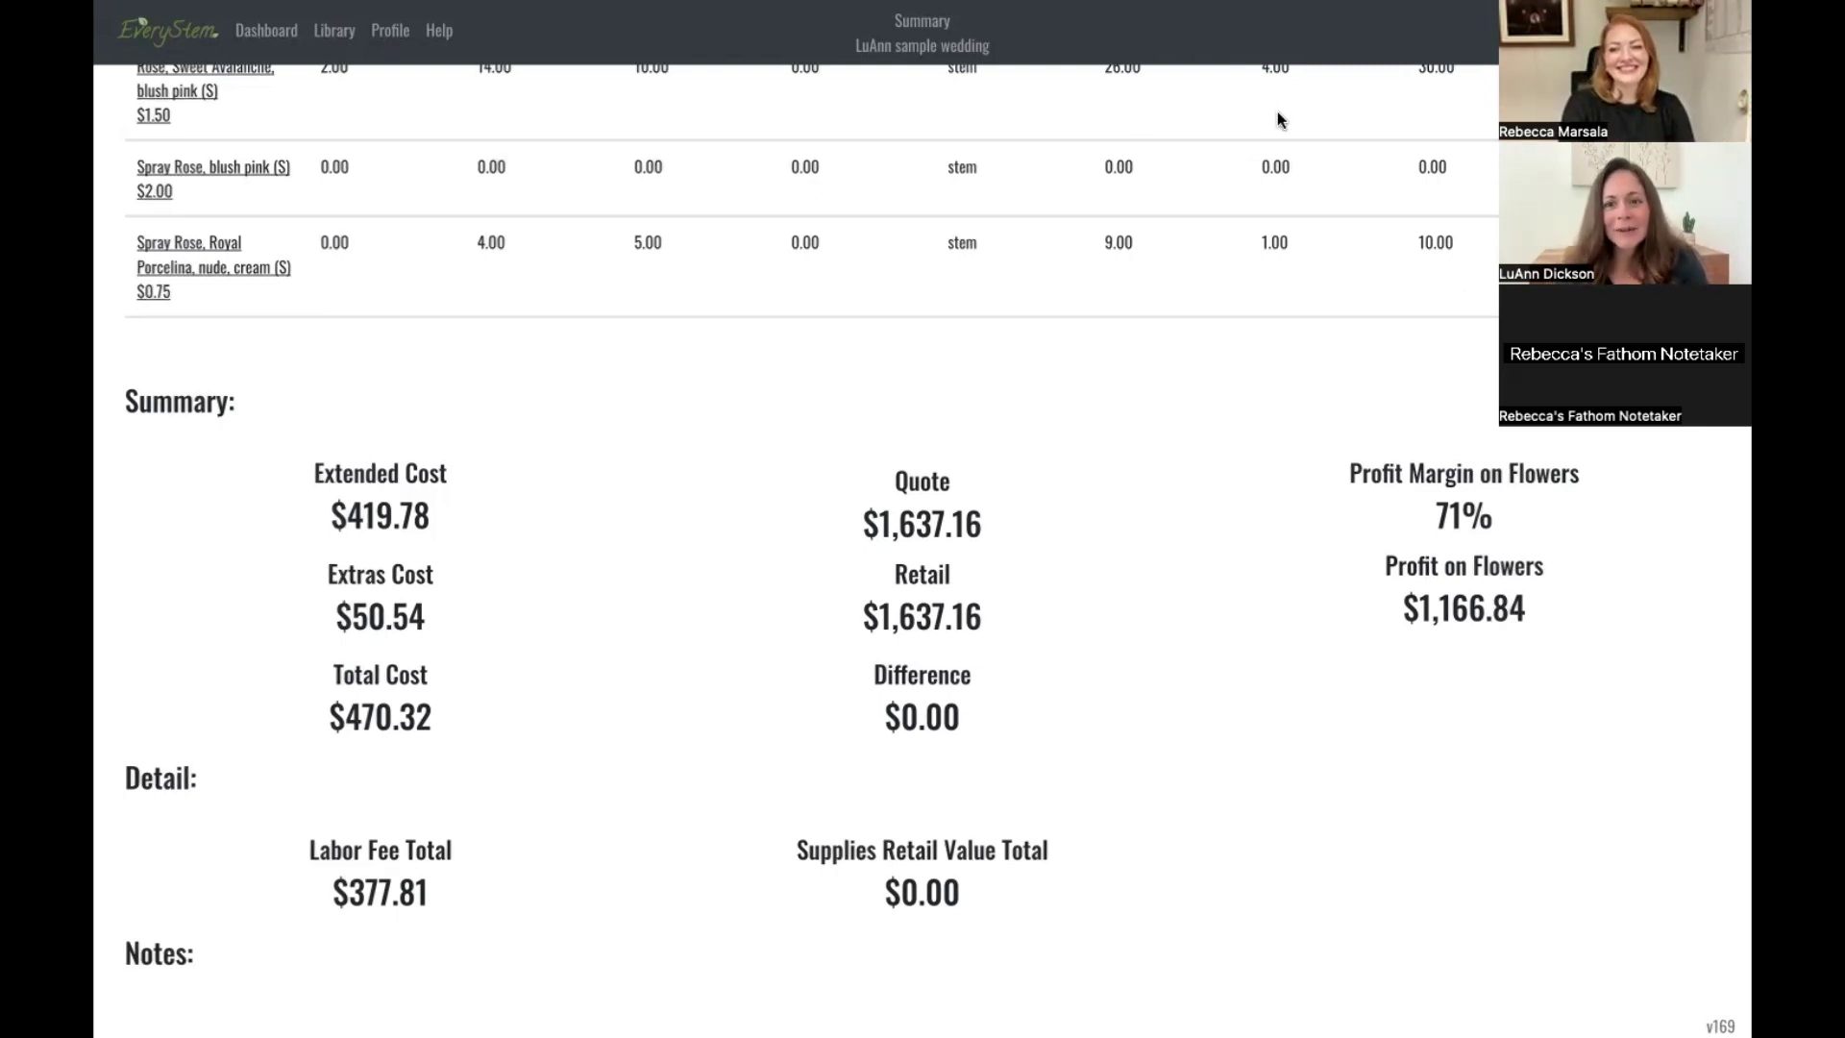
left_click_drag(1428, 527, 1514, 540)
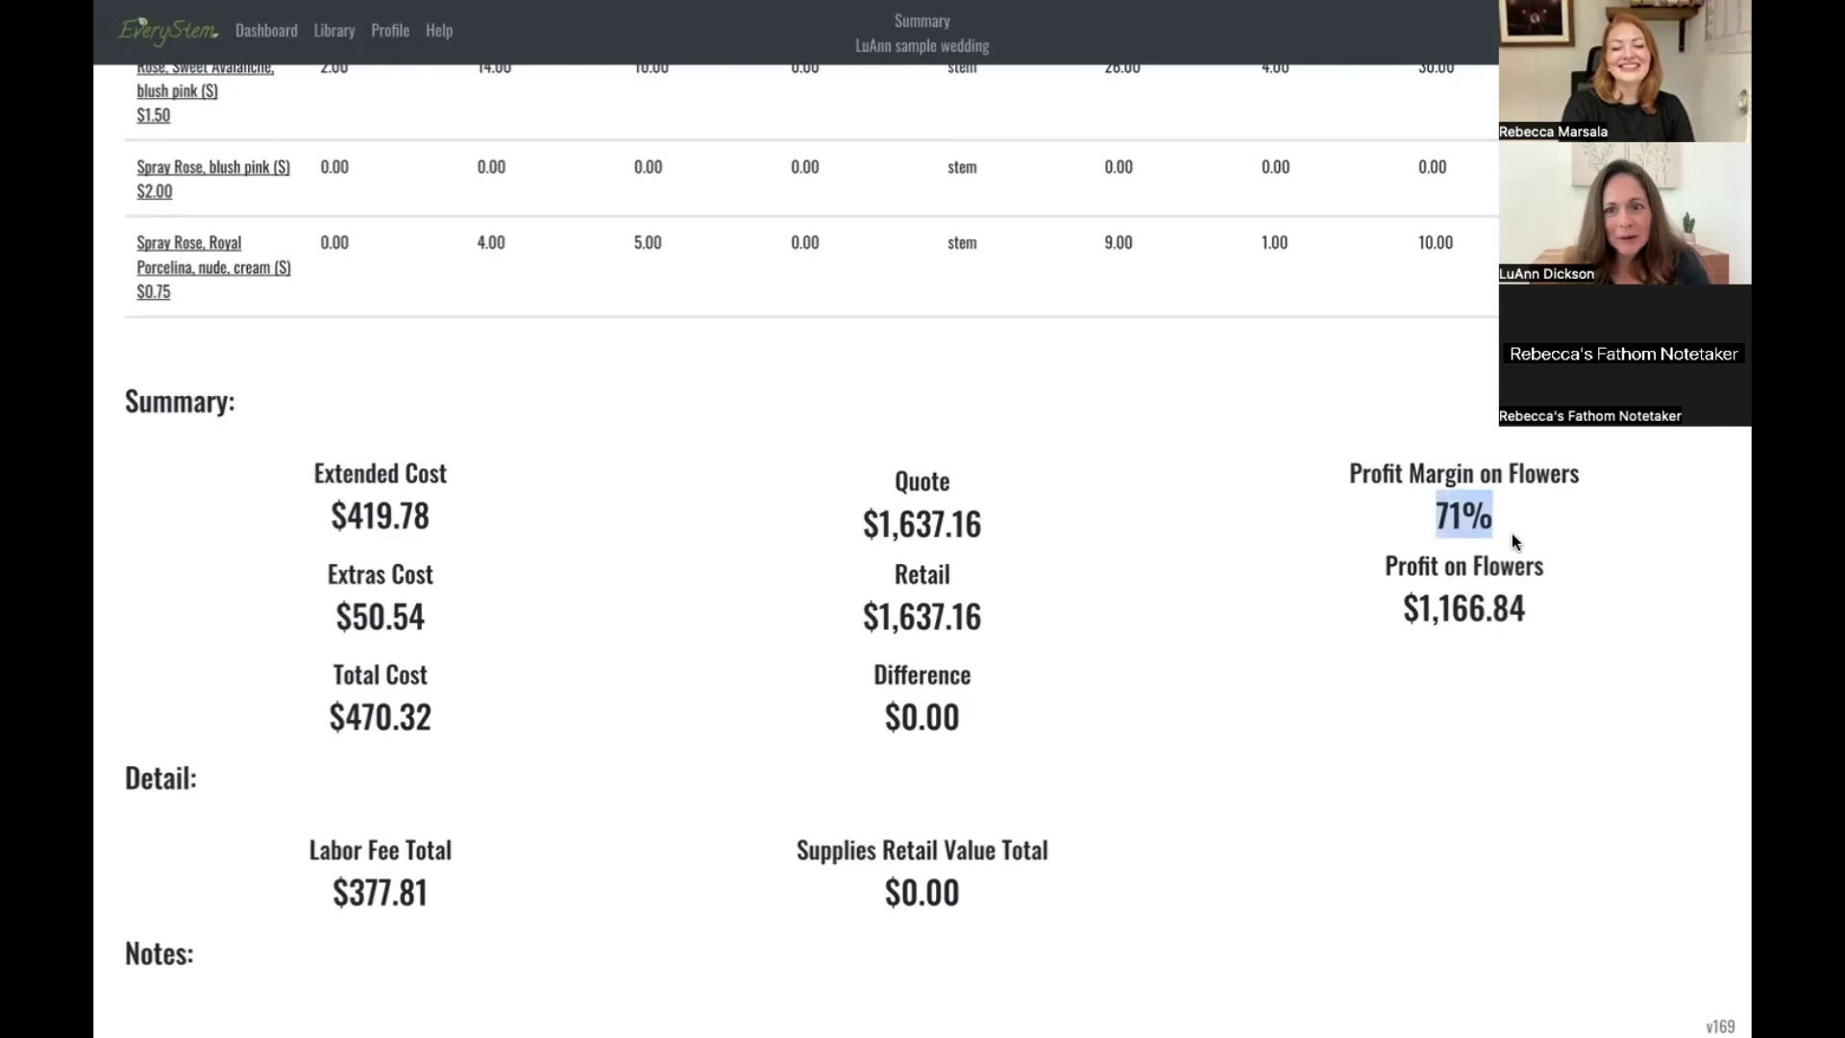
Examine the Labor Fee Total in the detail section of the sample wedding's summary
left_click(1513, 534)
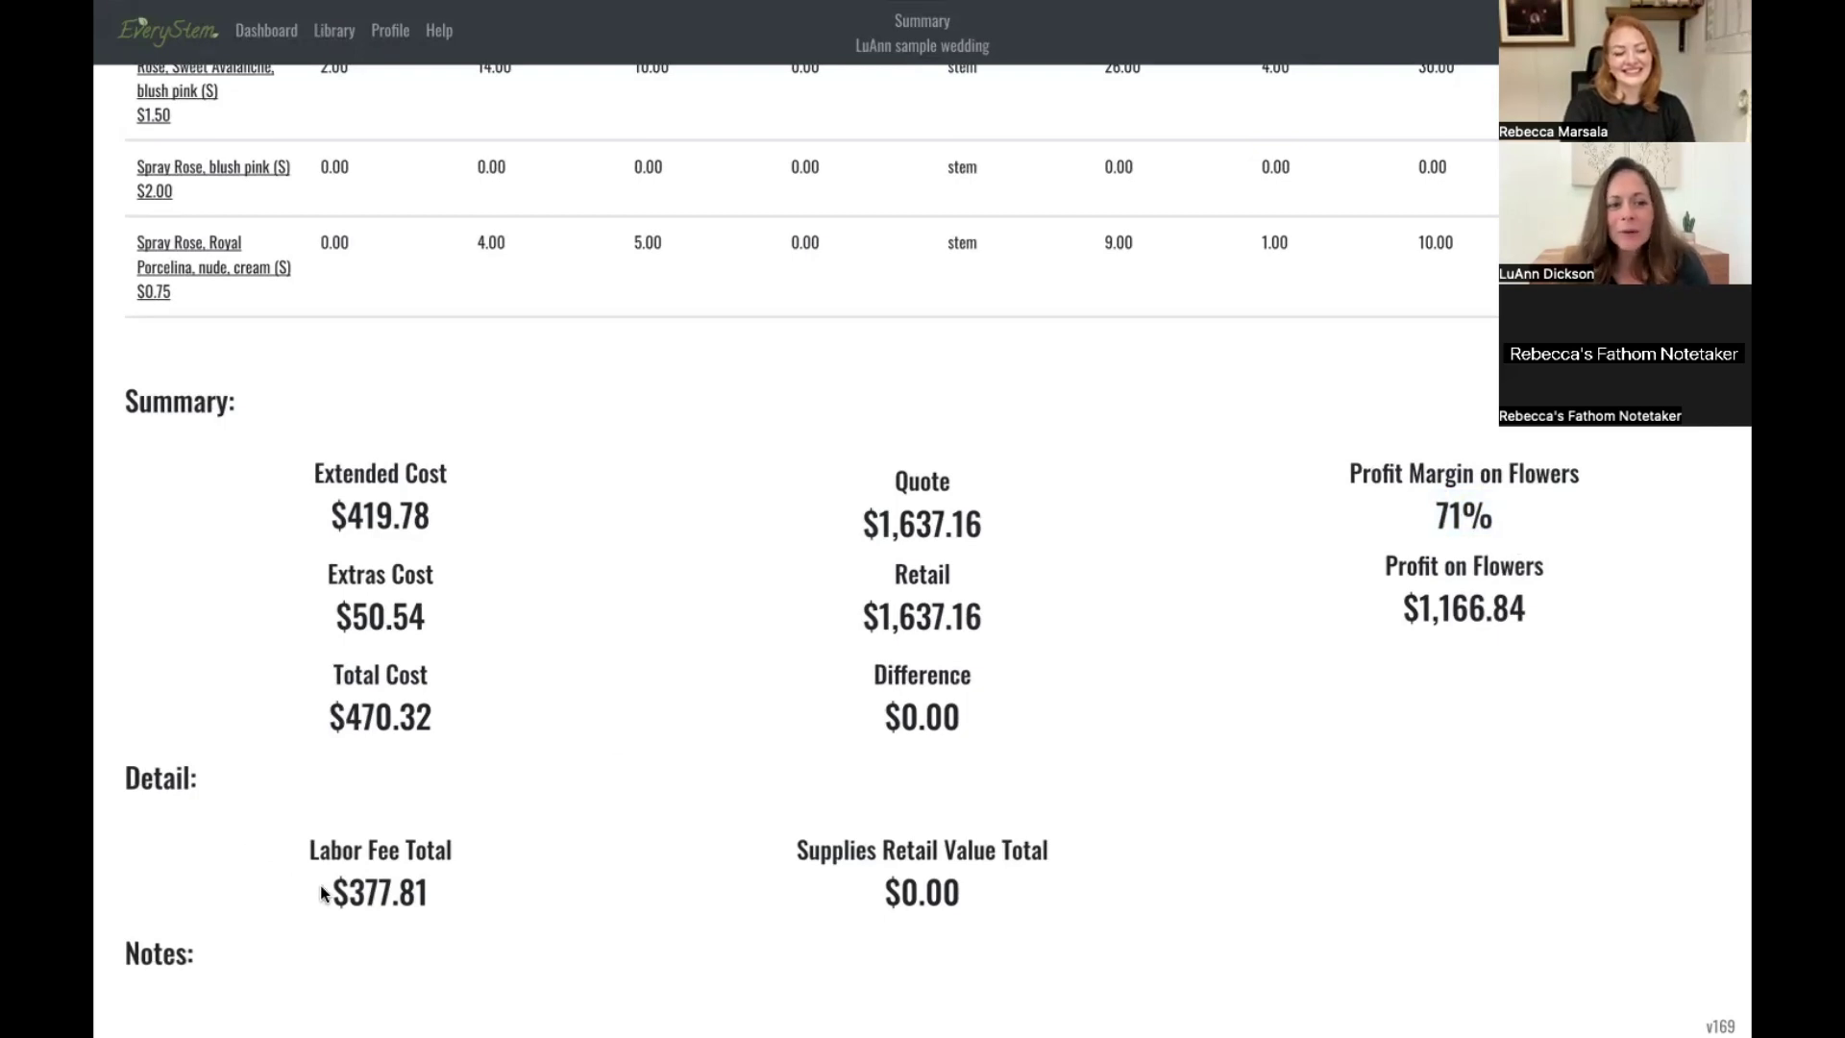
left_click_drag(323, 894, 468, 903)
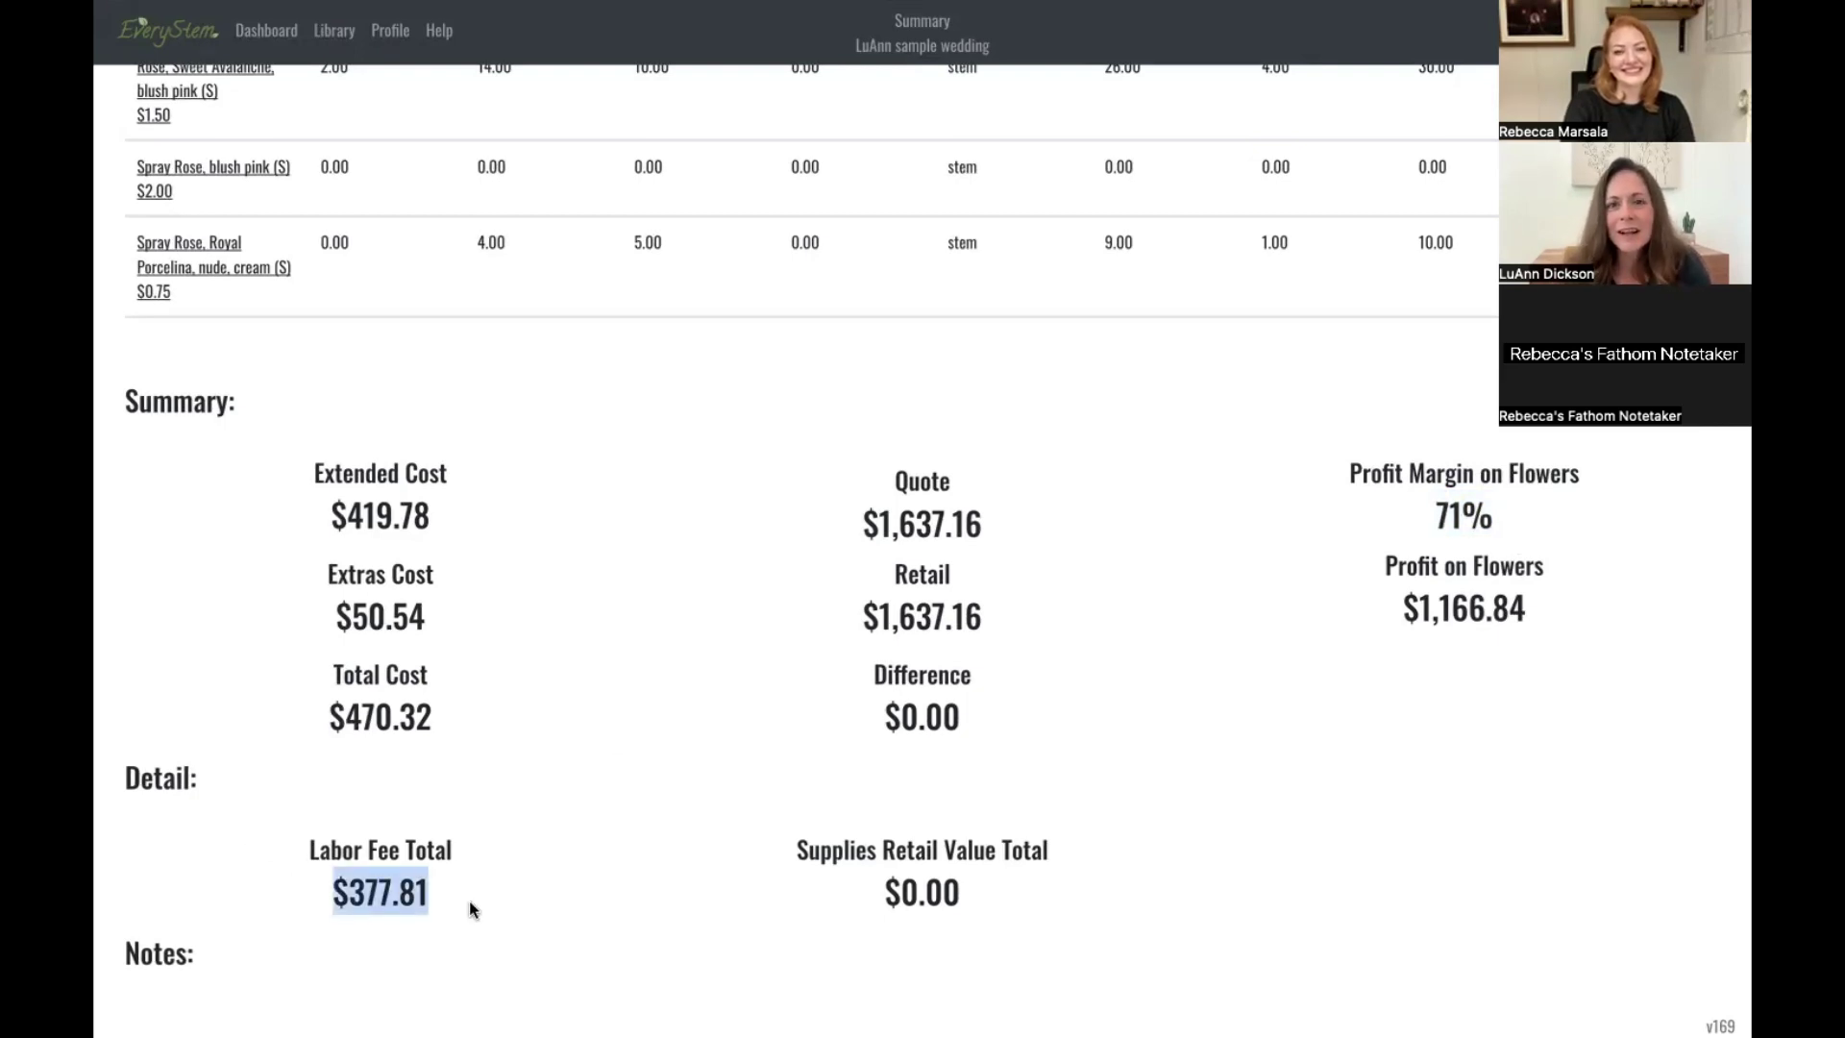
left_click(469, 901)
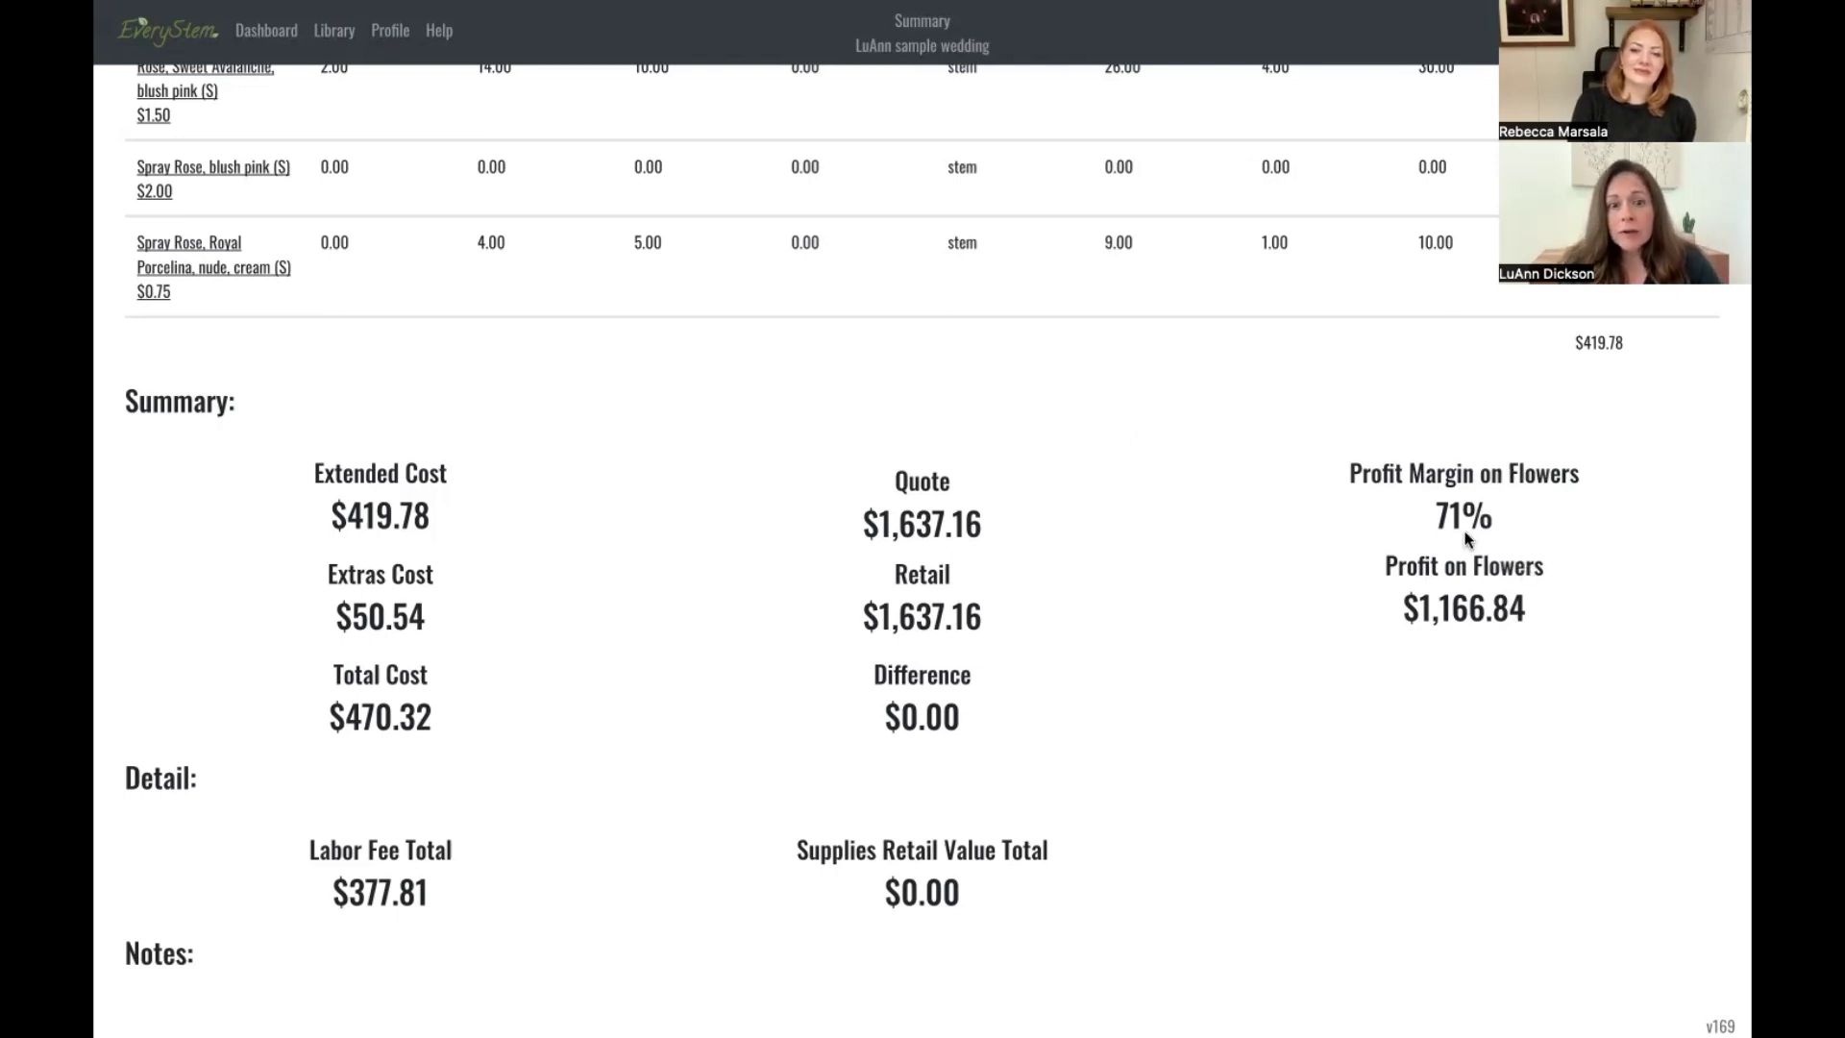
Open the sample wedding's Ceremony page and examine the Extended Cost and Retail Value of the floor ceremony arrangements
scroll(453, 461, "up", 5)
scroll(454, 458, "up", 1)
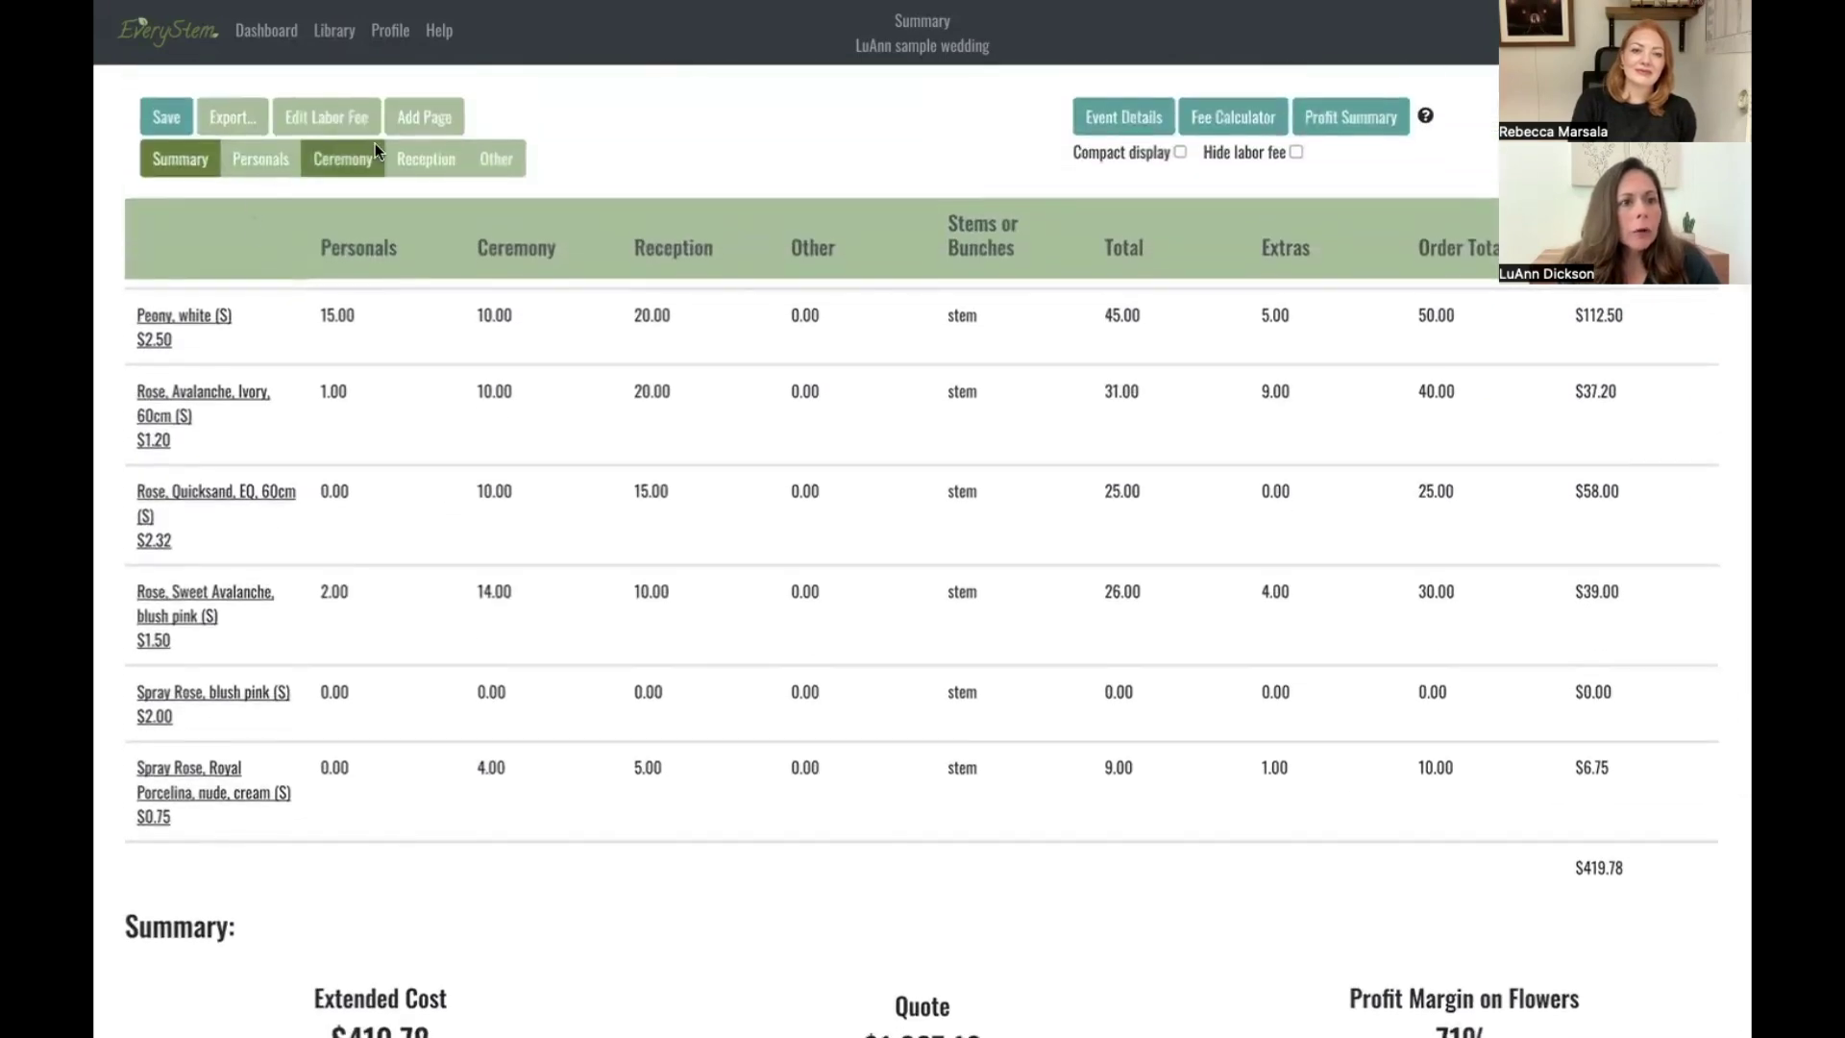
left_click(411, 160)
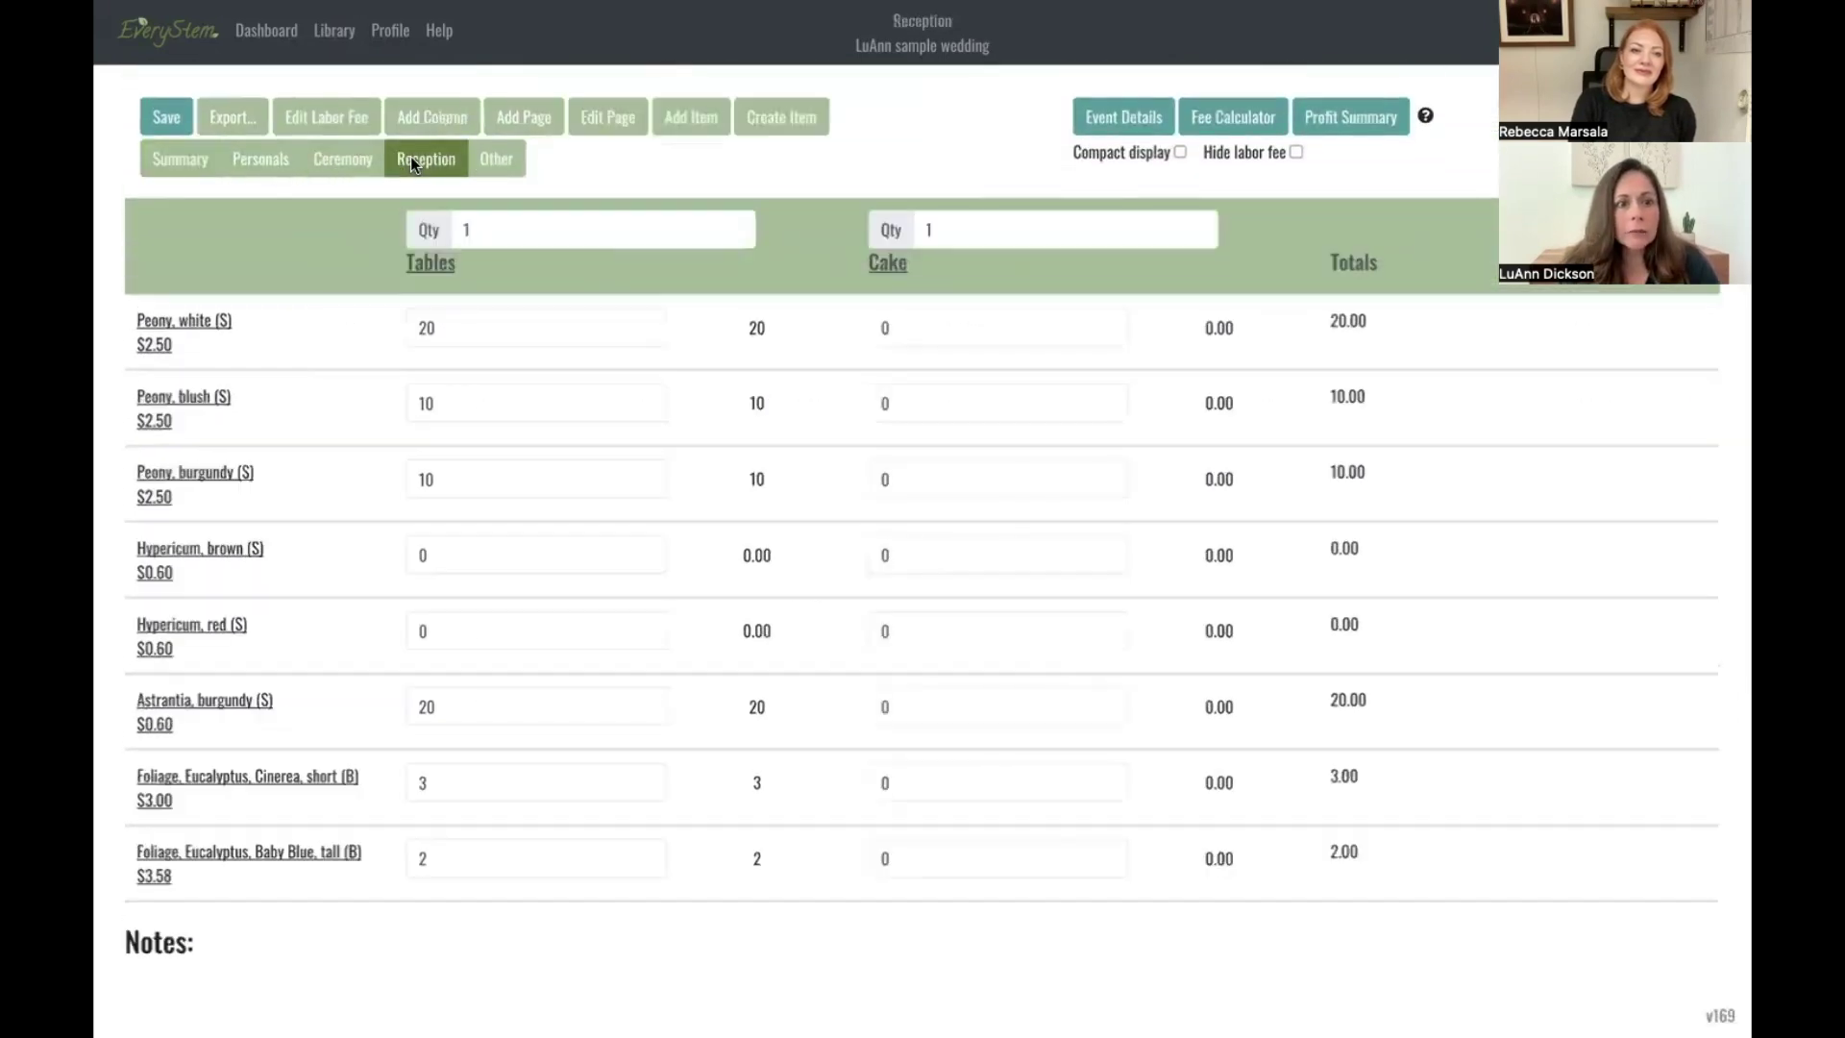
left_click(337, 169)
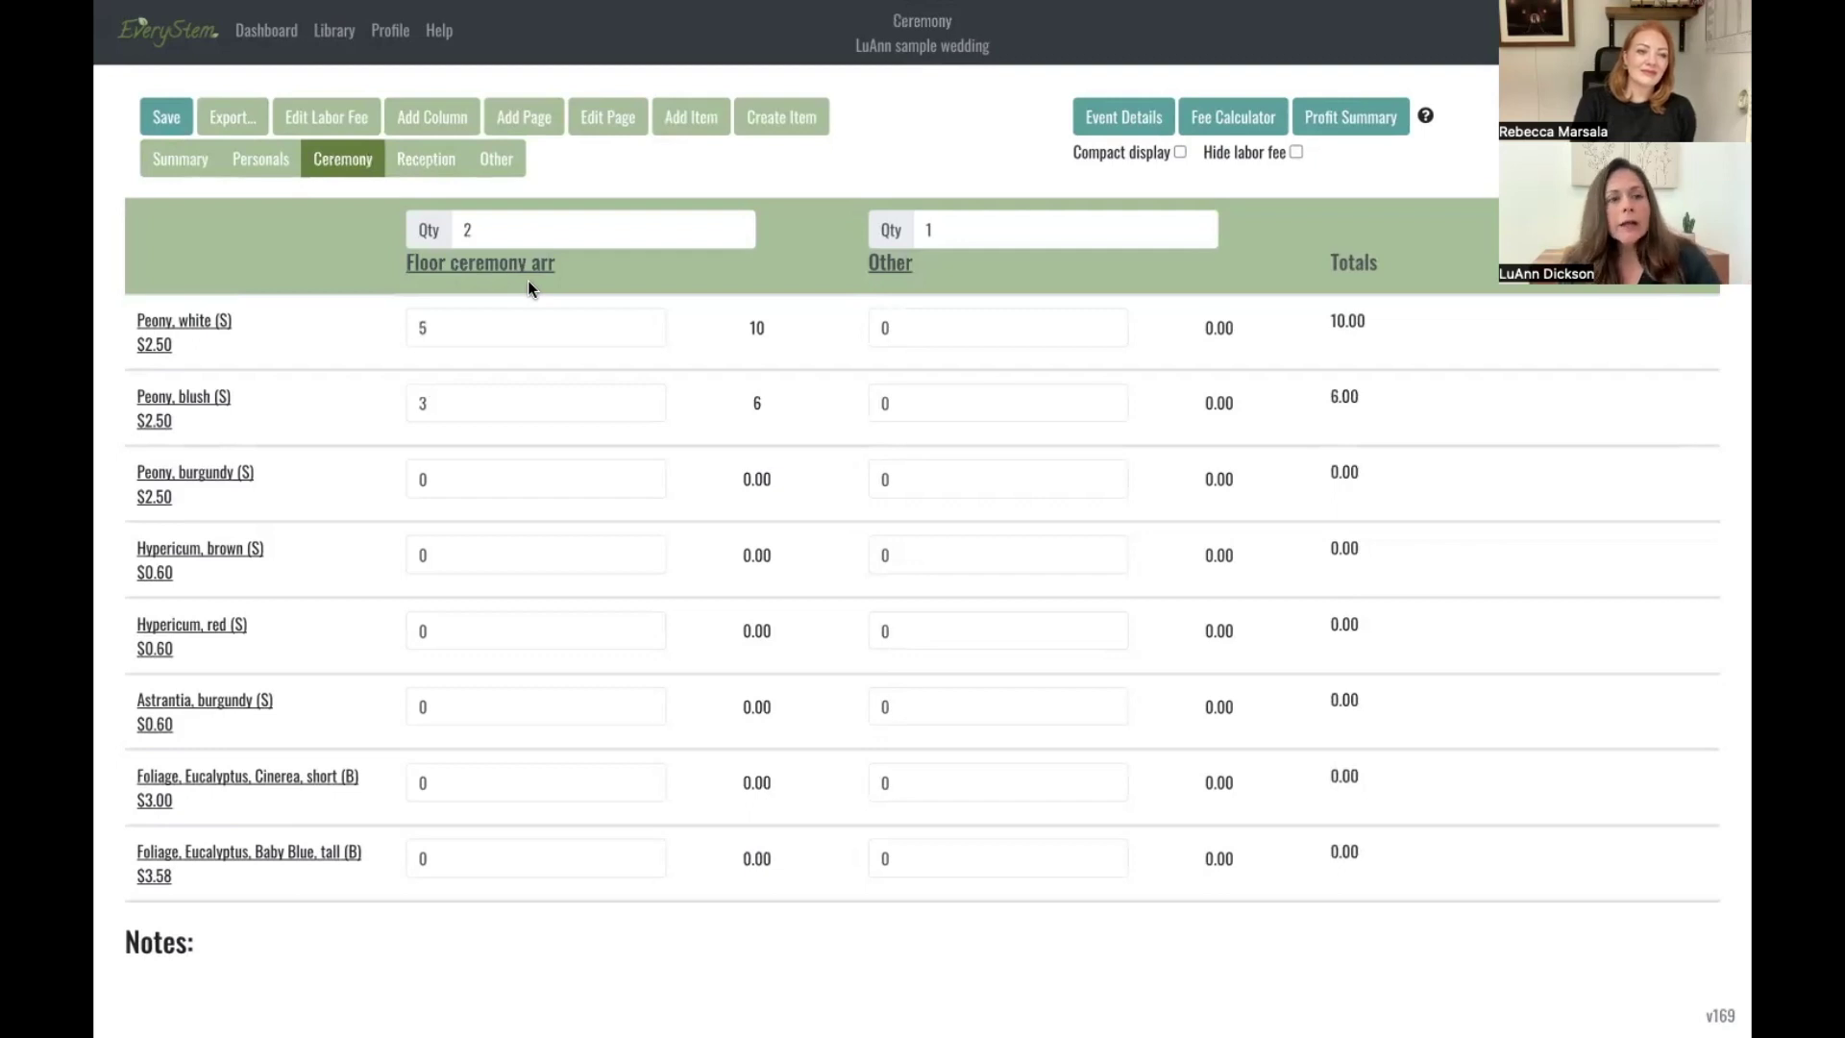
scroll(482, 679, "down", 3)
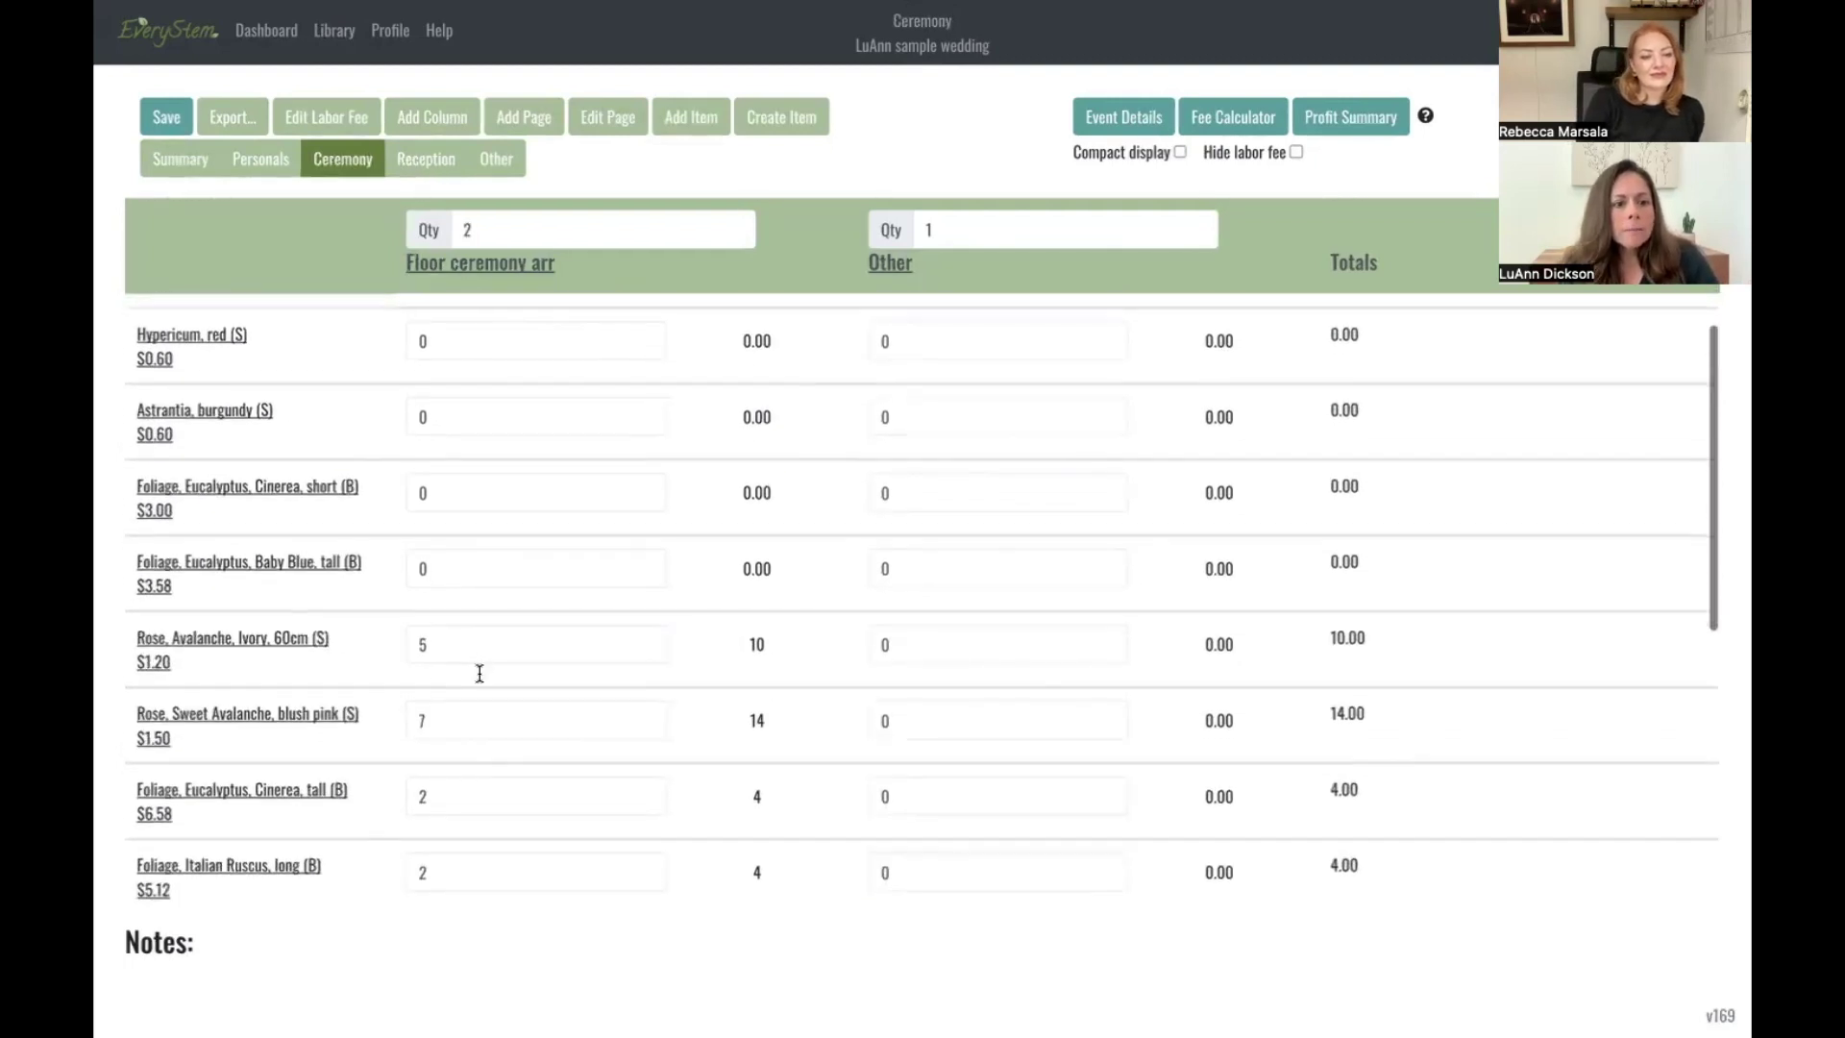
scroll(480, 673, "down", 5)
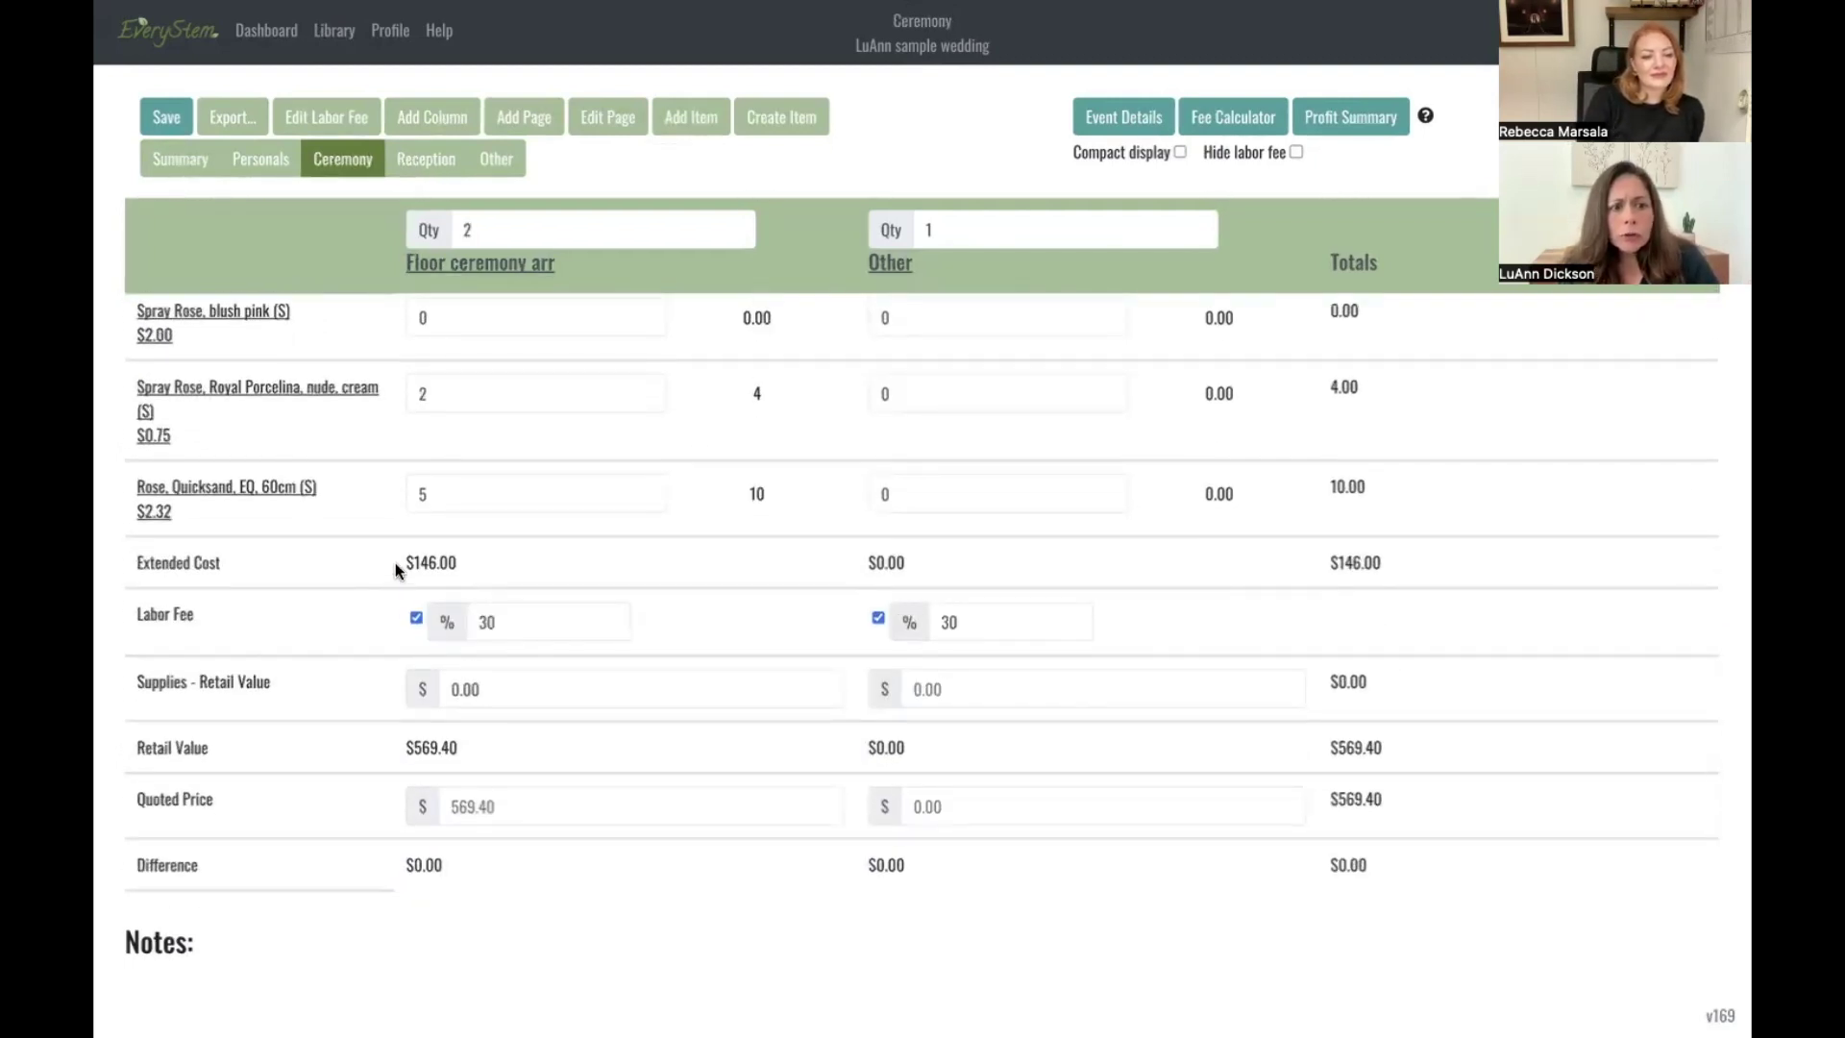
left_click_drag(397, 567, 487, 578)
left_click(383, 742)
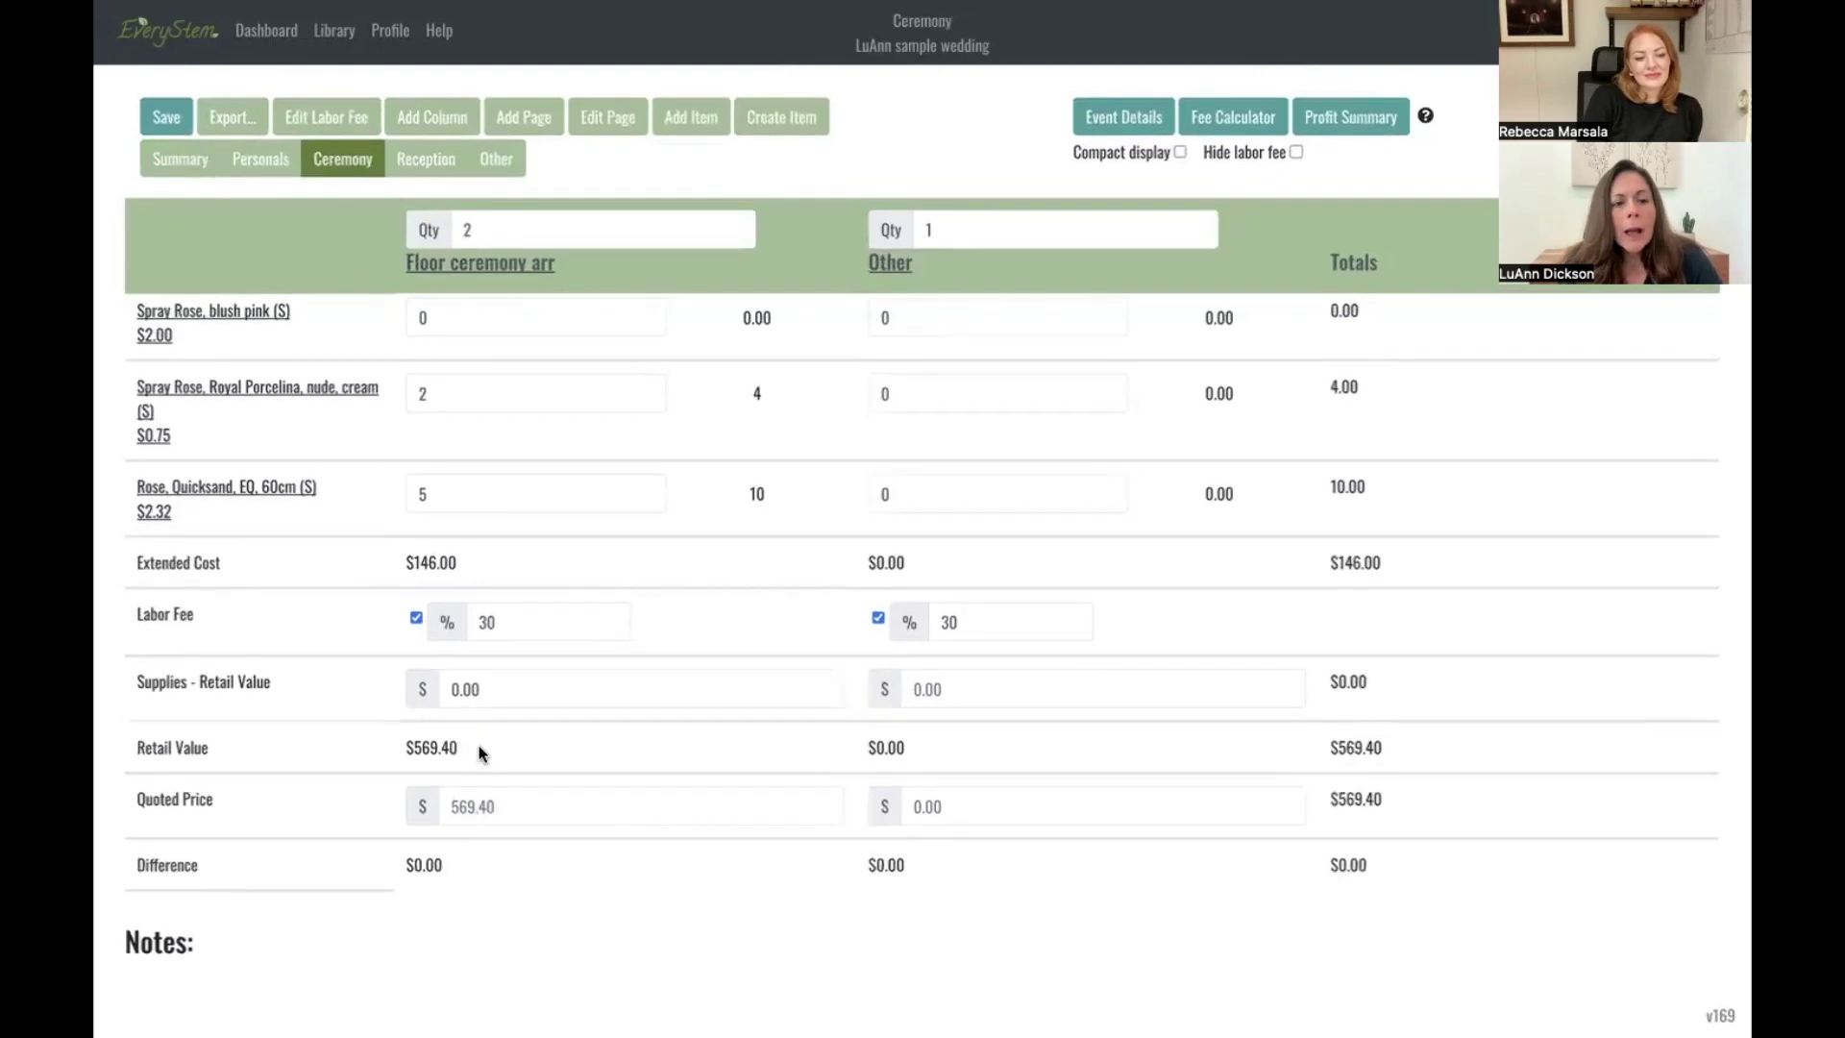
Set the Labor Fee for the floor ceremony arrangements to 50% and check the recalculated Retail Value
left_click_drag(509, 632, 471, 625)
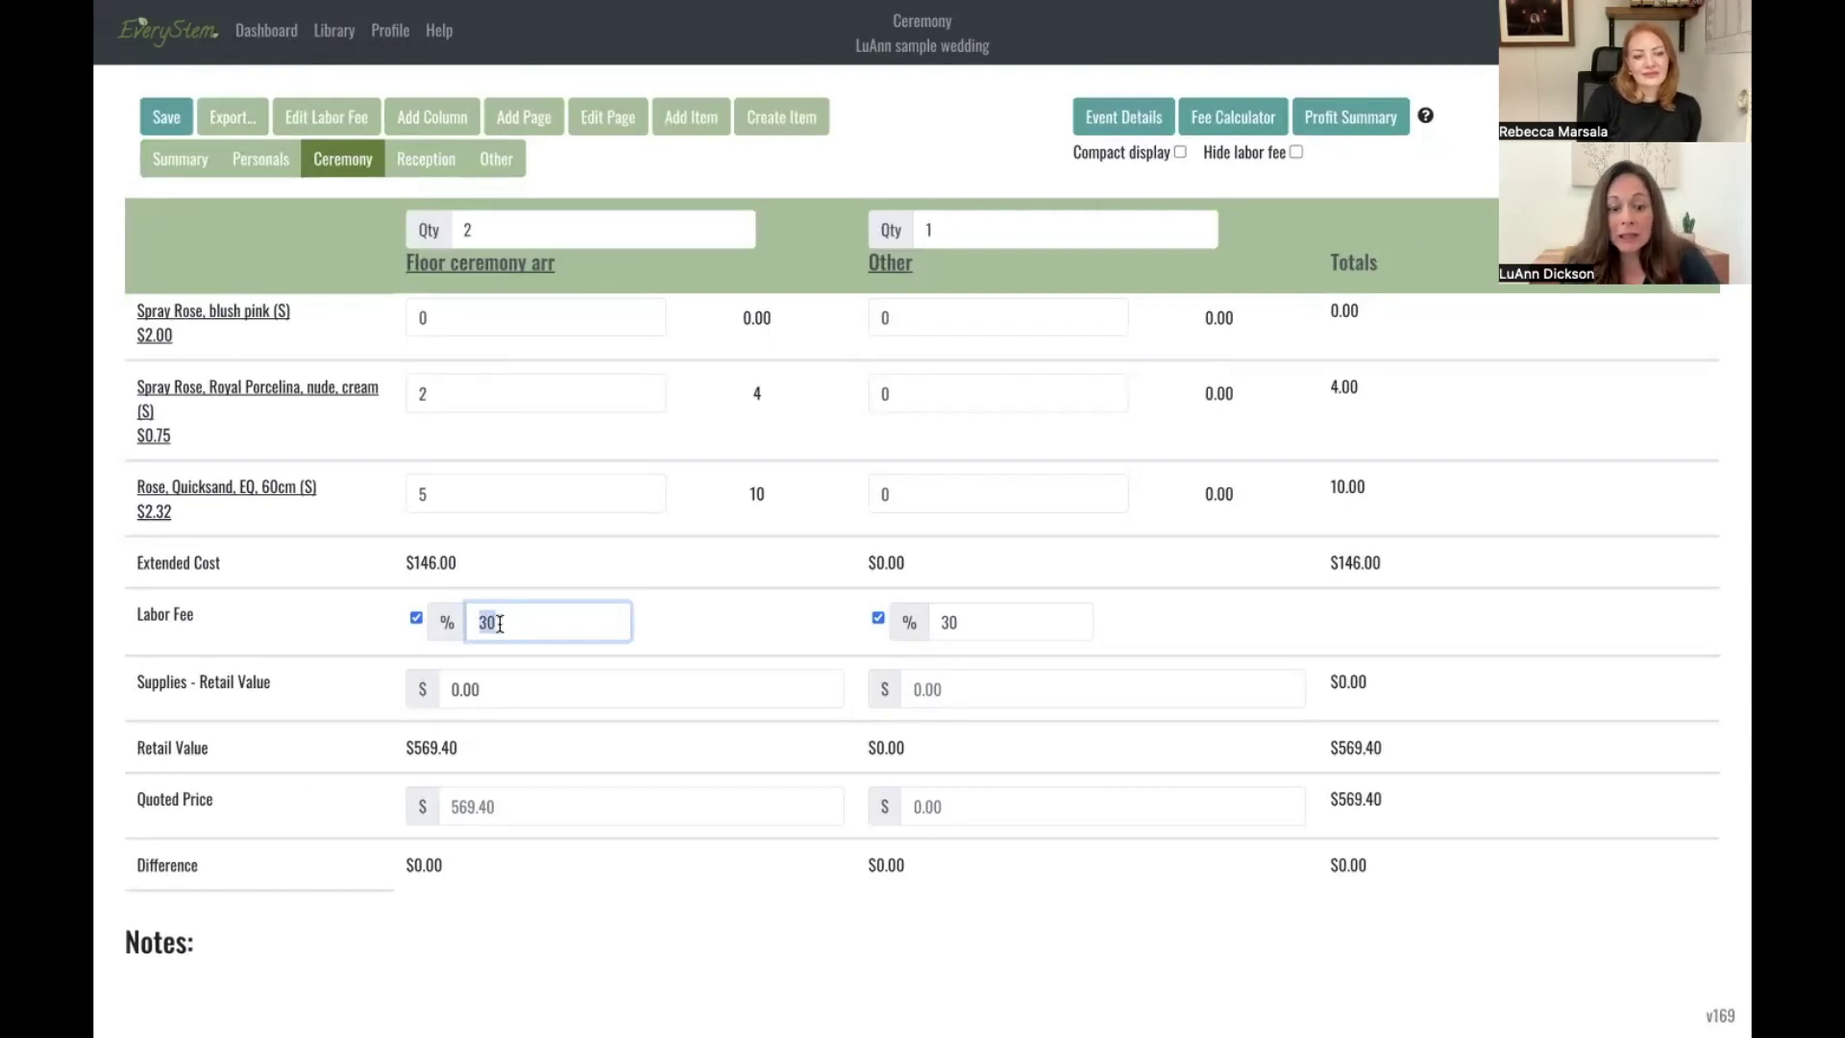
type("50")
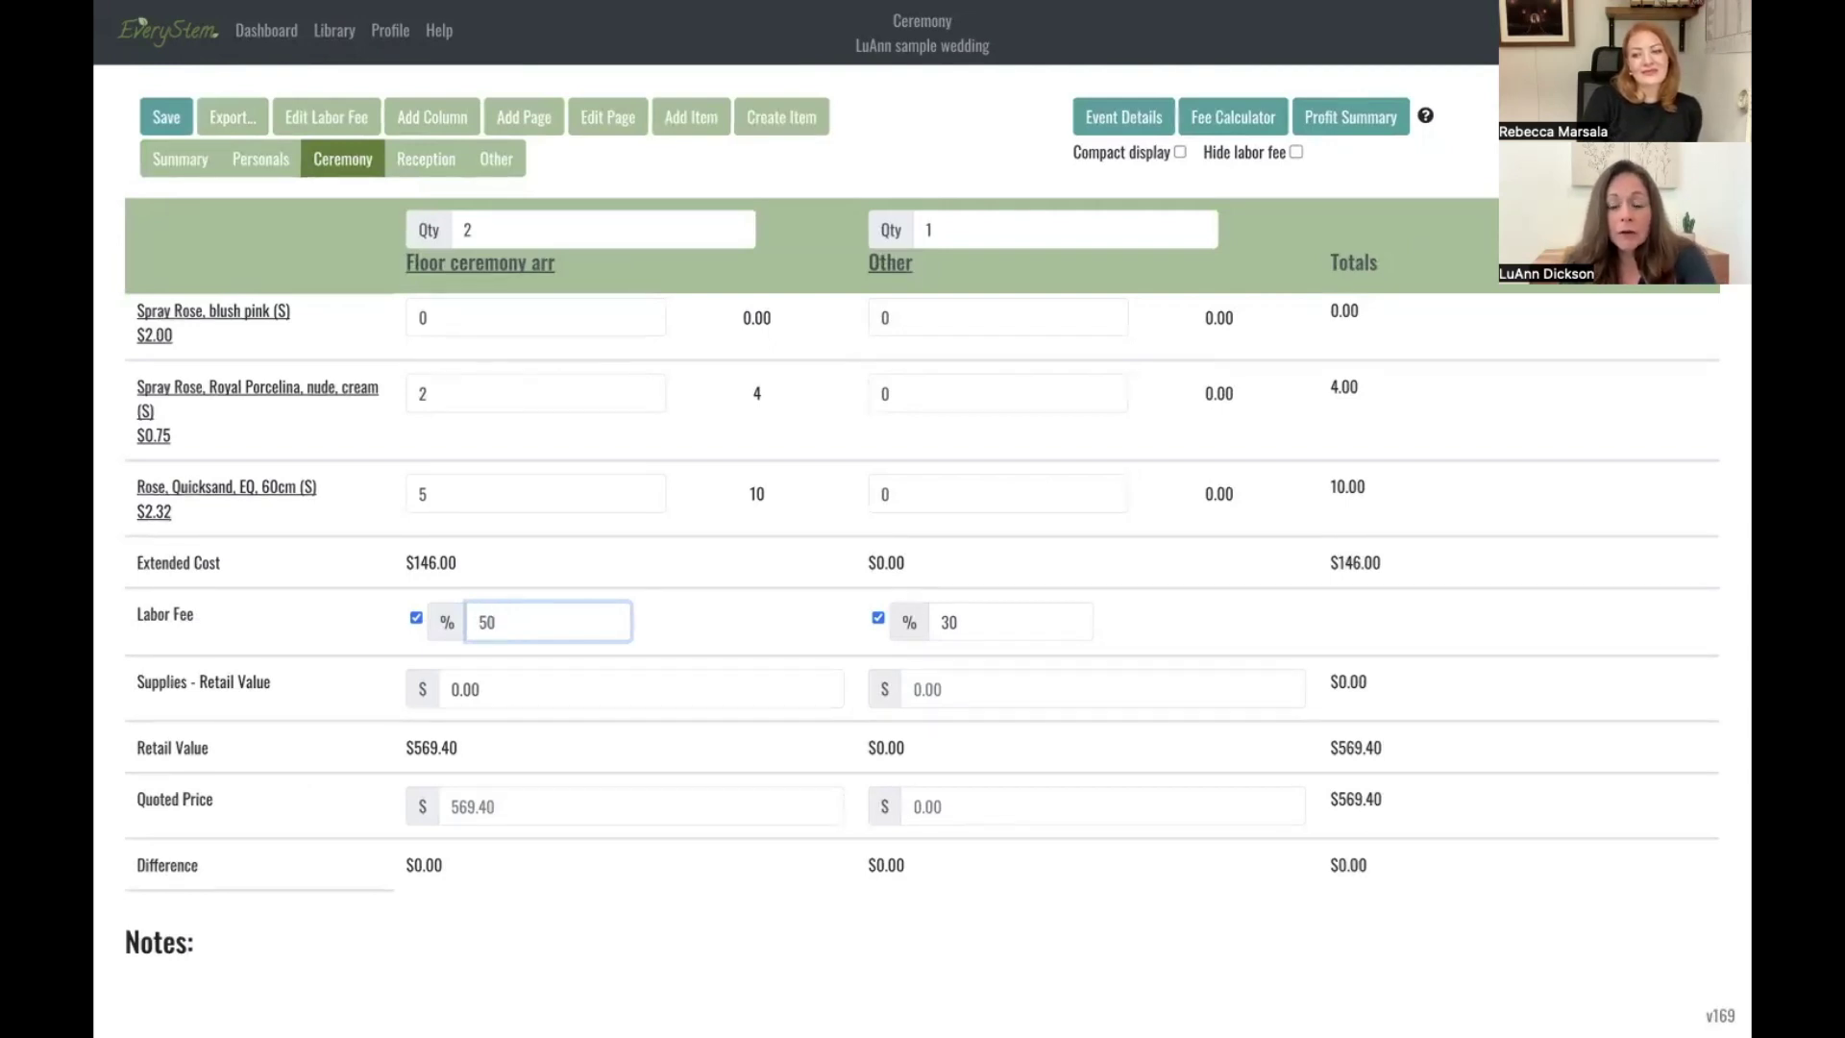
left_click(487, 750)
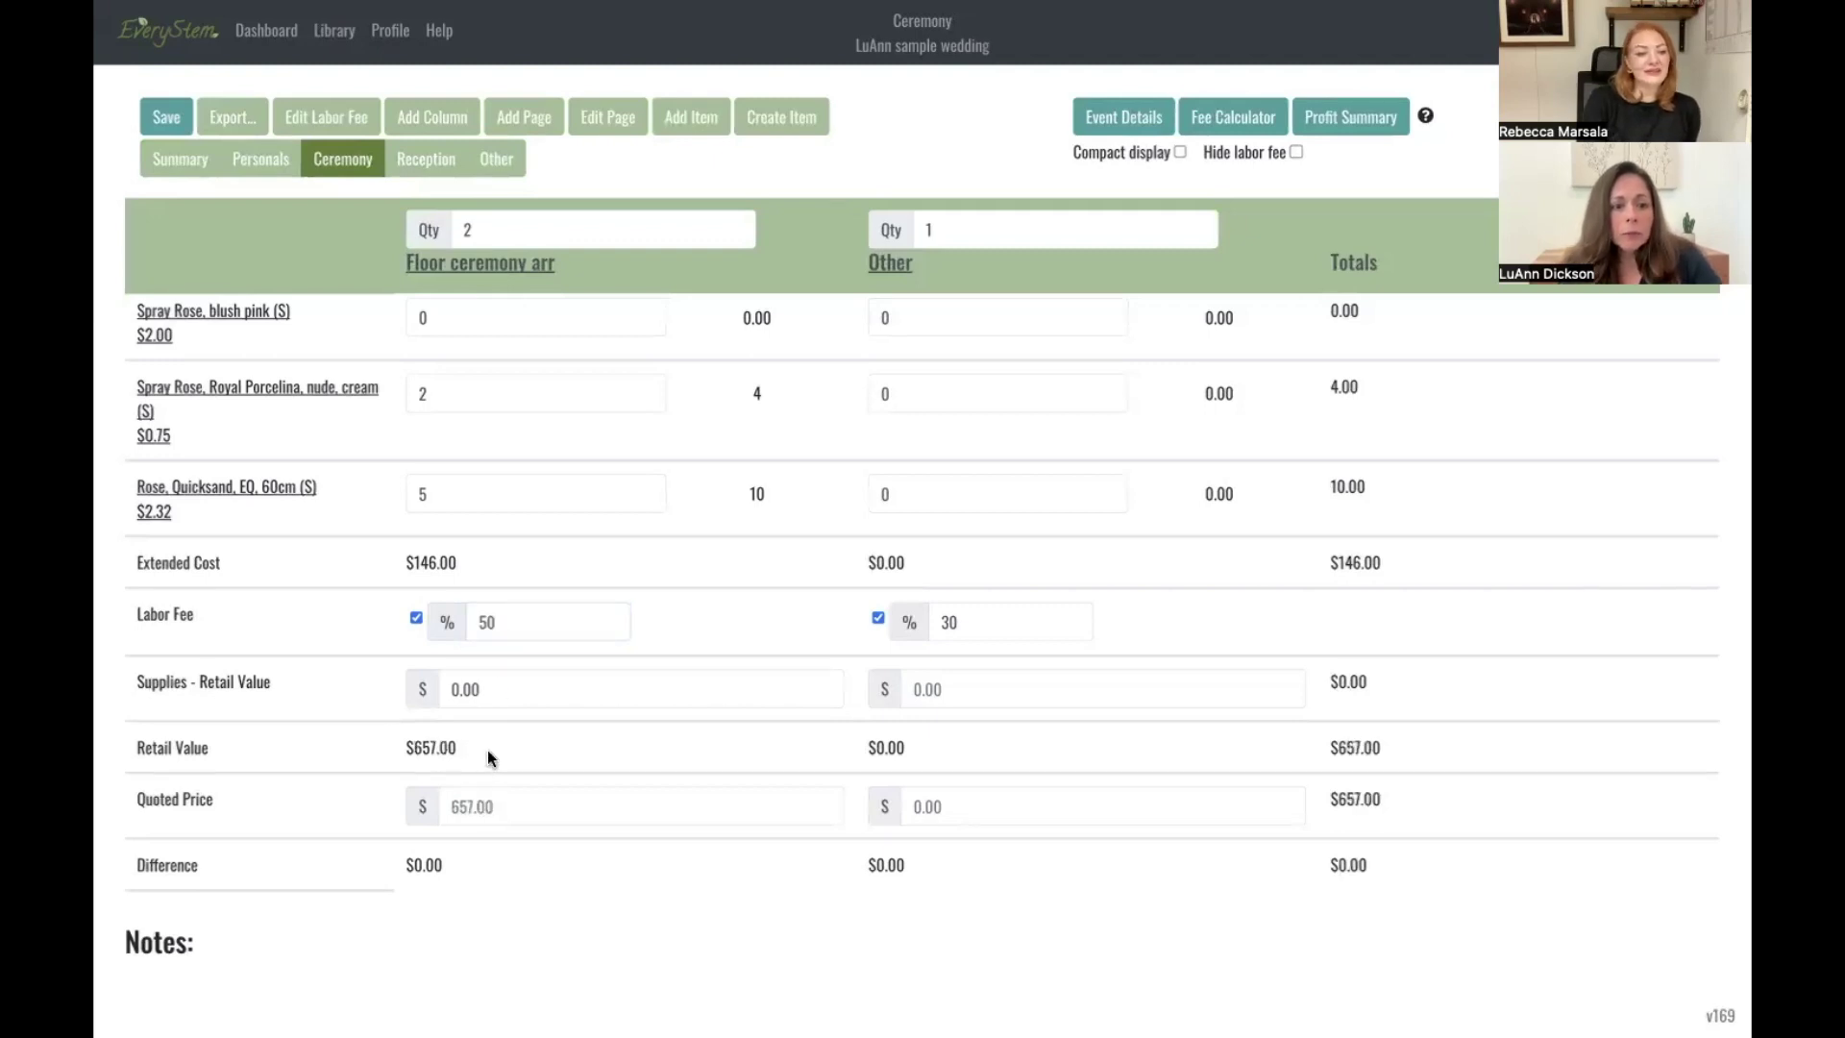
left_click(539, 769)
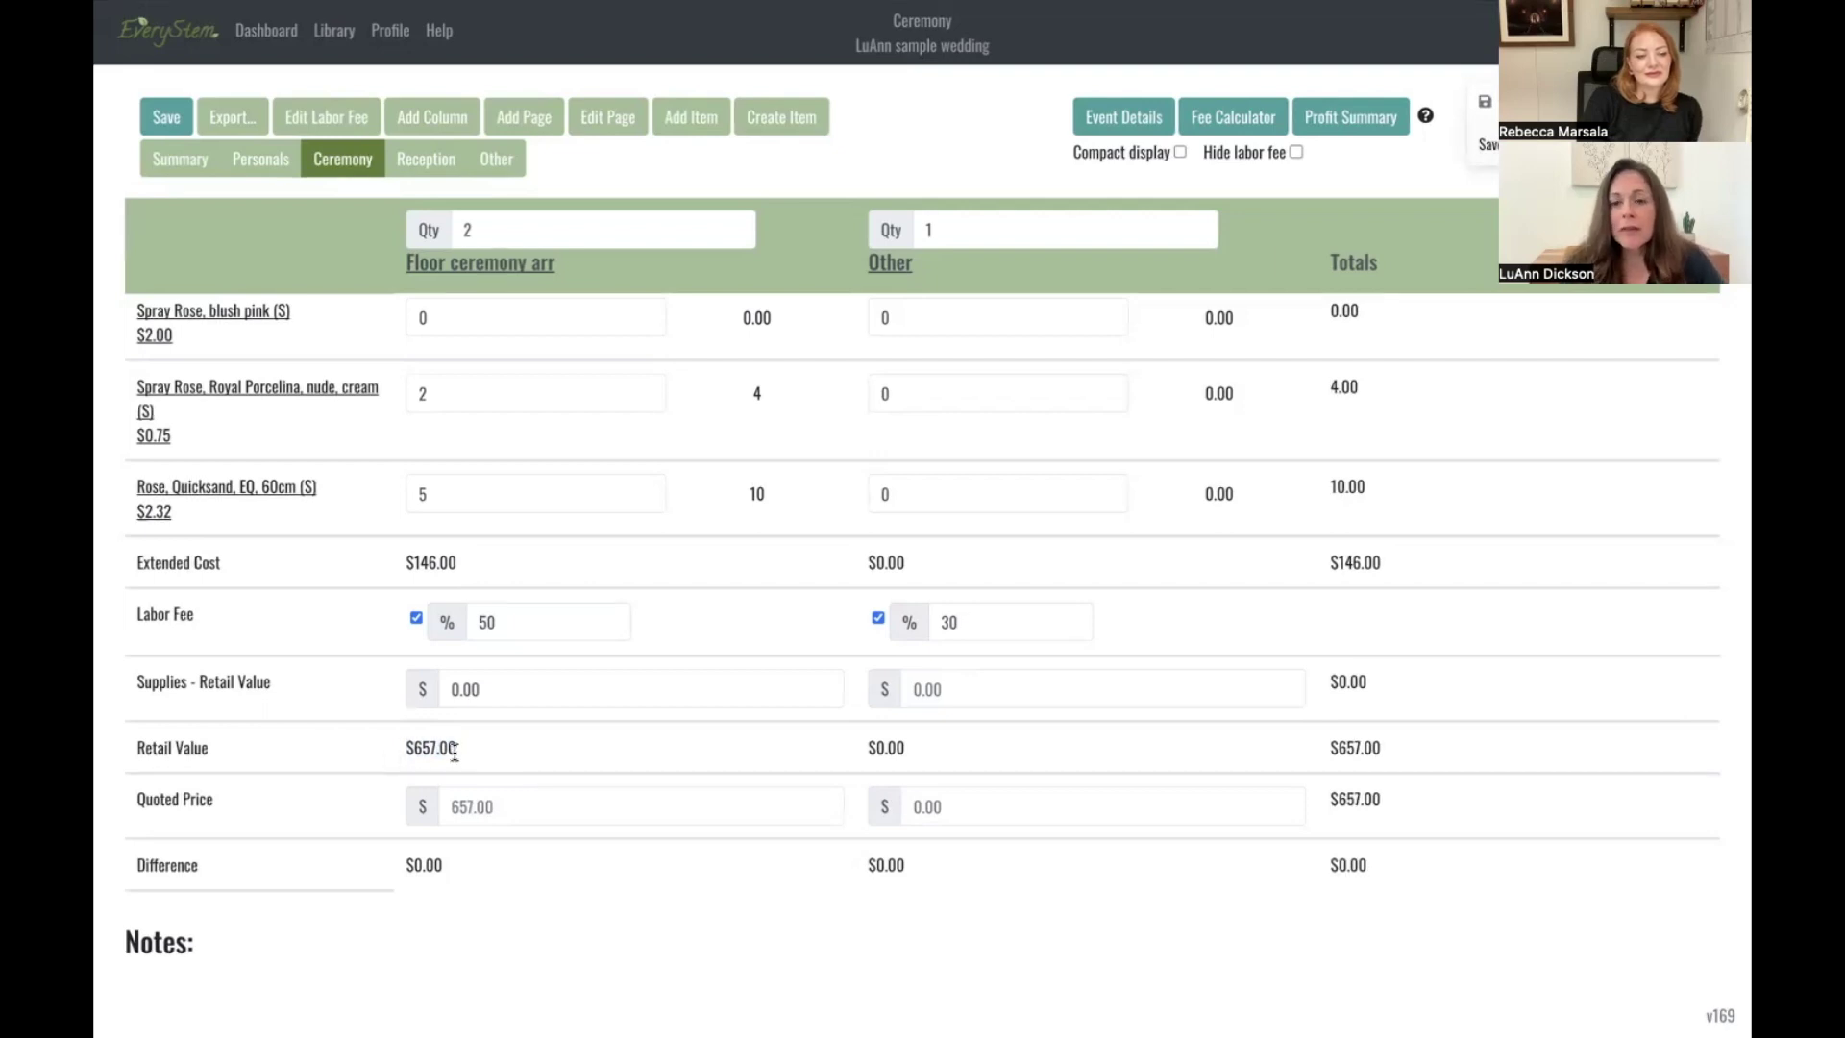
Set the Labor Fee for the floor ceremony arrangements back to 30%
left_click(497, 620)
key("BackSpace")
key("BackSpace")
type("30")
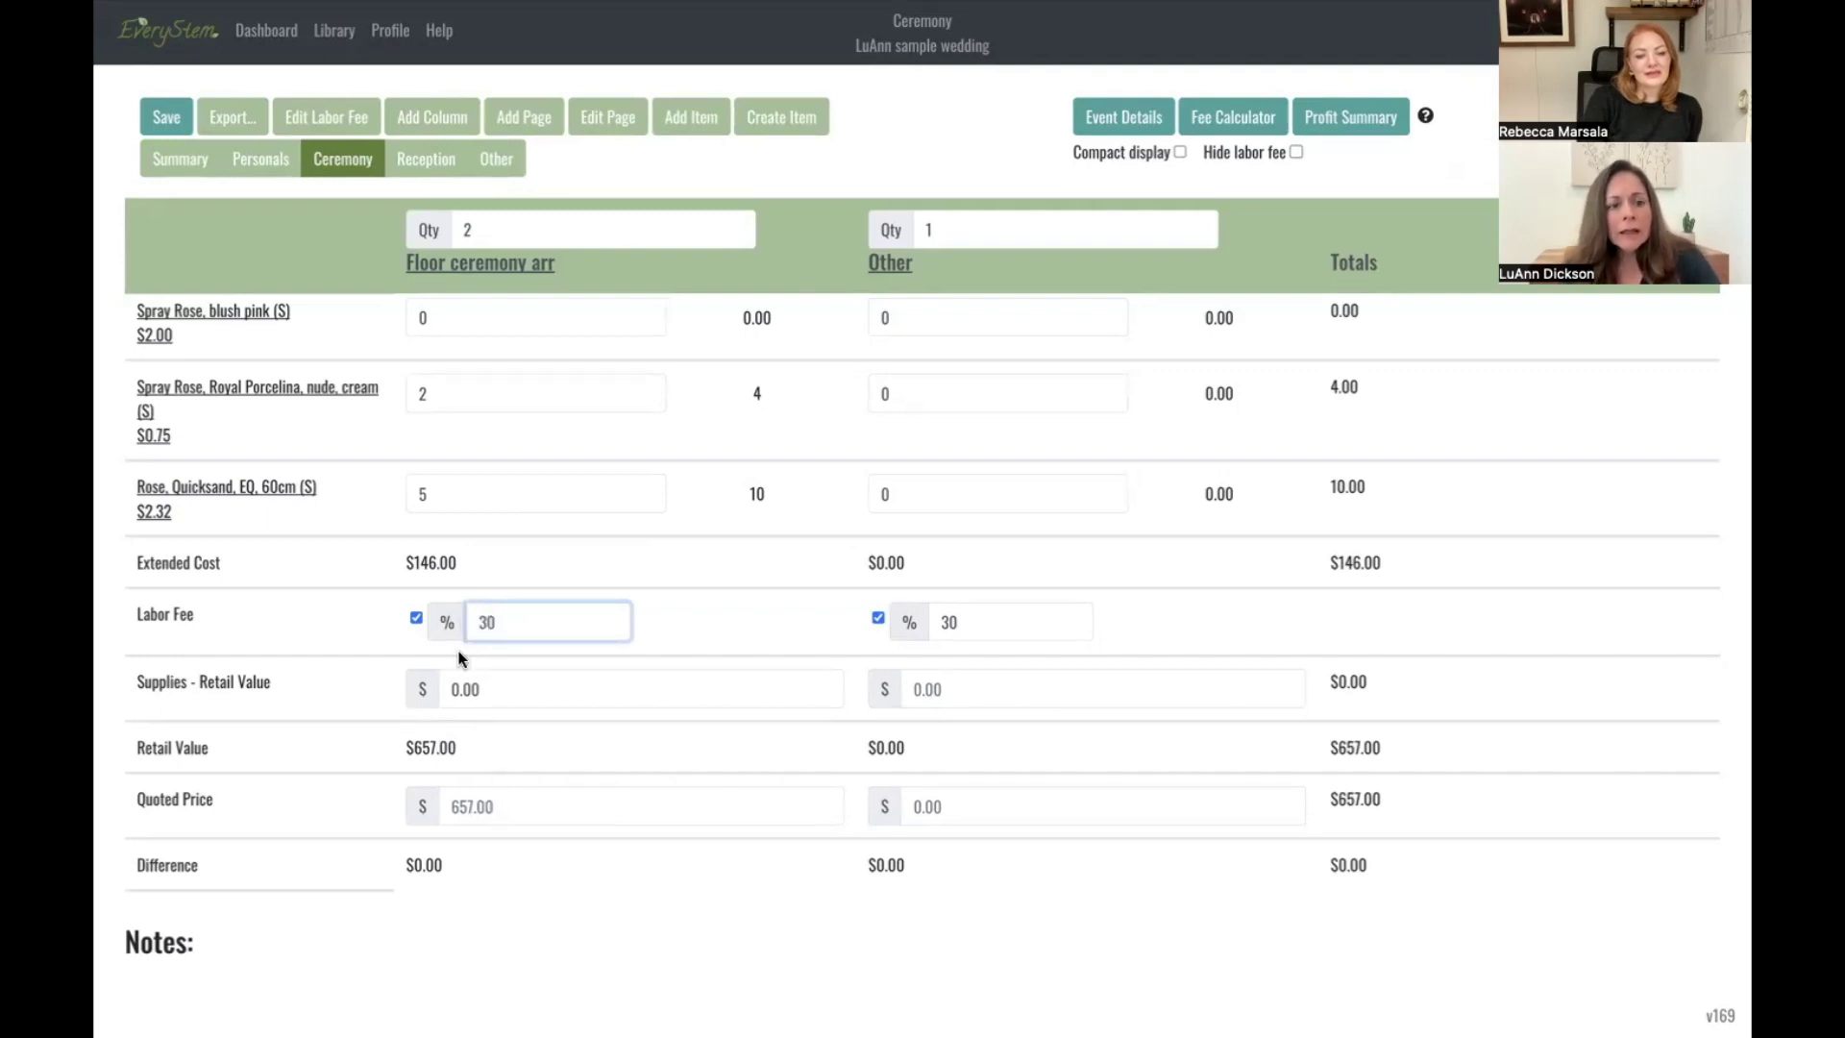
left_click(490, 748)
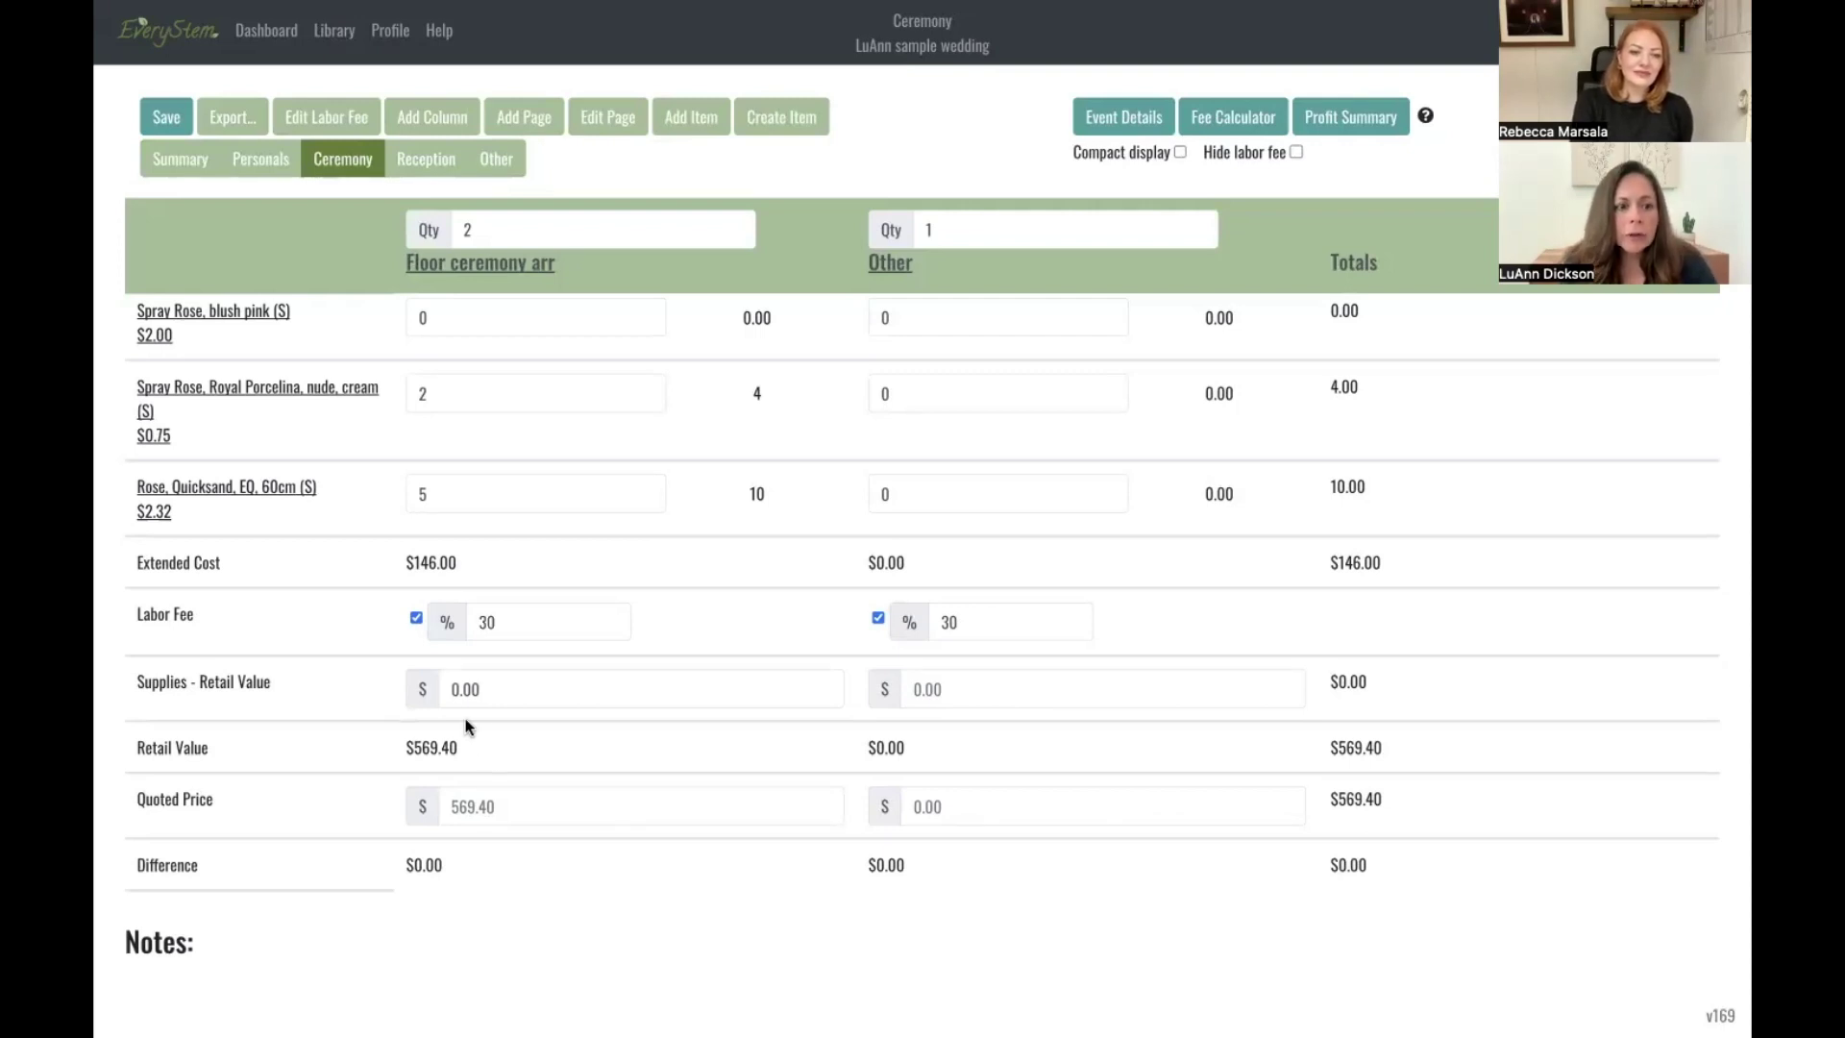
Set the Supplies - Retail Value for the floor ceremony arrangements to $200 and check the recalculated Retail Value
left_click(491, 689)
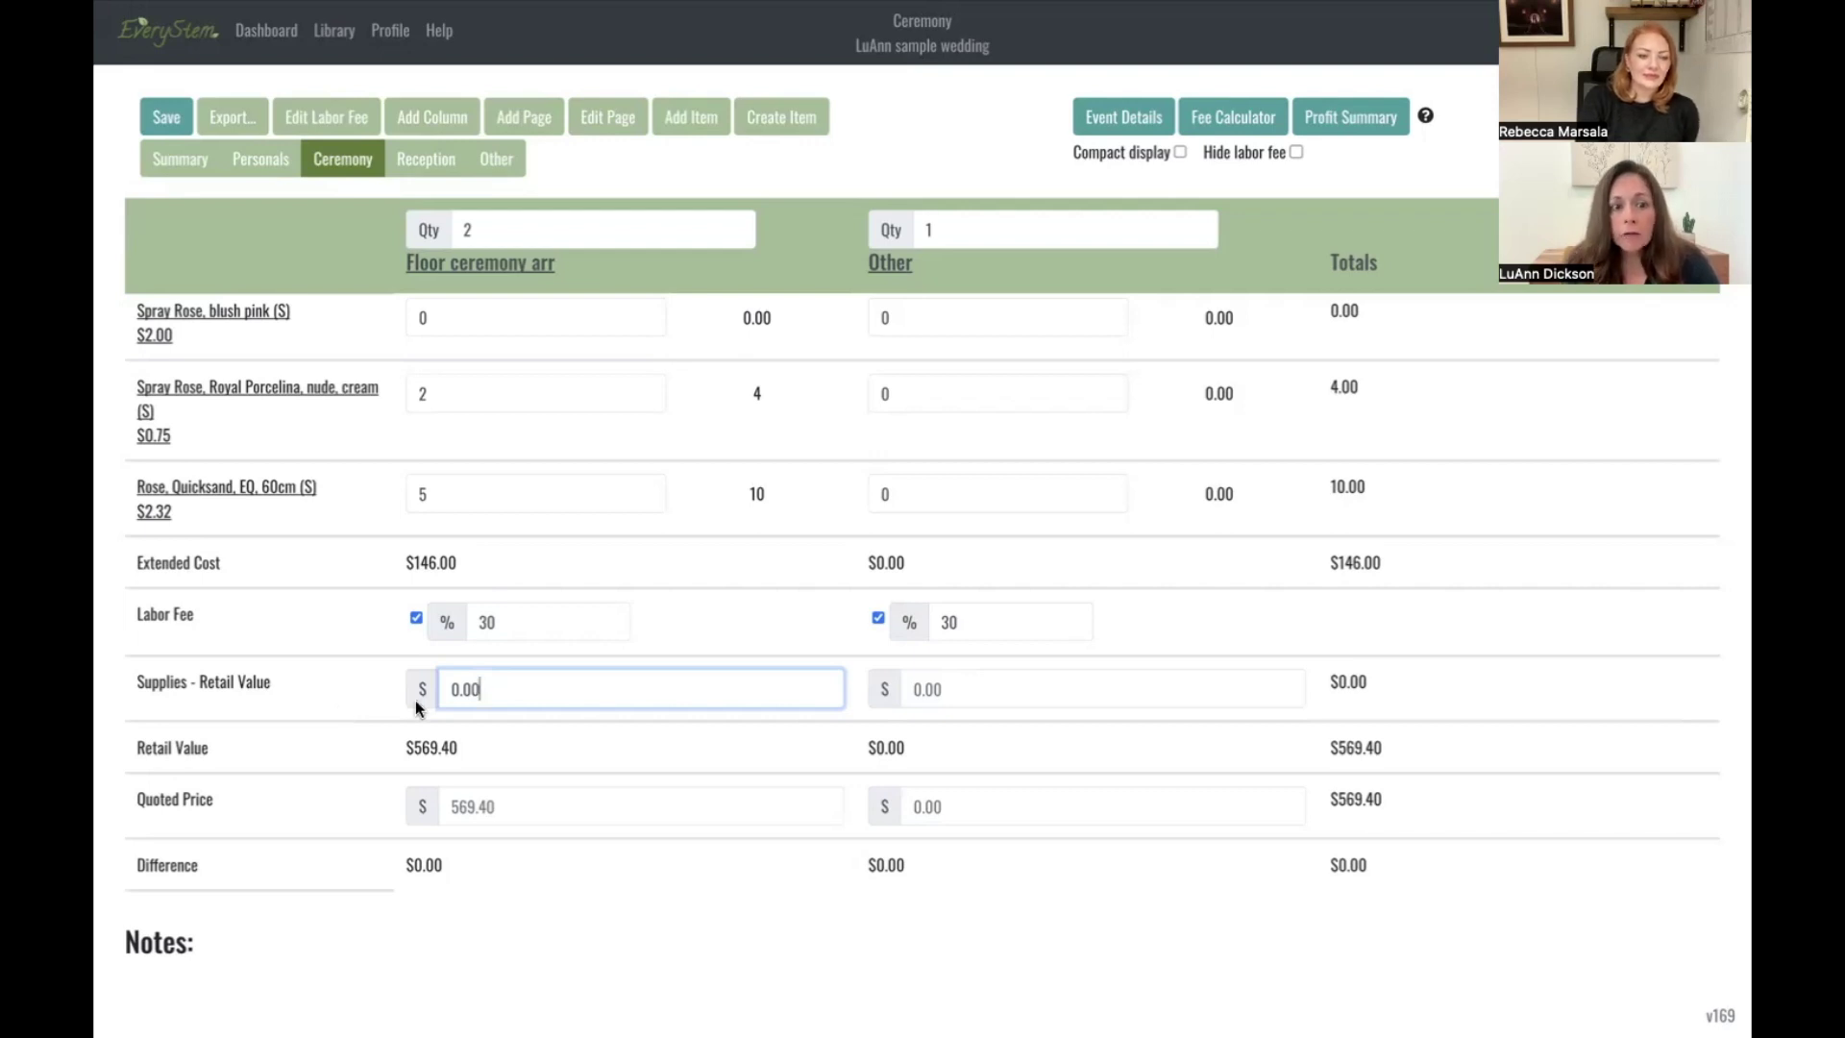
left_click_drag(498, 689, 400, 691)
type("200")
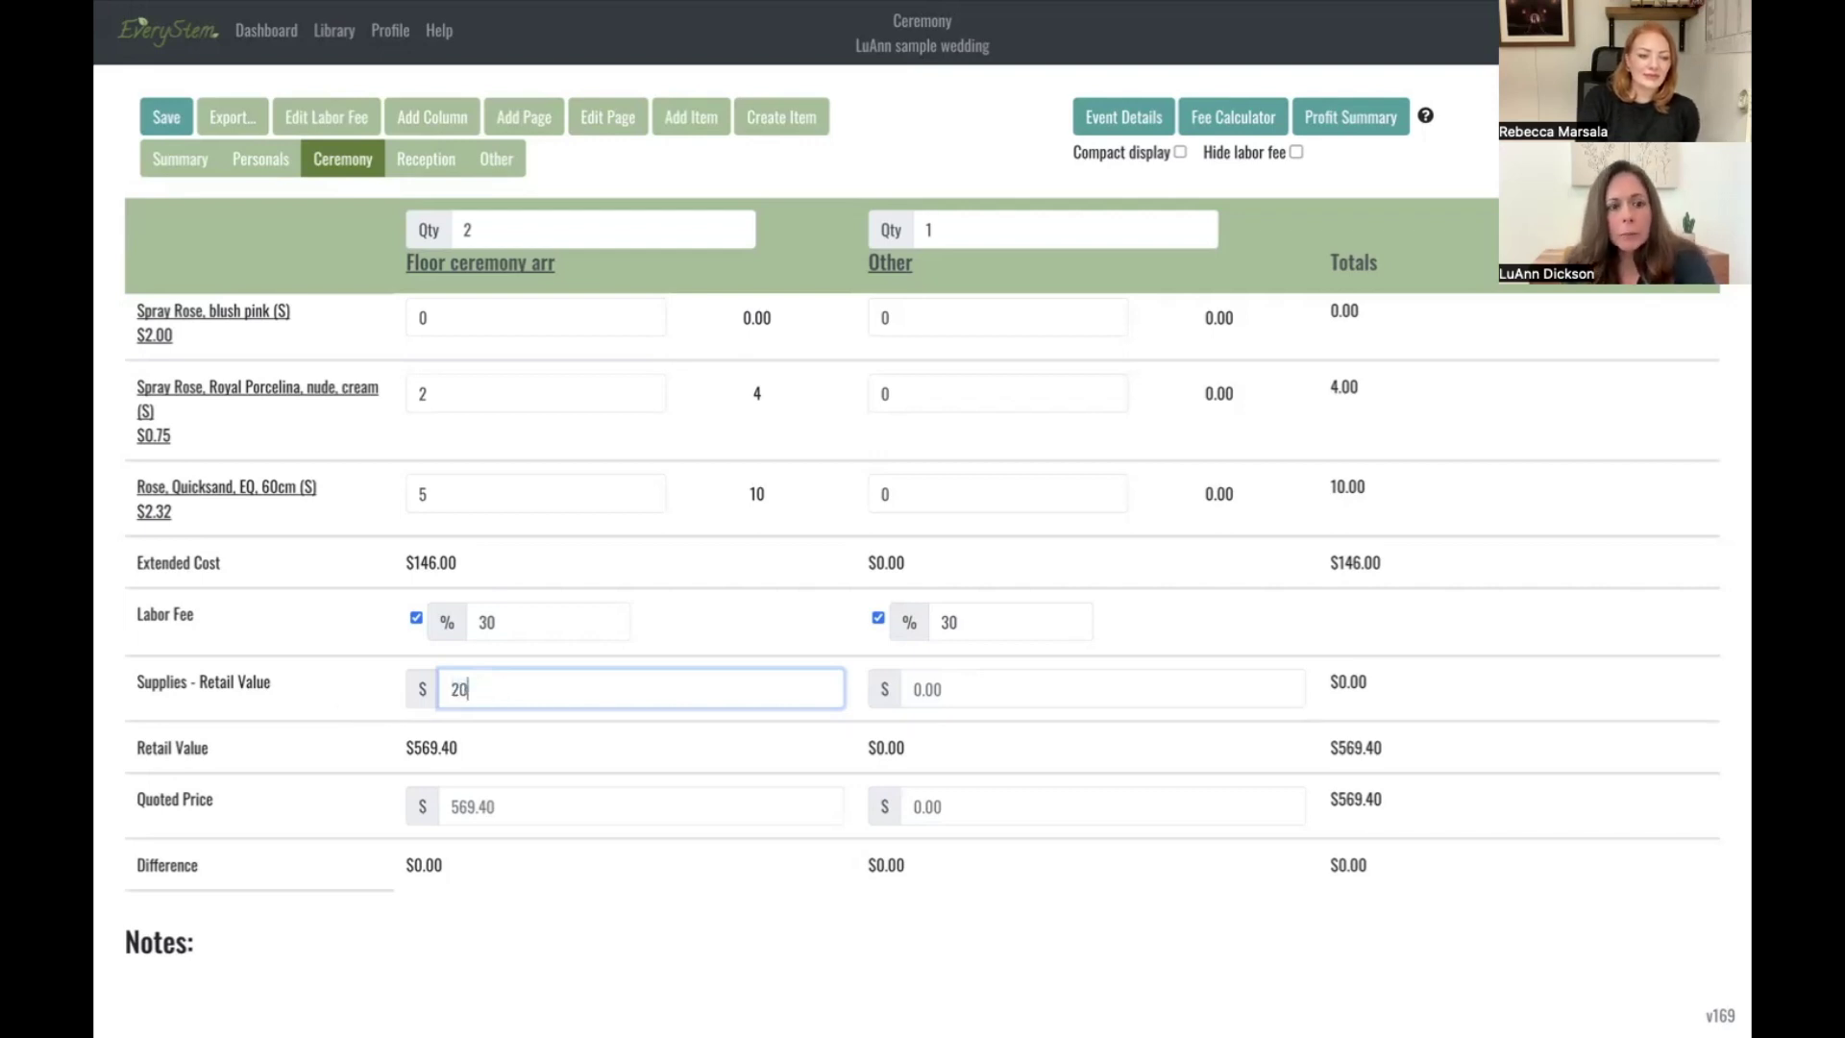
left_click(378, 738)
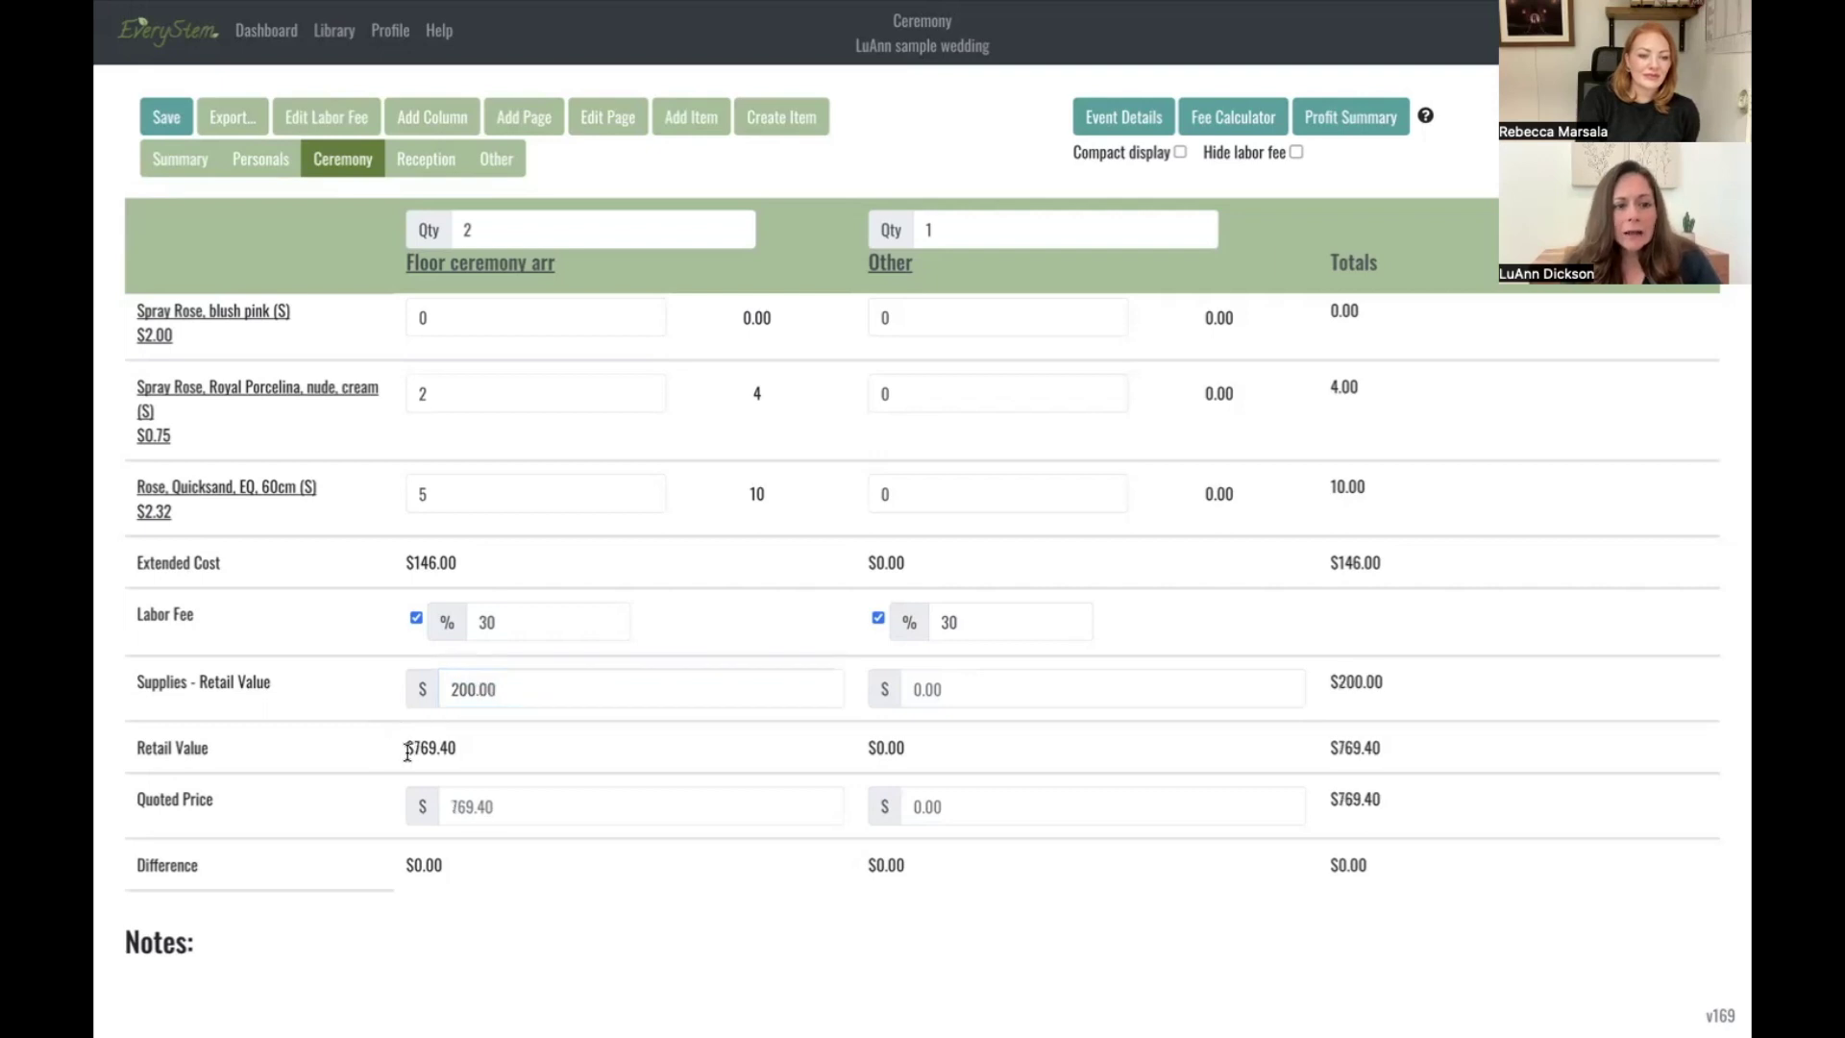
left_click_drag(402, 749, 483, 757)
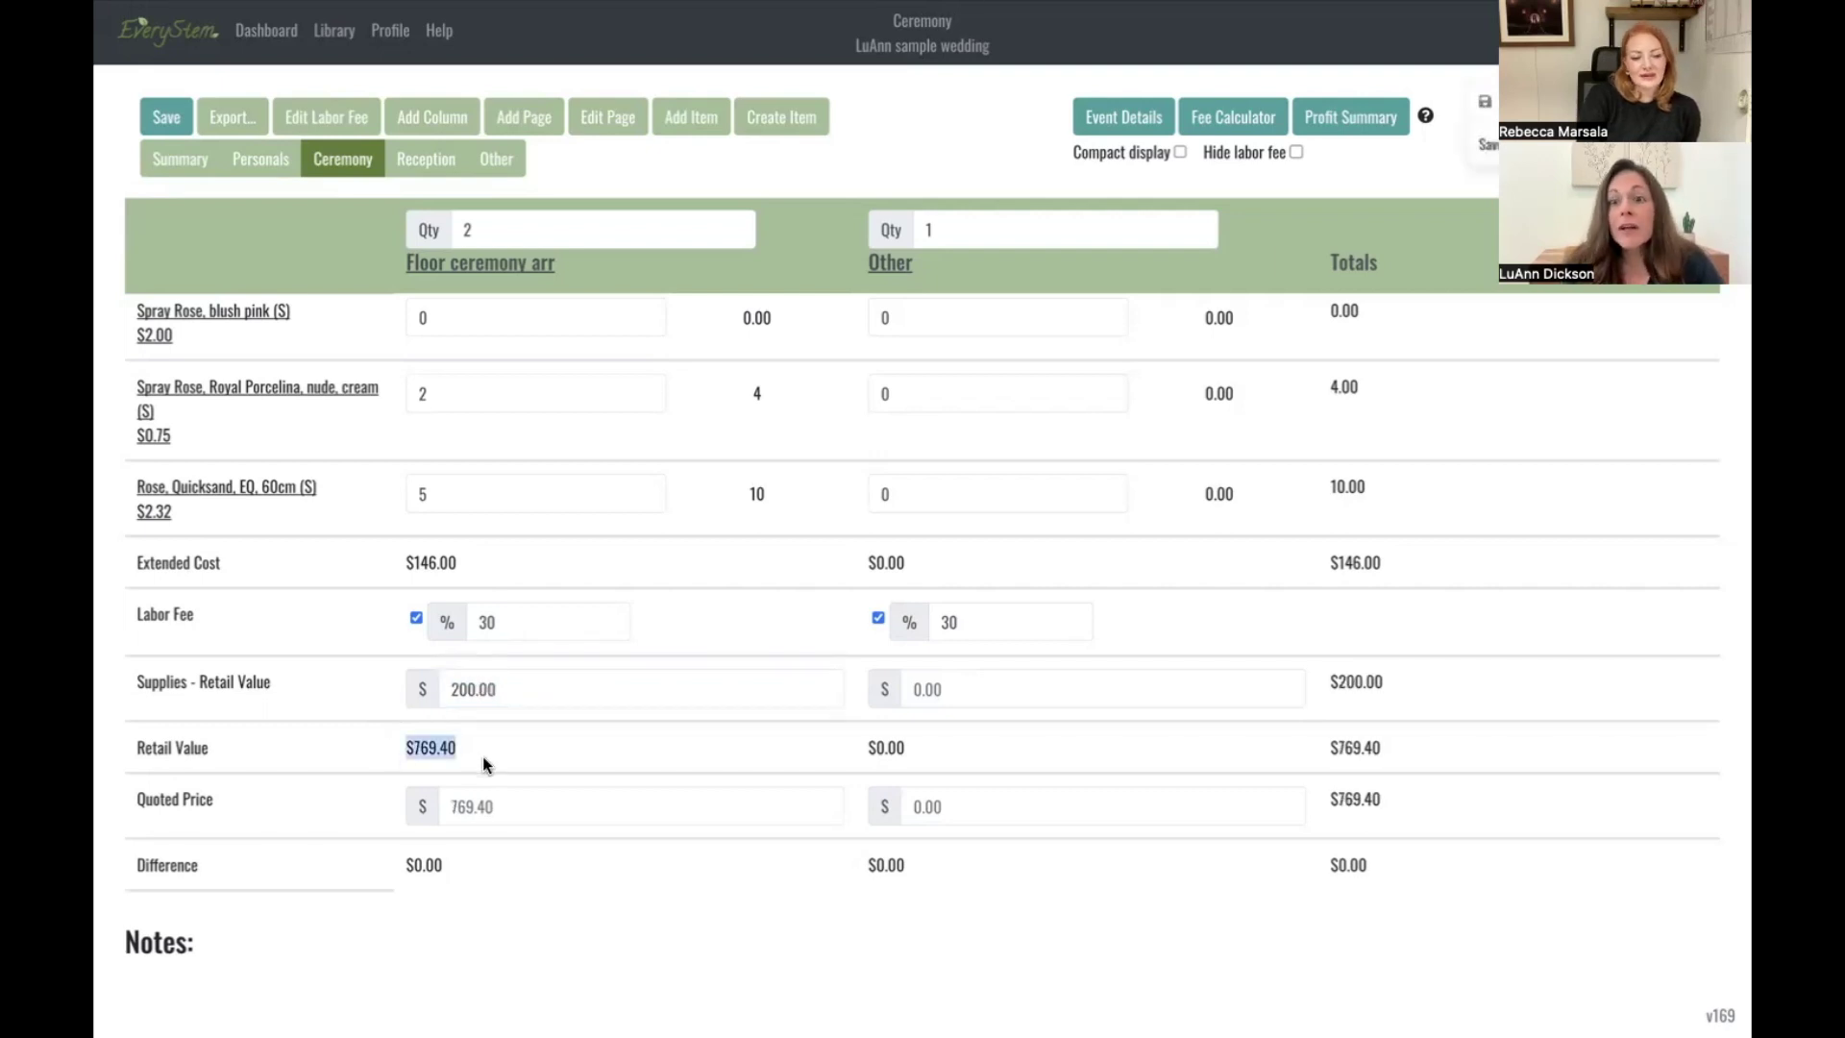
left_click(483, 757)
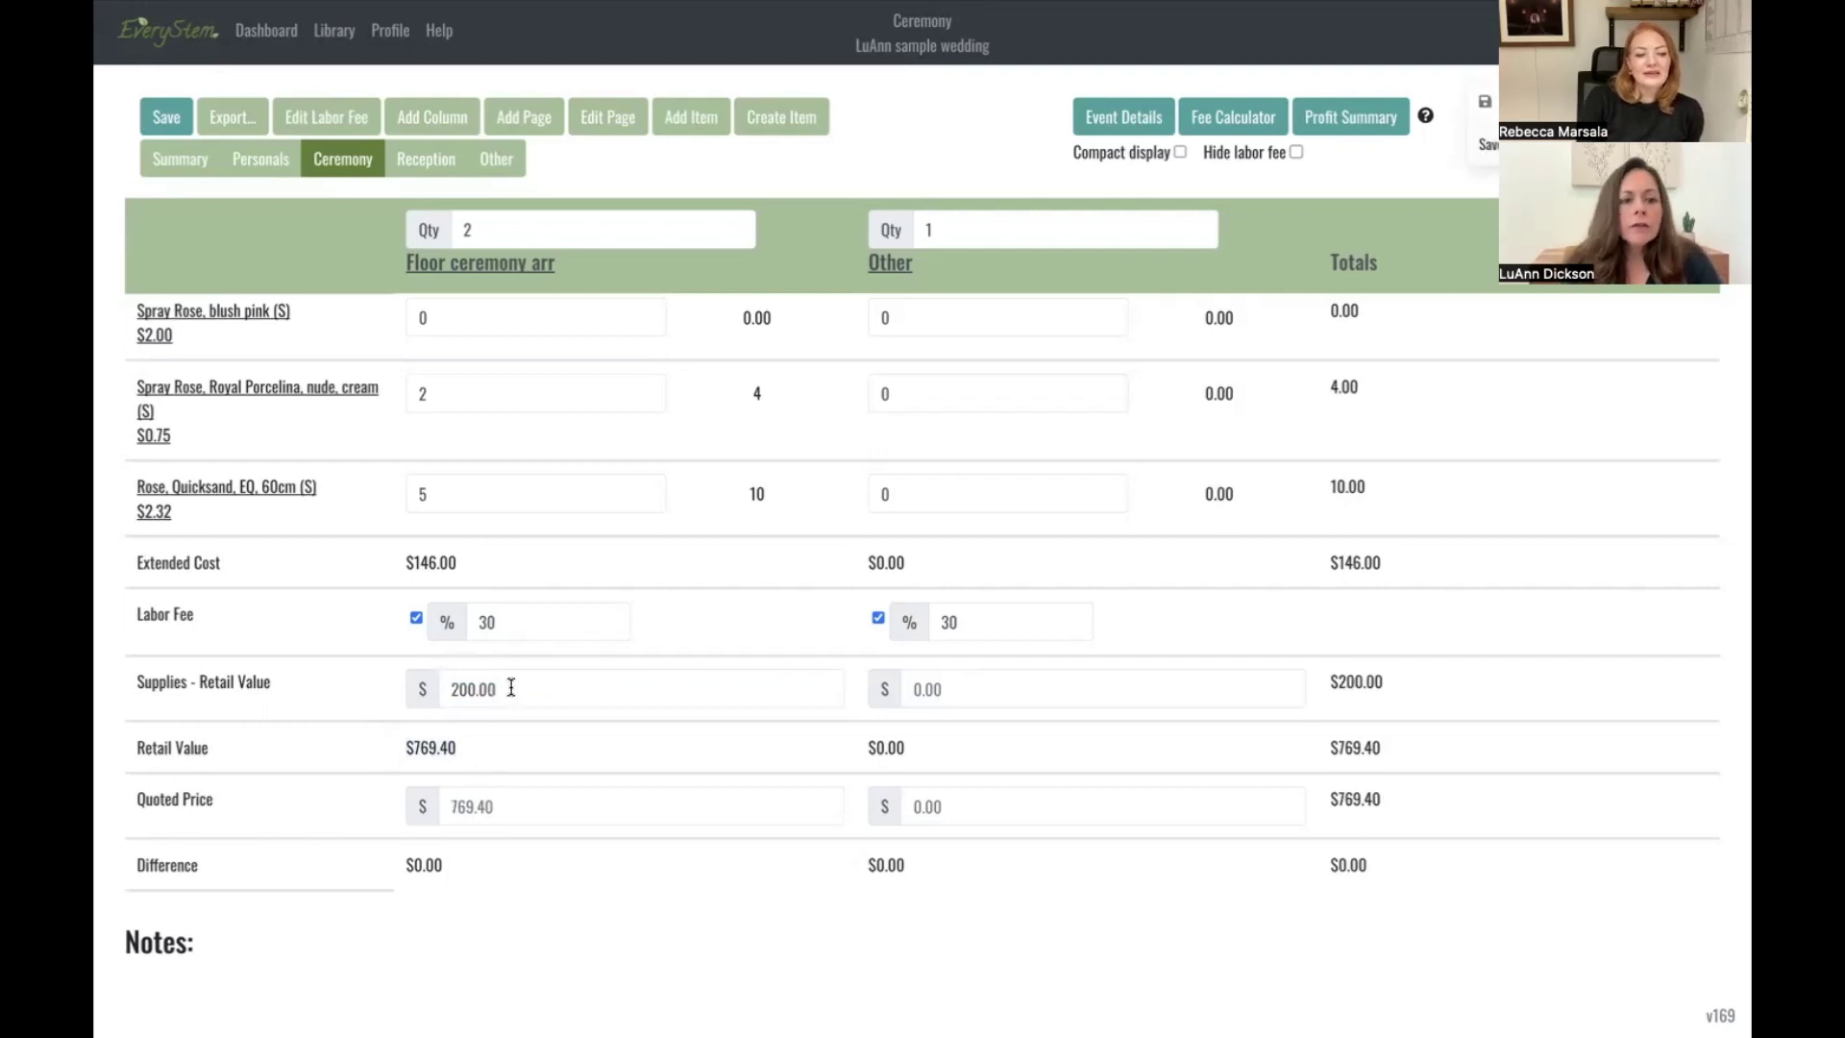
Reset the Supplies - Retail Value for the floor ceremony arrangements to 0
left_click_drag(504, 688, 327, 684)
type("0")
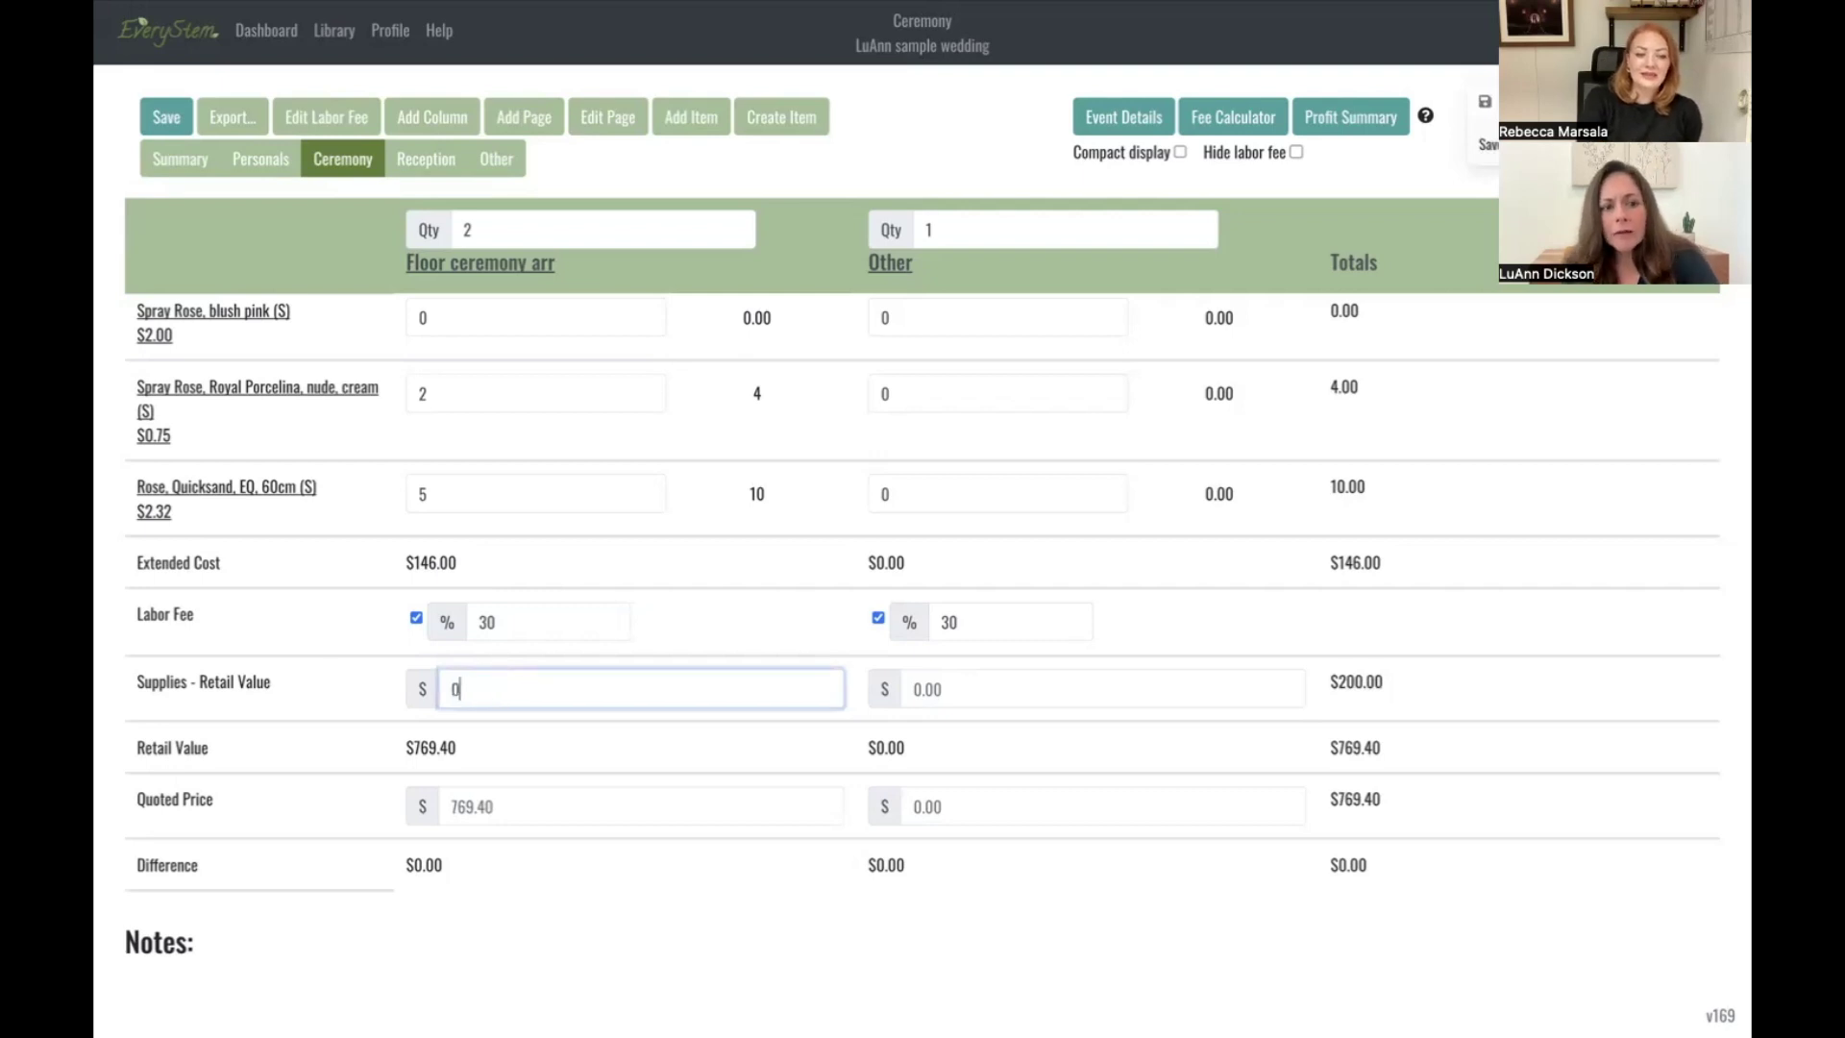
left_click(492, 738)
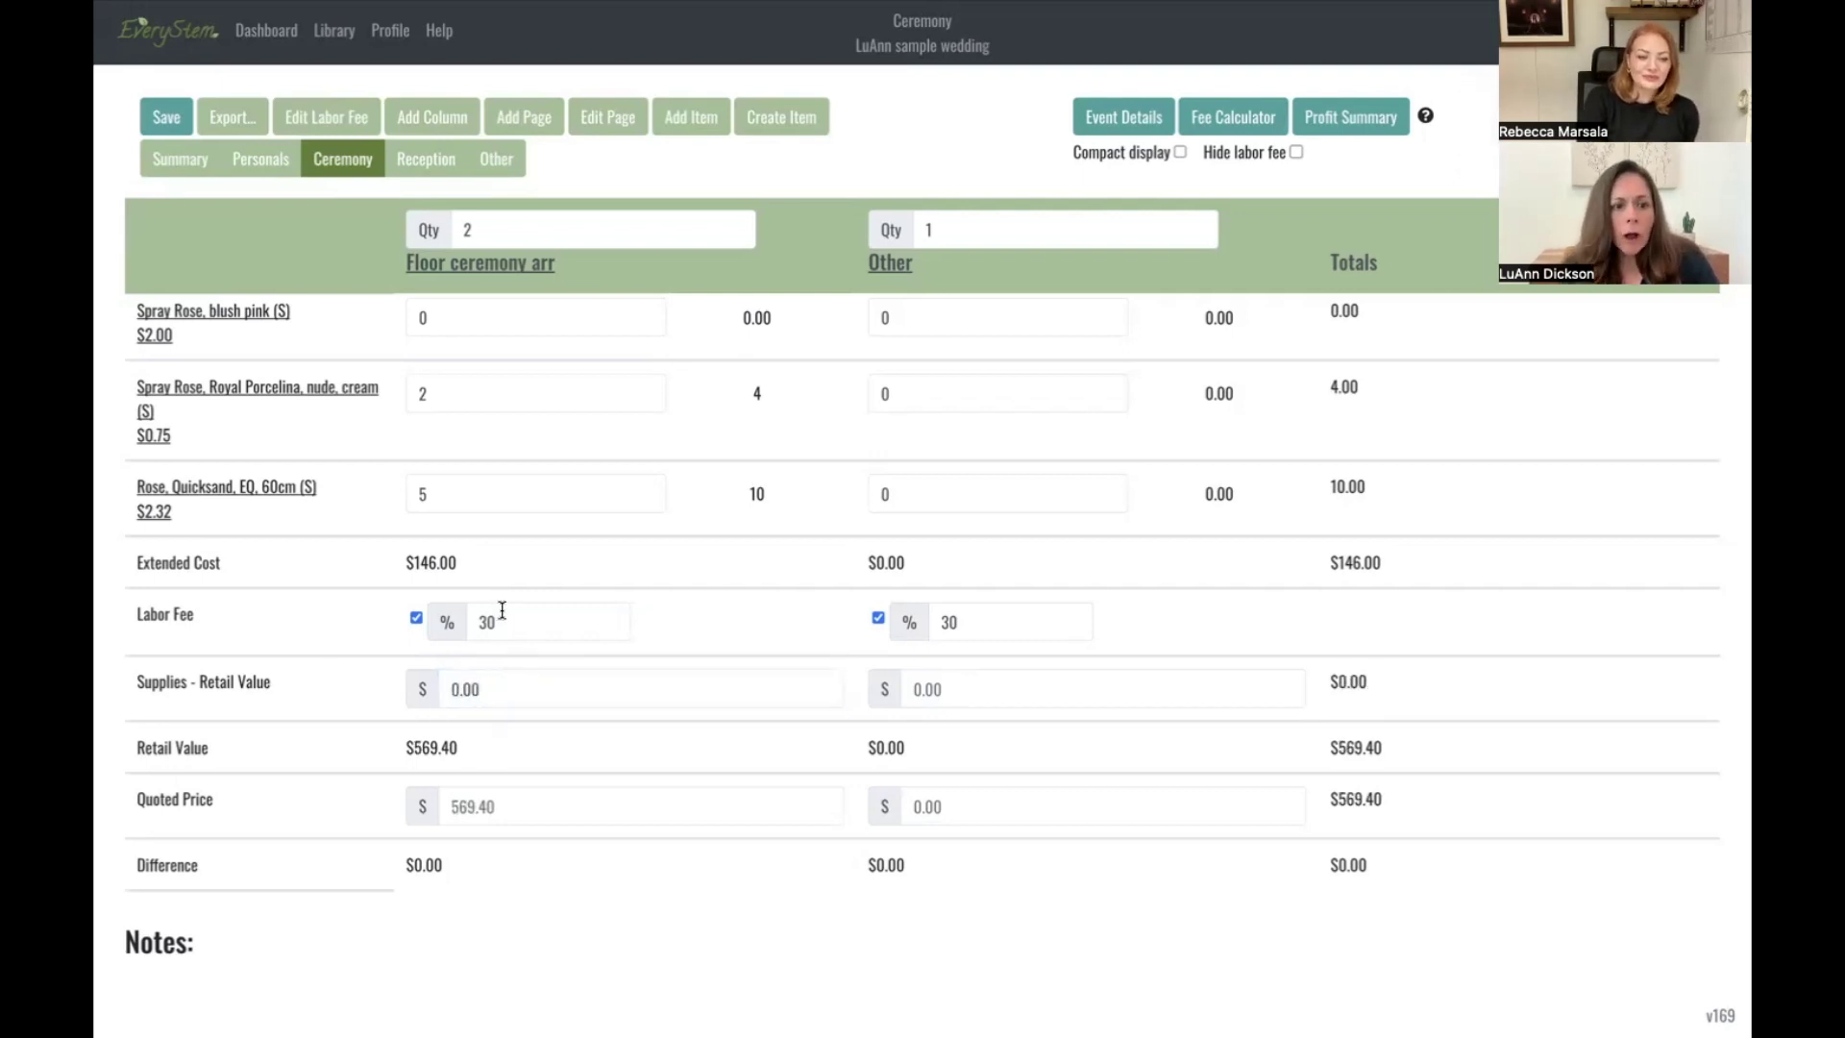
Raise the Labor Fee for the floor ceremony arrangements to 50%
left_click_drag(502, 621, 435, 621)
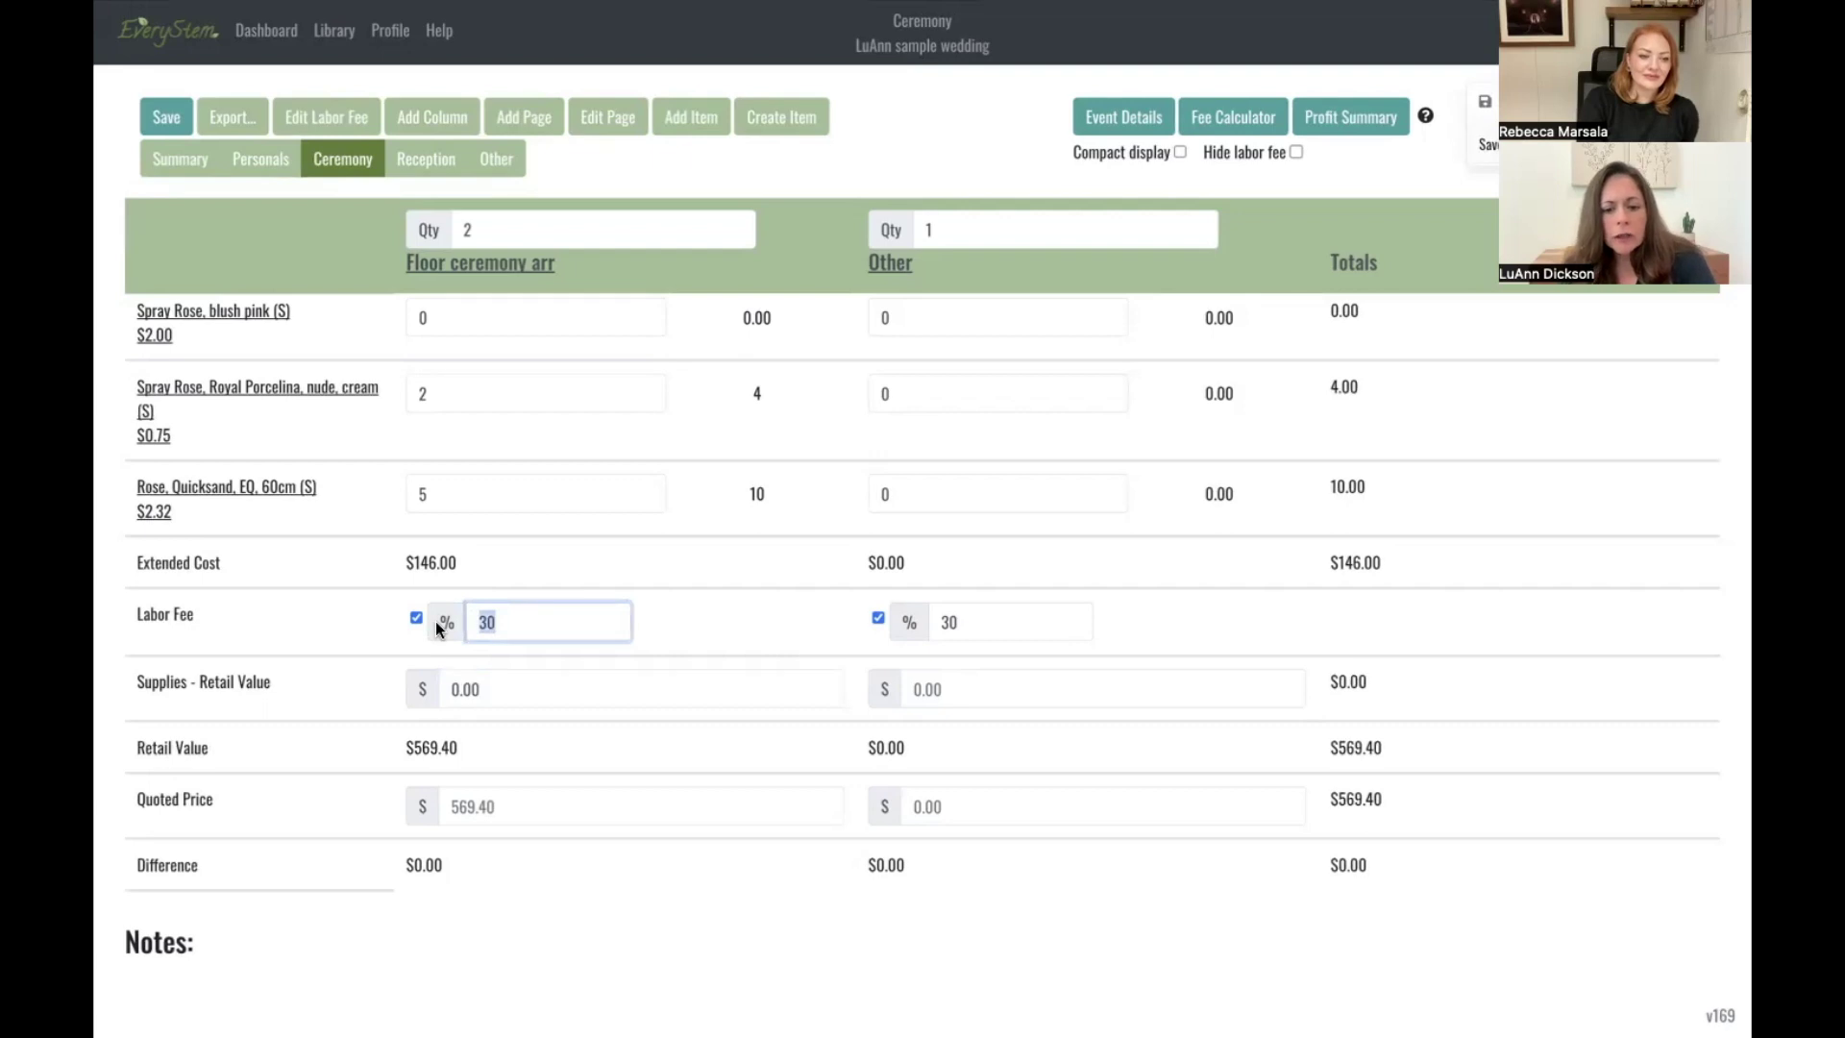
type("50")
left_click(555, 721)
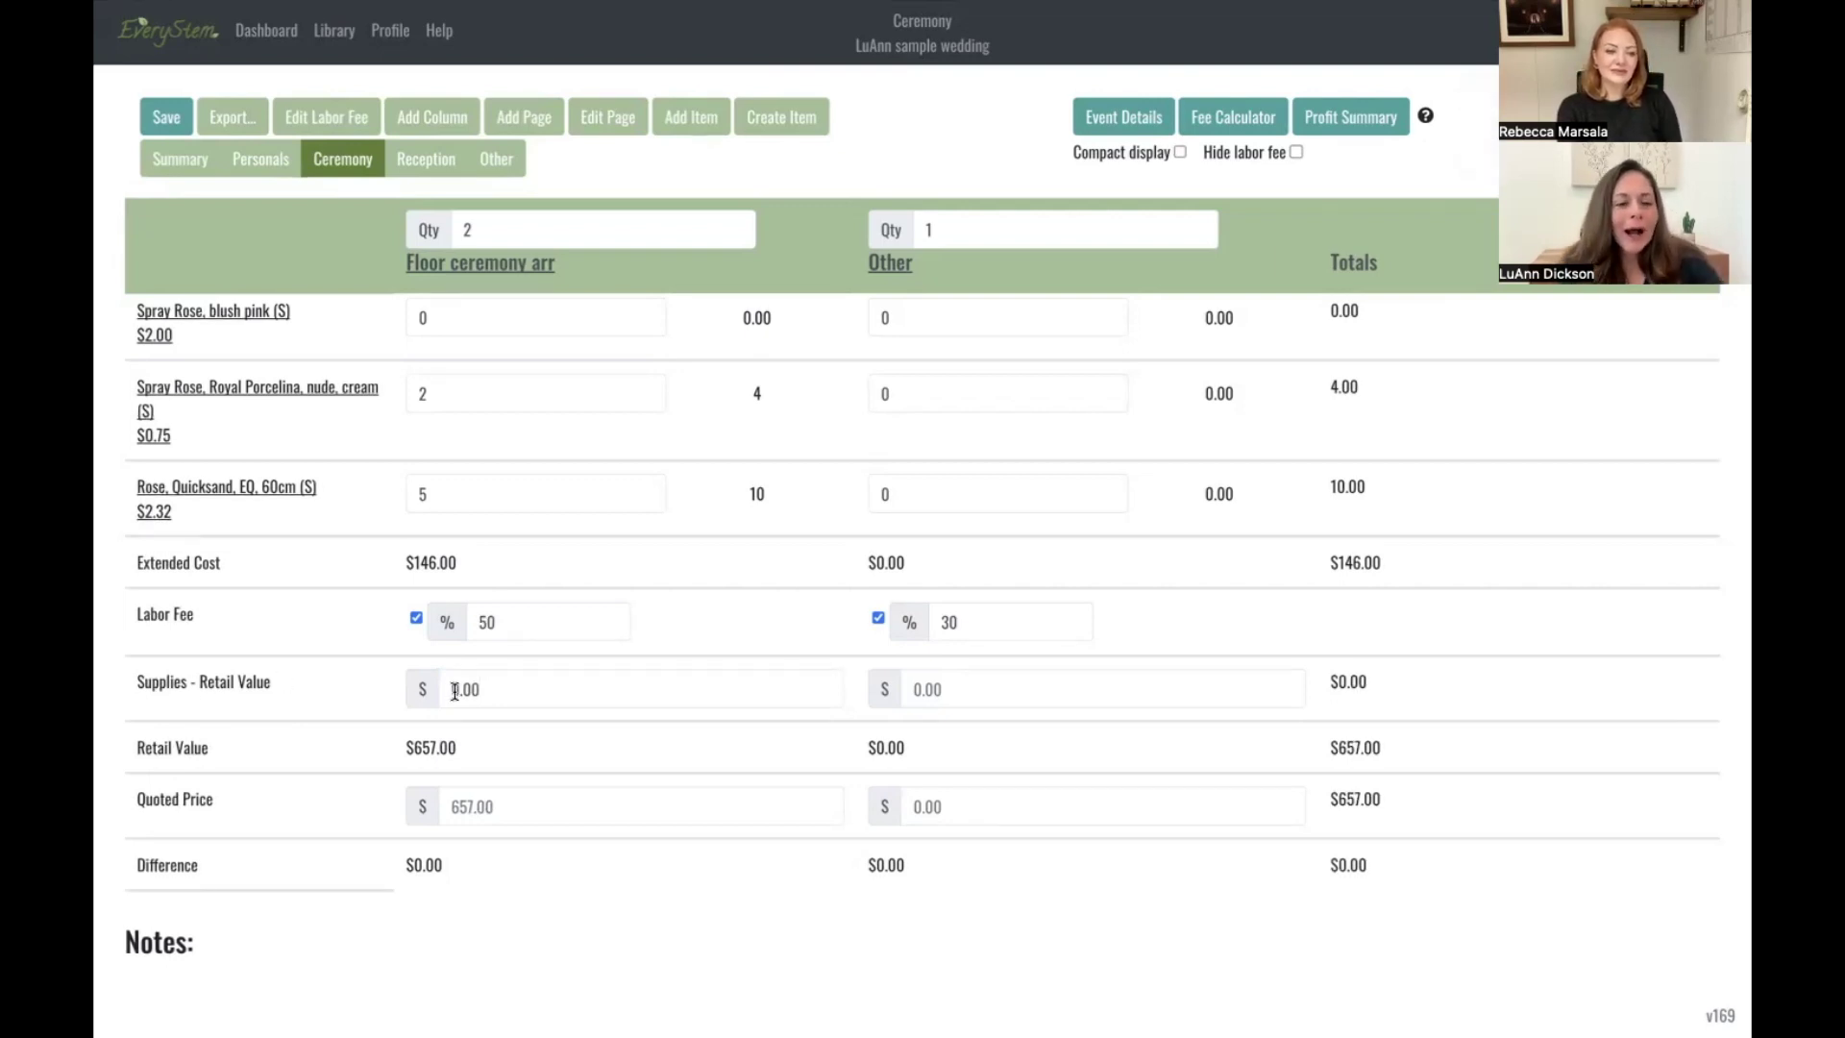
Restore the Labor Fee for the floor ceremony arrangements to 30%
left_click(501, 621)
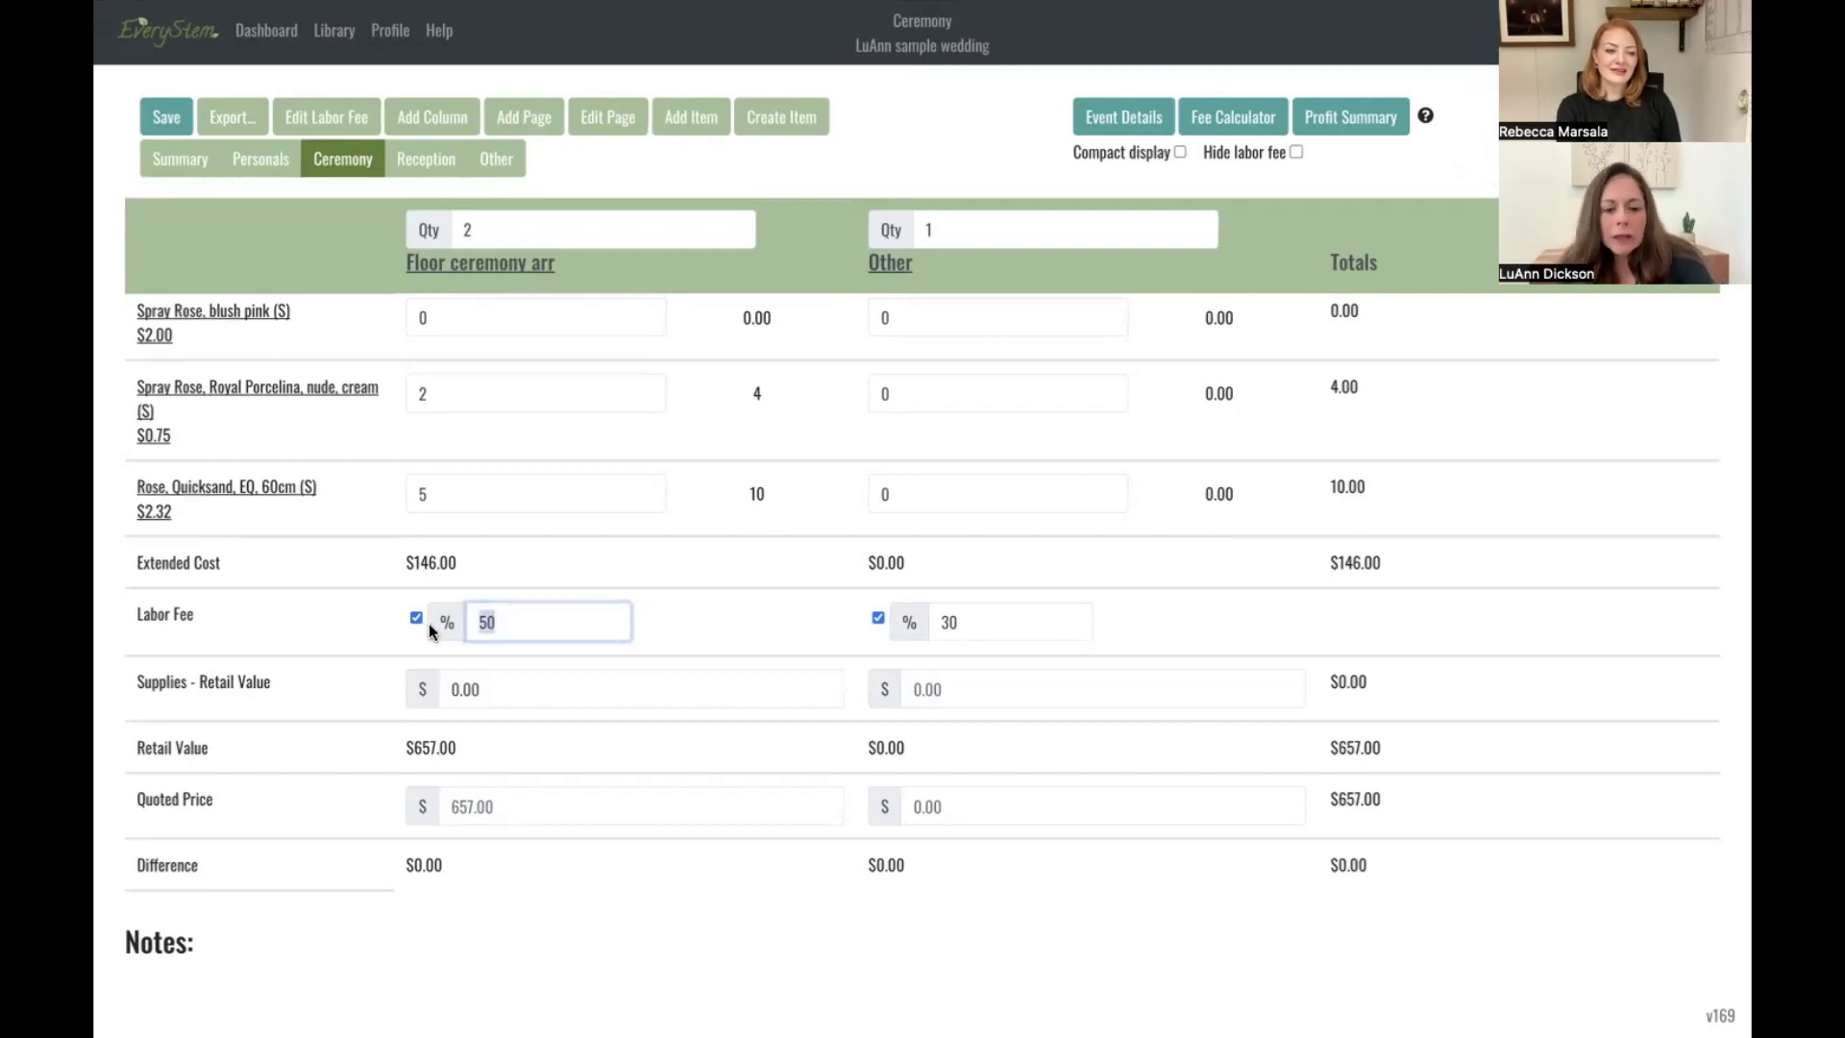
key("BackSpace")
type("30")
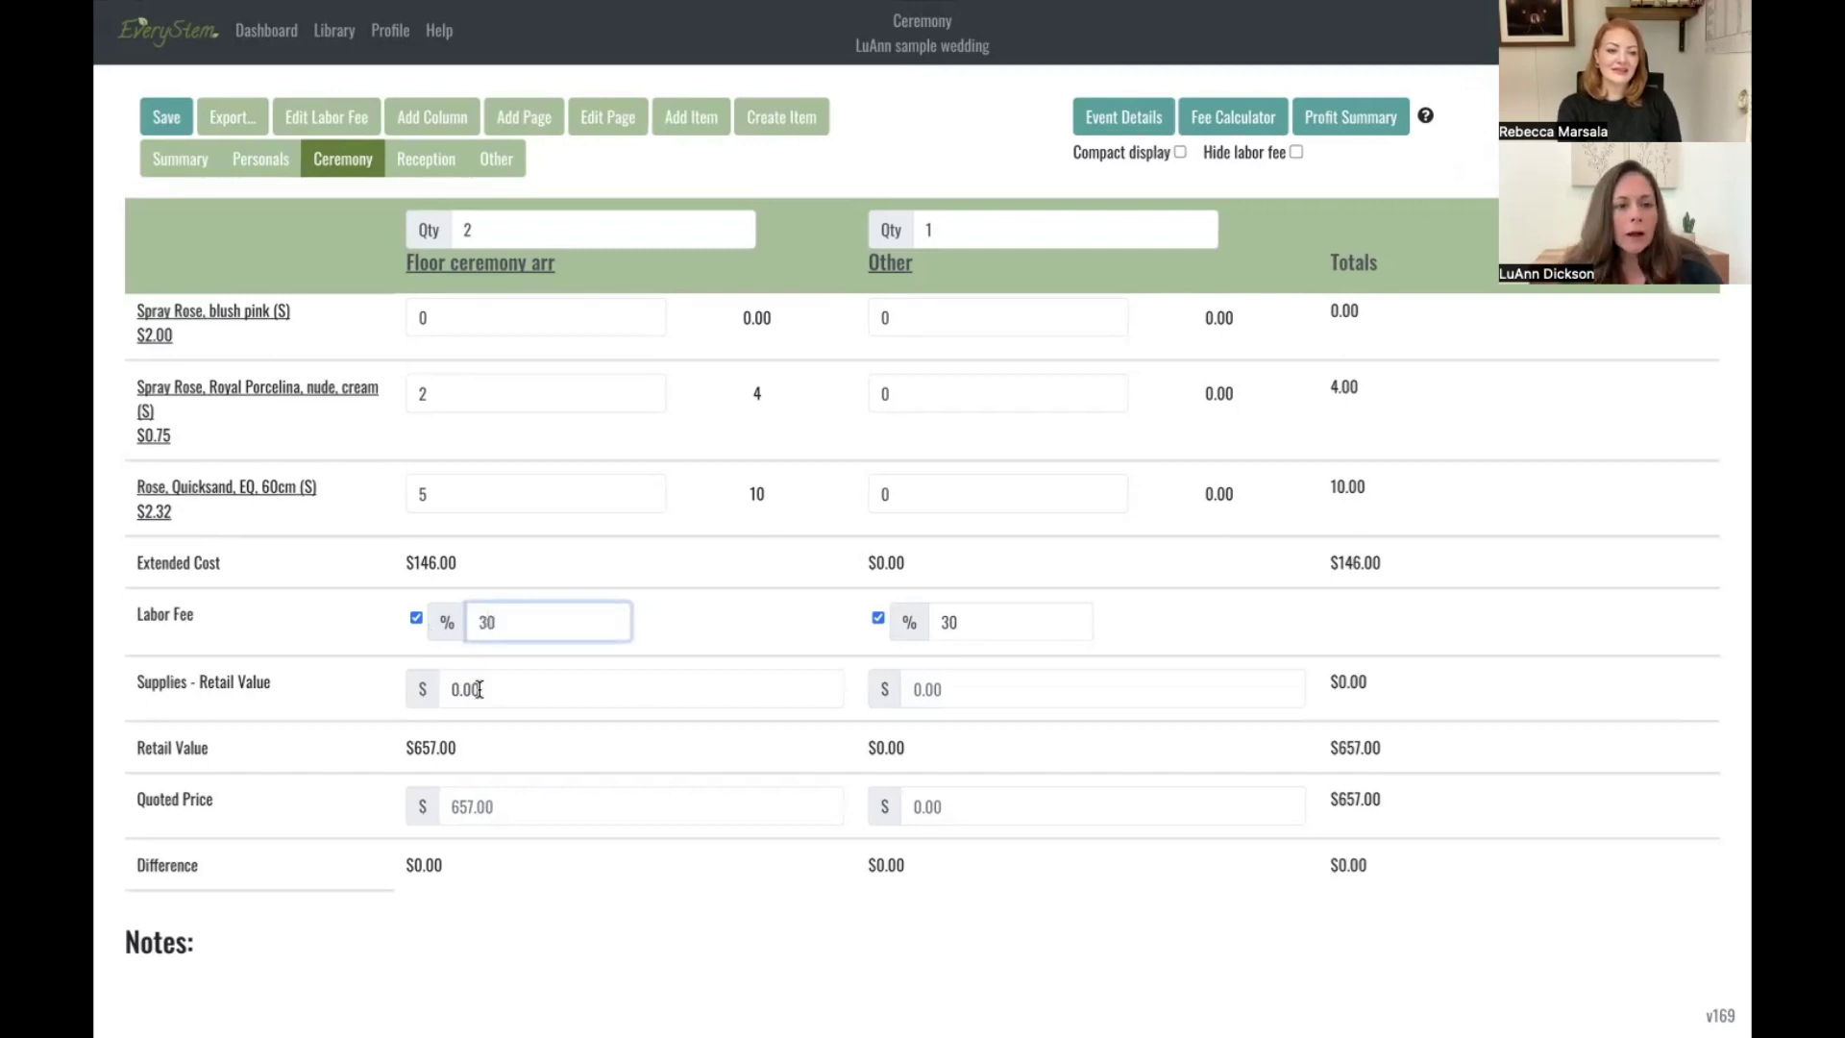
left_click(530, 755)
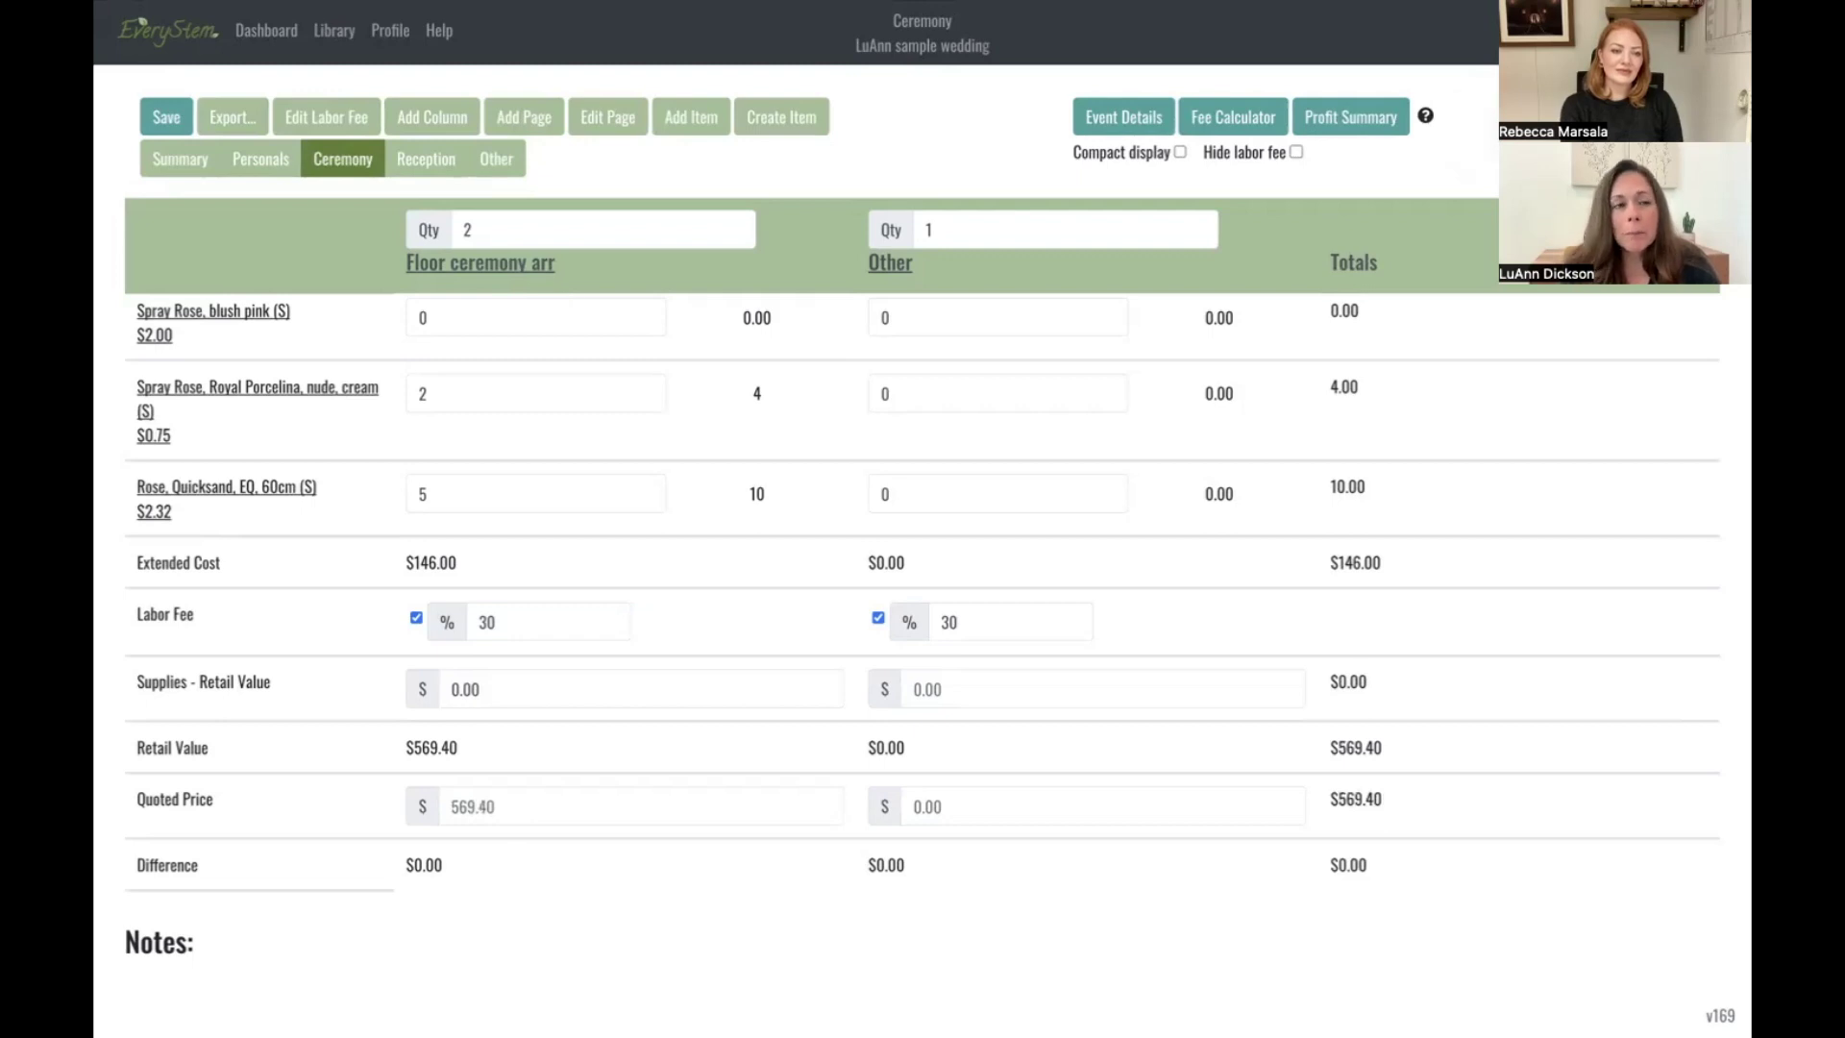
Return to the sample wedding's Summary page and examine its cost, quote and profit totals
left_click(171, 164)
scroll(780, 580, "down", 15)
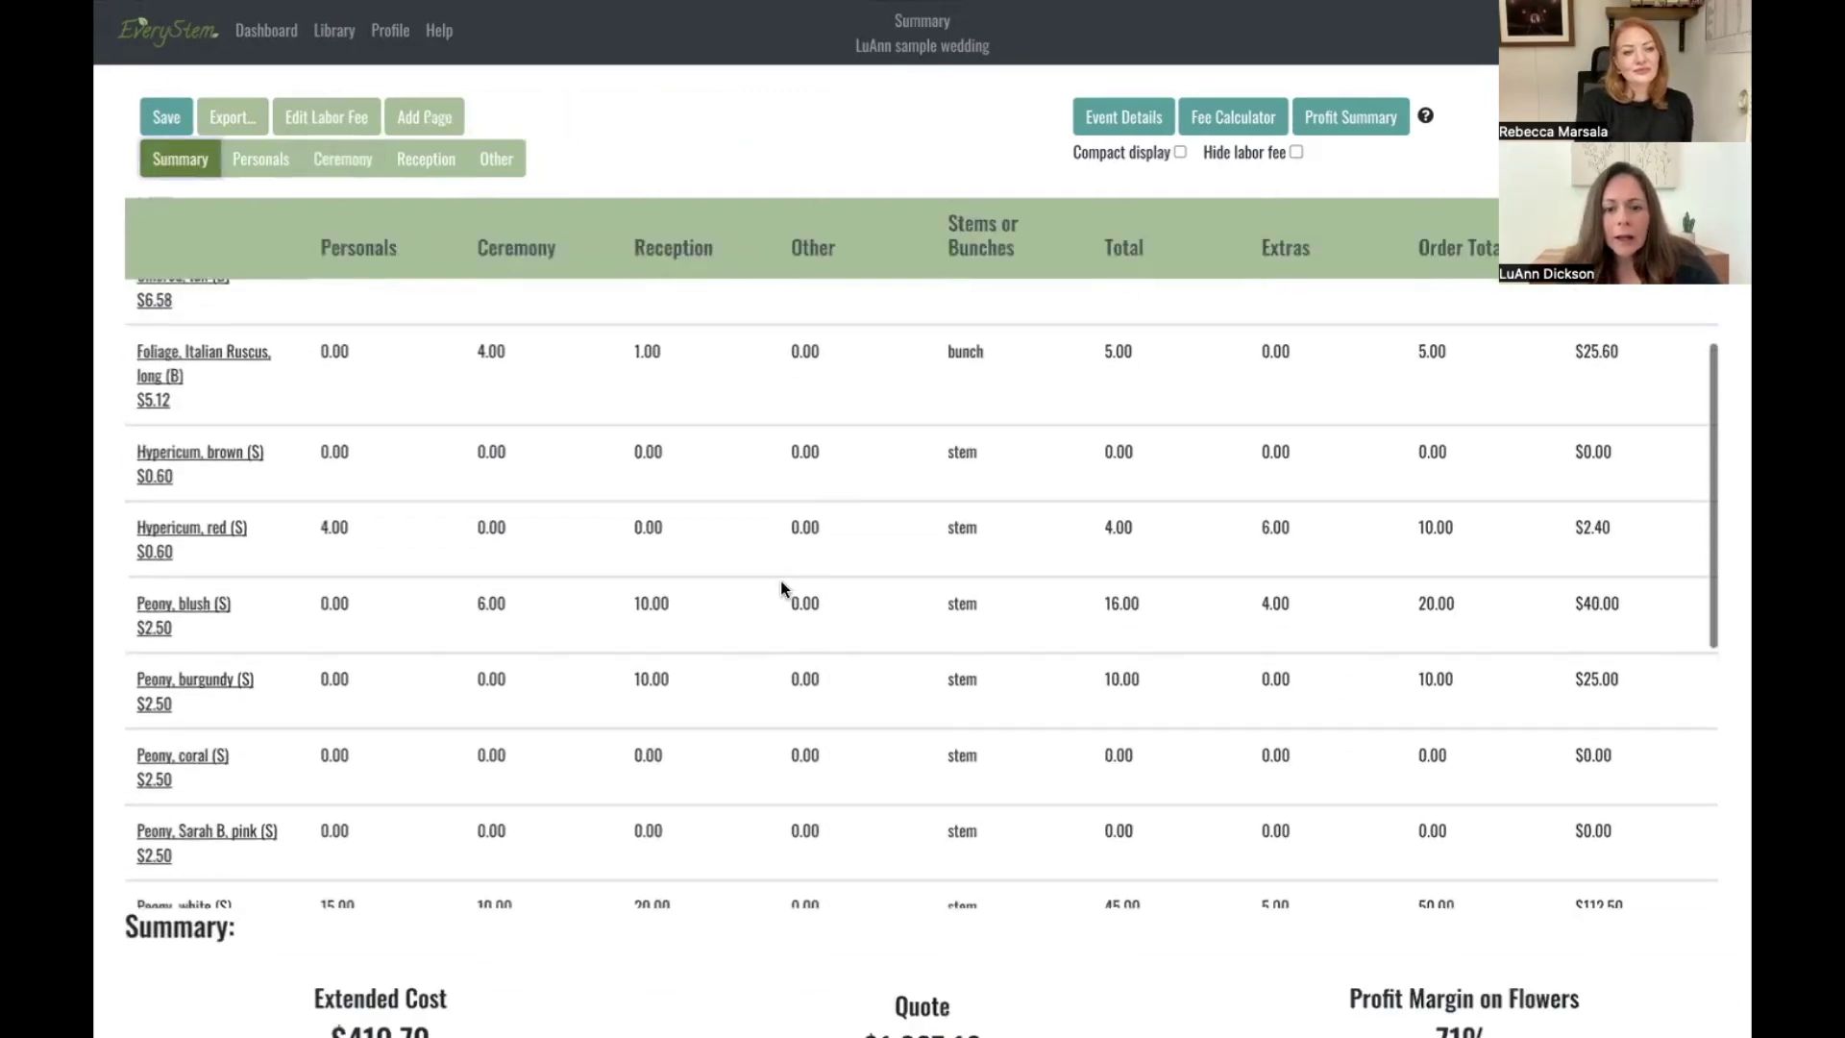
scroll(780, 580, "down", 1)
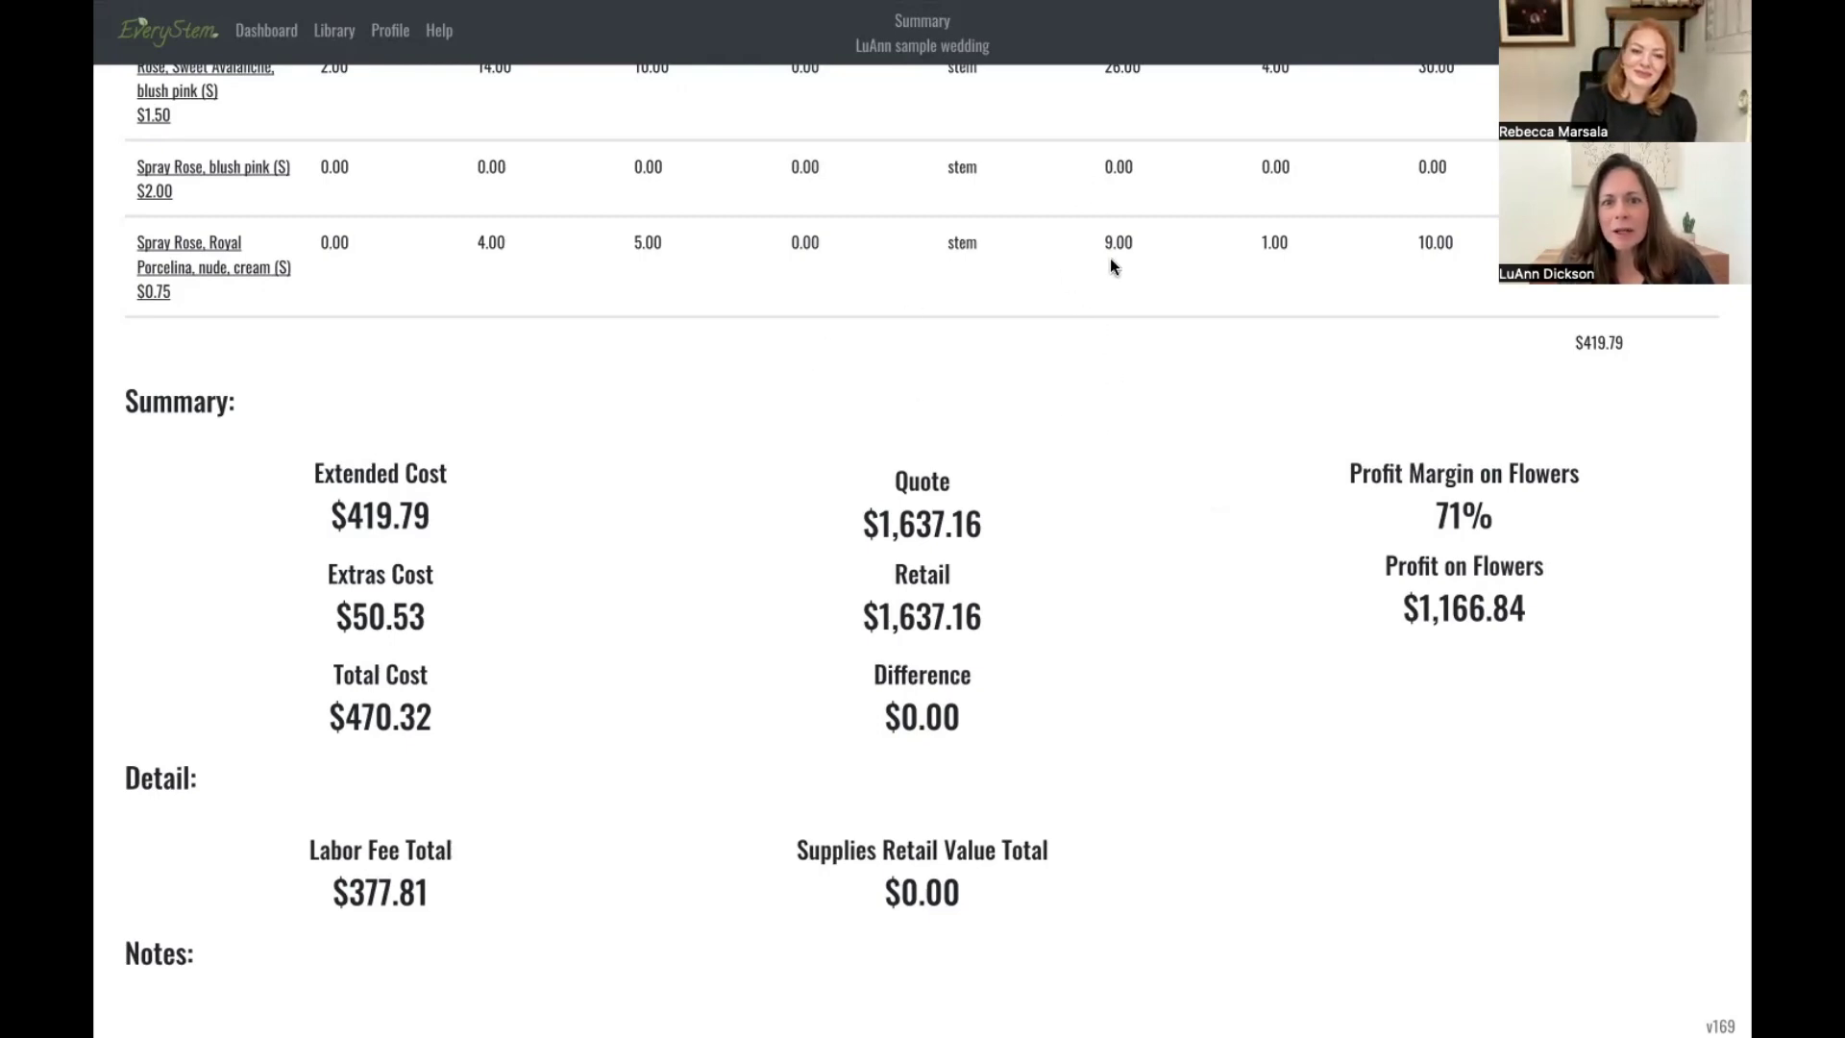
Open the sample wedding's LABOUR event and examine its Travel and venue costs and Consultation and flower order costs pages
scroll(447, 152, "up", 10)
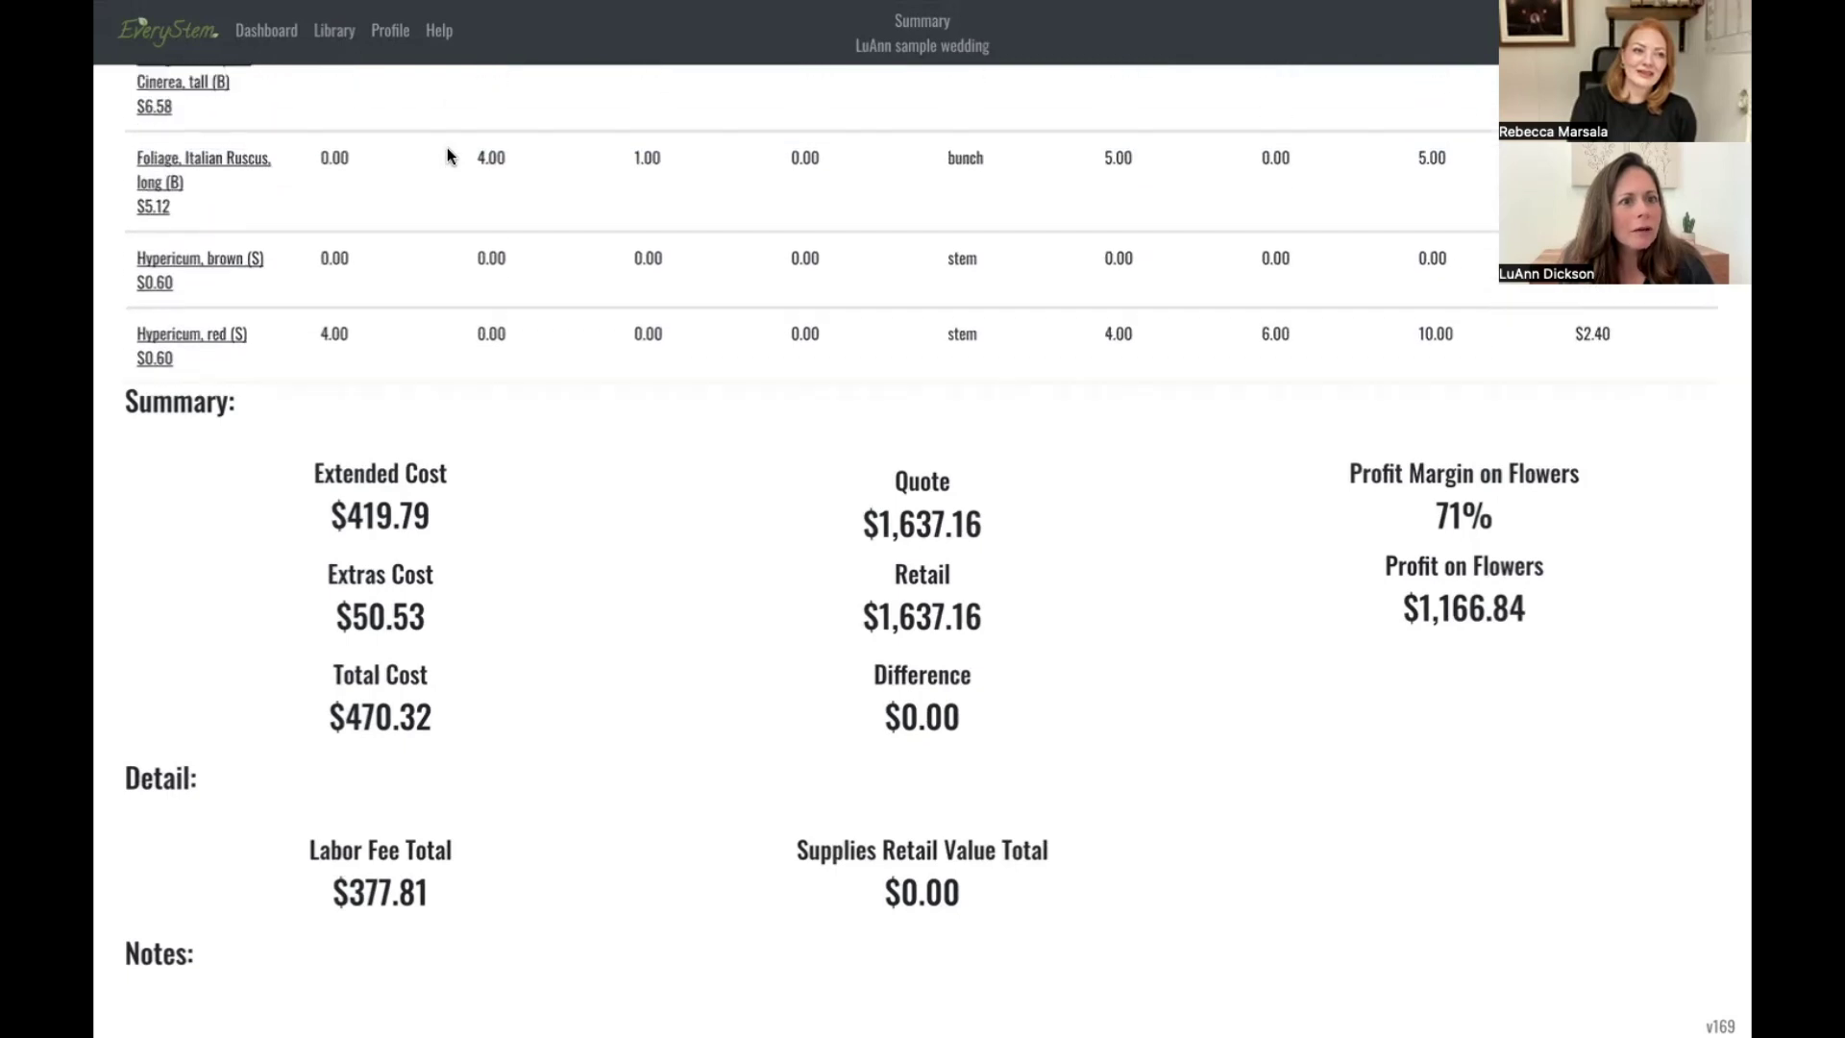
left_click(267, 32)
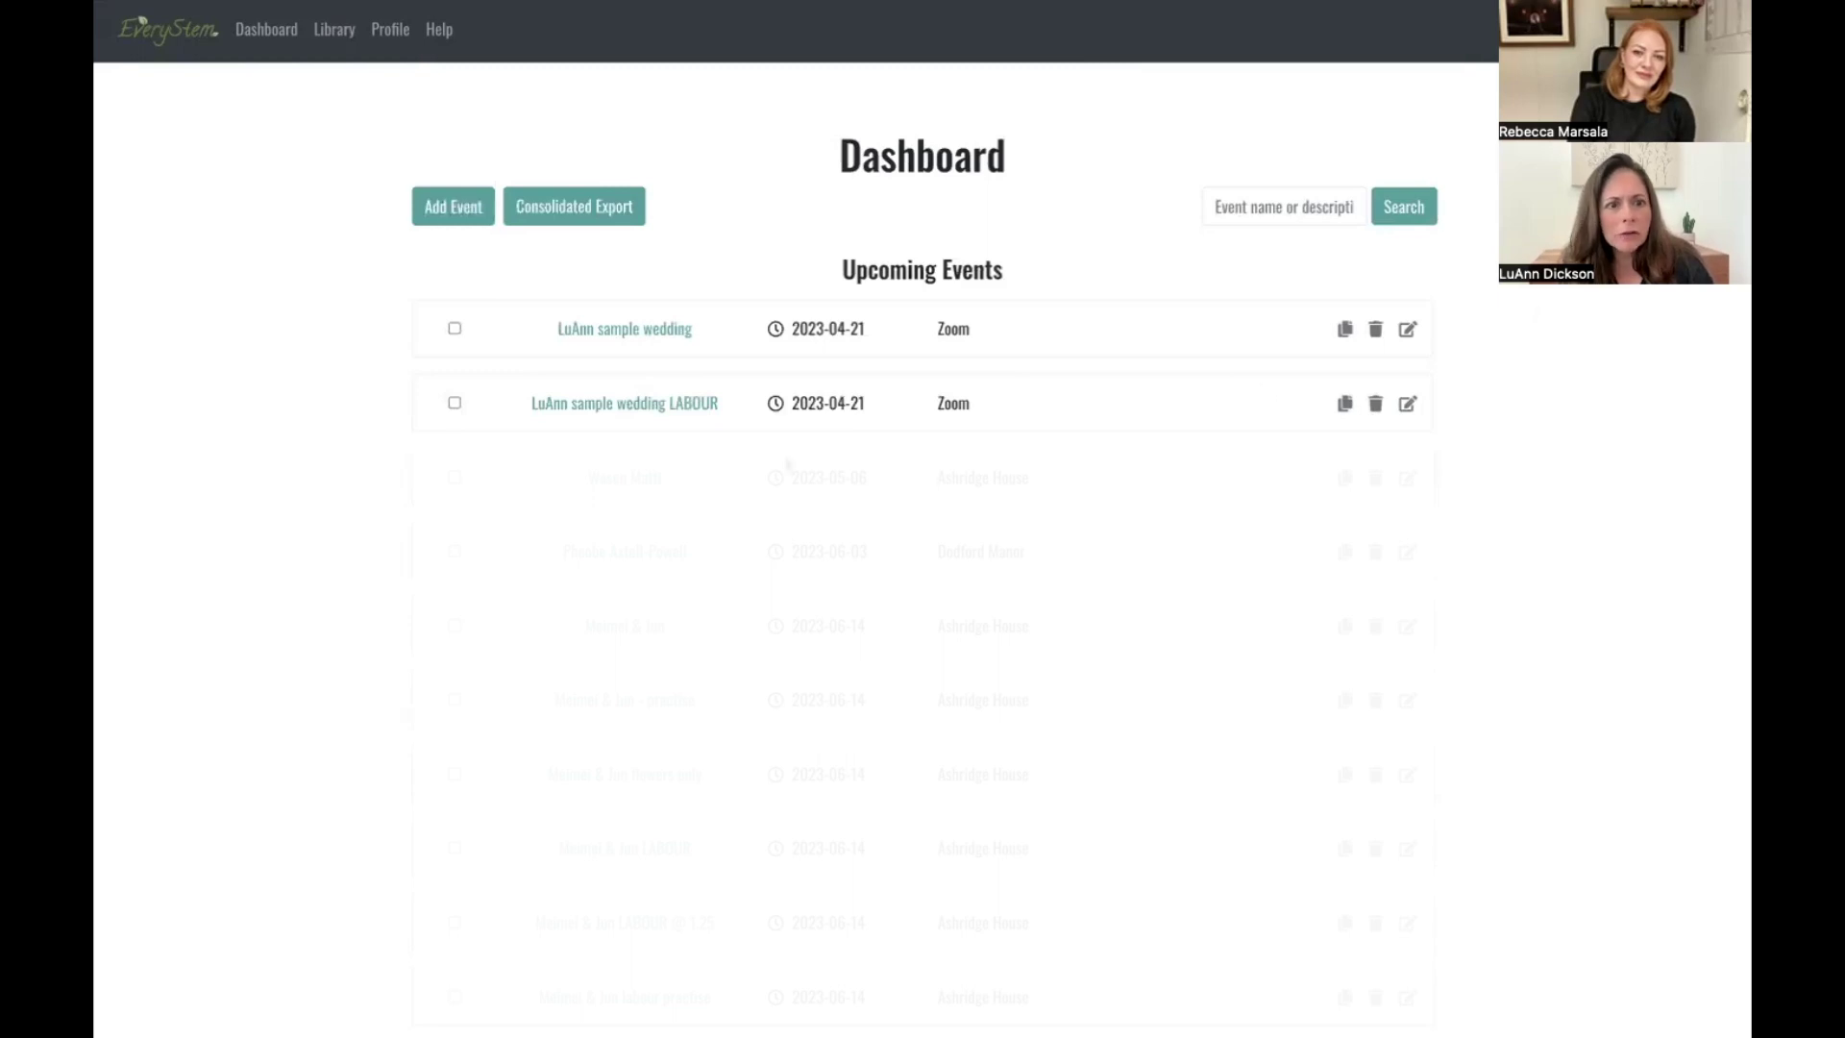
left_click(636, 402)
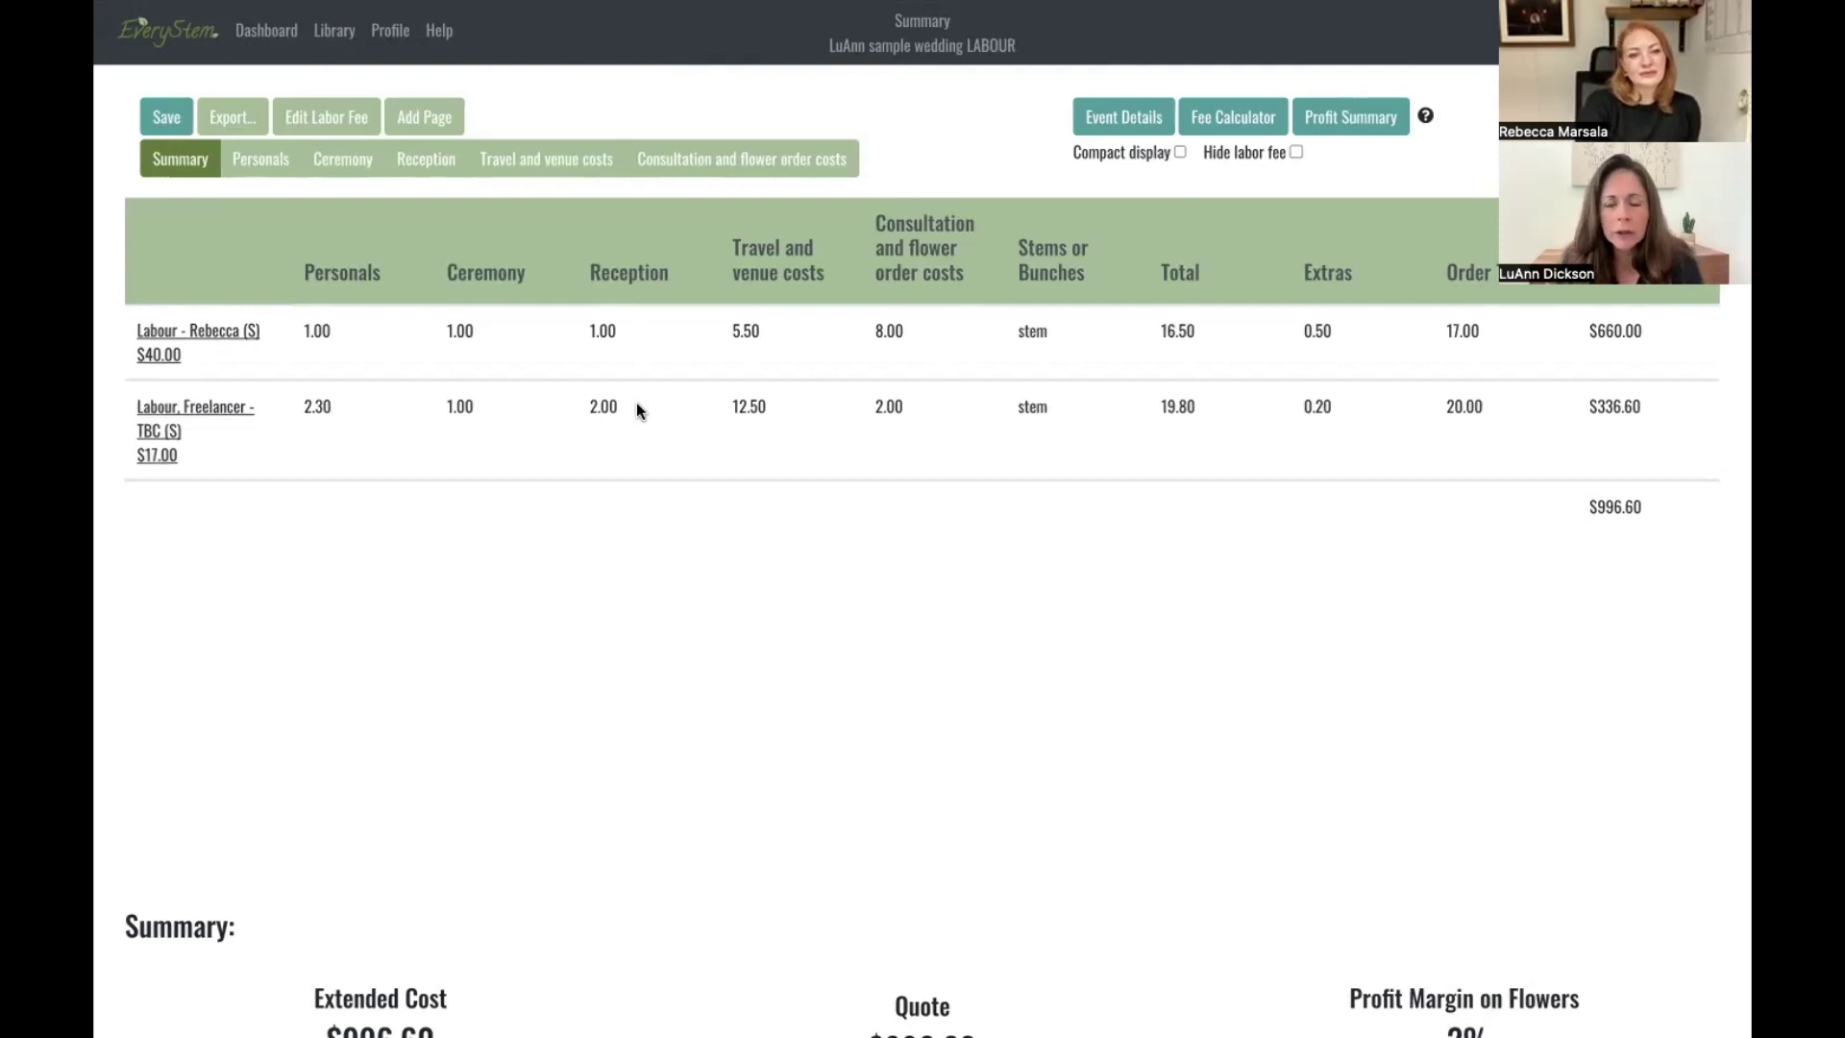
left_click(520, 162)
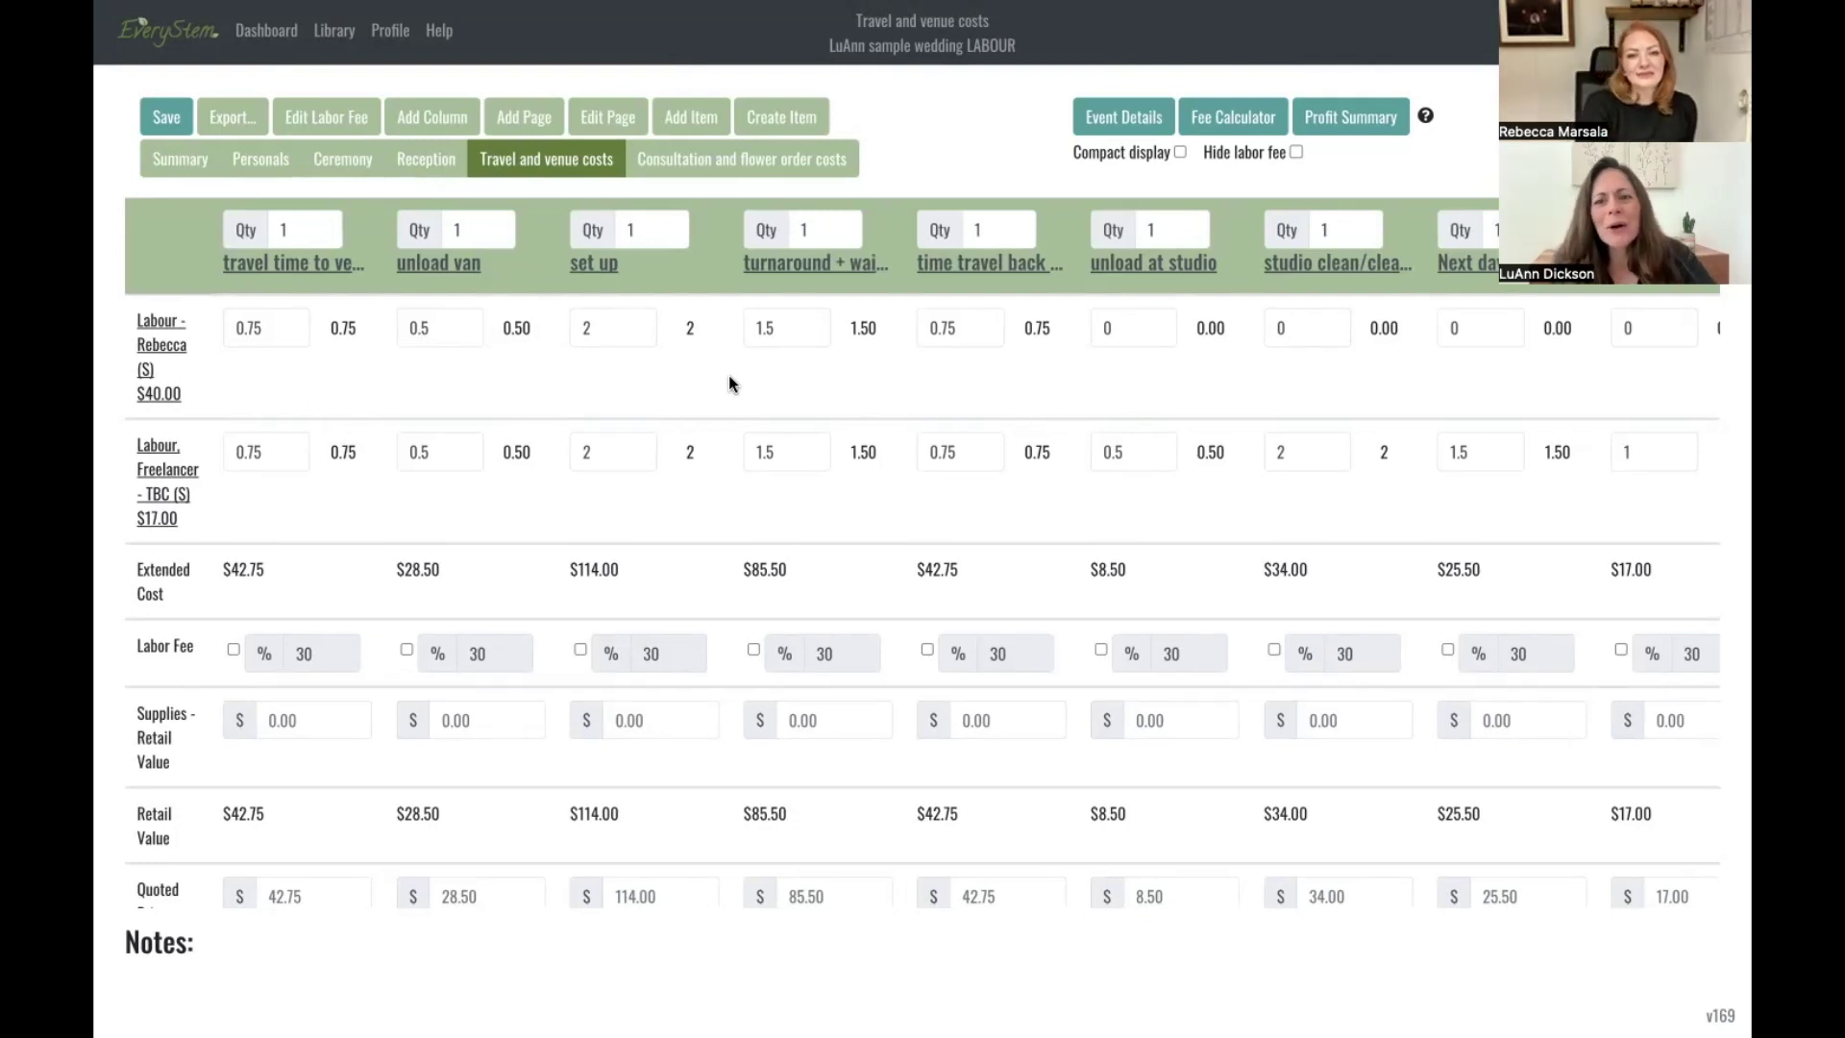
left_click(702, 168)
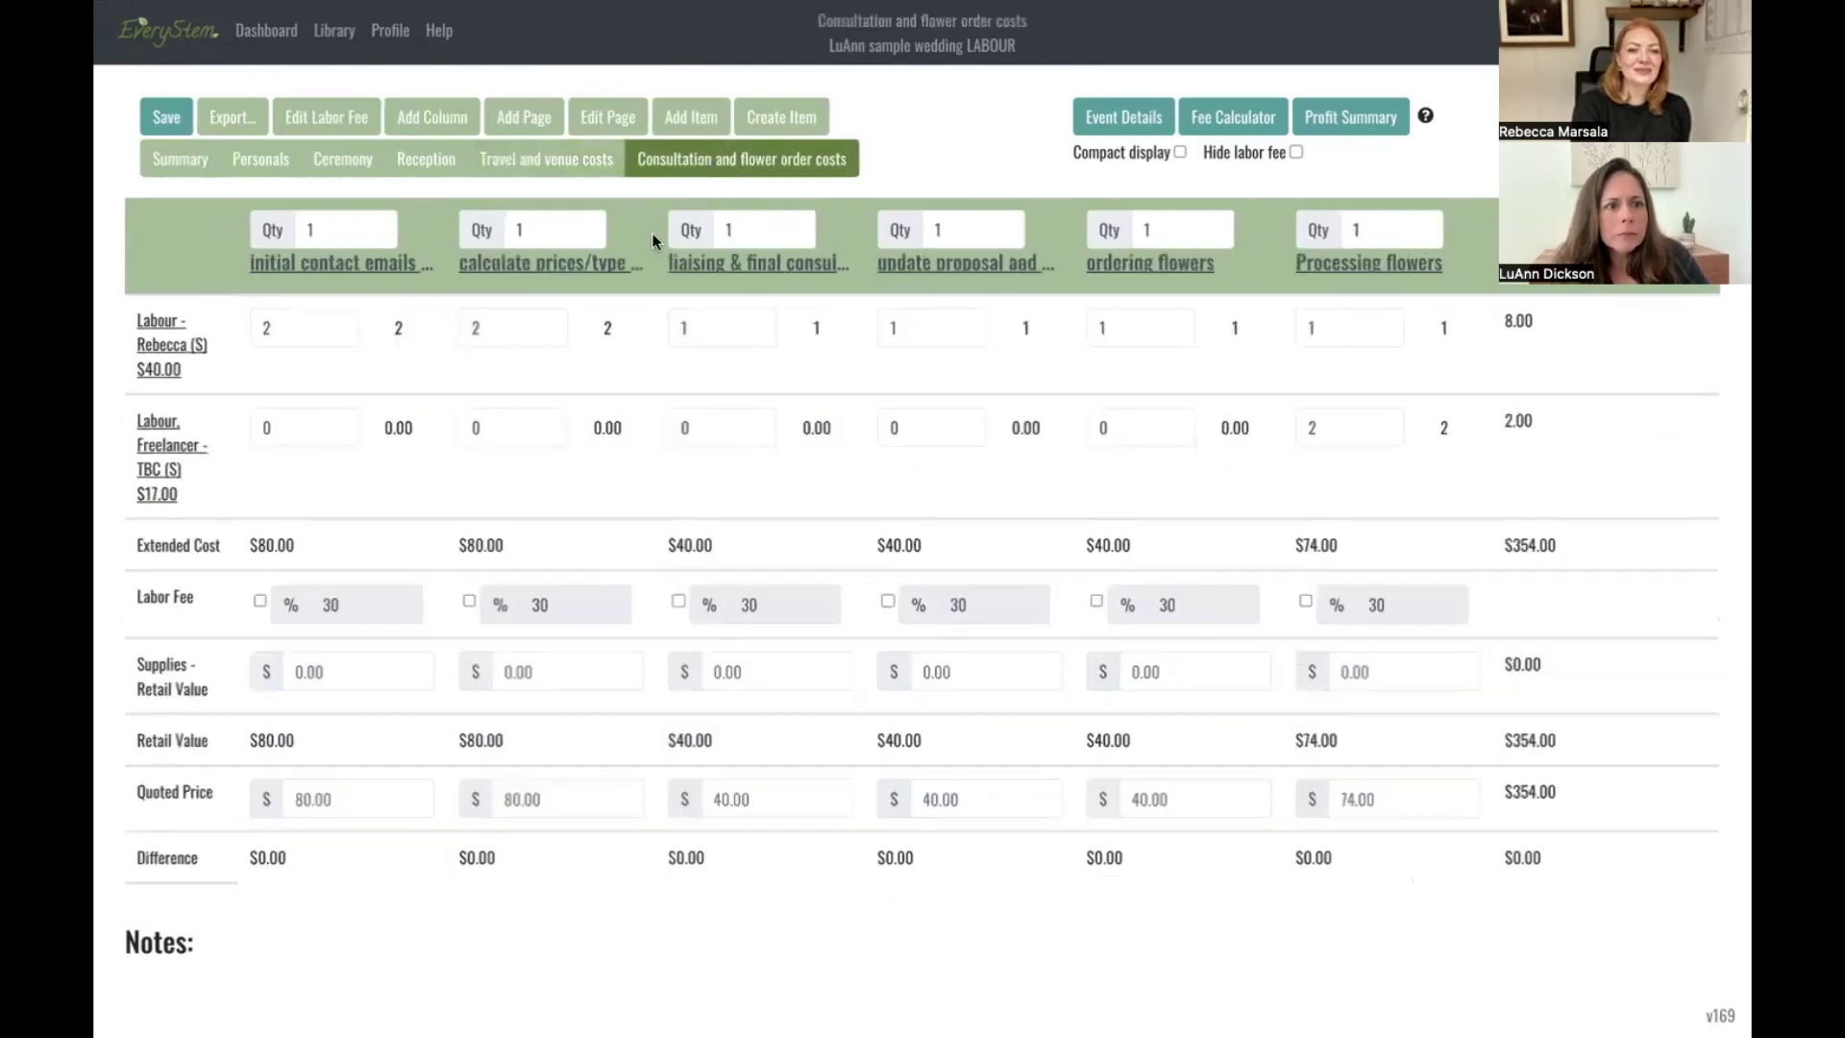
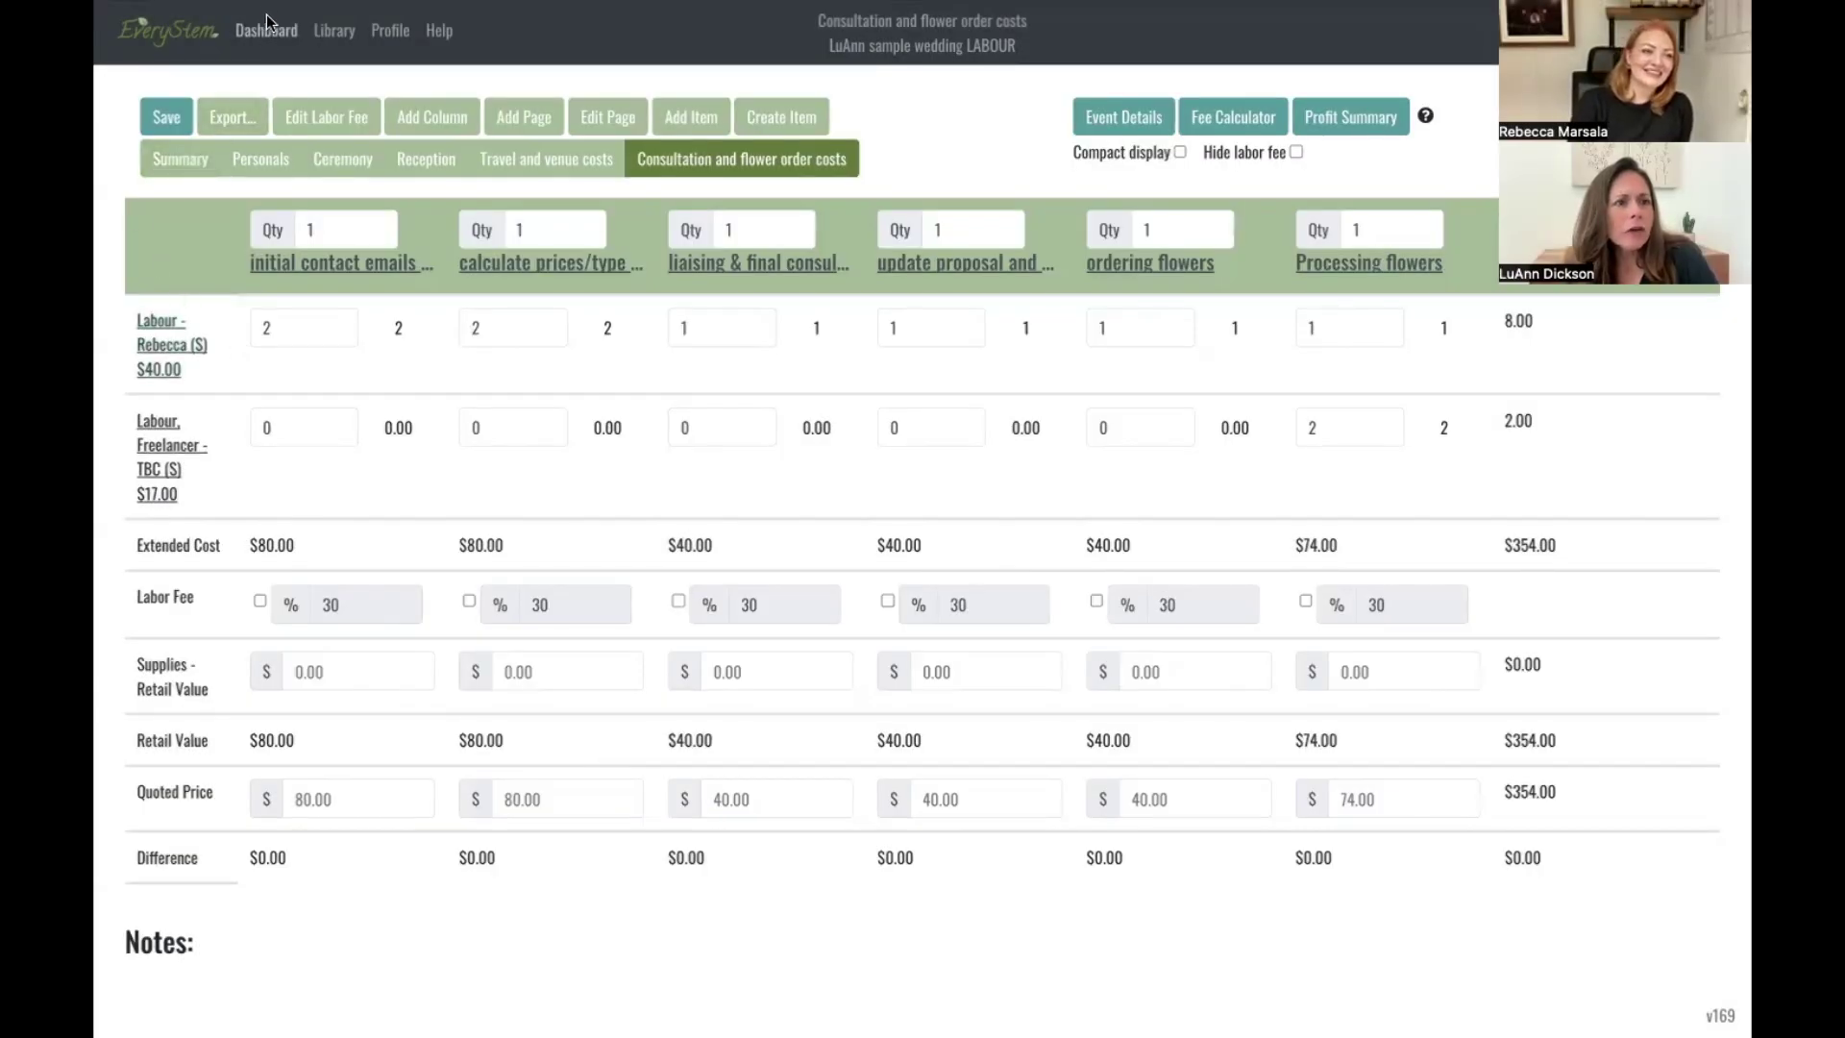
Return to the LuAnn sample wedding event and examine the Retail Value row on its Personals page
left_click(265, 30)
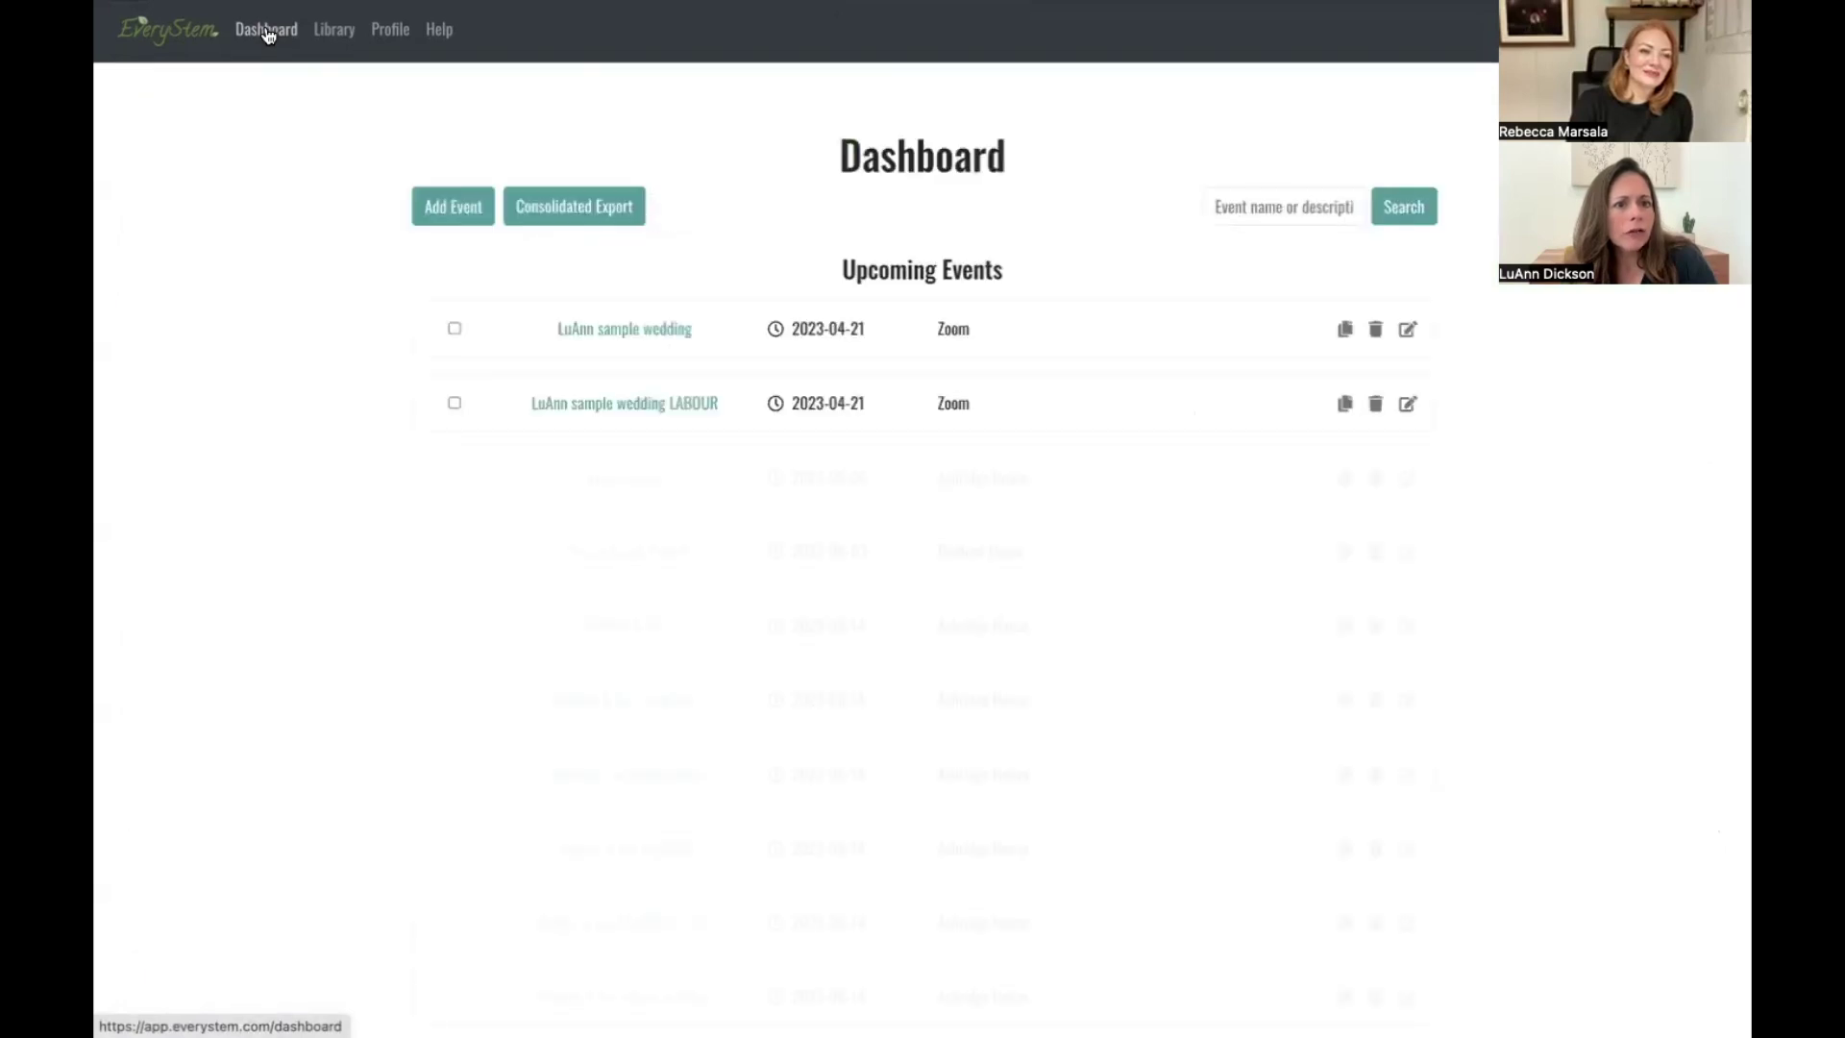
left_click(645, 330)
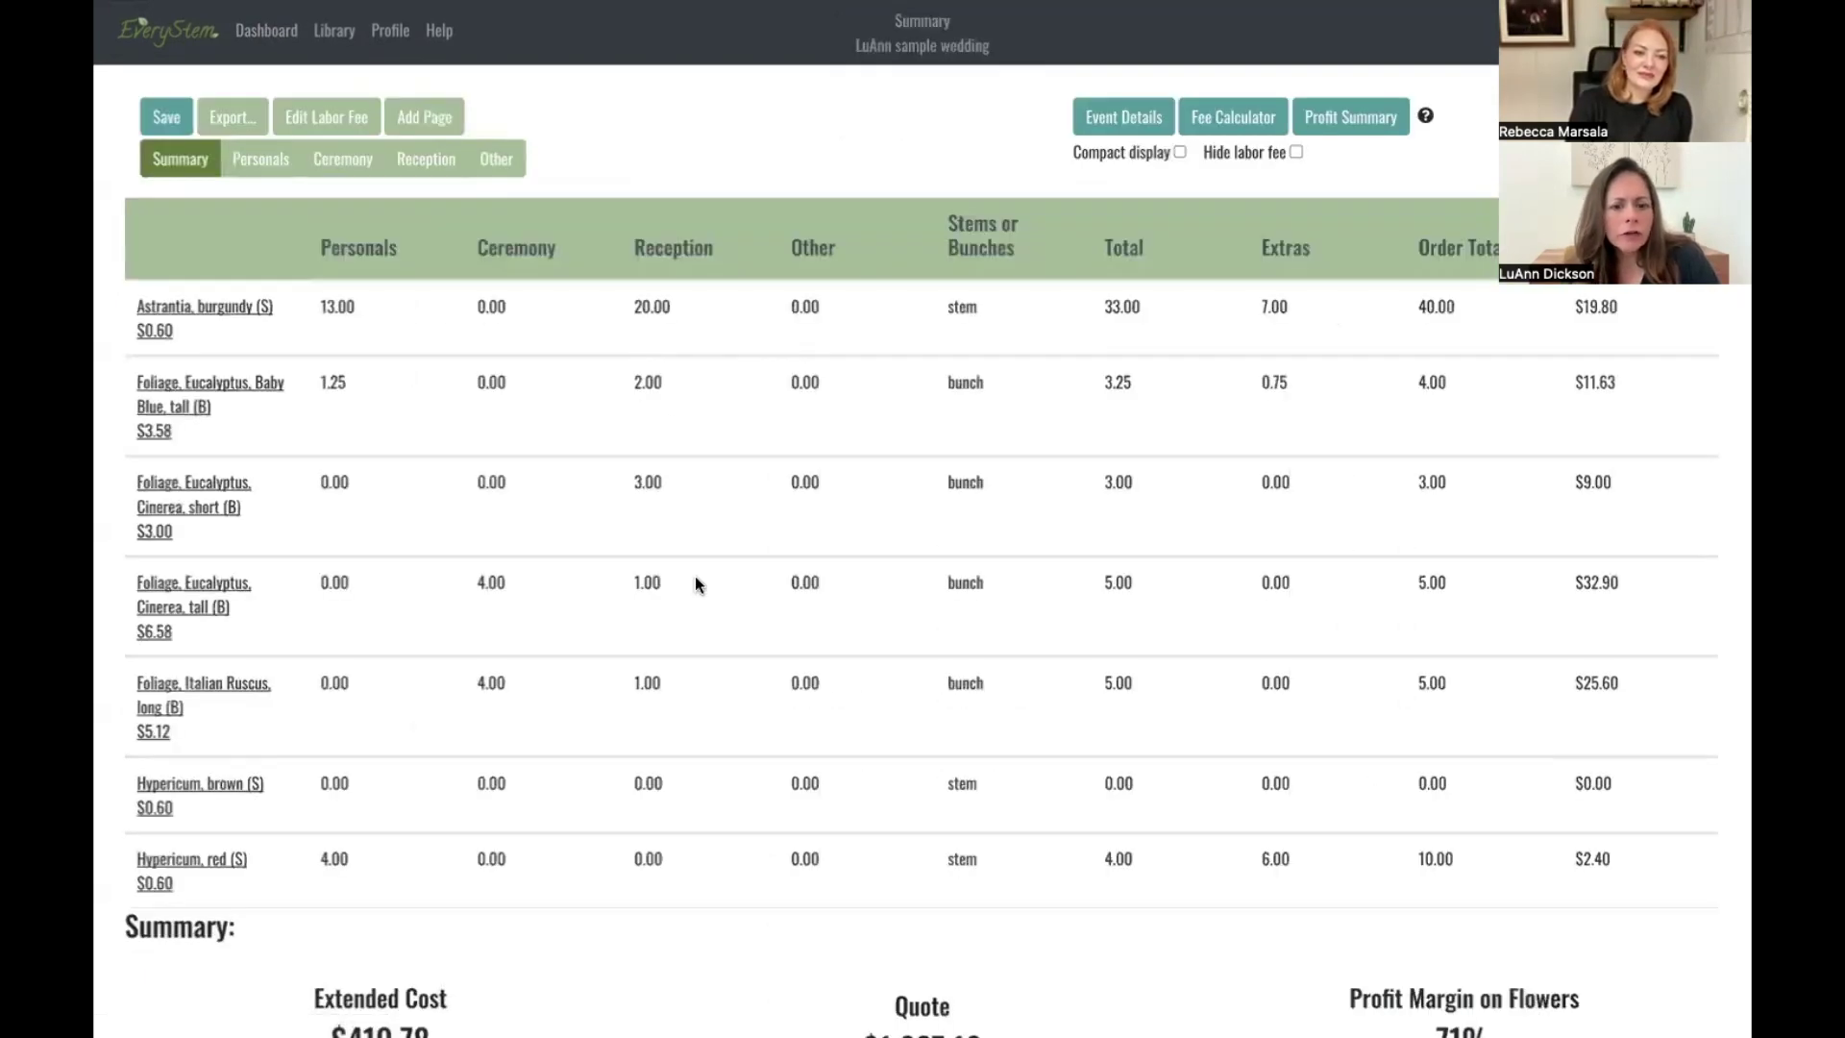
scroll(694, 576, "down", 1)
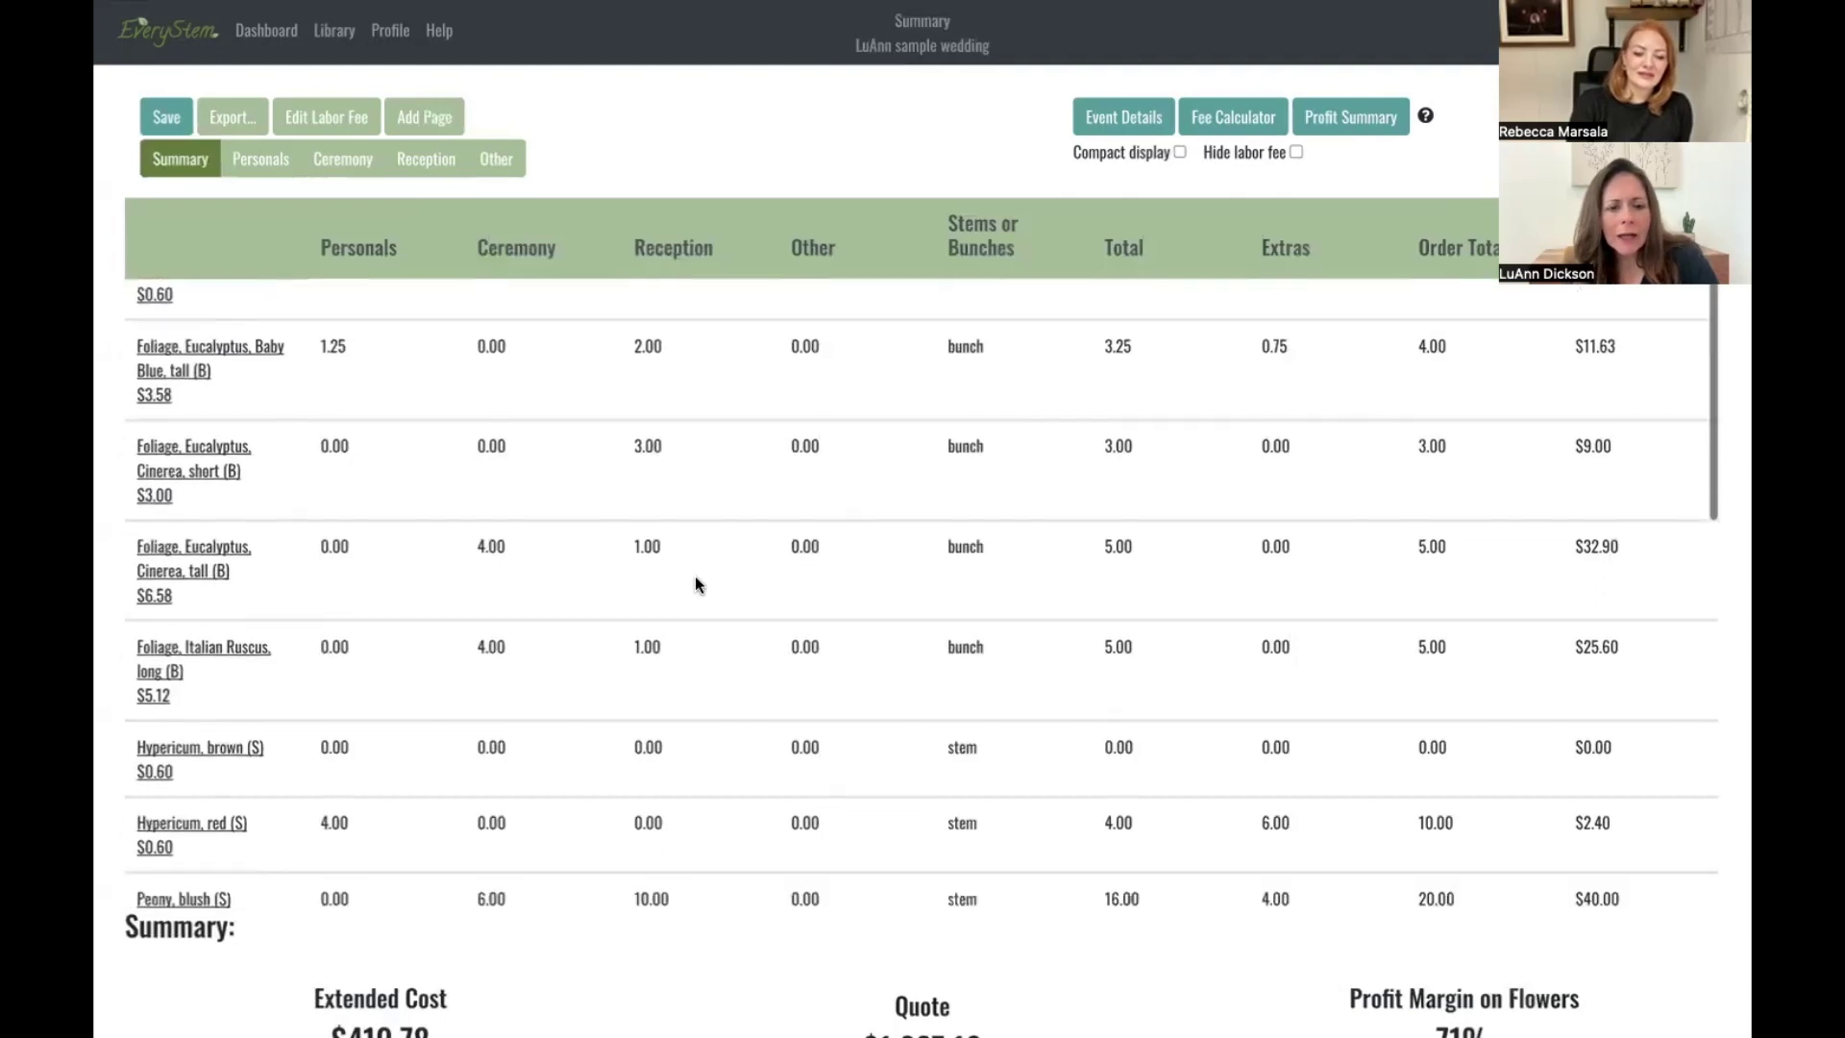
left_click(260, 159)
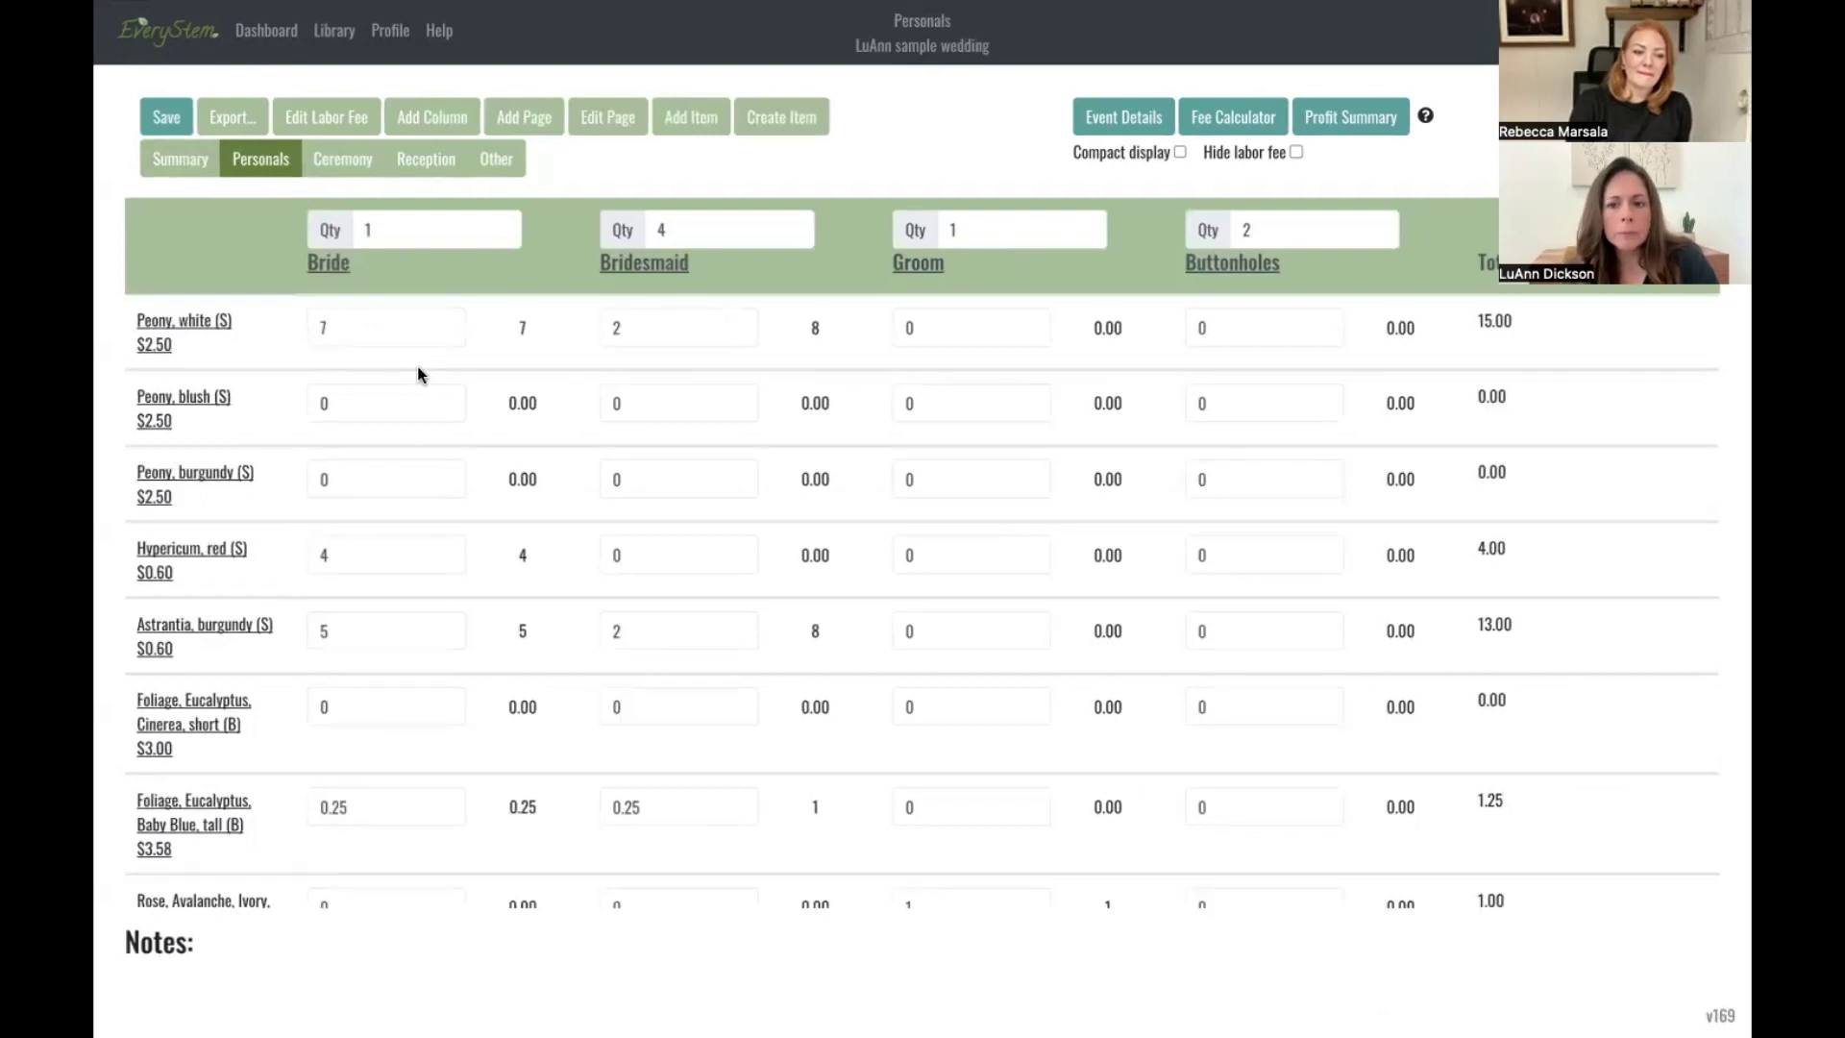
scroll(417, 366, "down", 10)
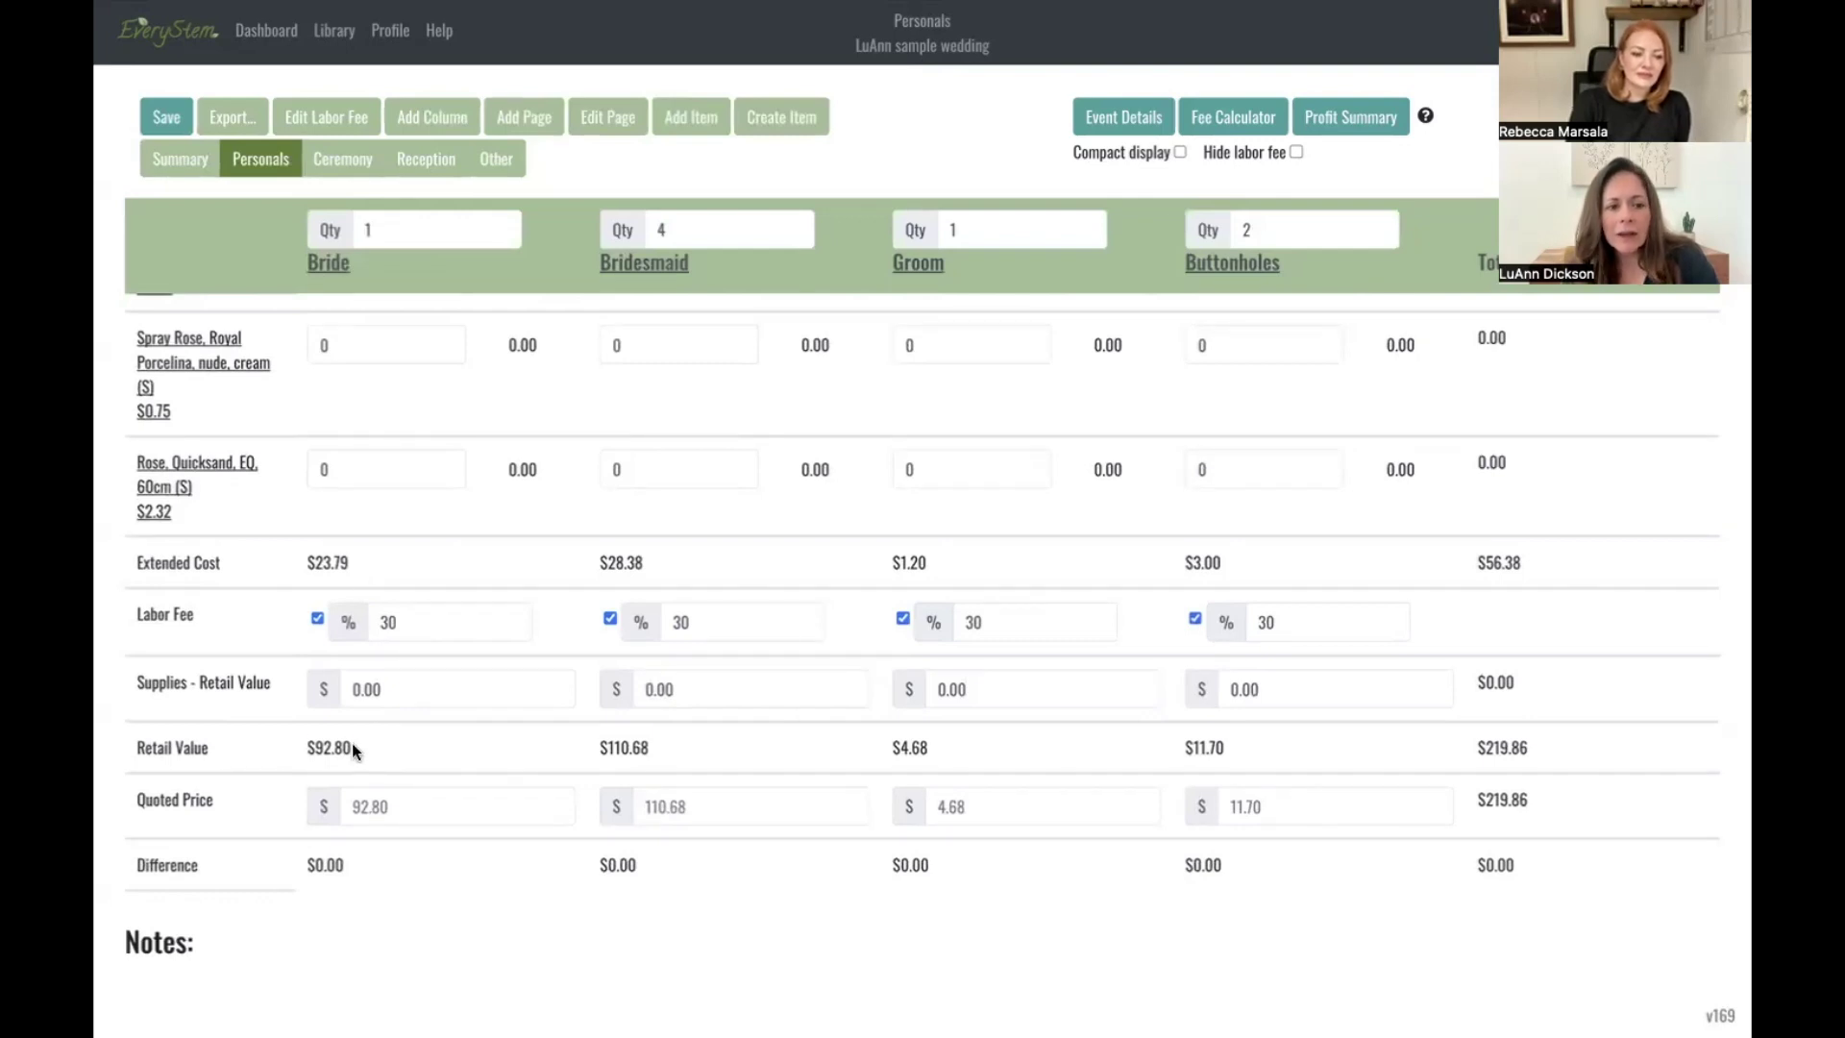
left_click(294, 749)
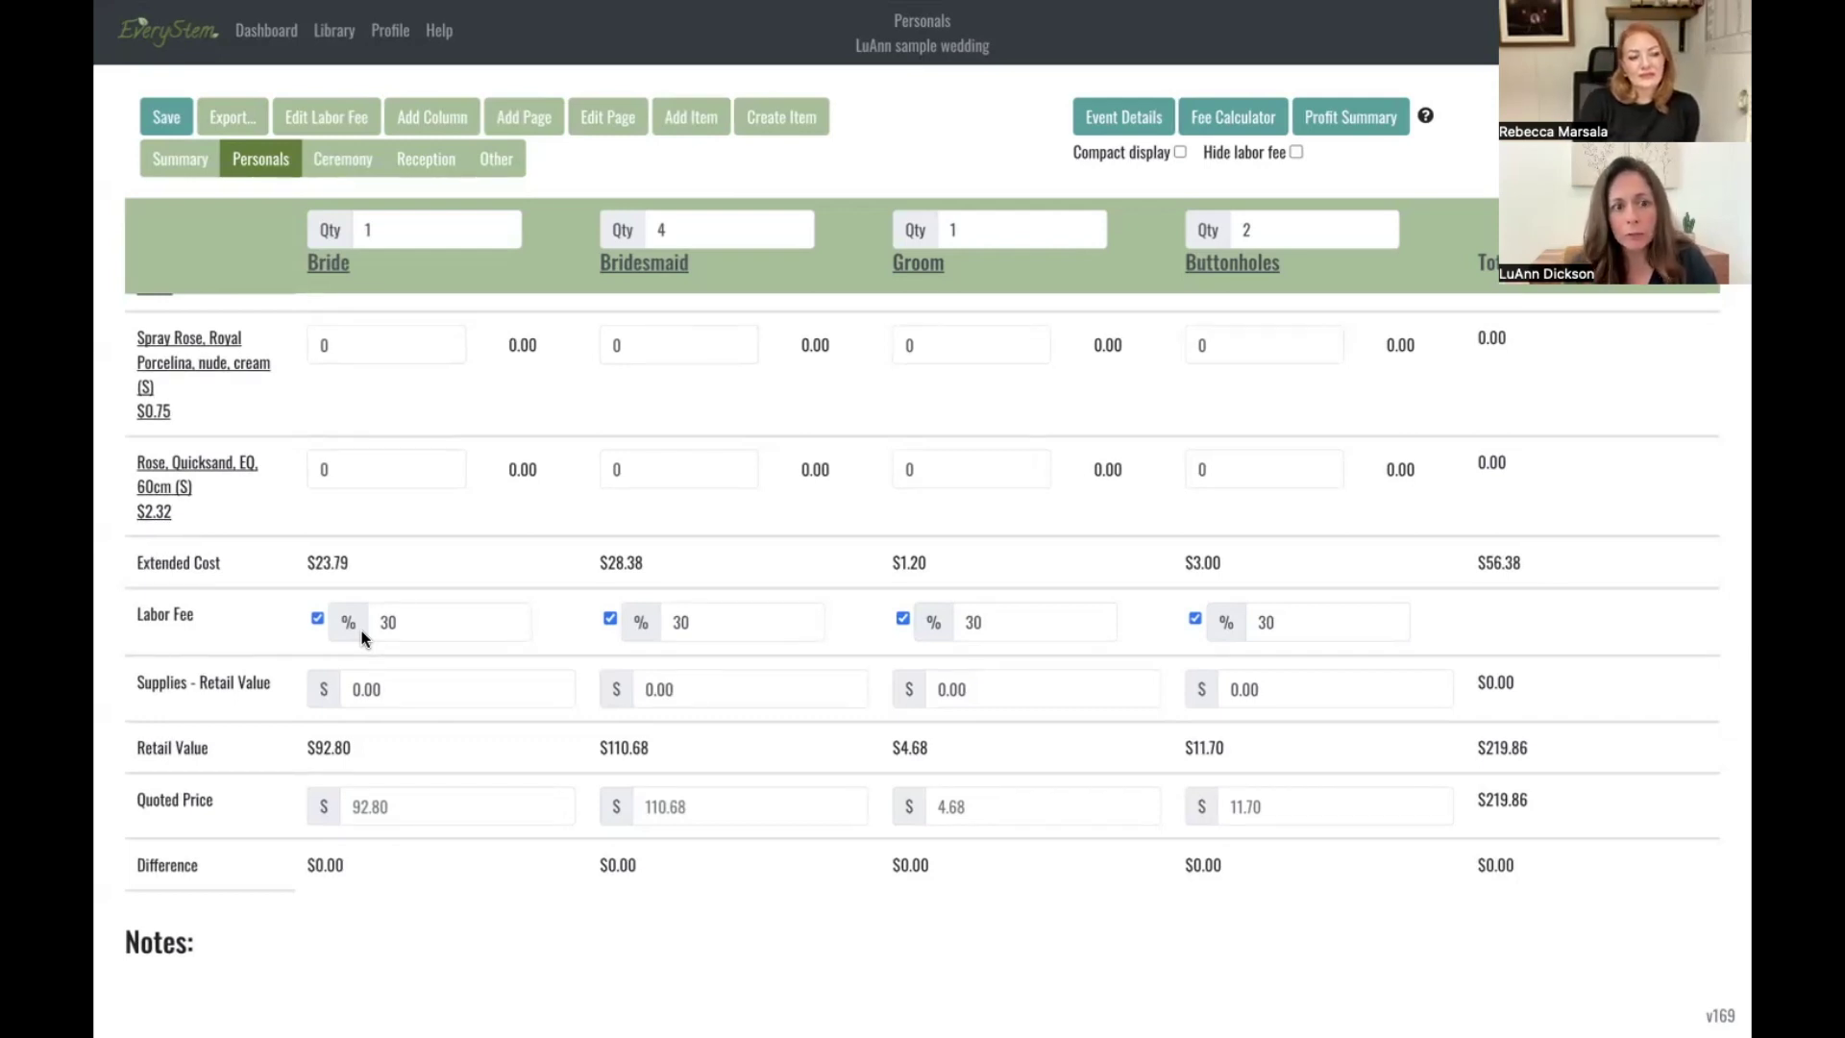
left_click(1113, 116)
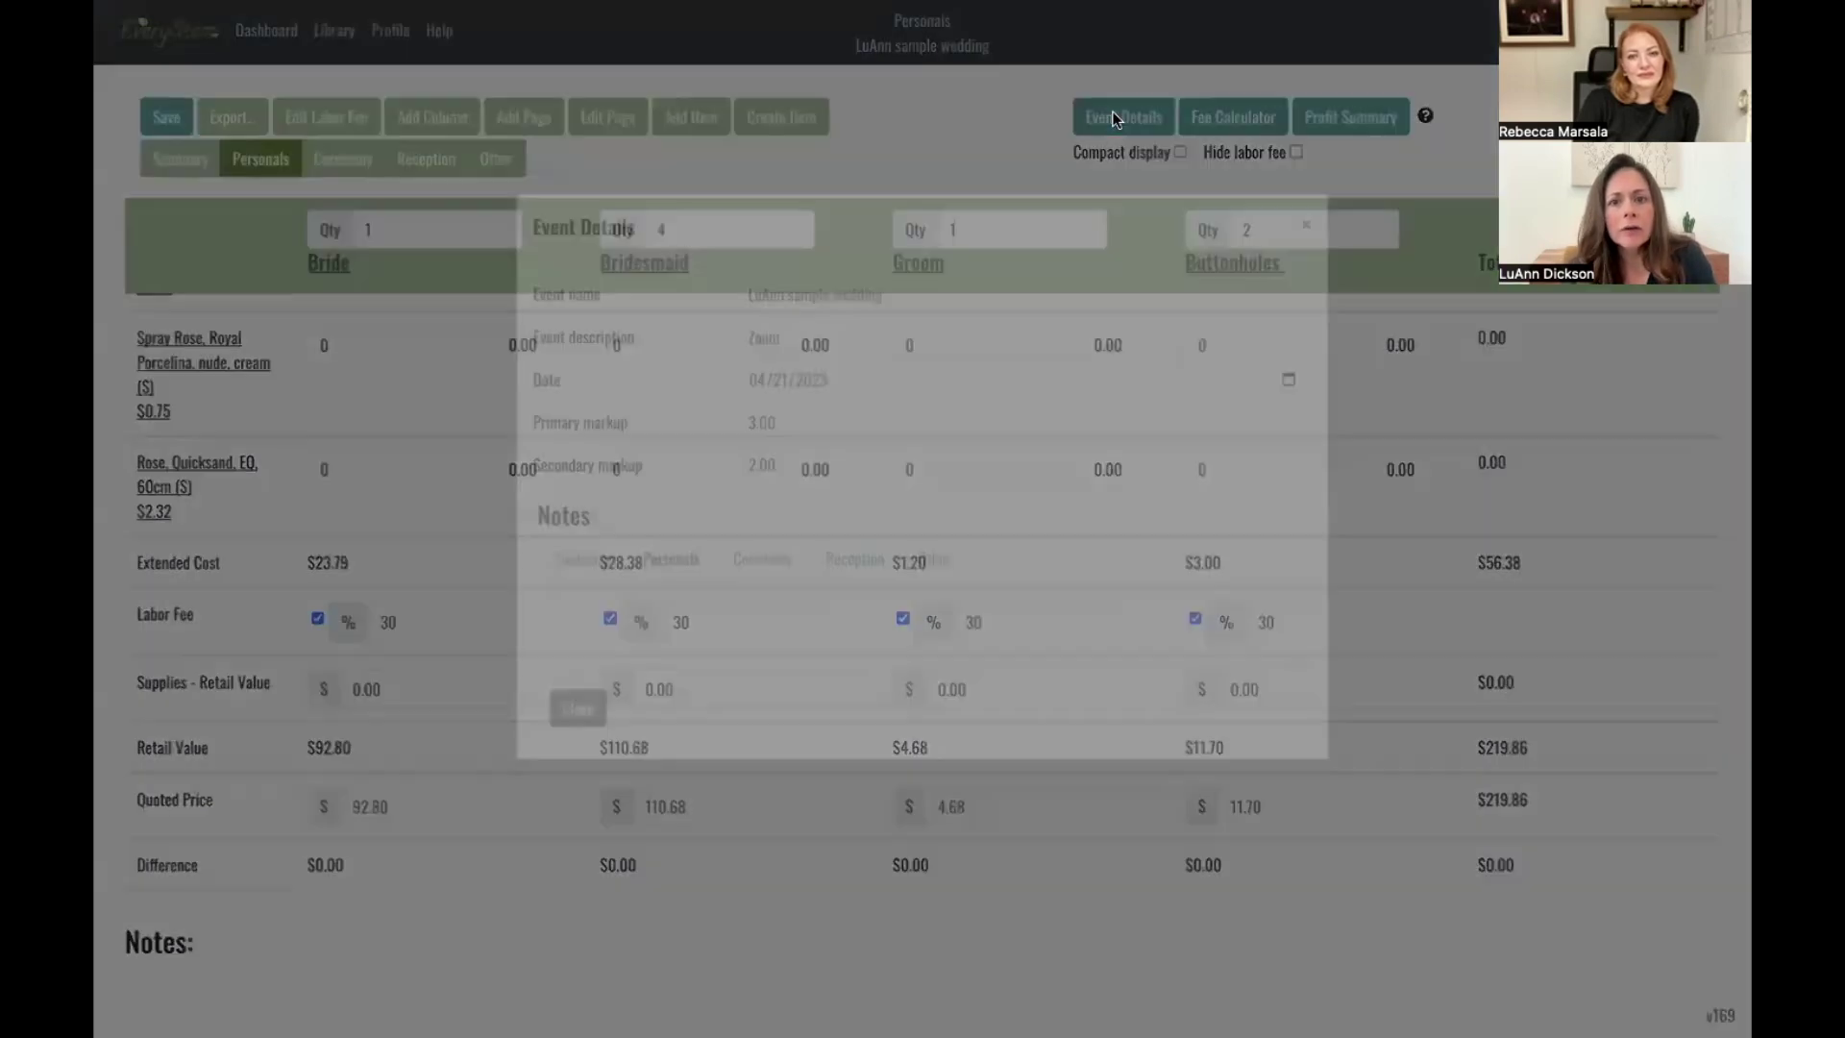
left_click_drag(800, 464, 702, 465)
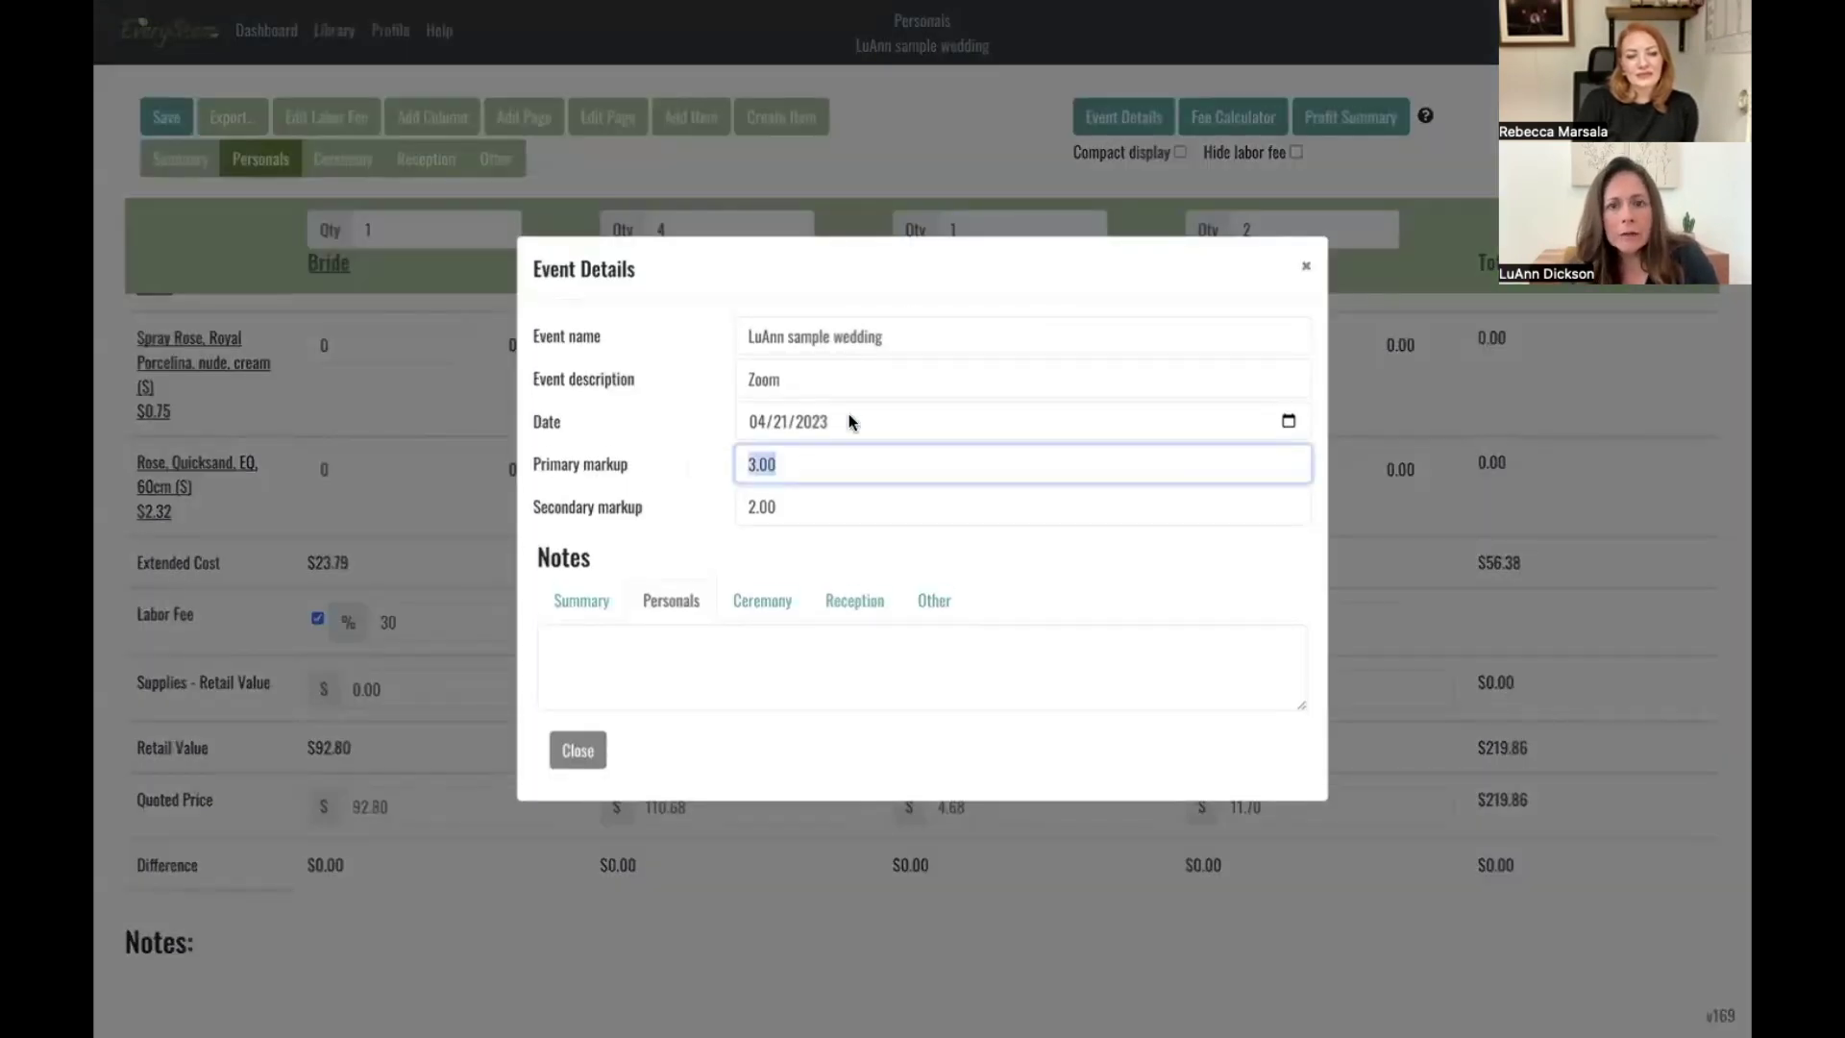
left_click(1307, 264)
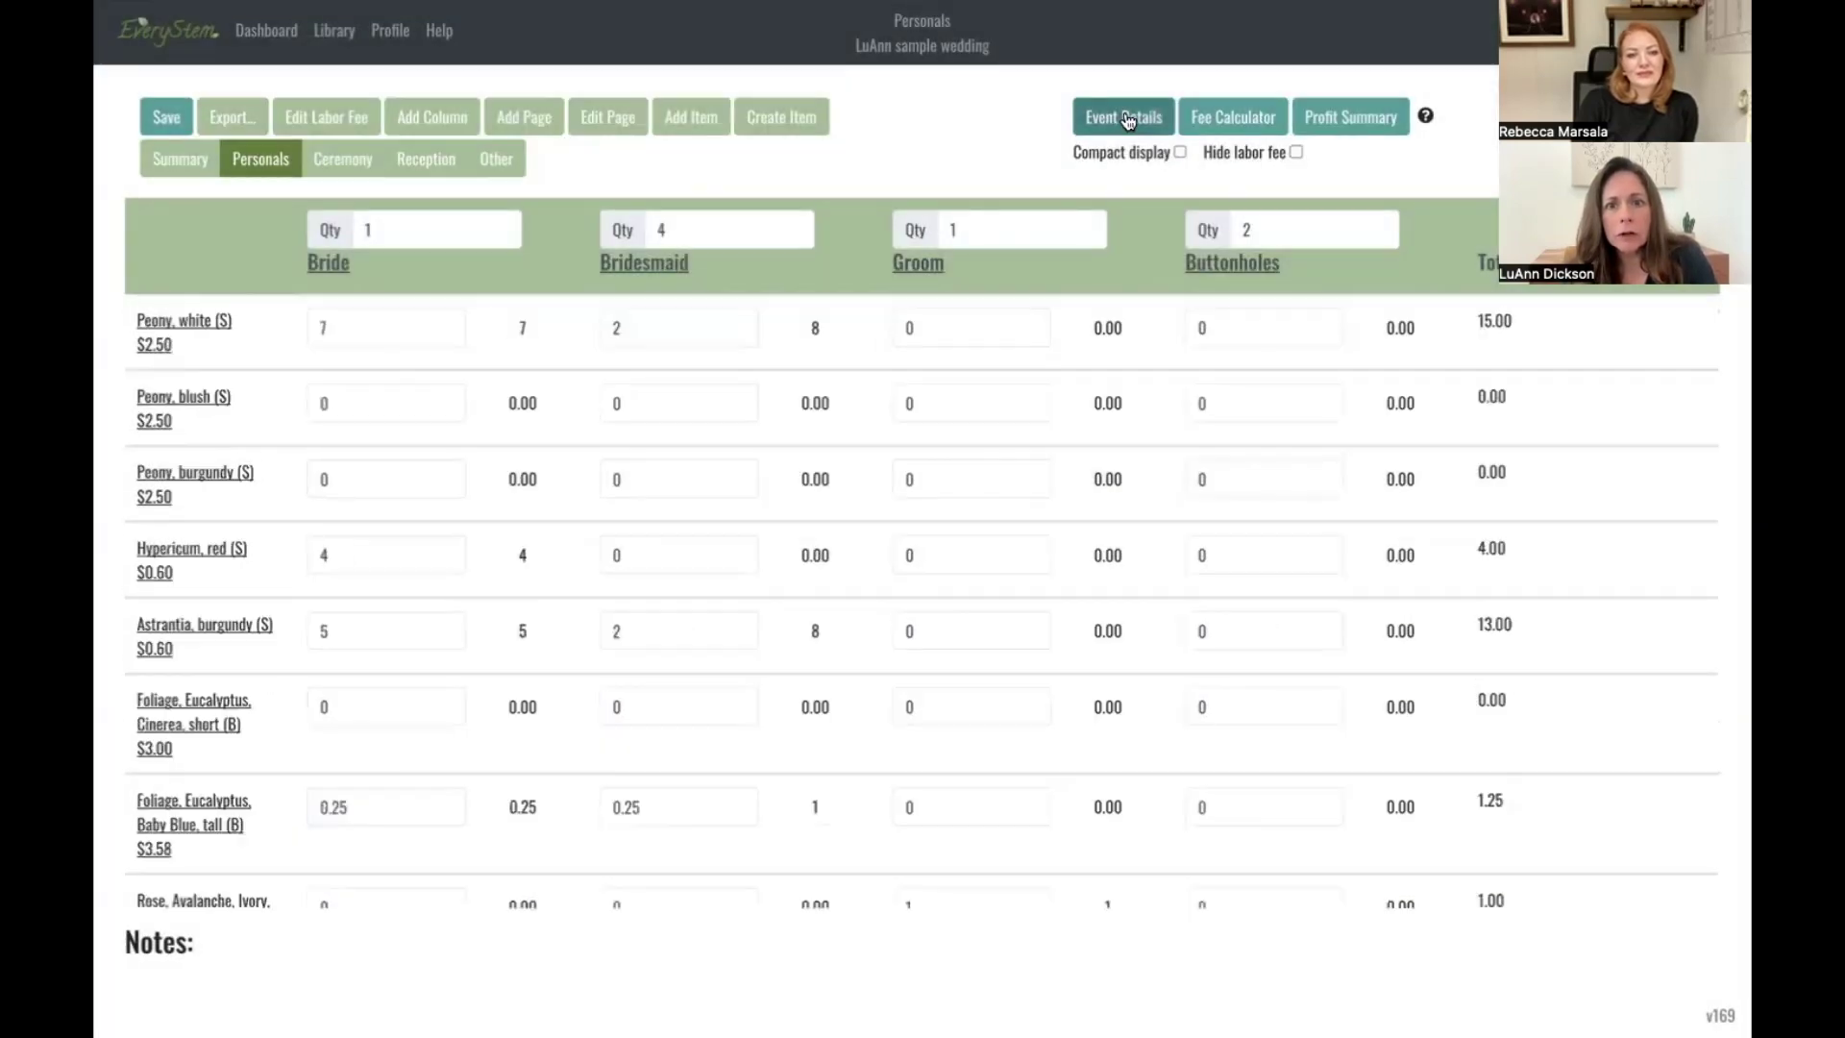
Set the event's Primary markup to 4 and examine the Retail Value and Quoted Price for the Bride on the Personals page
left_click(1120, 116)
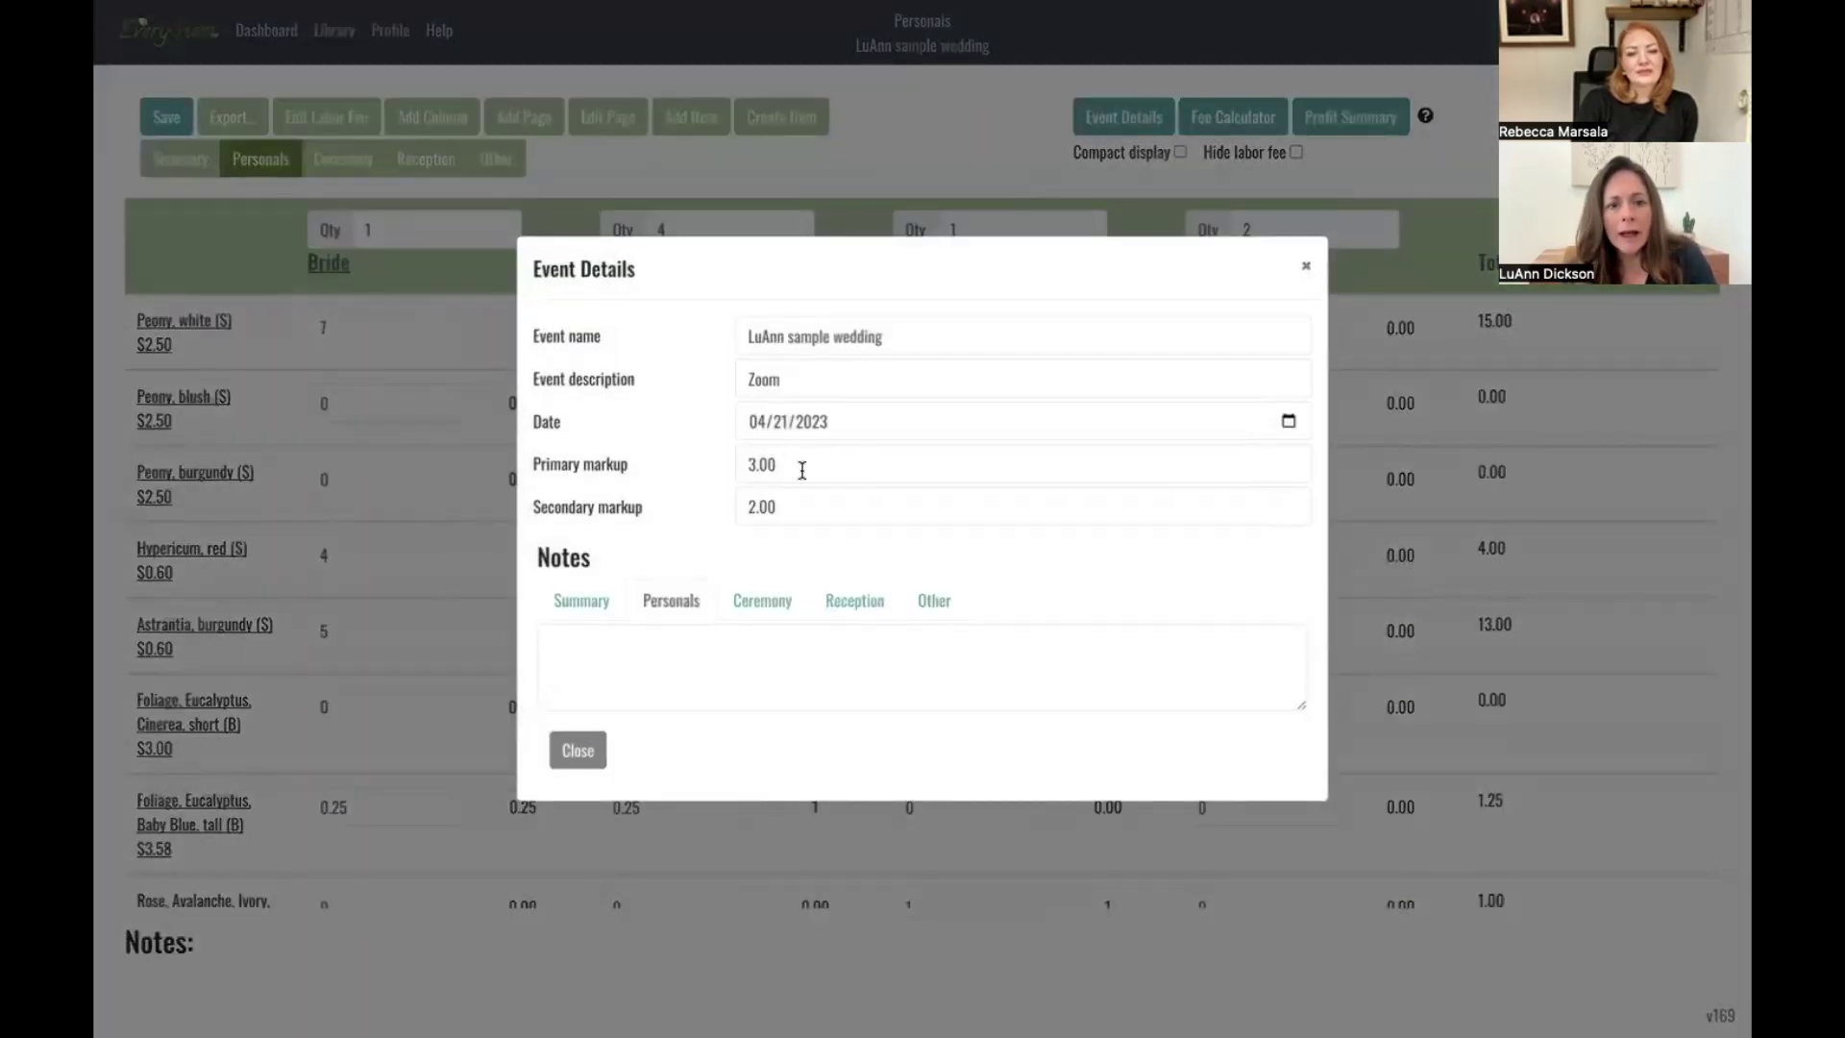
left_click_drag(801, 465, 697, 470)
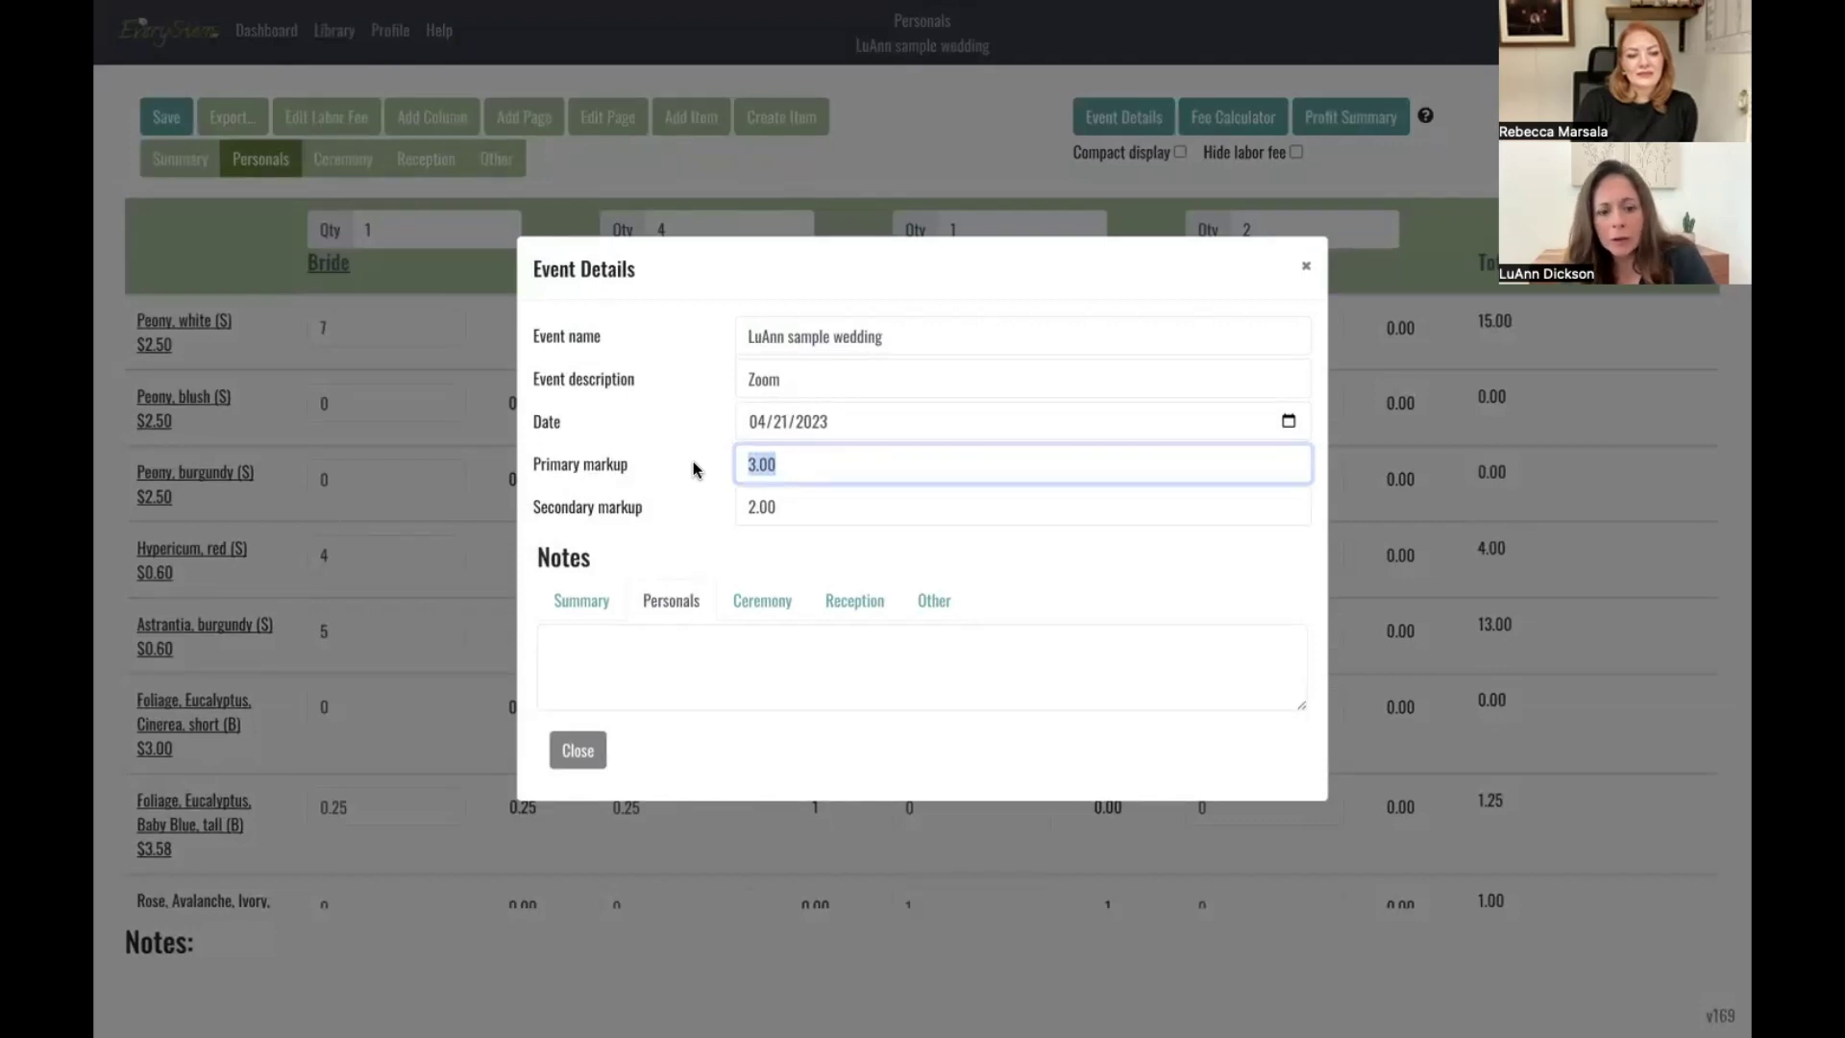
type("4")
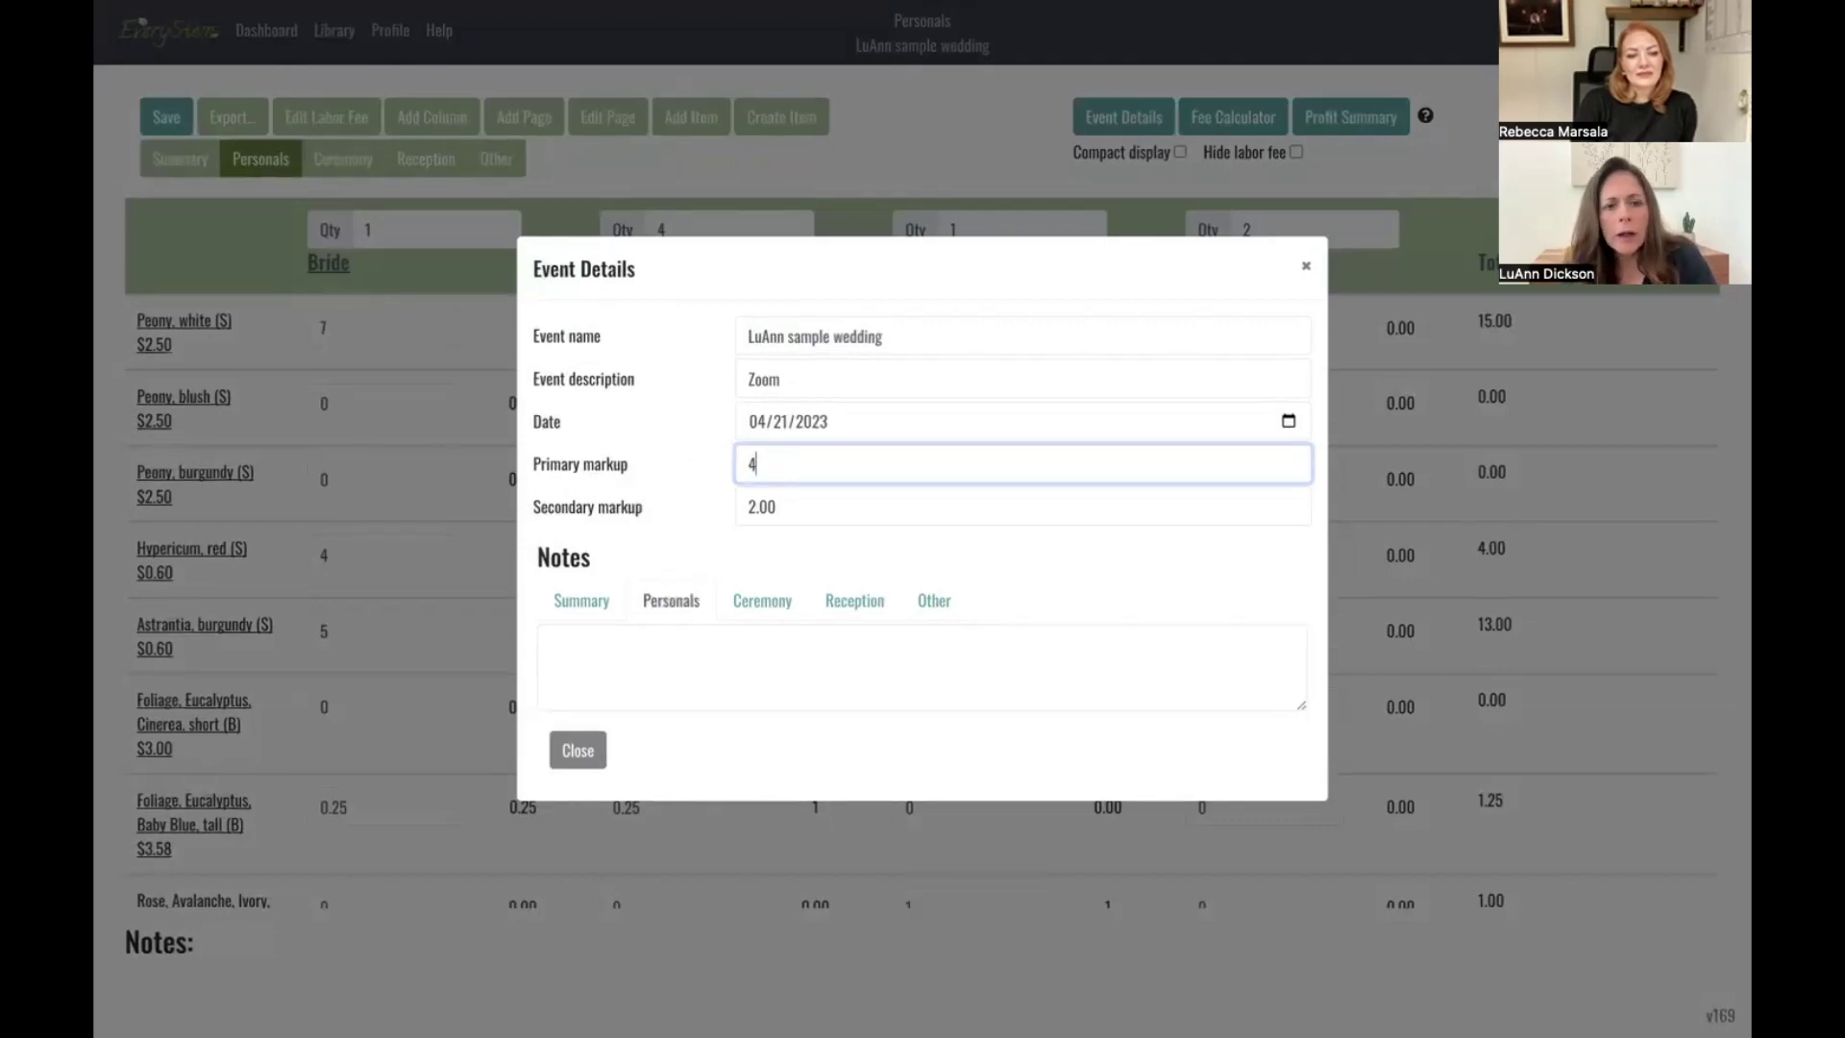
left_click(696, 551)
left_click(579, 749)
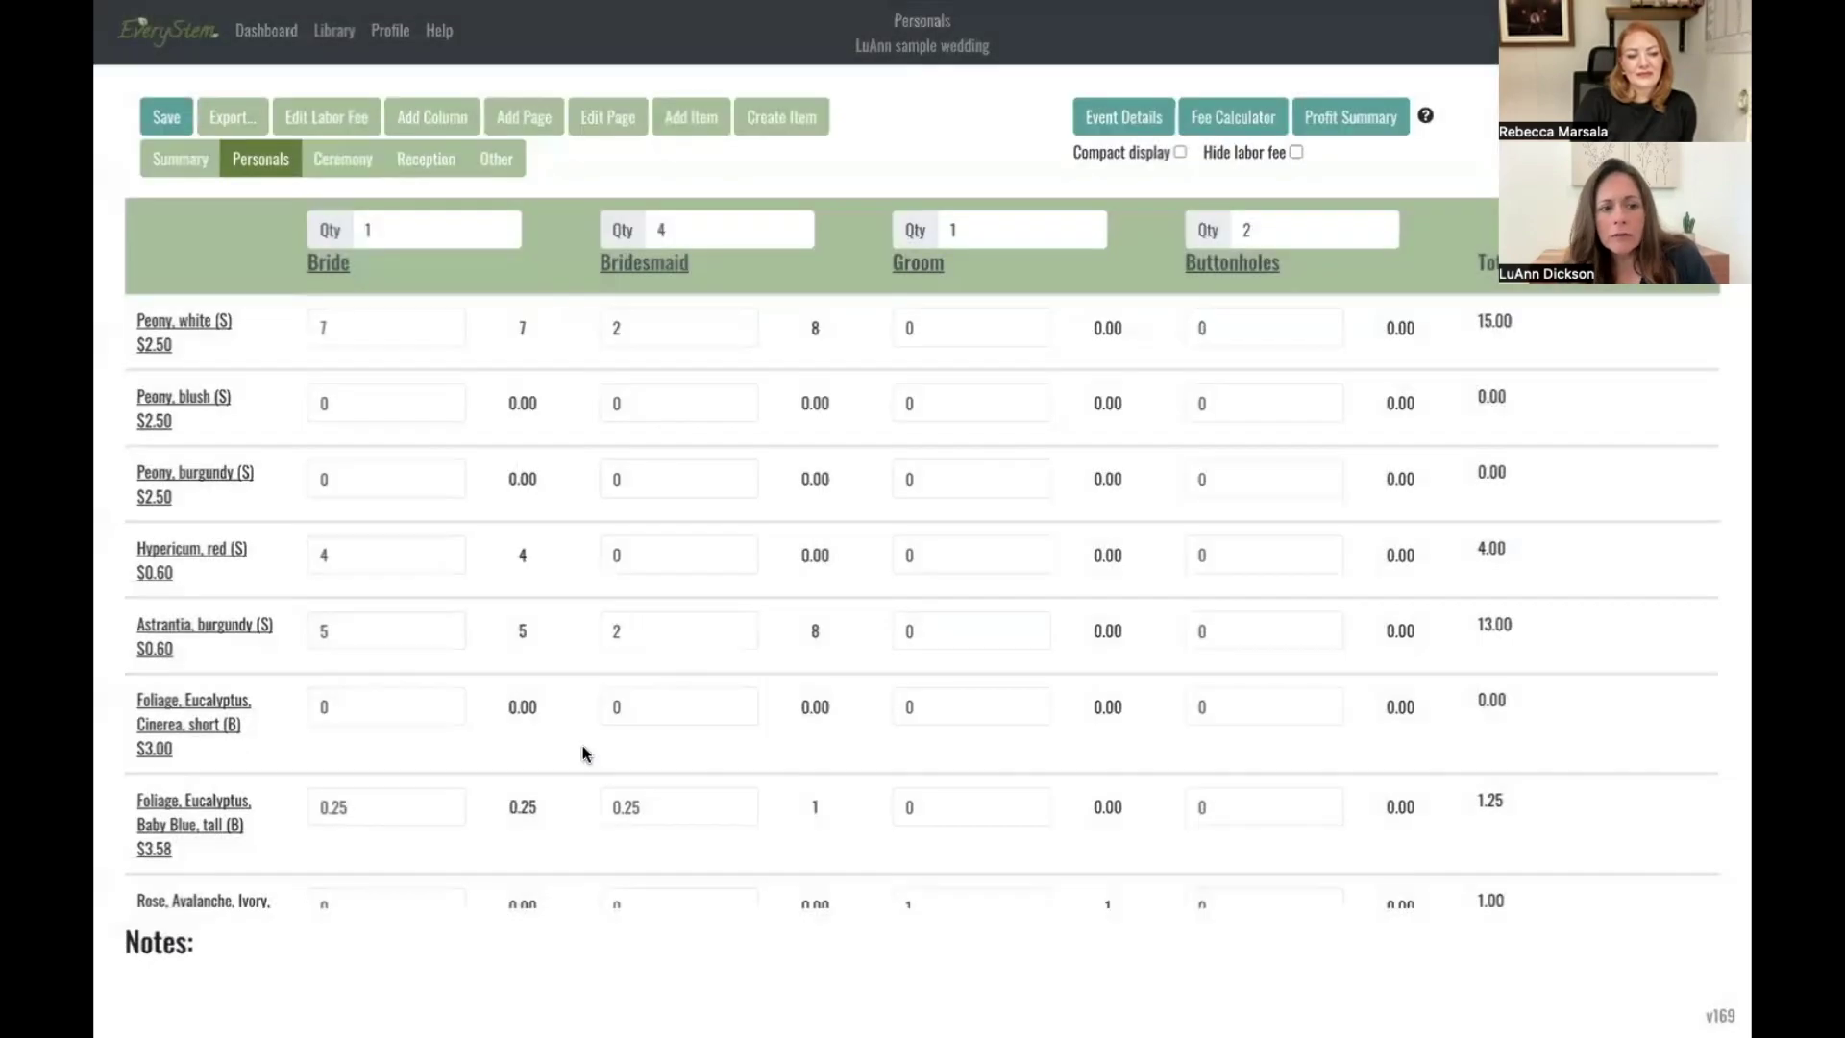
scroll(355, 604, "down", 5)
scroll(355, 604, "down", 6)
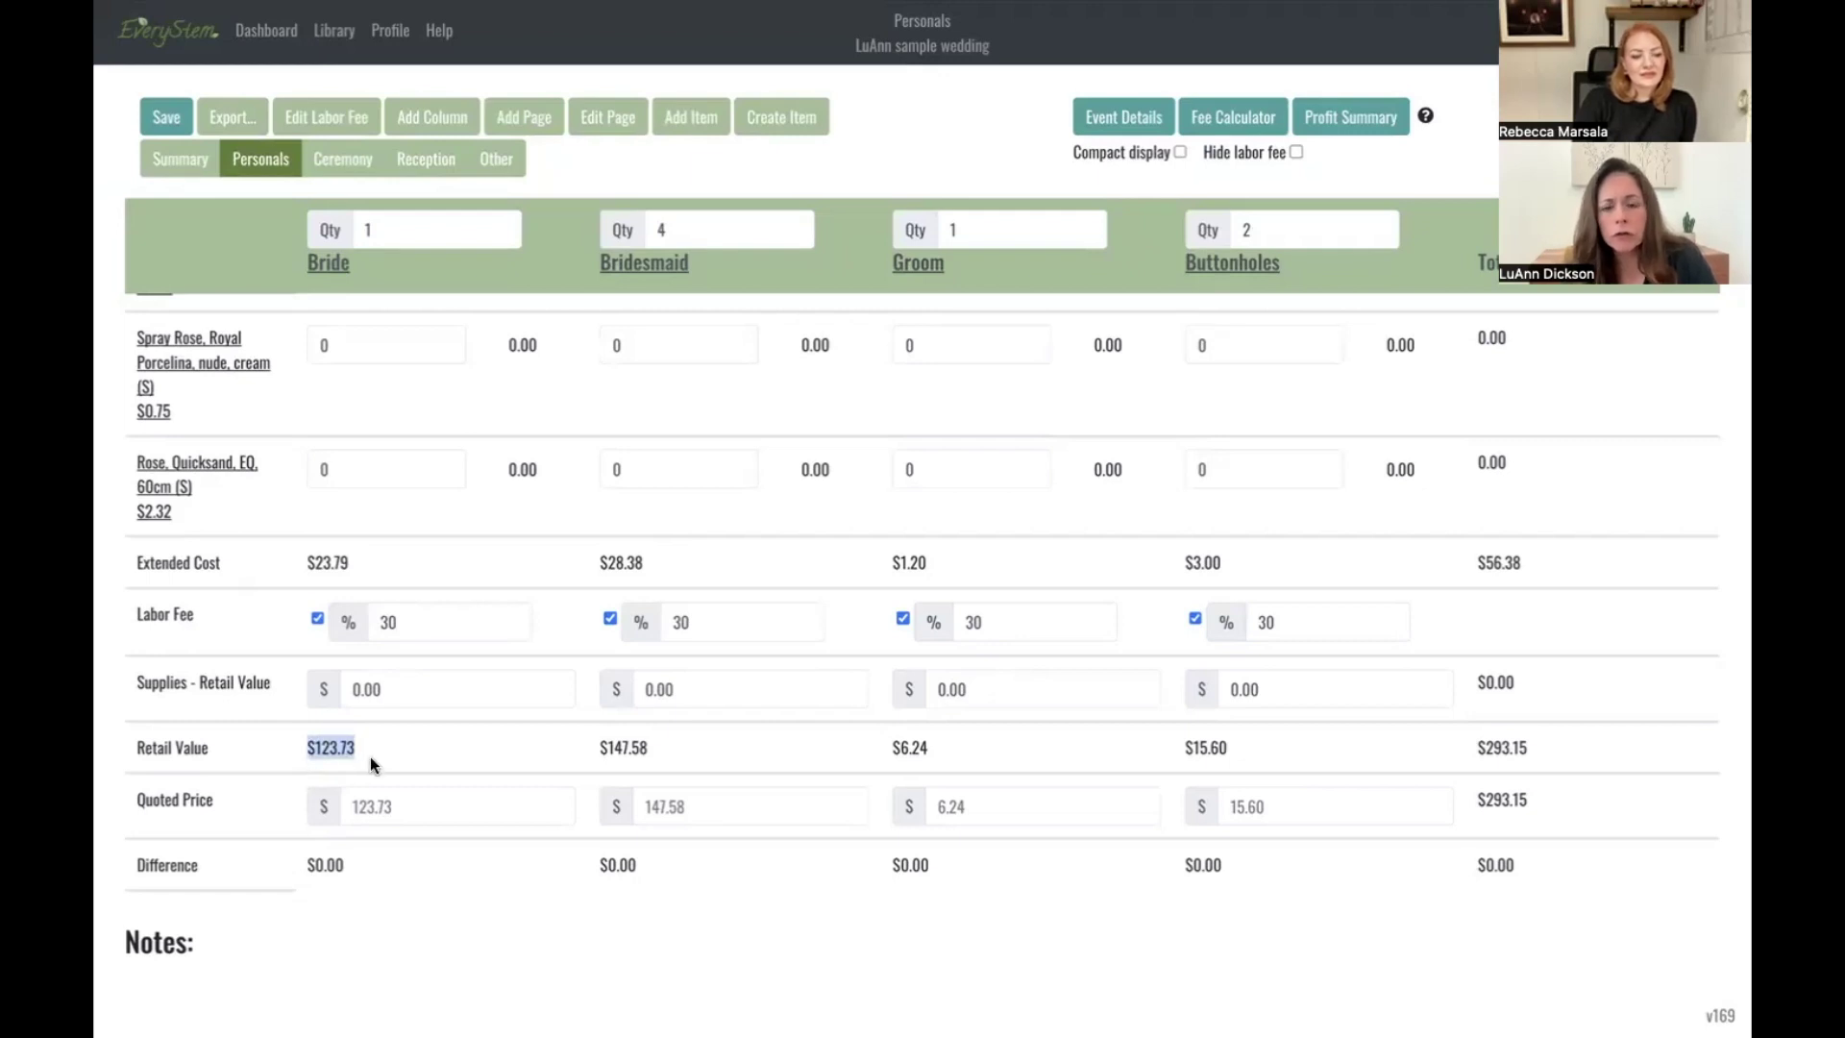
left_click(371, 757)
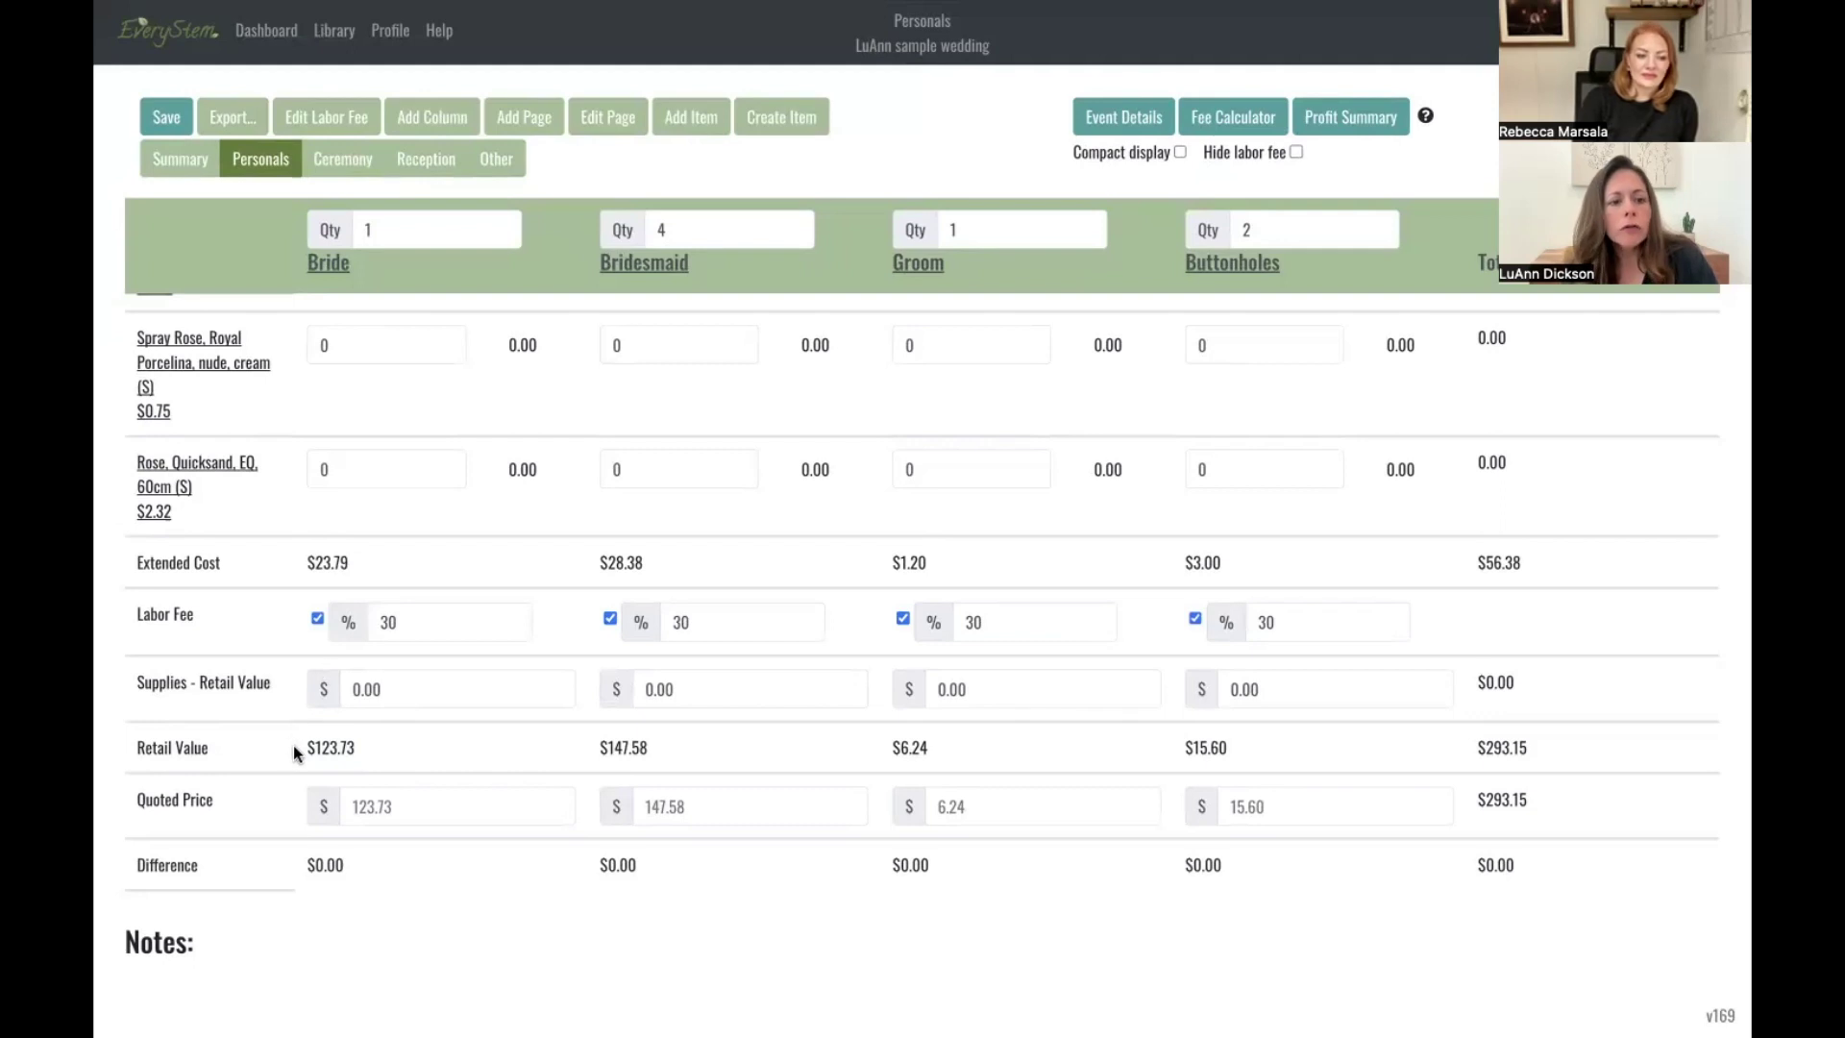
left_click(398, 806)
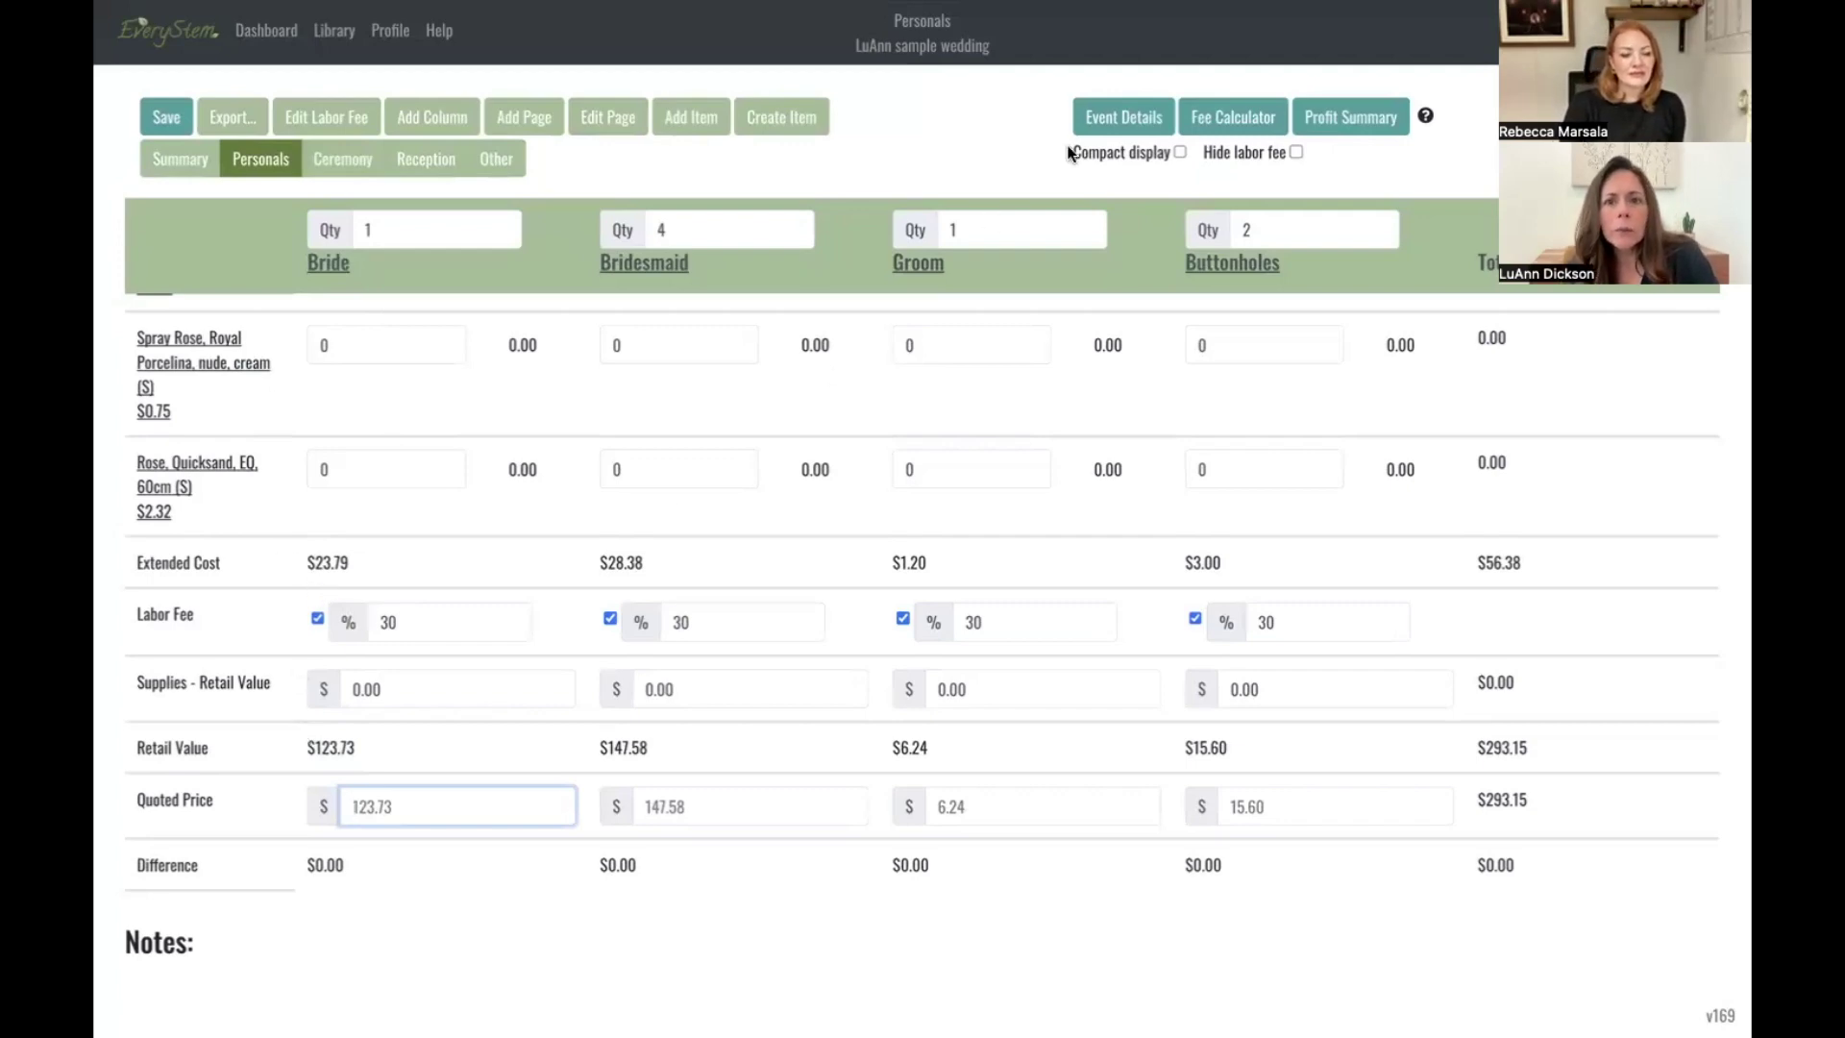
Set the event's Primary markup to 3.50 and check the retail values on the Personals page
left_click(1101, 119)
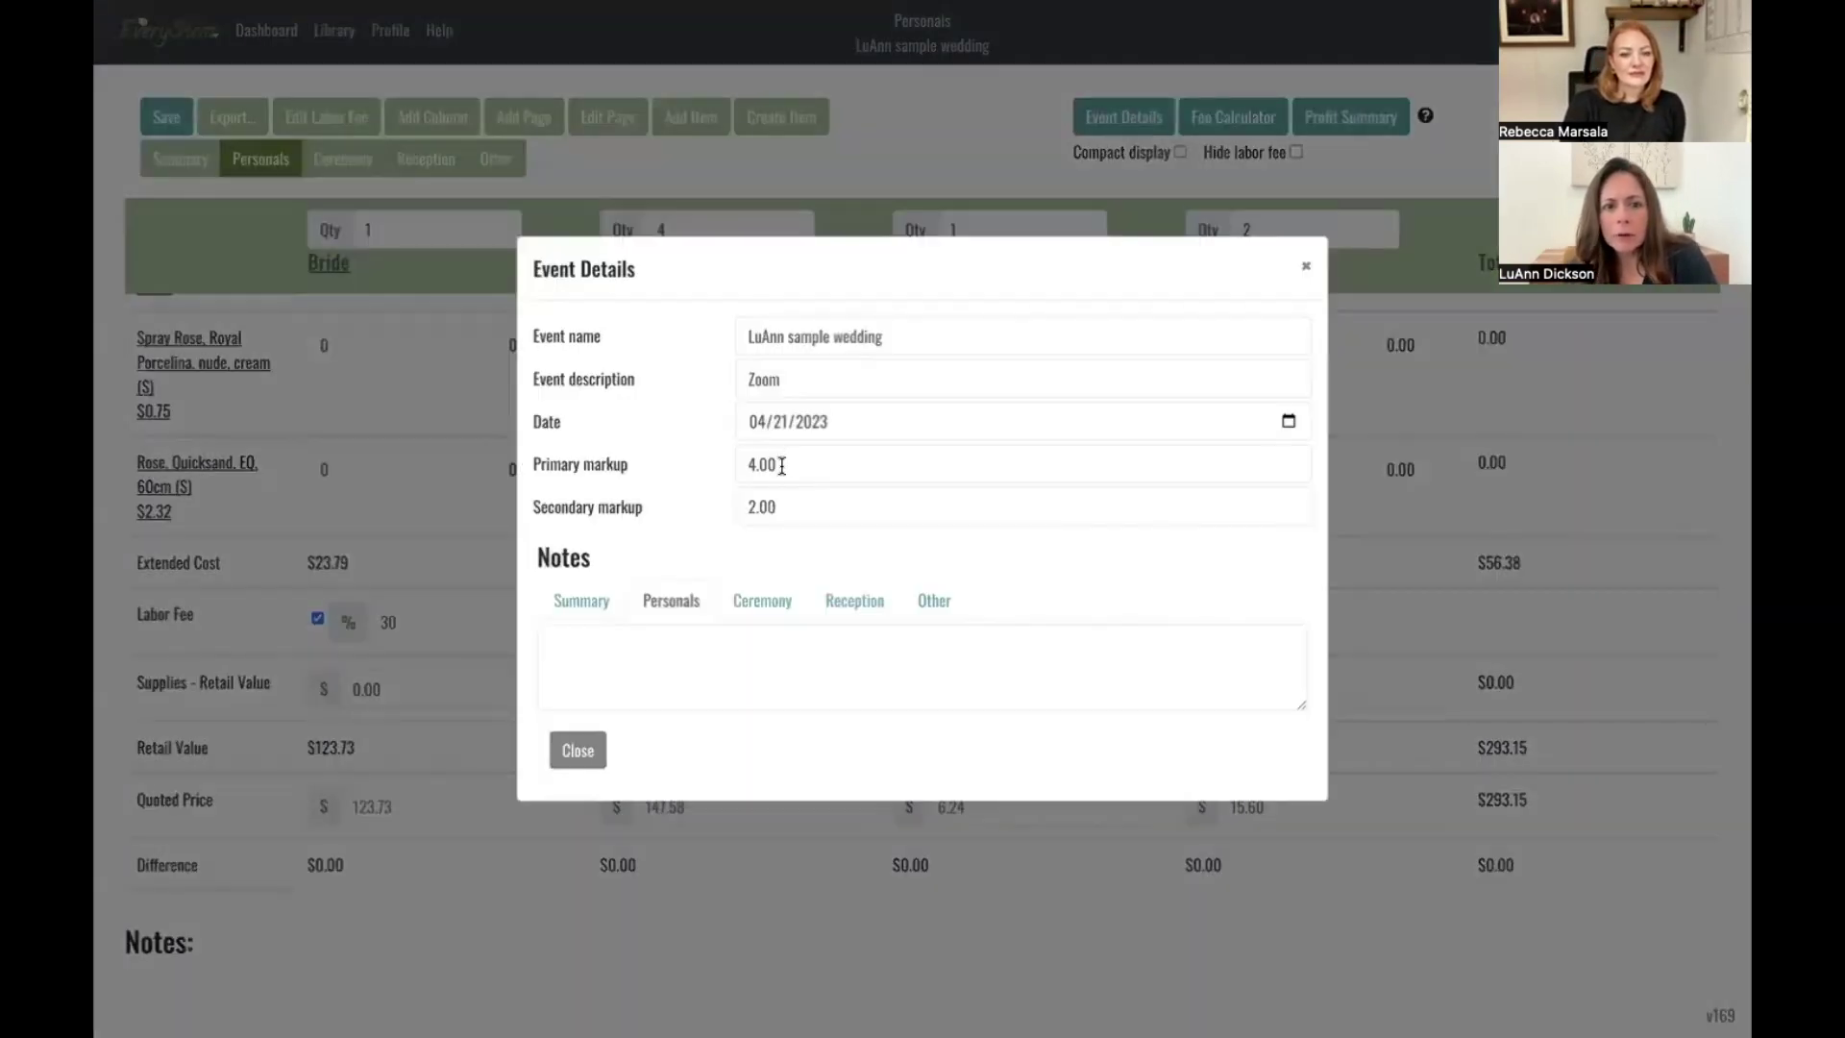
left_click_drag(786, 465, 698, 469)
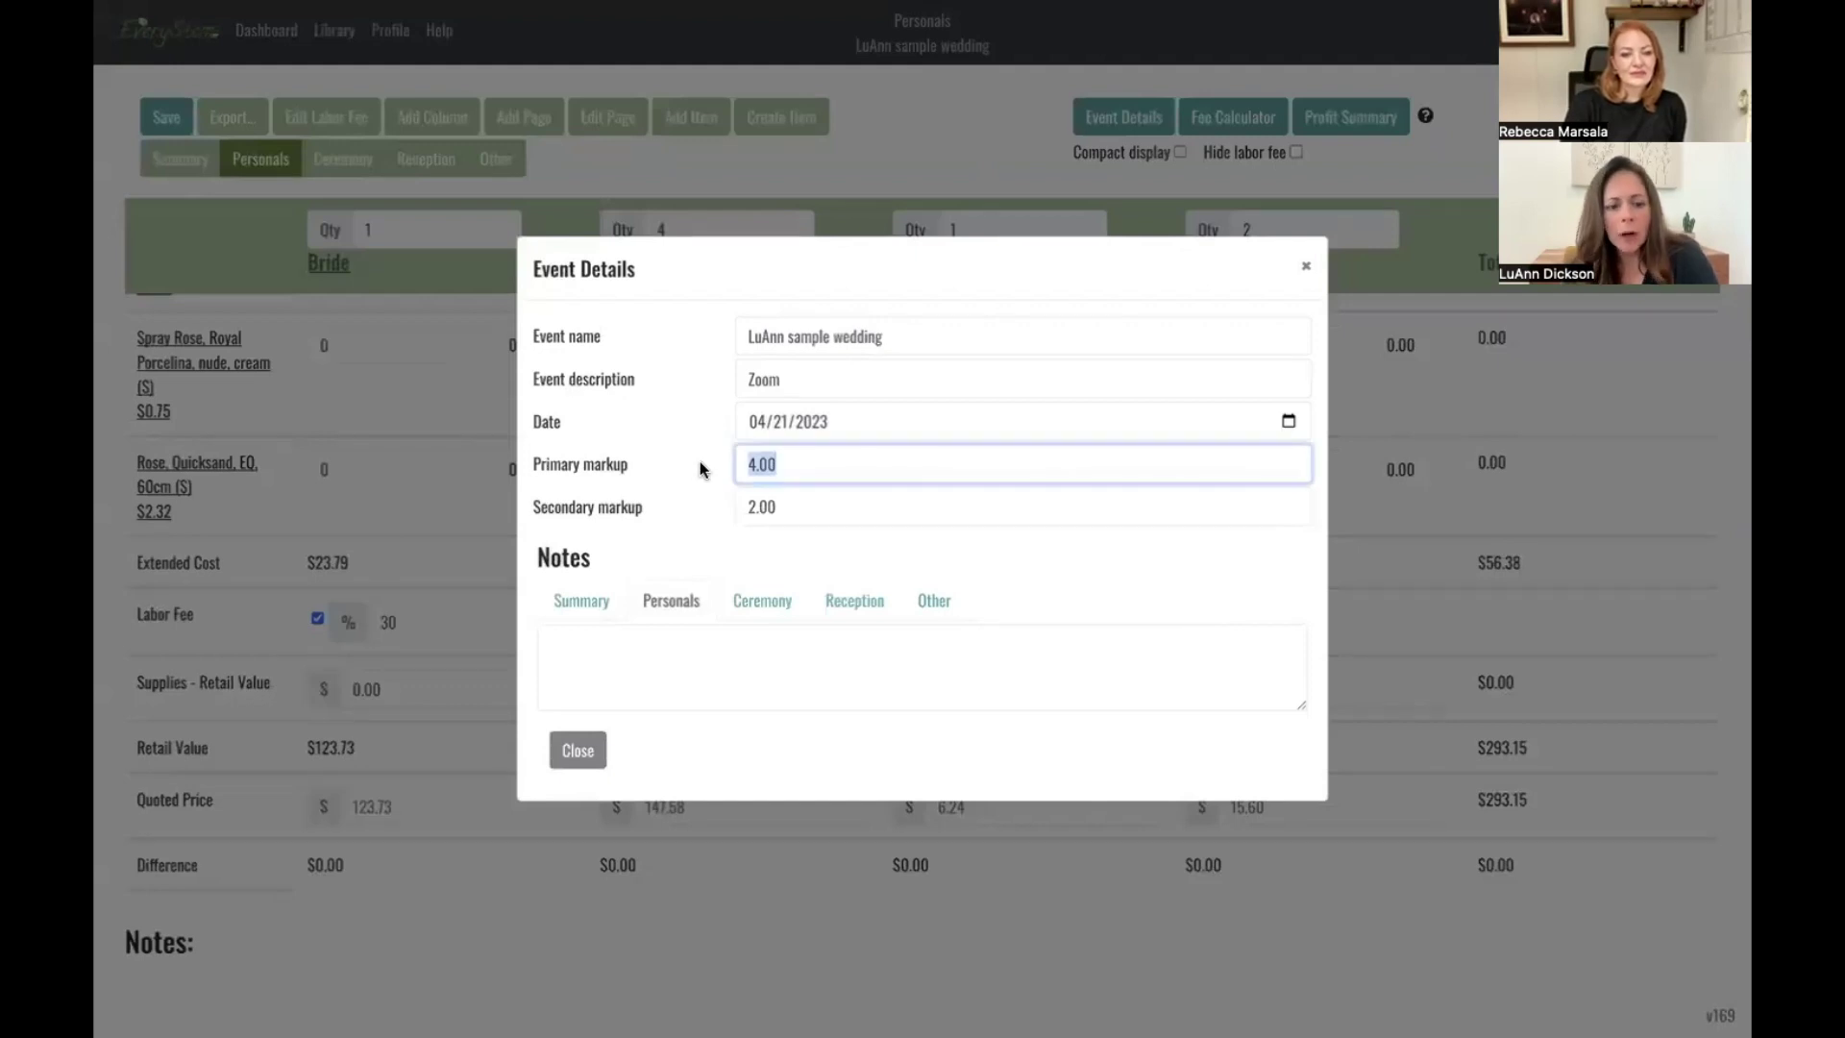
type("3.5")
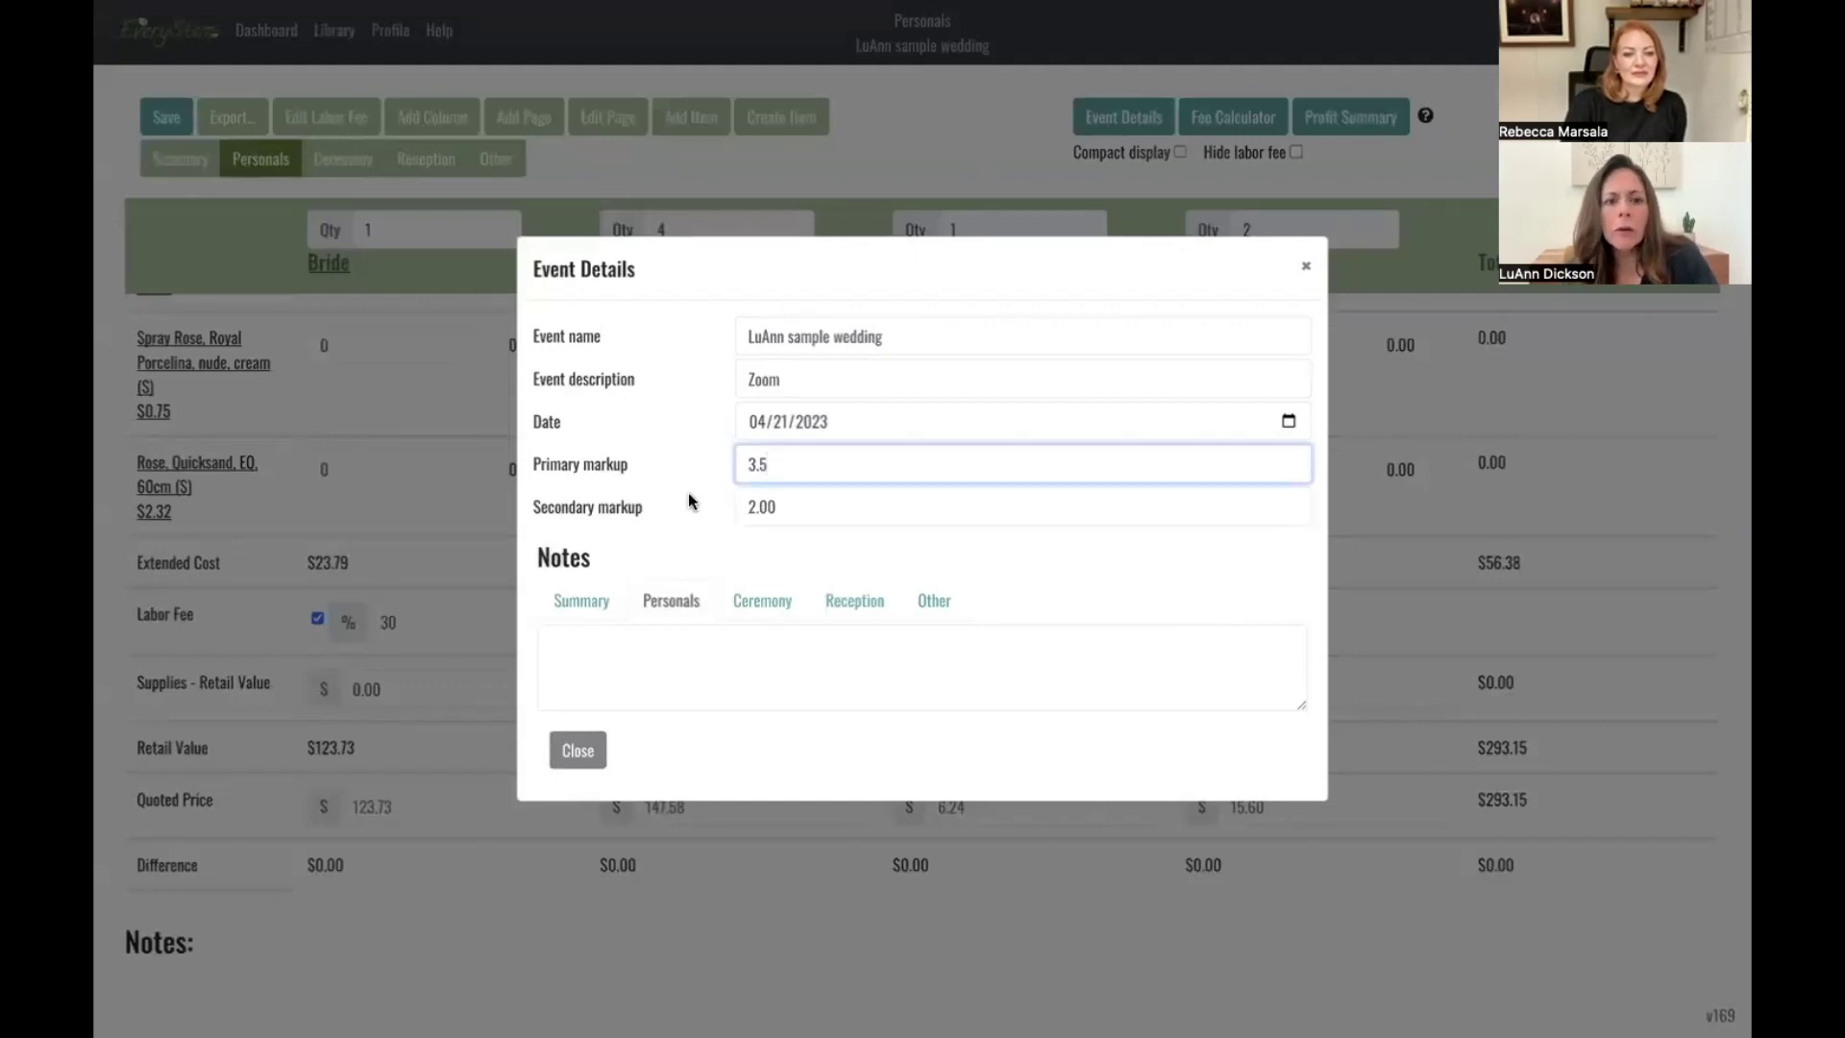
type("0")
left_click(694, 534)
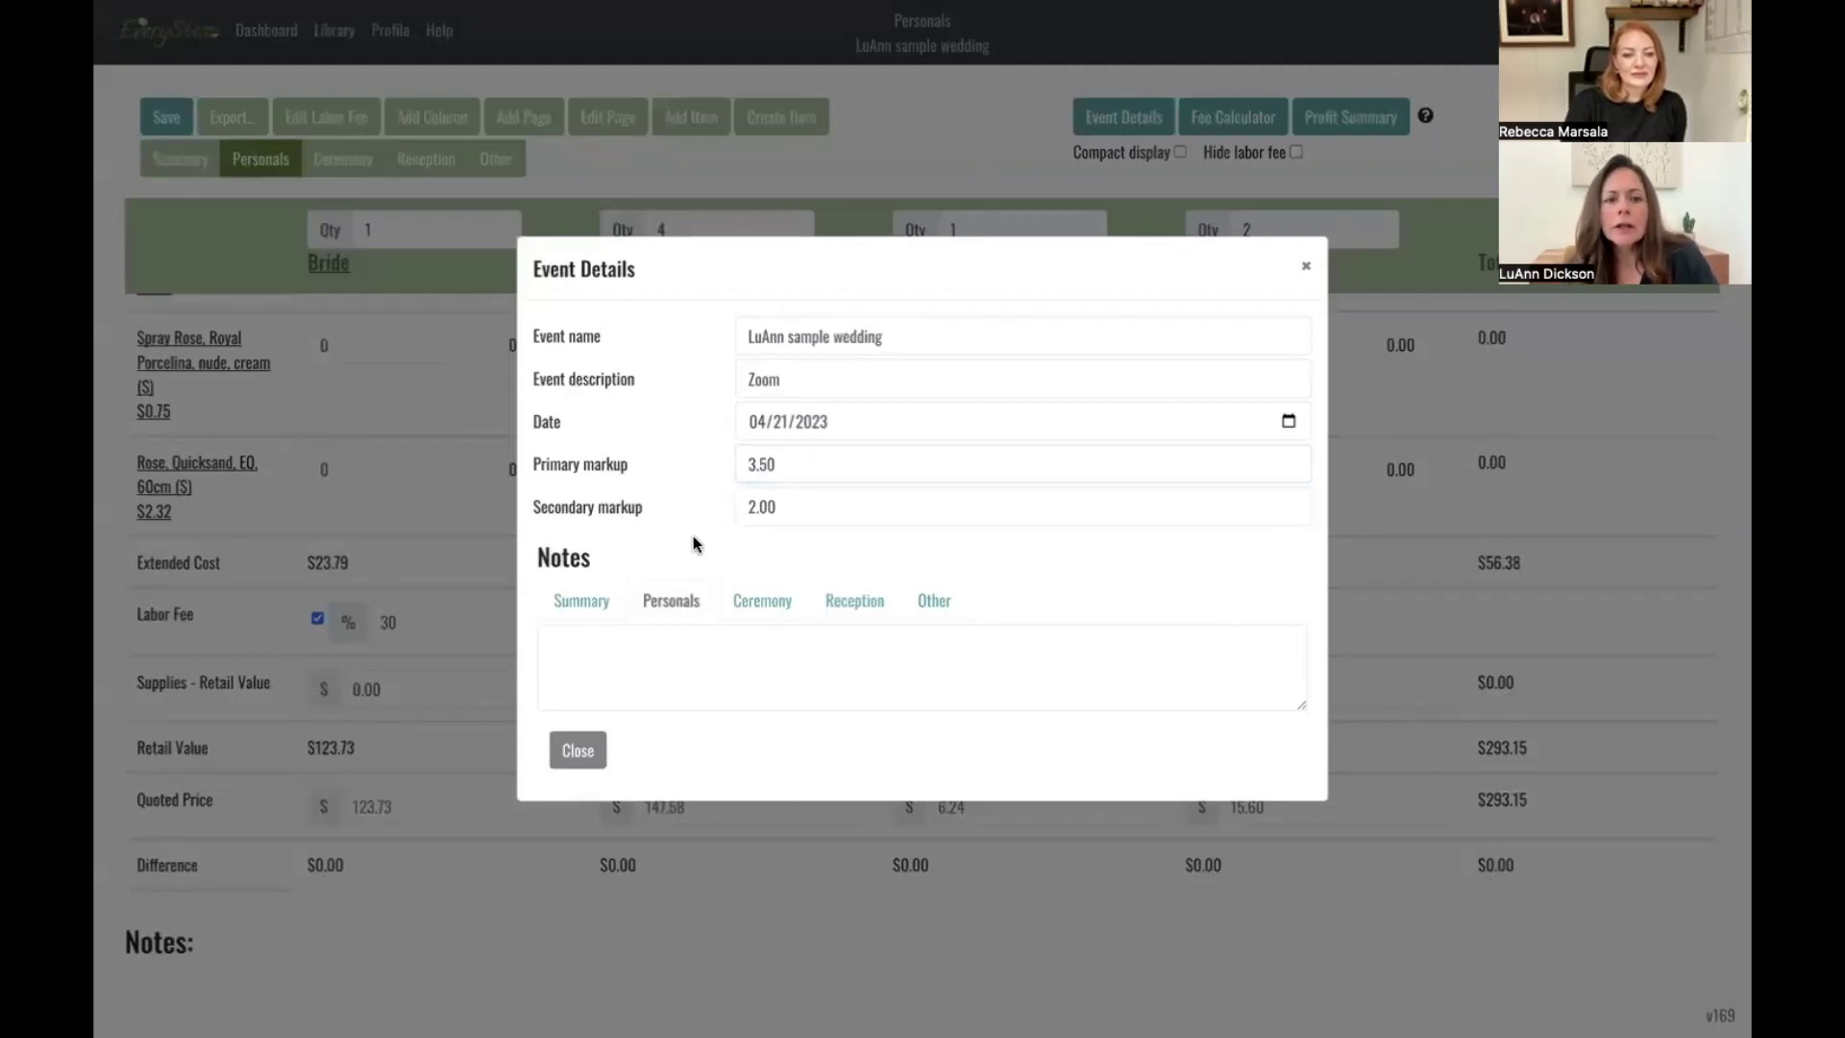
left_click(580, 751)
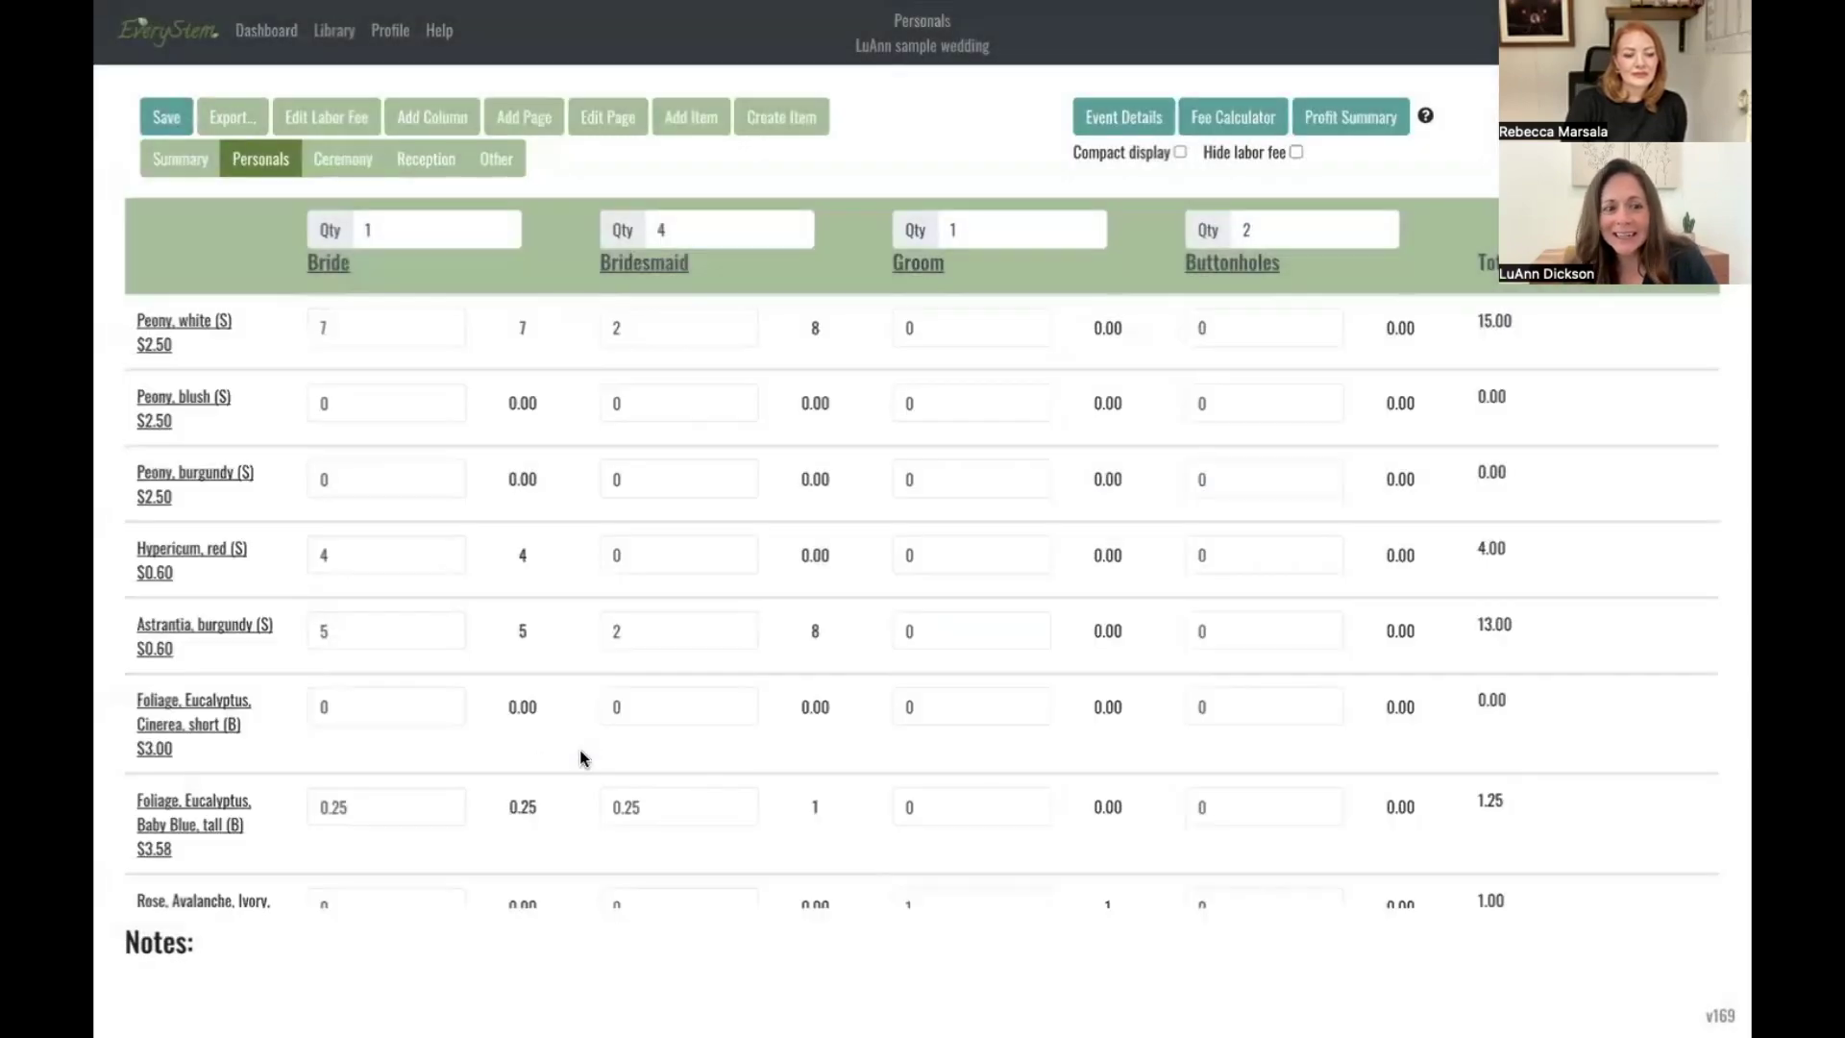
scroll(480, 730, "down", 5)
scroll(378, 709, "down", 4)
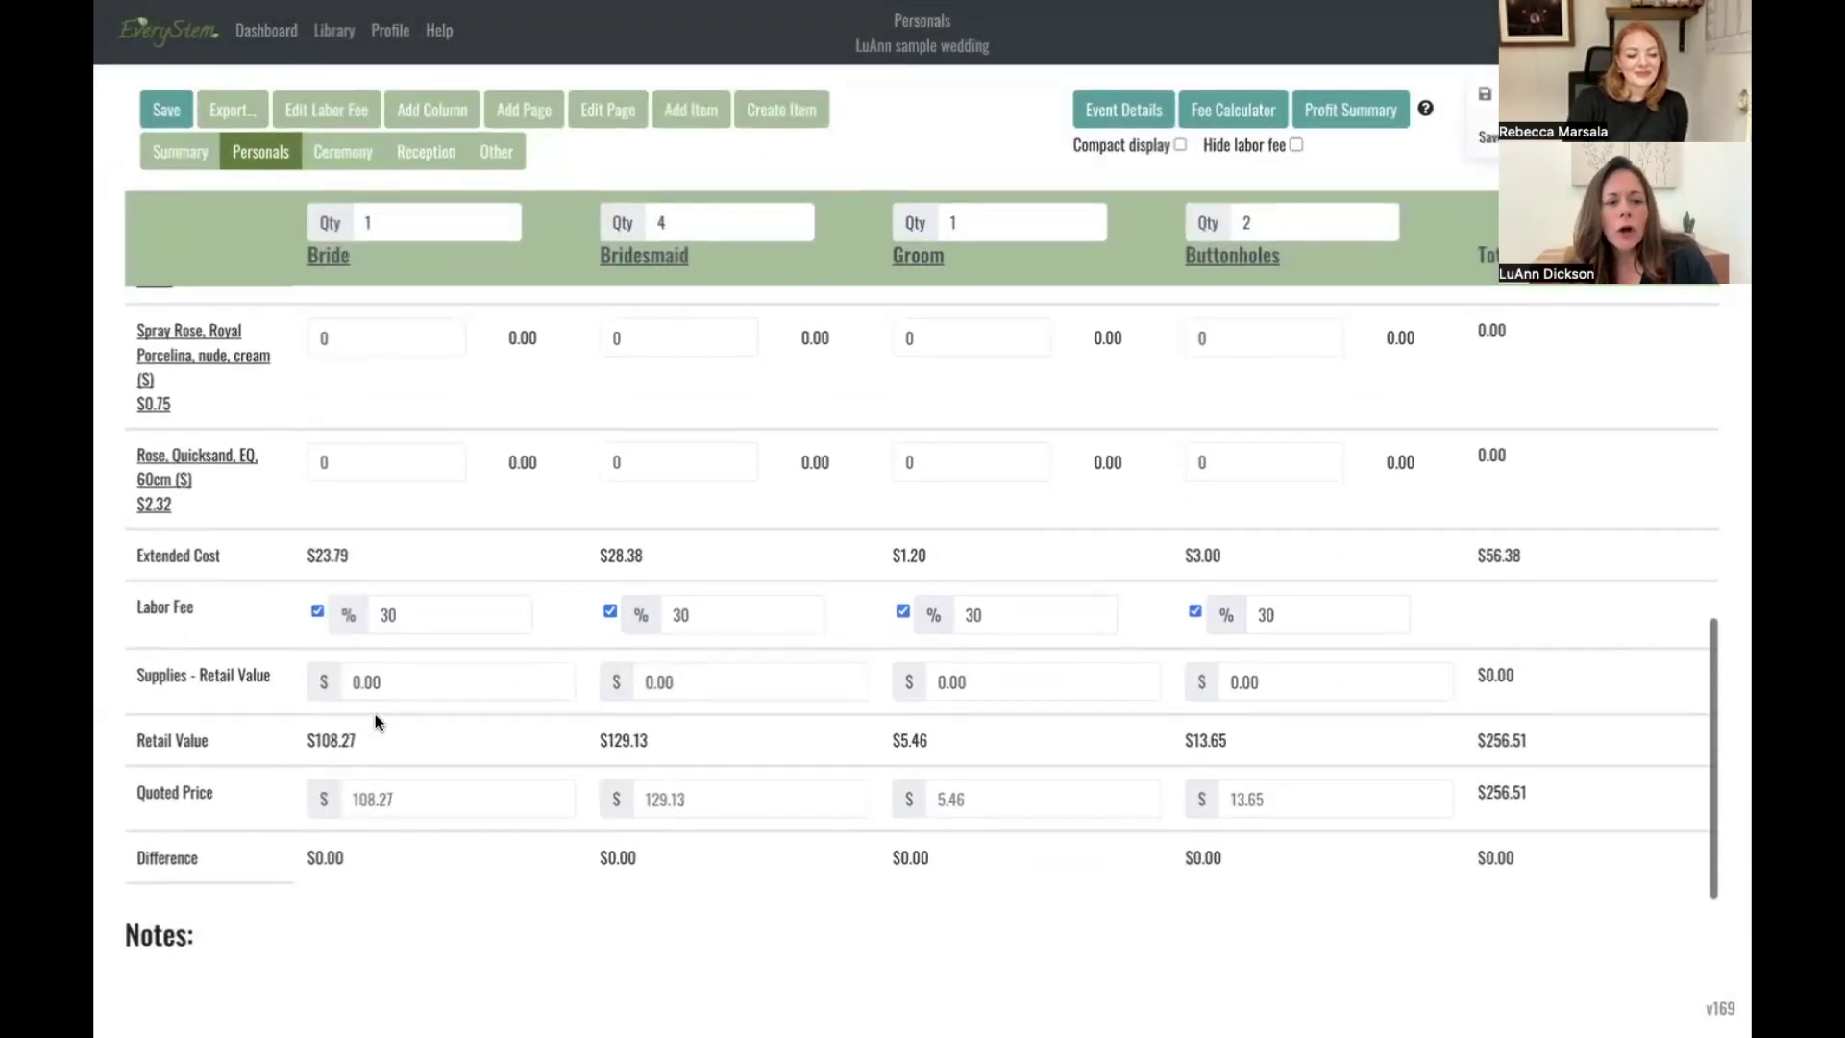
Go to the sample wedding's Summary page and examine the Profit on Flowers total
left_click(174, 169)
scroll(581, 557, "down", 10)
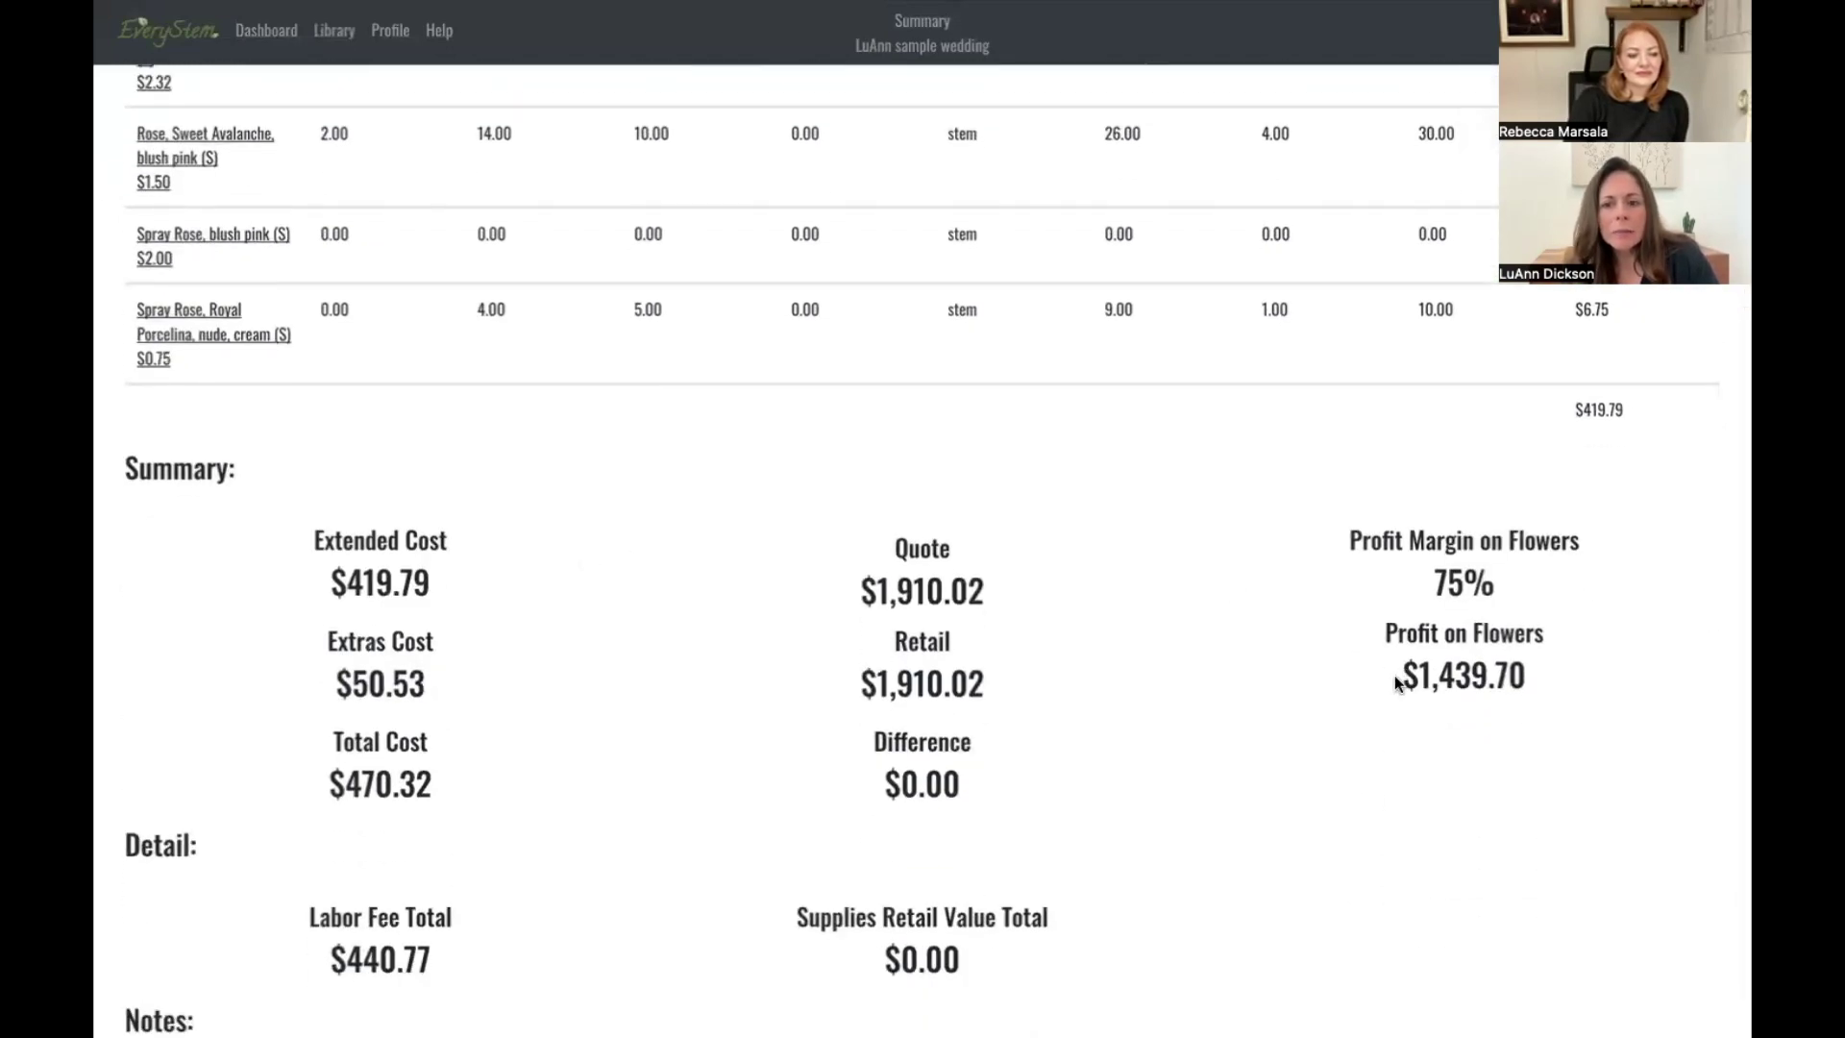
left_click_drag(1395, 678, 1535, 702)
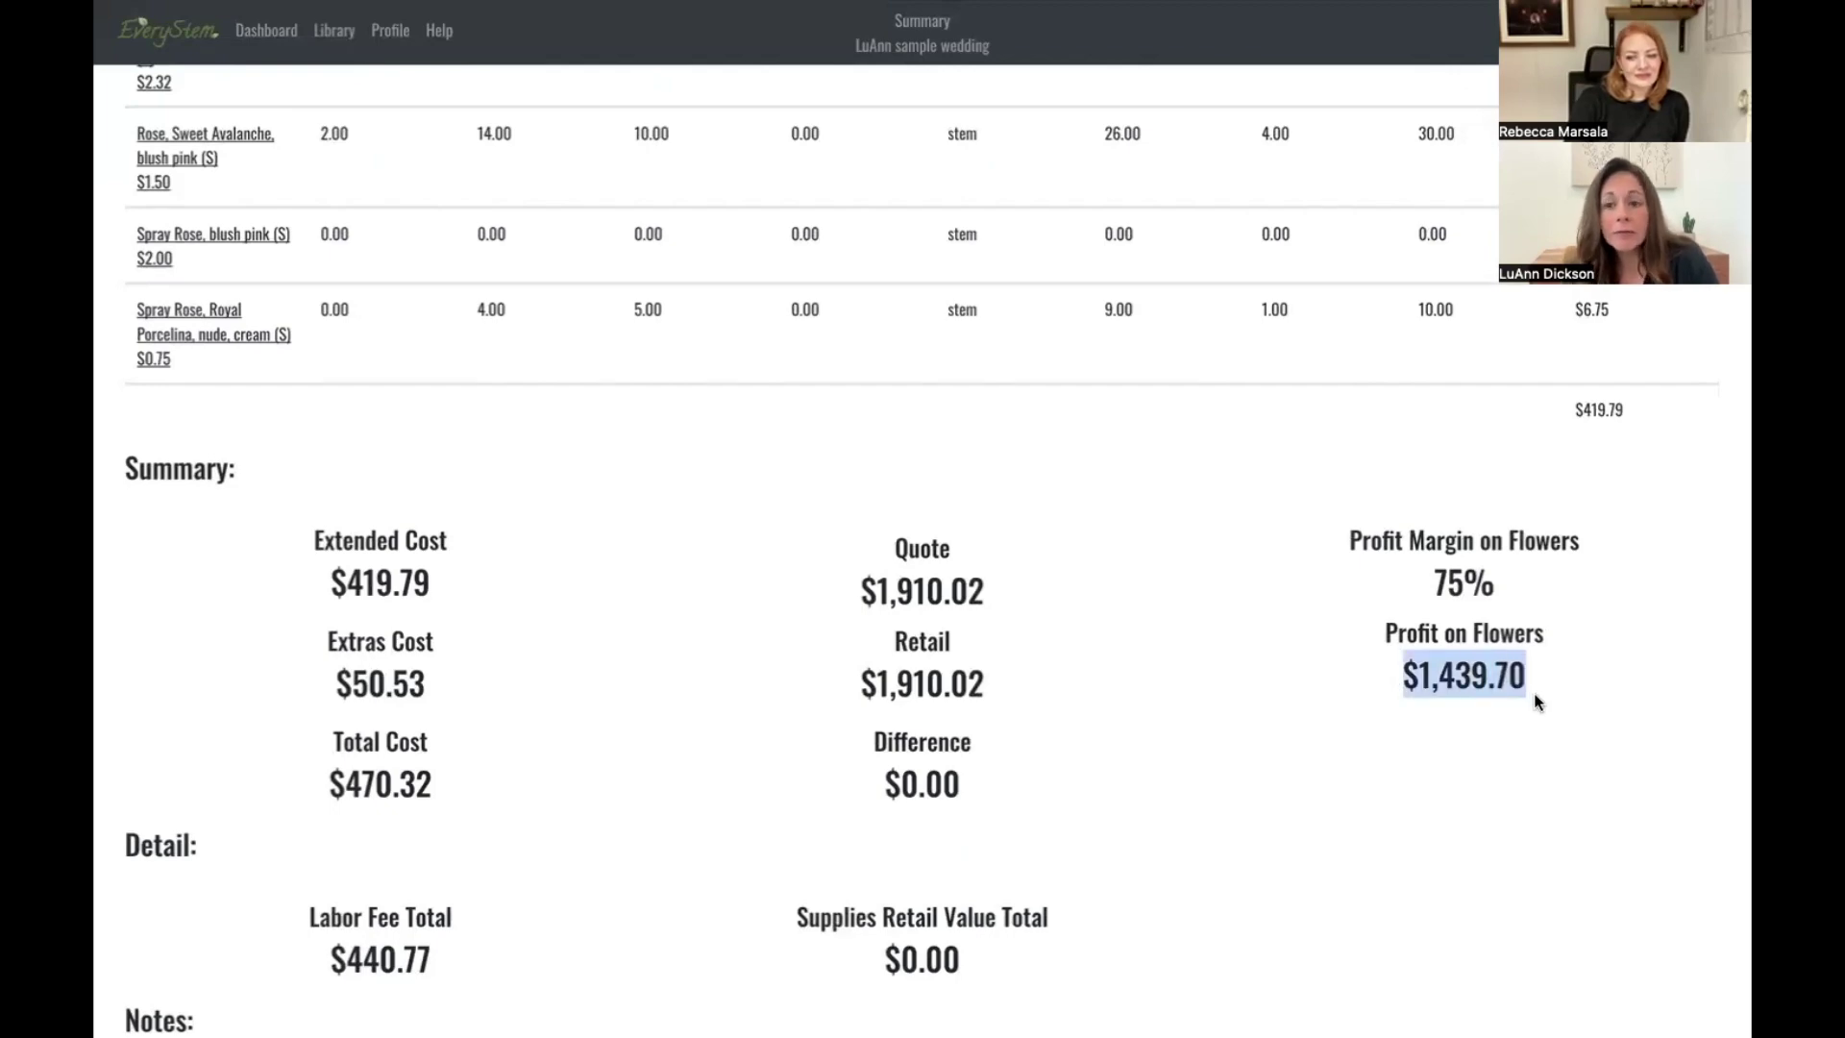
left_click(1535, 702)
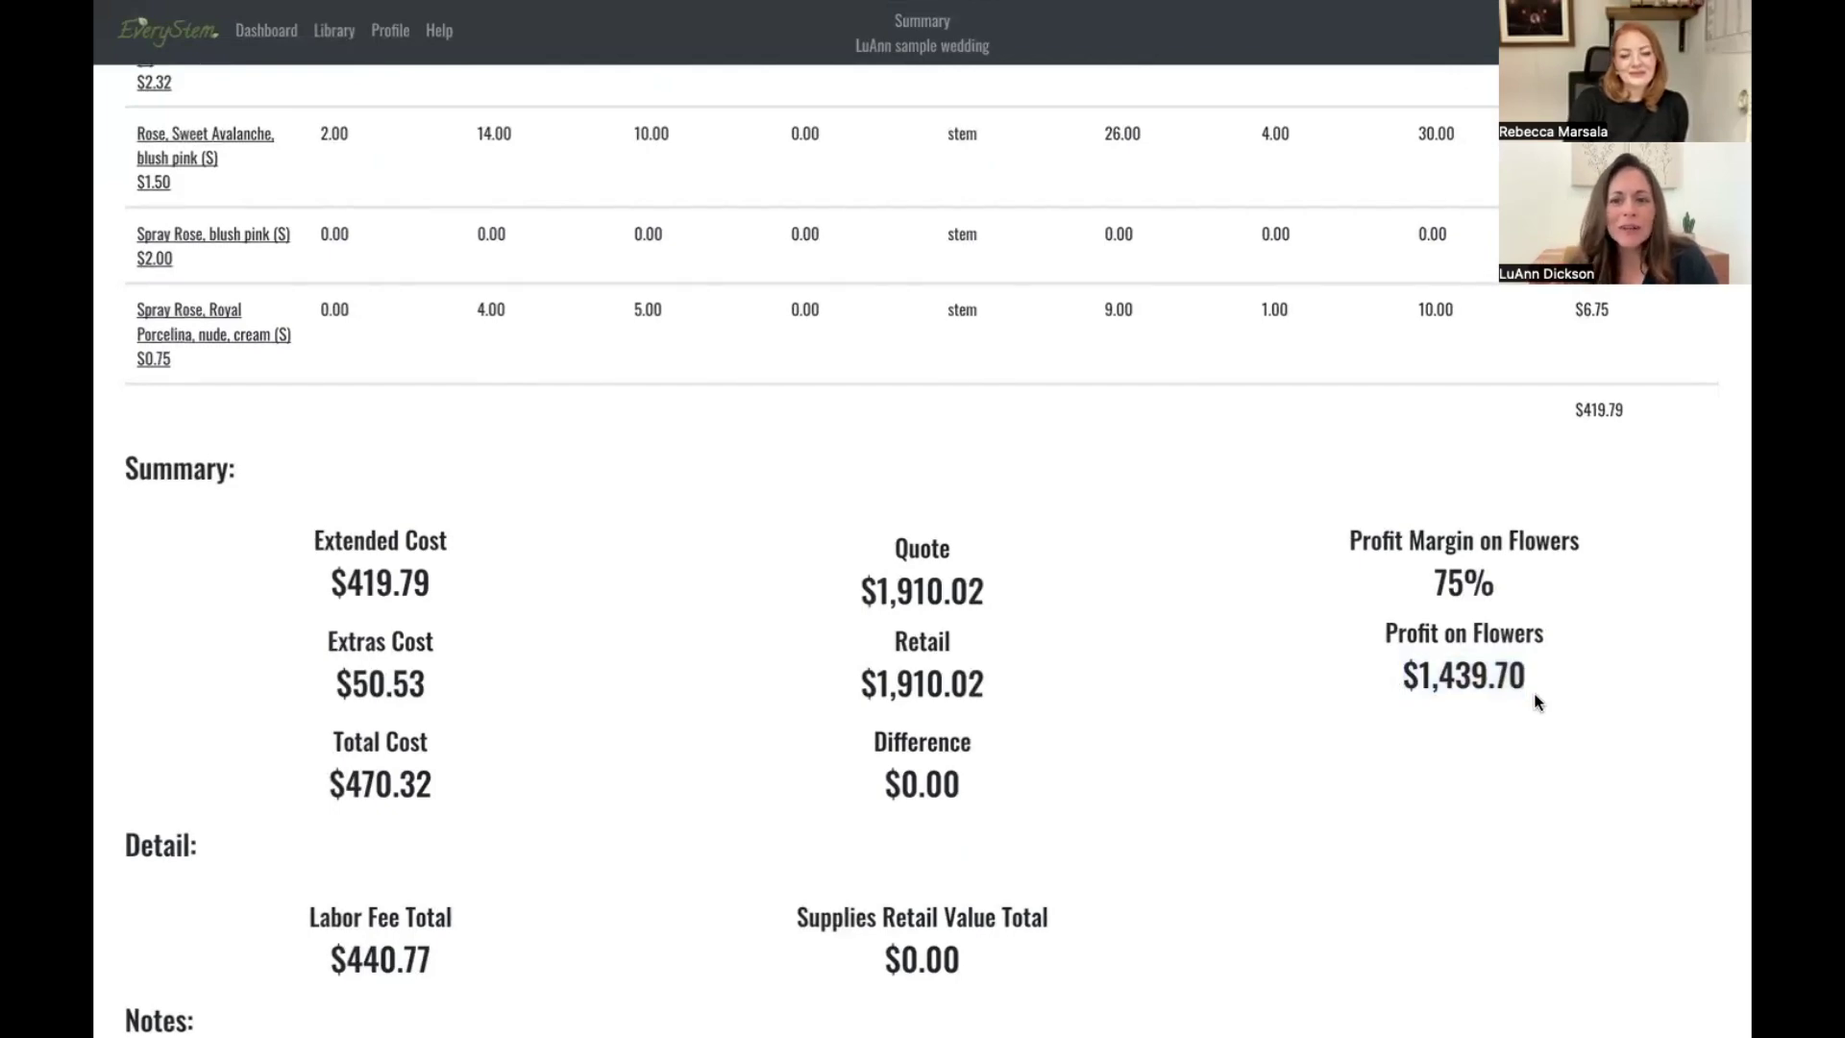